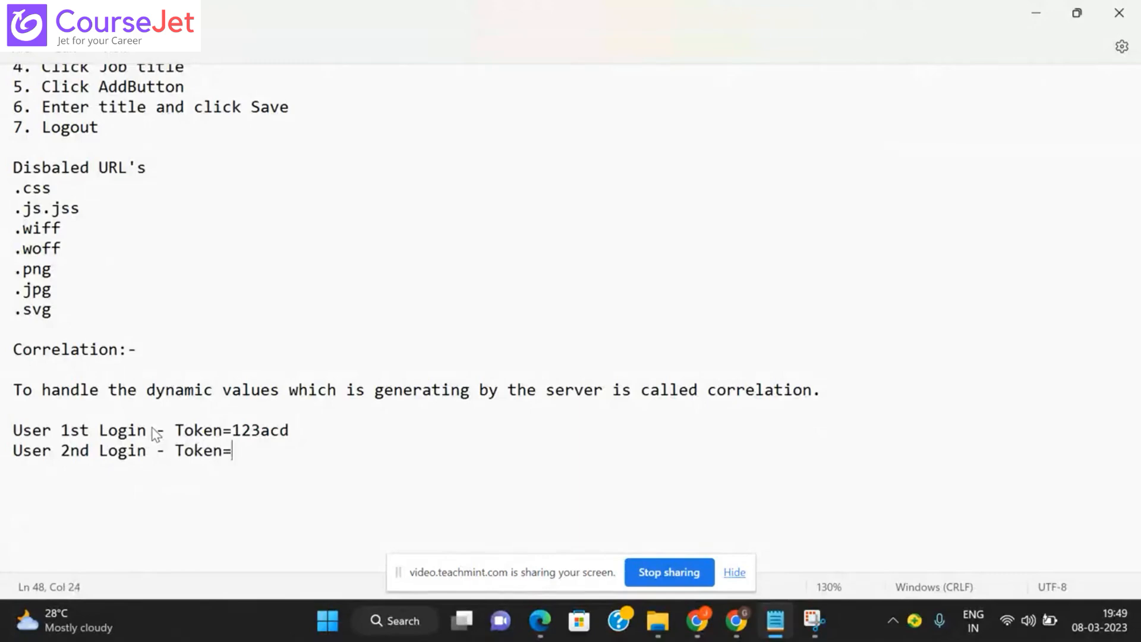
left_click_drag(233, 430, 293, 438)
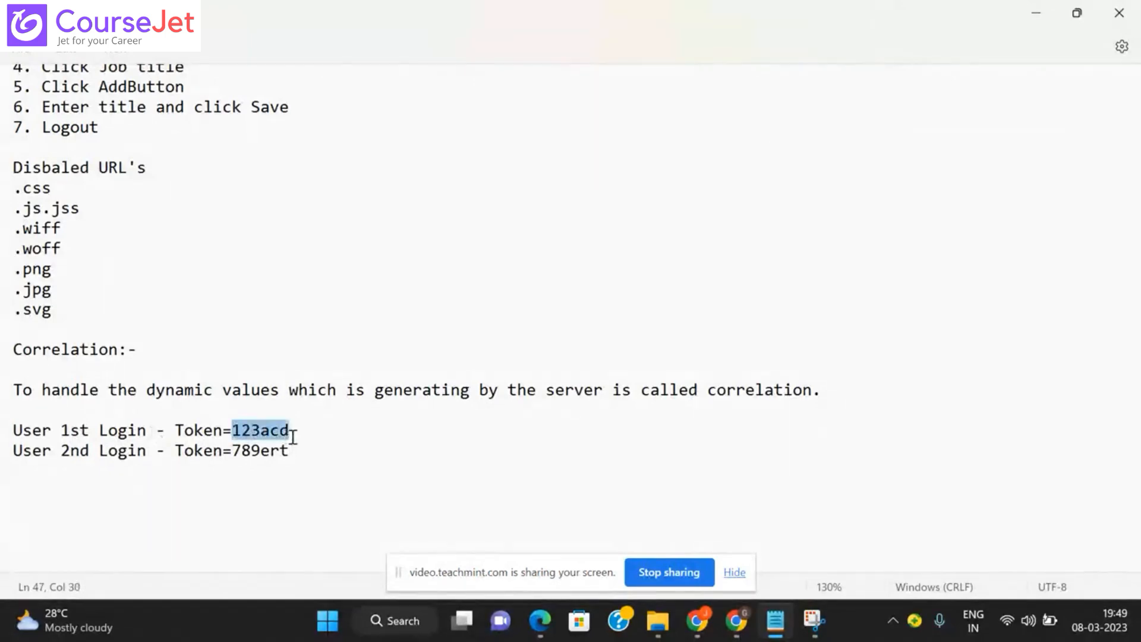
double_click(258, 450)
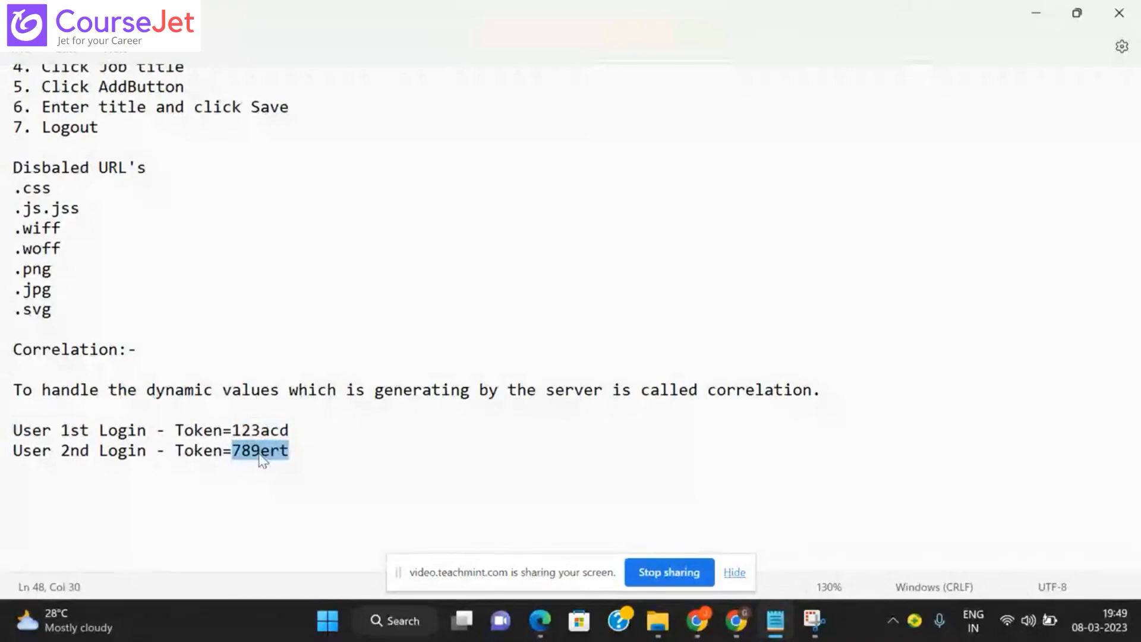
left_click_drag(233, 431, 293, 432)
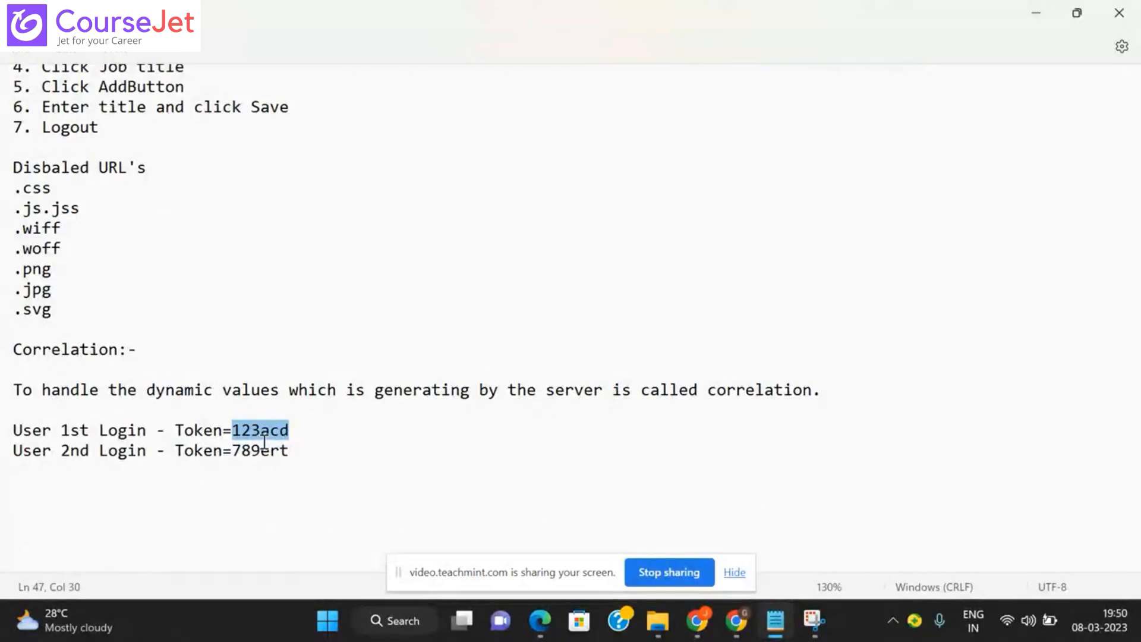
left_click(292, 434)
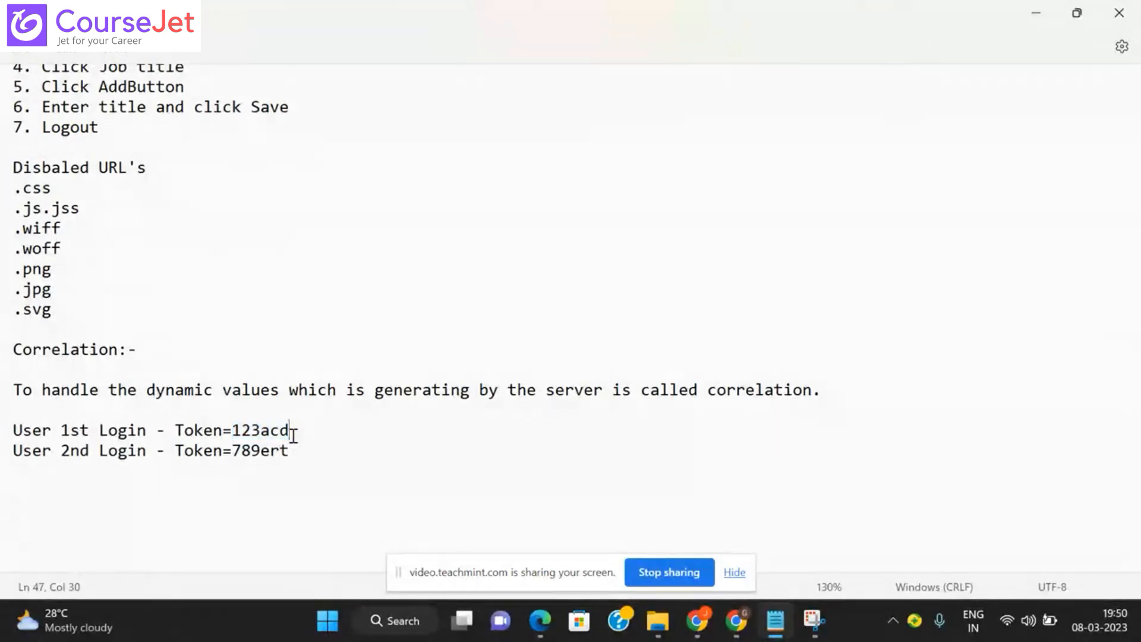
Step: Navigate from Downloads into apache-jmeter-5.5 > apache-jmeter-5.5 > bin
mouse_move(654, 632)
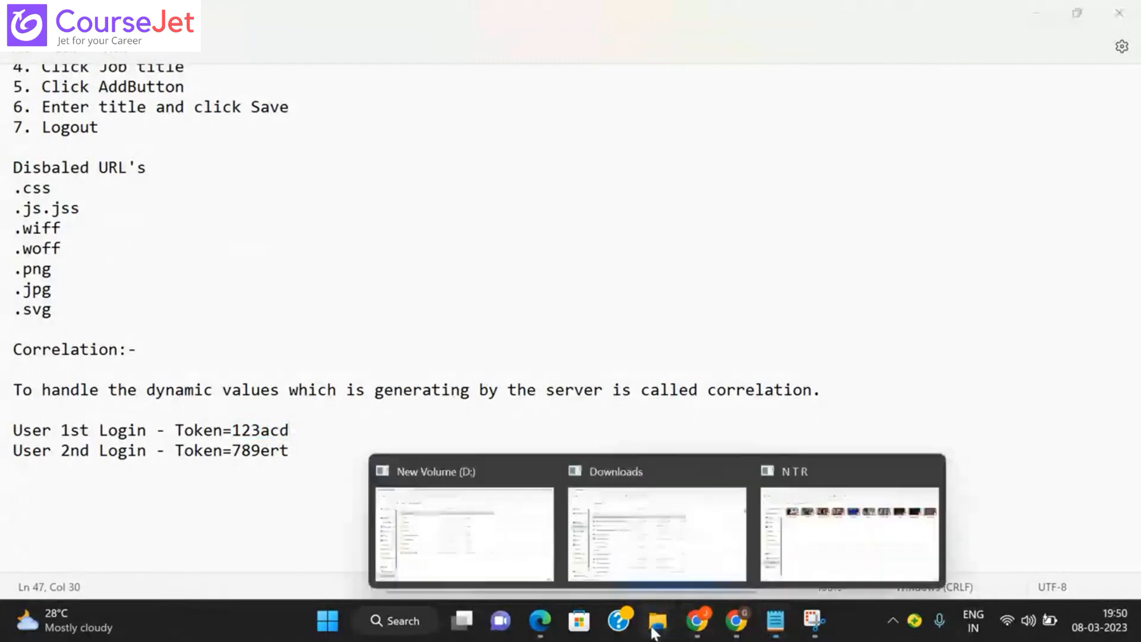
left_click(512, 550)
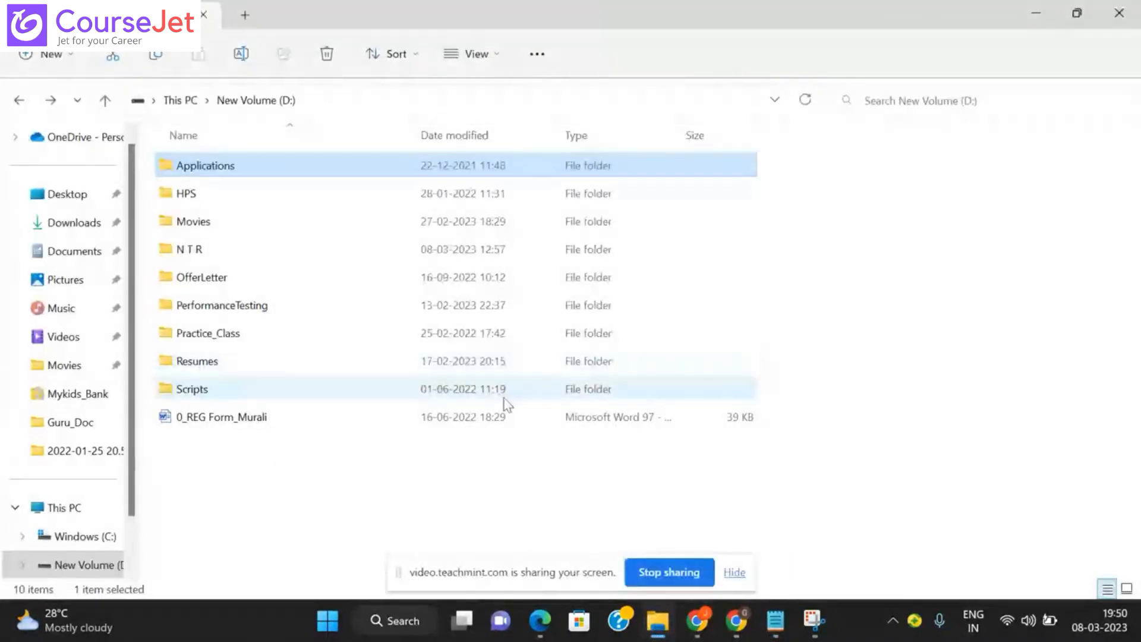
mouse_move(658, 621)
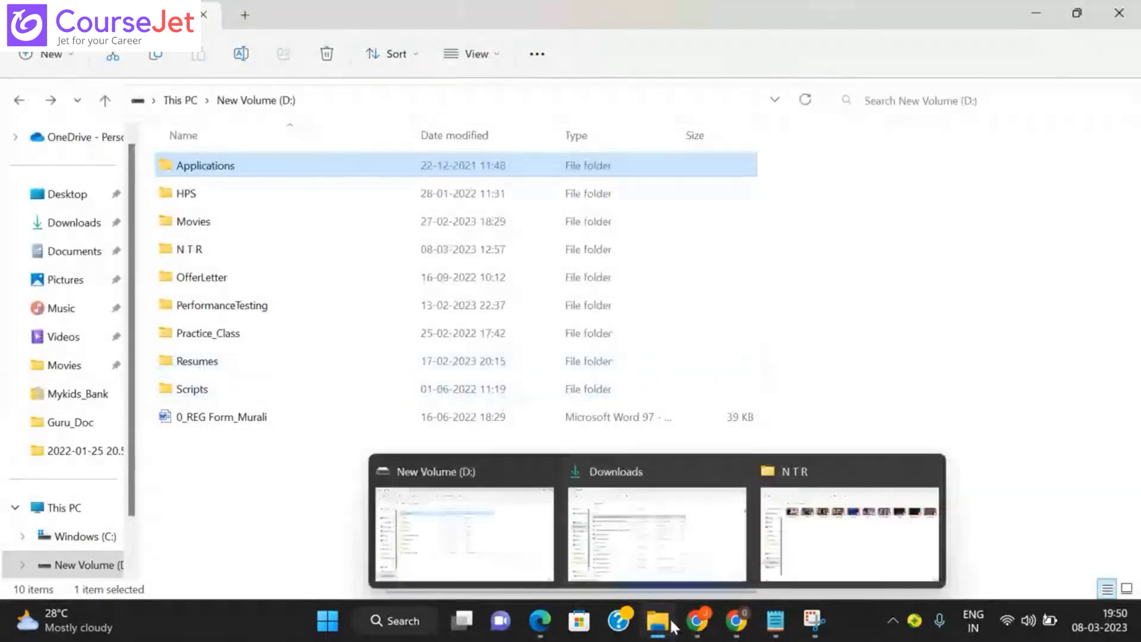
left_click(677, 533)
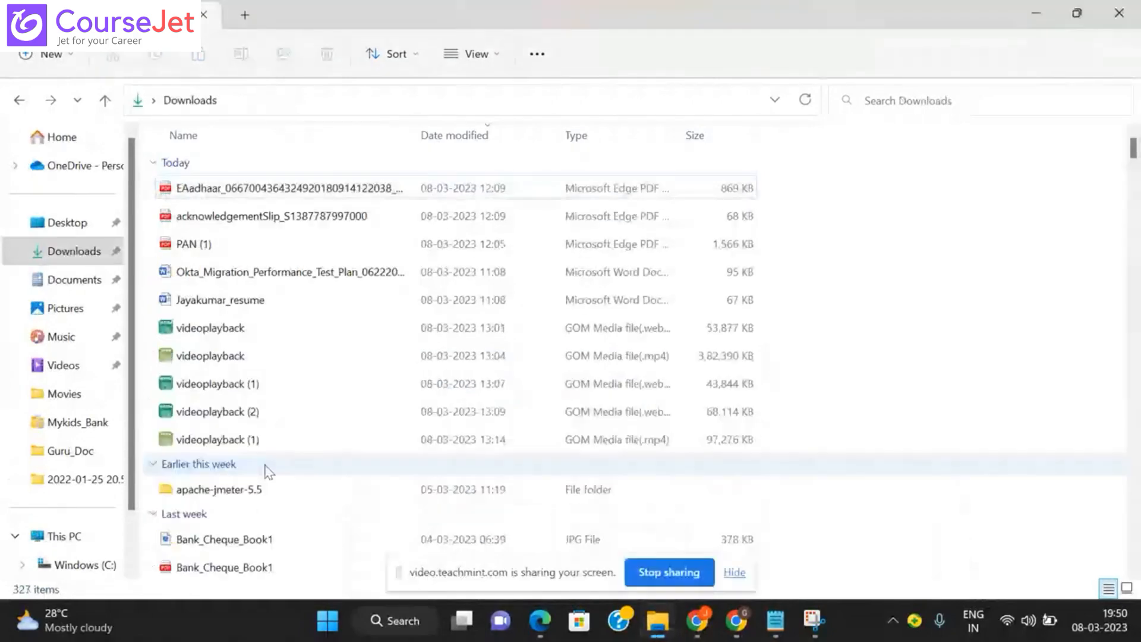
double_click(251, 485)
double_click(196, 216)
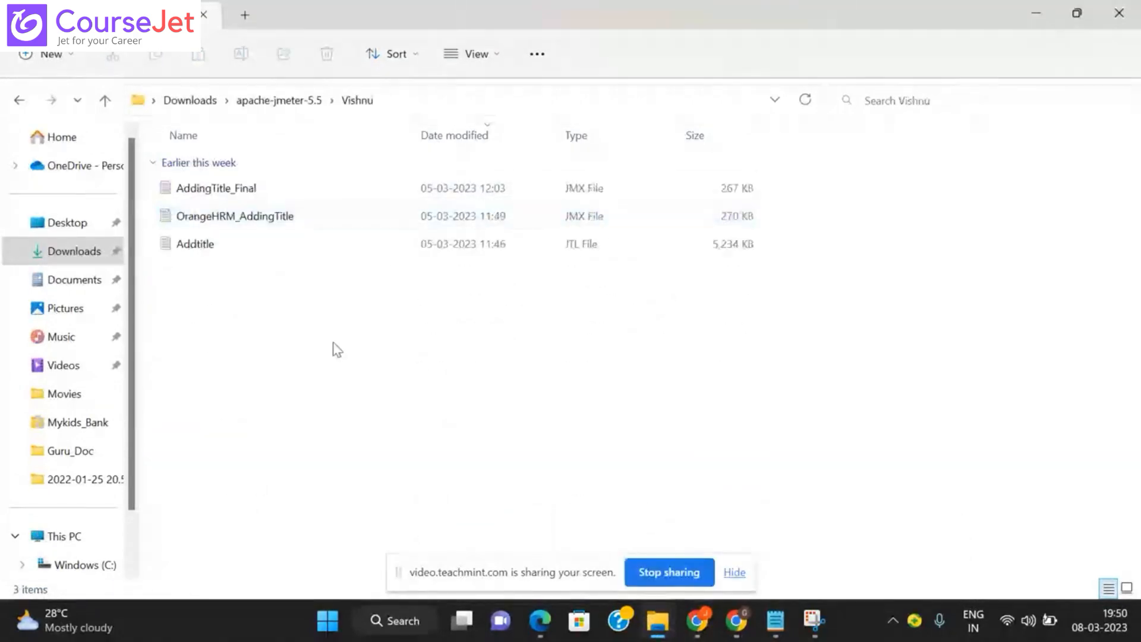
left_click(19, 100)
double_click(197, 192)
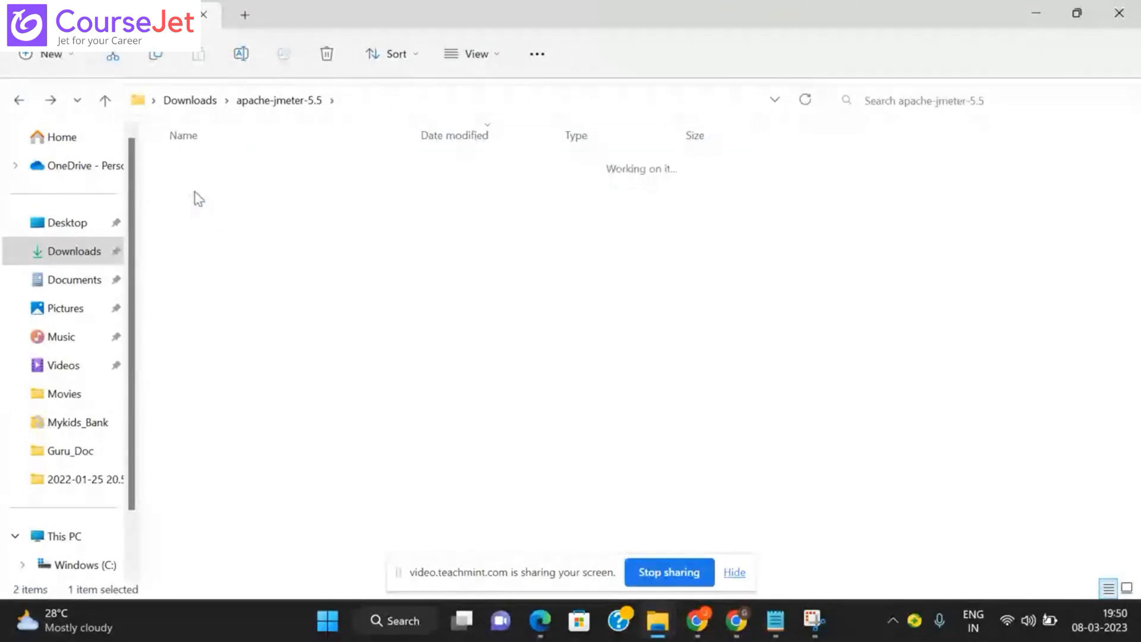
double_click(184, 216)
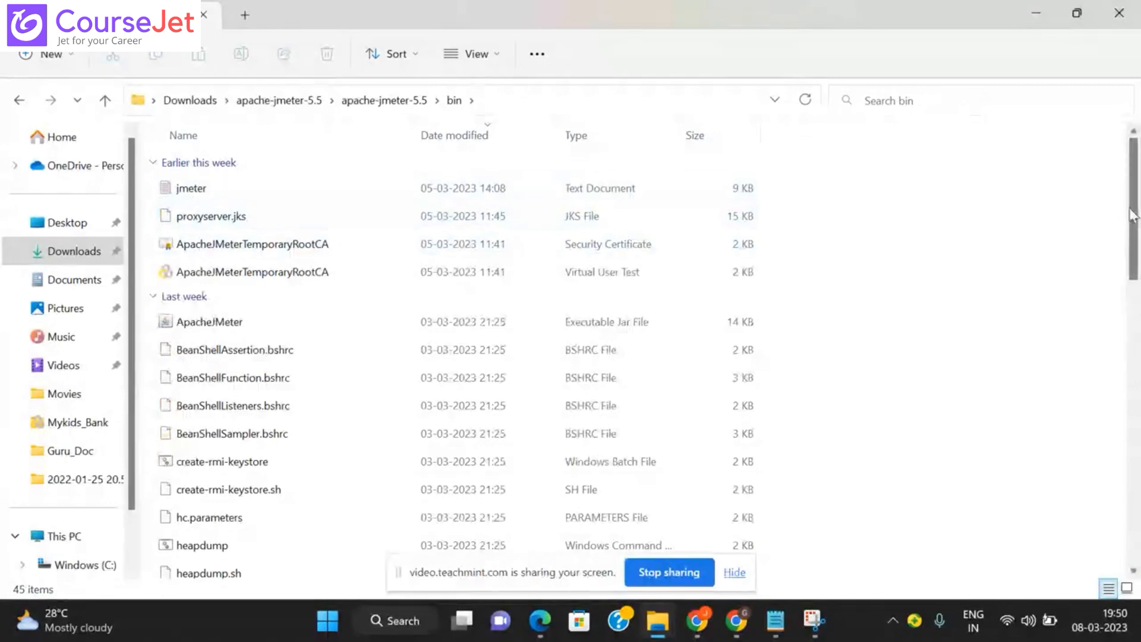
Step: Sort the bin folder by name and launch ApacheJMeter.jar
left_click_drag(1136, 209, 1112, 515)
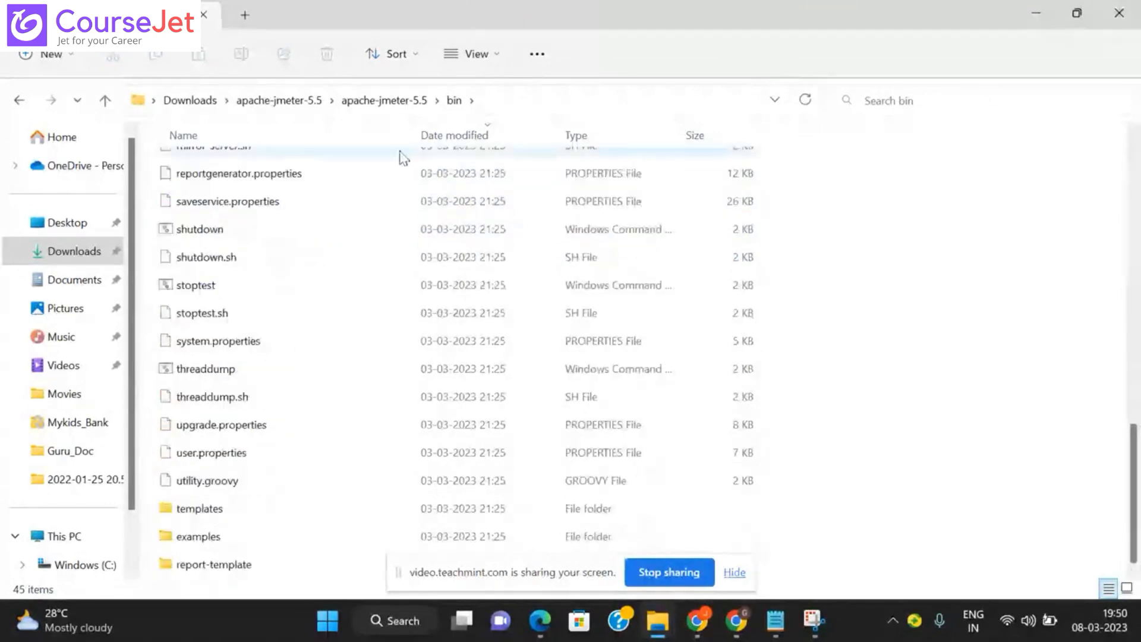
left_click(304, 130)
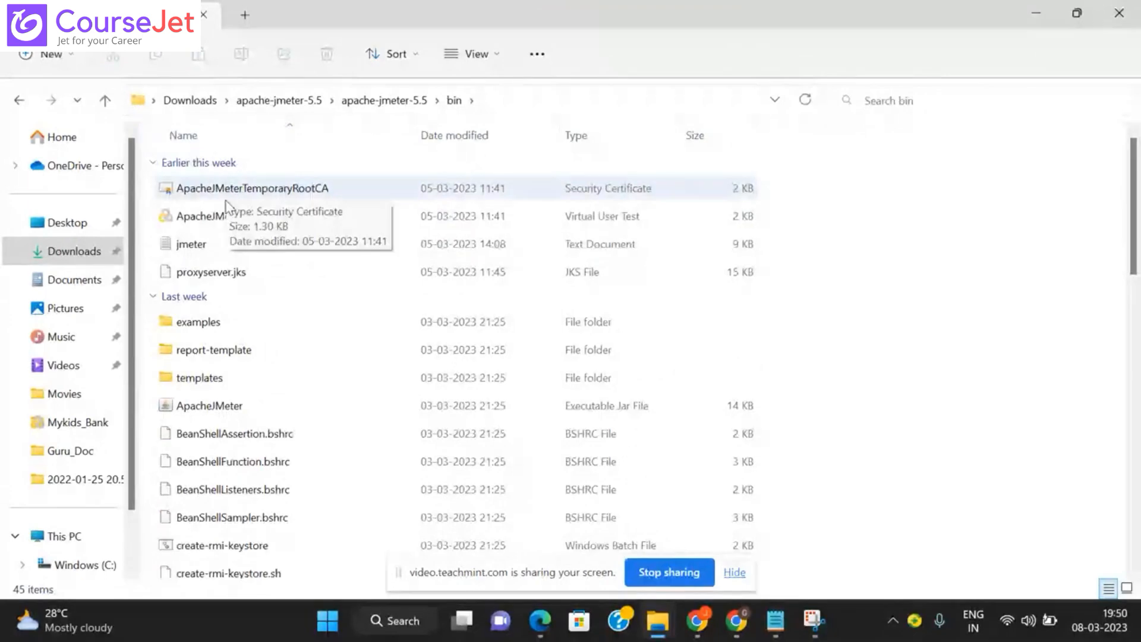
left_click(222, 404)
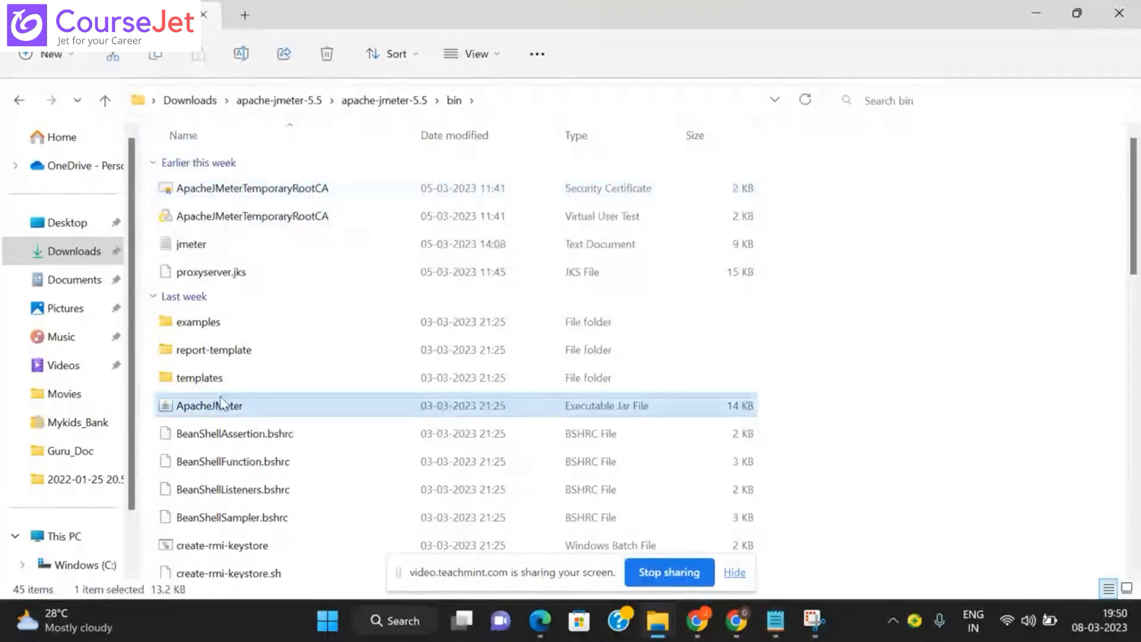
double_click(221, 404)
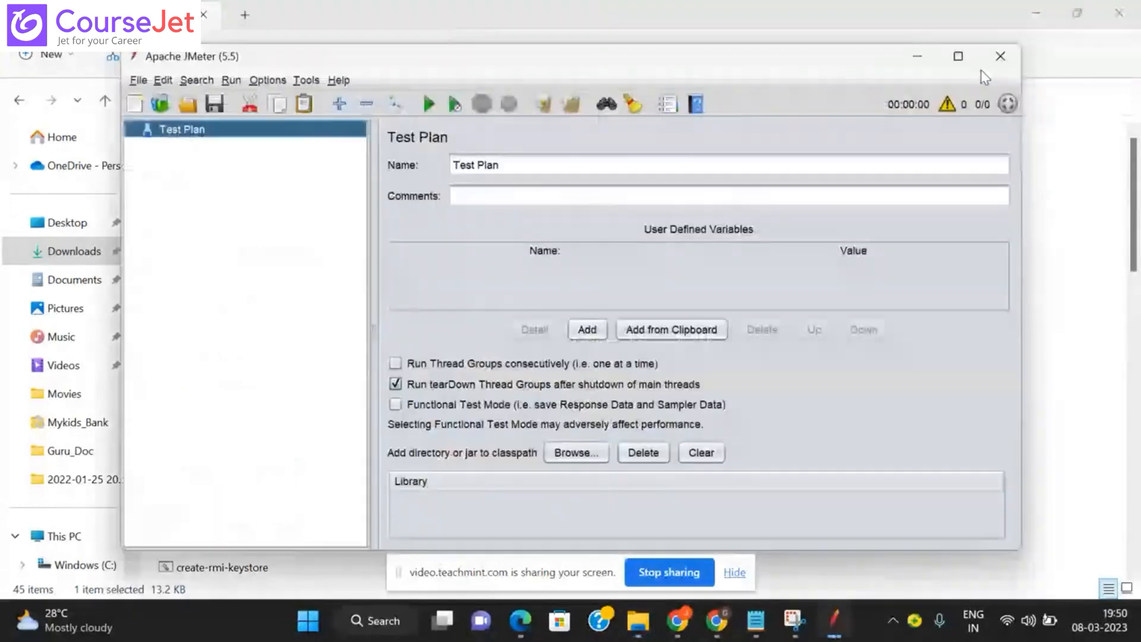
Step: Maximize JMeter and load the recent OrangeHRM_AddingTitle.jmx test plan
left_click(959, 58)
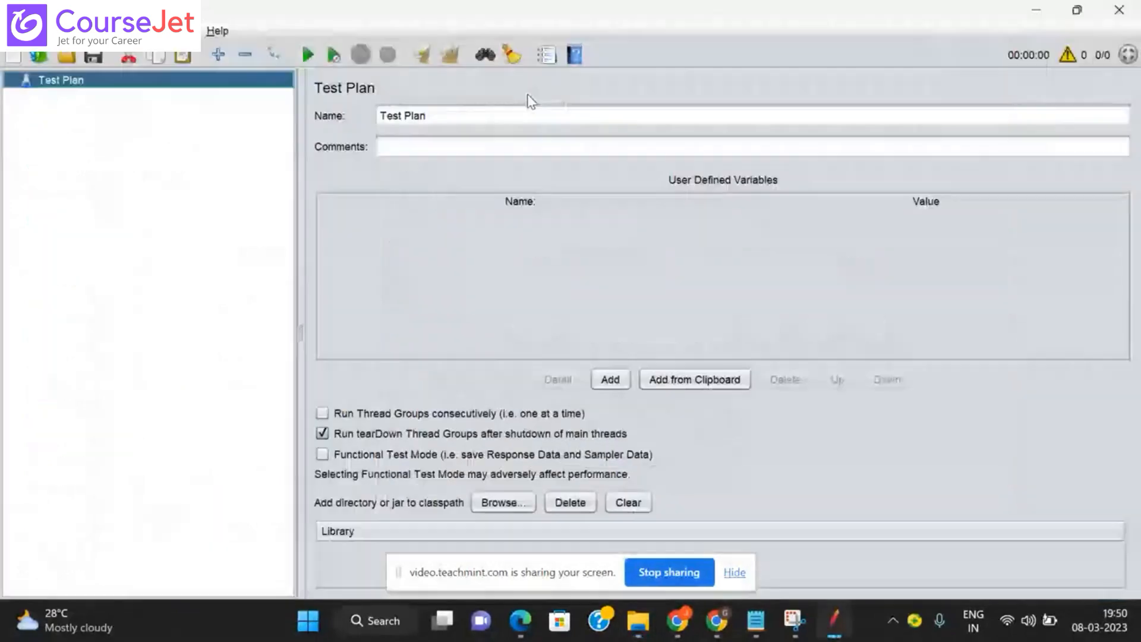
left_click(15, 31)
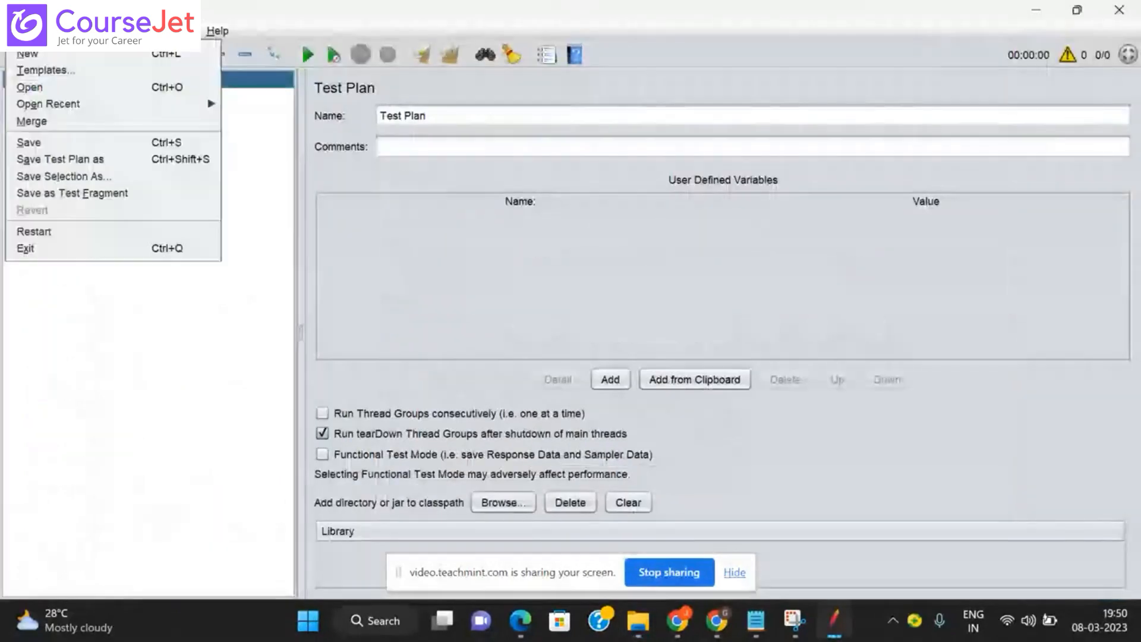
mouse_move(109, 112)
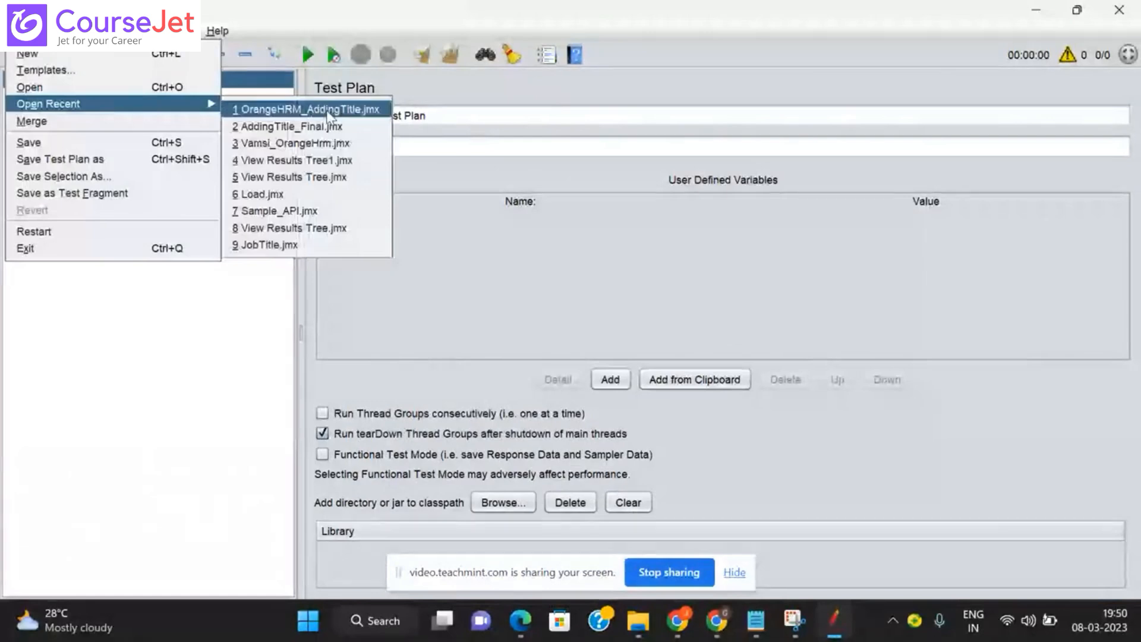
left_click(294, 116)
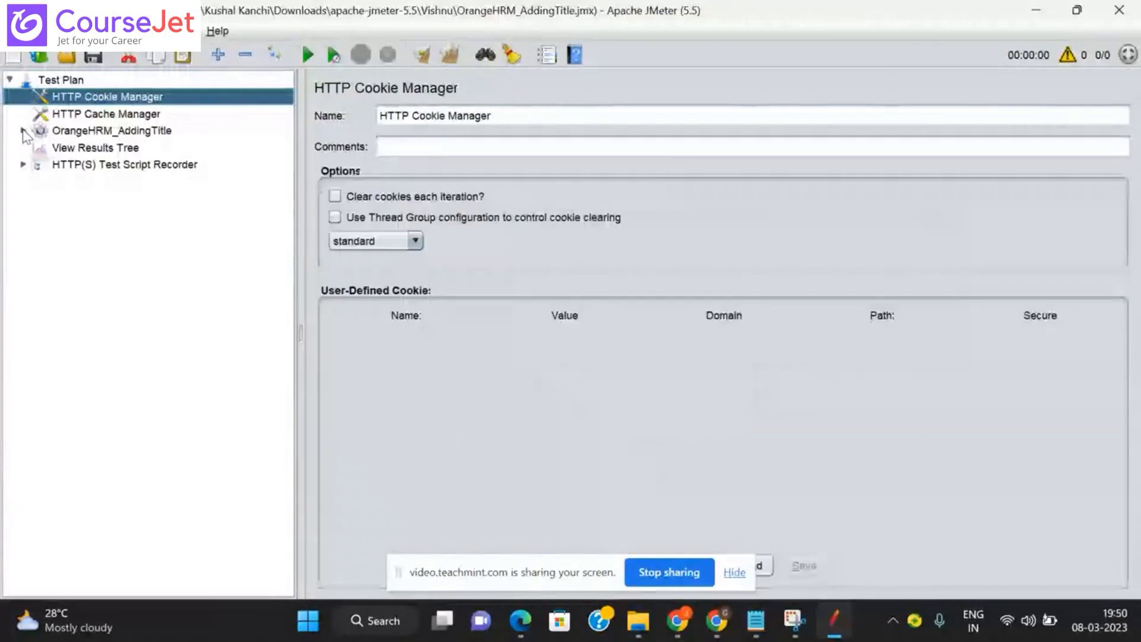
Step: Expand the thread group, recorder and URL_Launch to inspect its bootstrap-icons and nunito-sans font requests
left_click(23, 130)
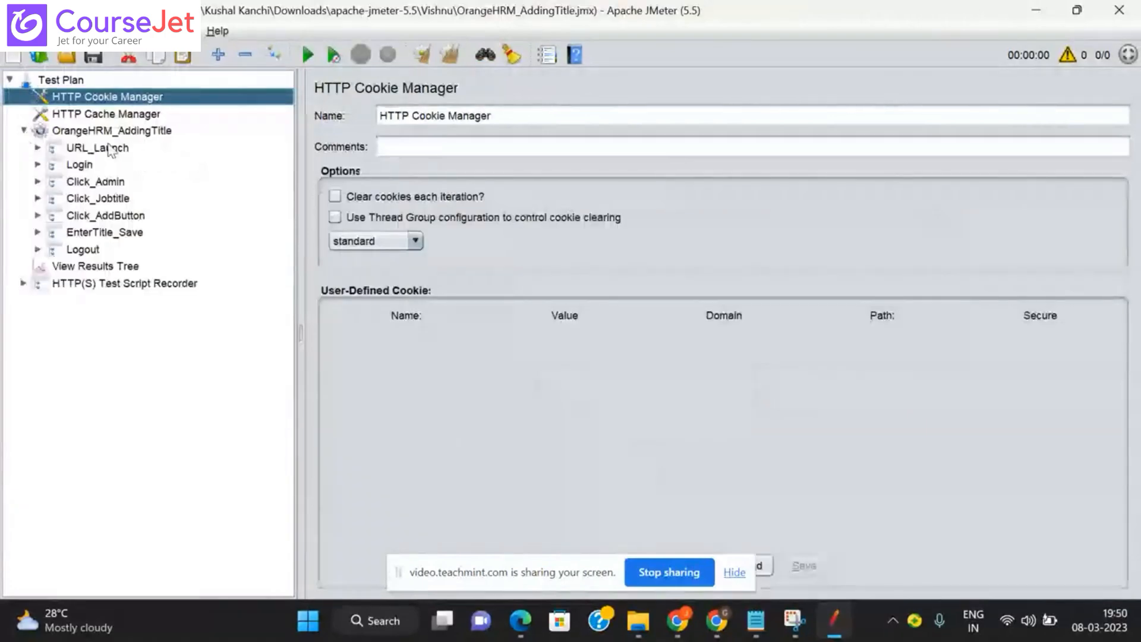
left_click(23, 283)
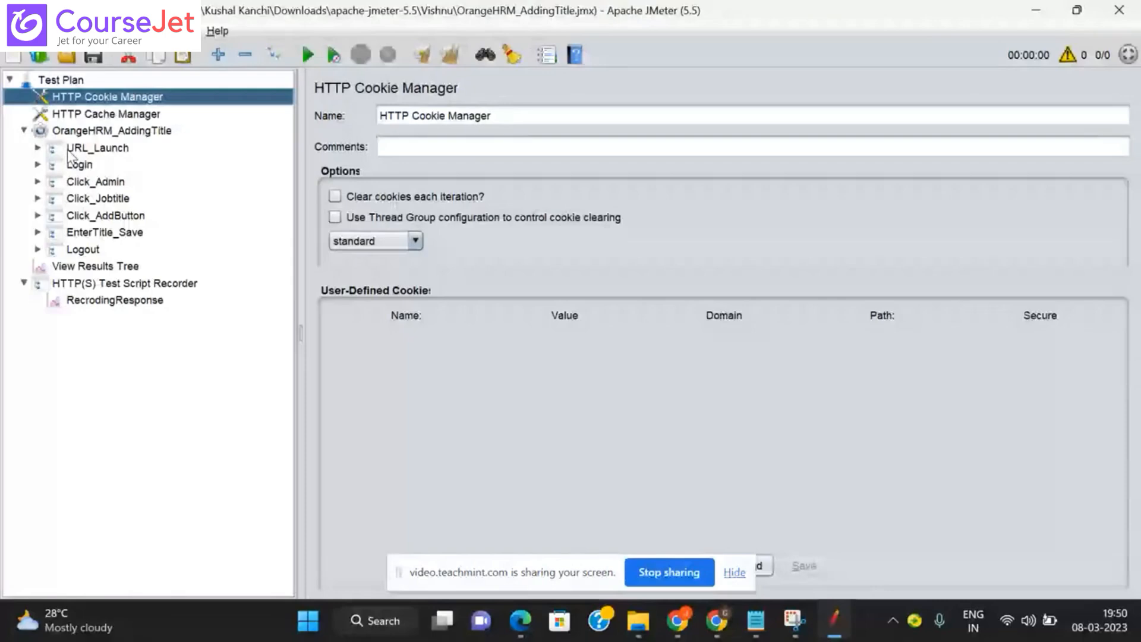
left_click(38, 147)
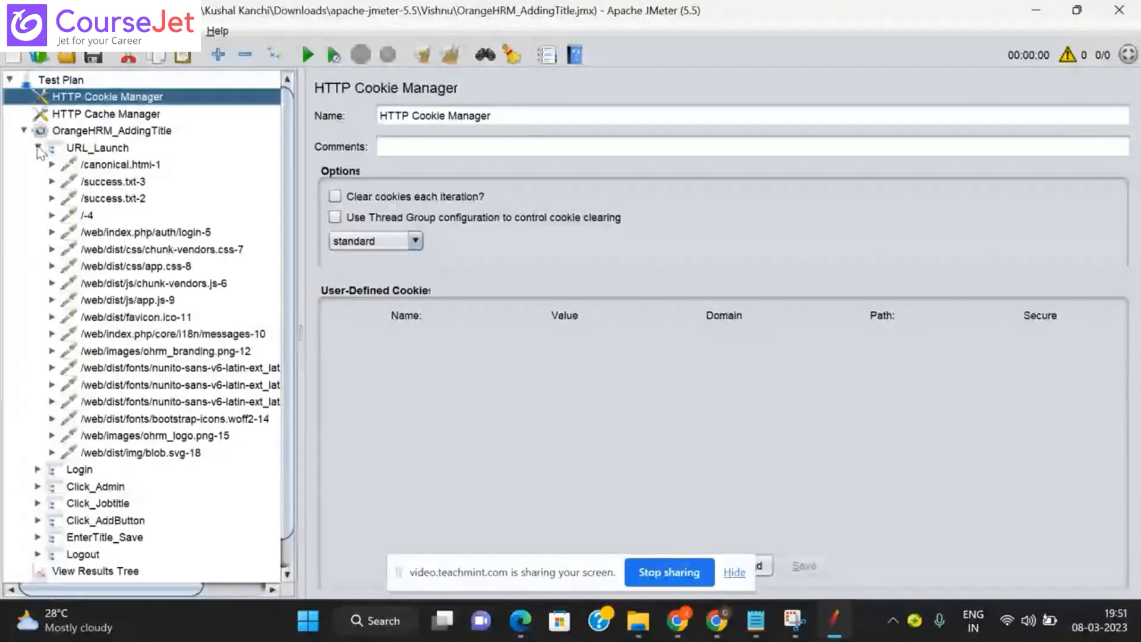
left_click(38, 148)
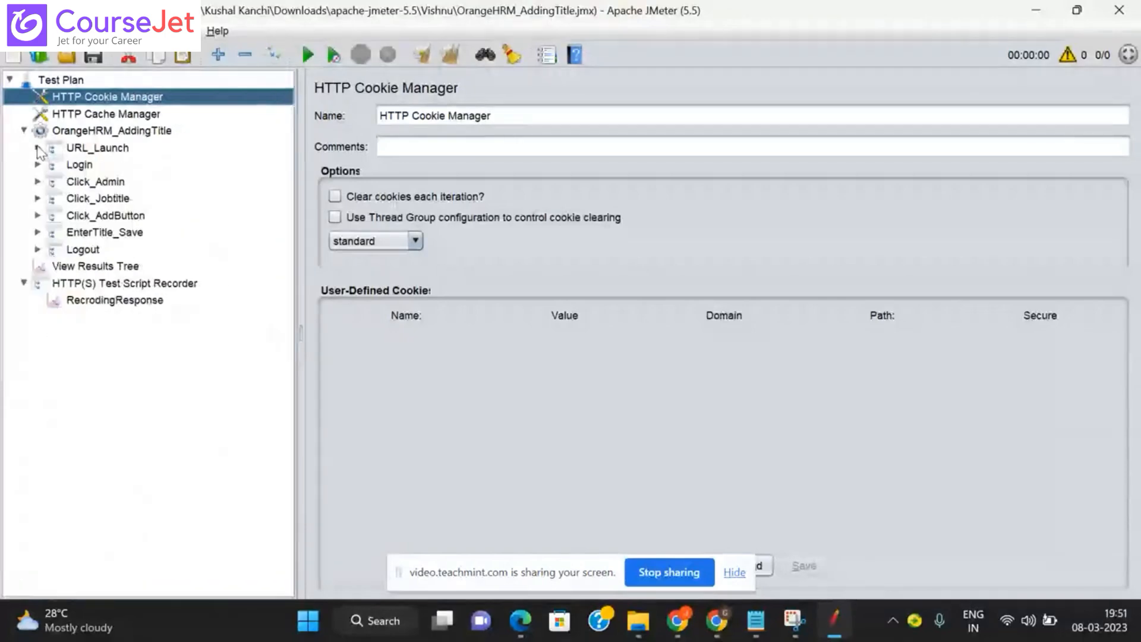
left_click(37, 147)
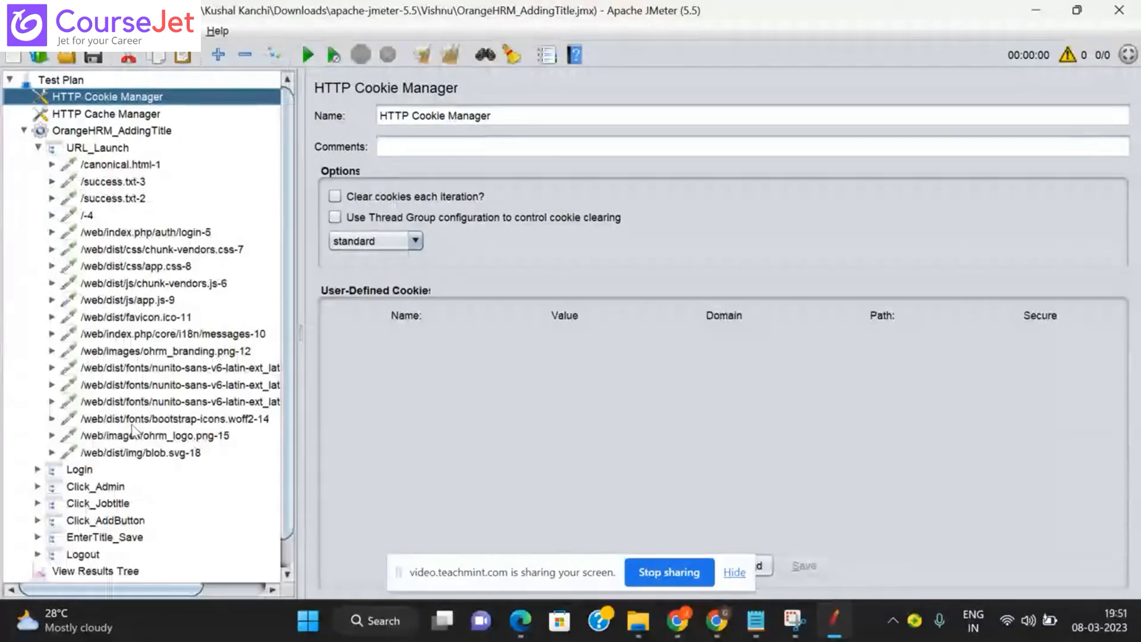
left_click(131, 418)
left_click(115, 368)
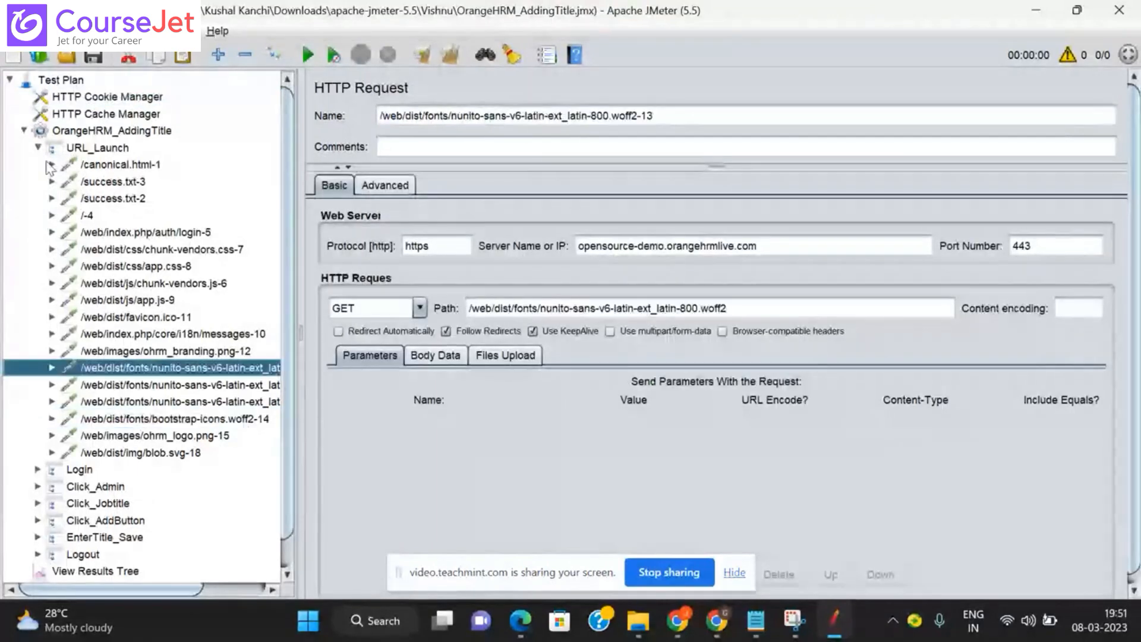
left_click(38, 147)
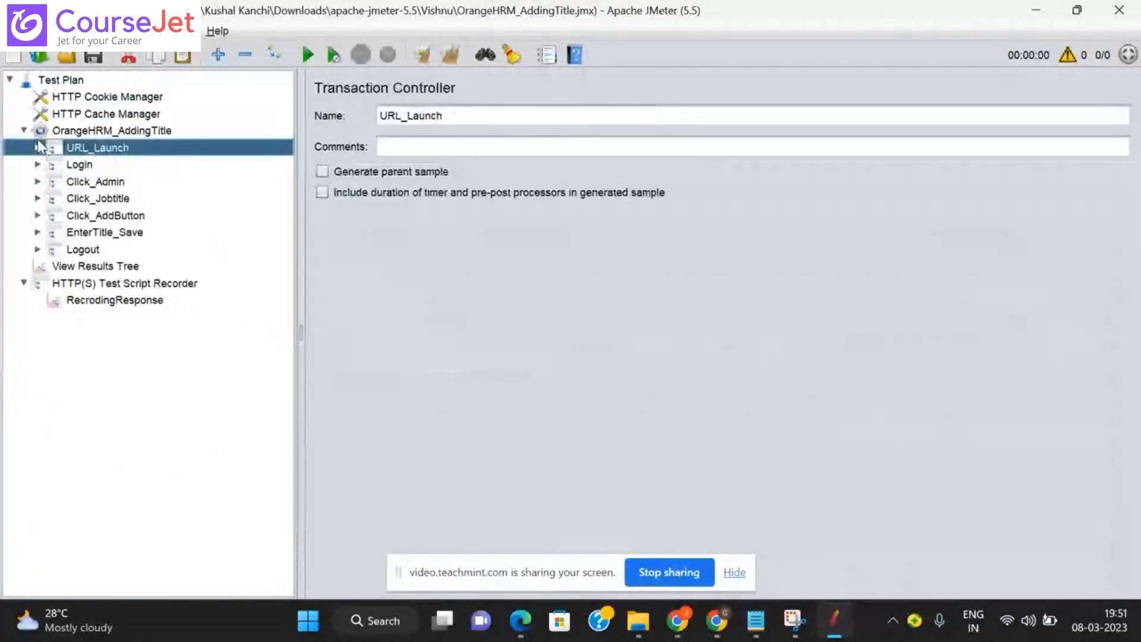
left_click(13, 31)
mouse_move(78, 109)
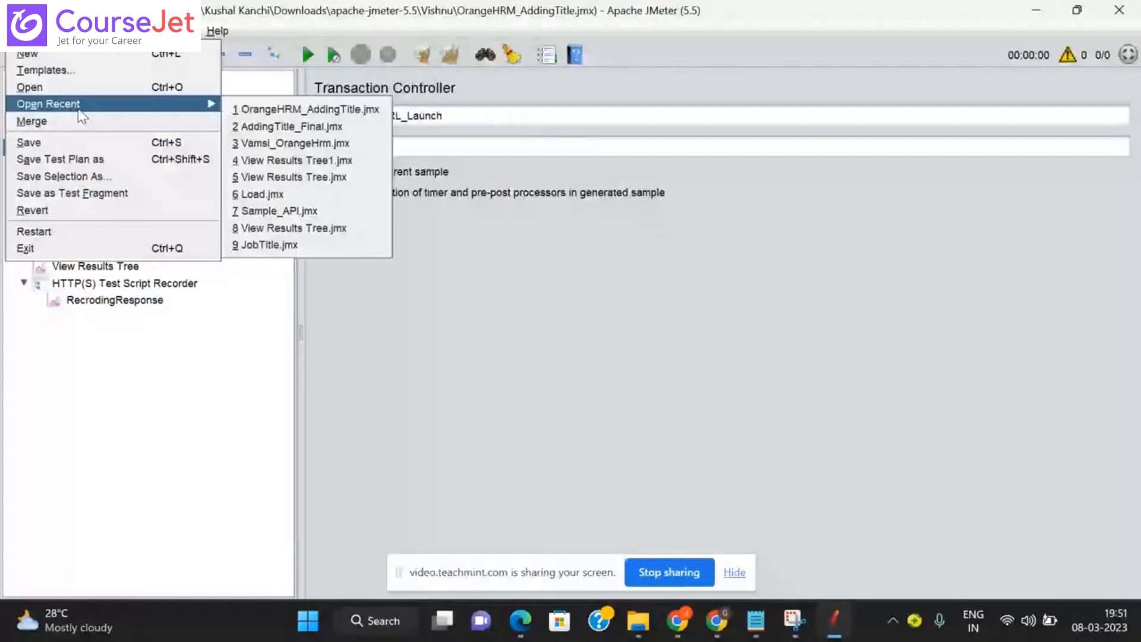
Step: Open AddingTitle_Final.jmx, expand Login and URL_Launch, and view the login-5 GET request
left_click(271, 129)
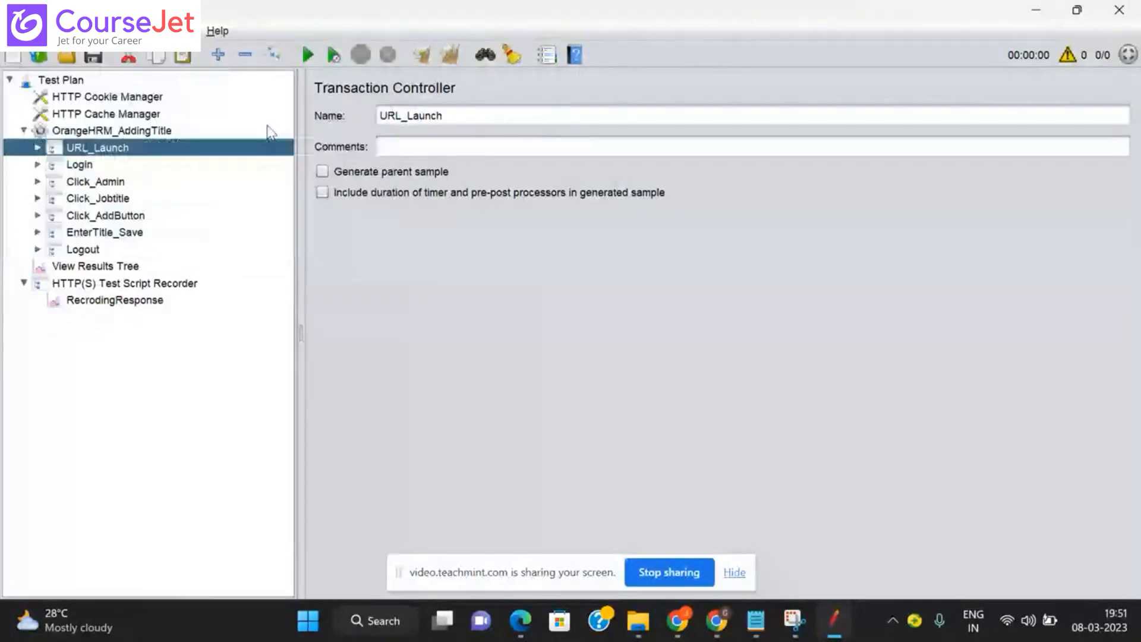
left_click(24, 131)
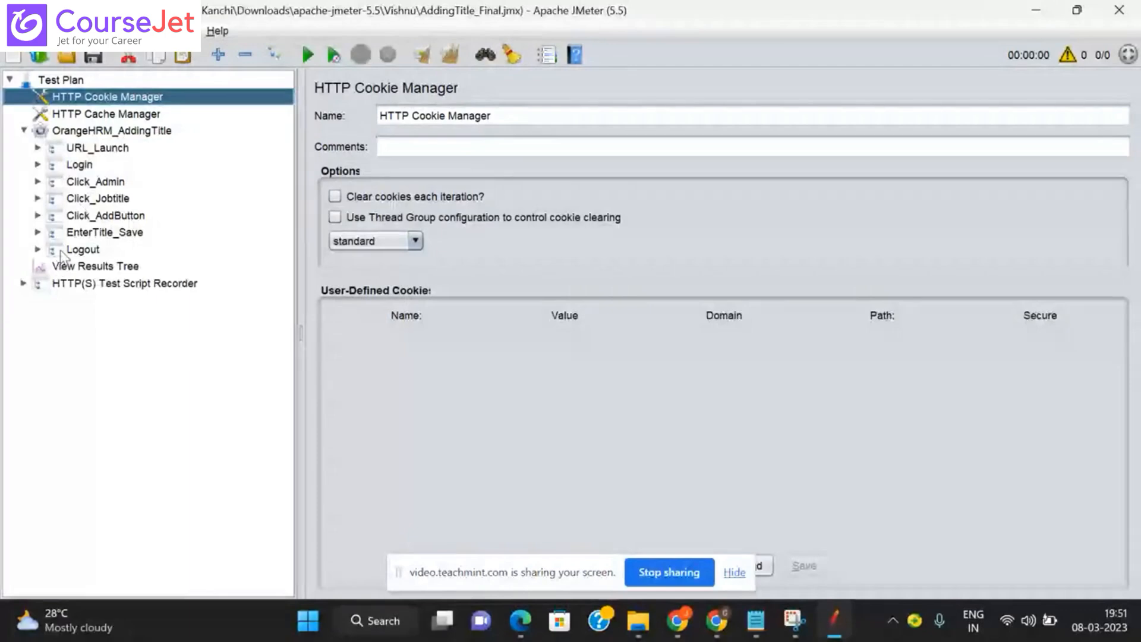
left_click(39, 164)
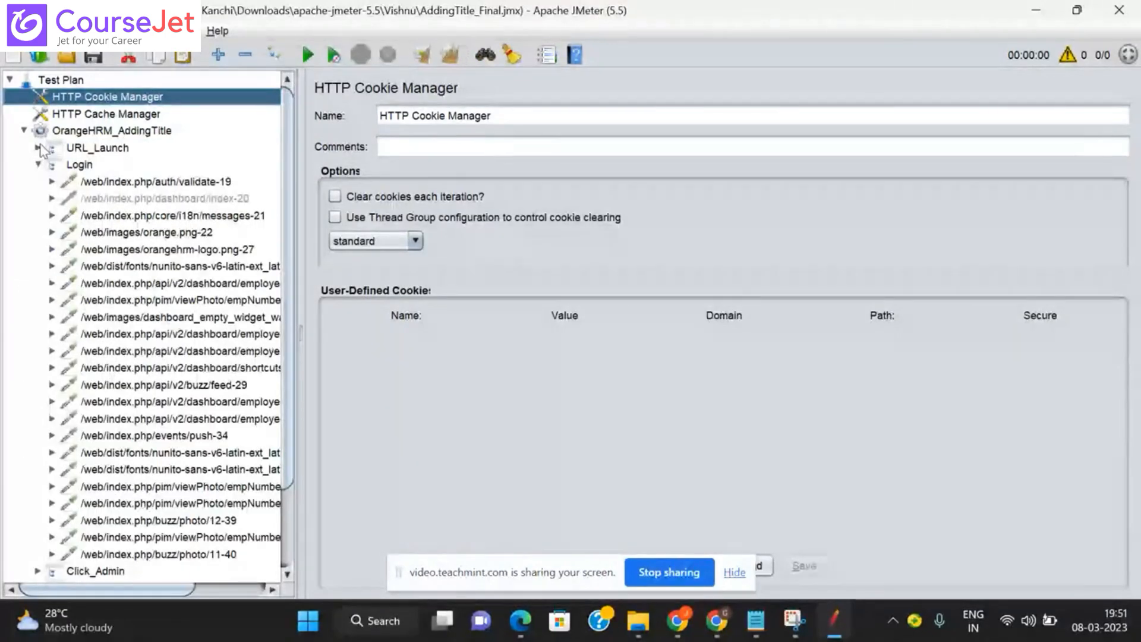
left_click(38, 148)
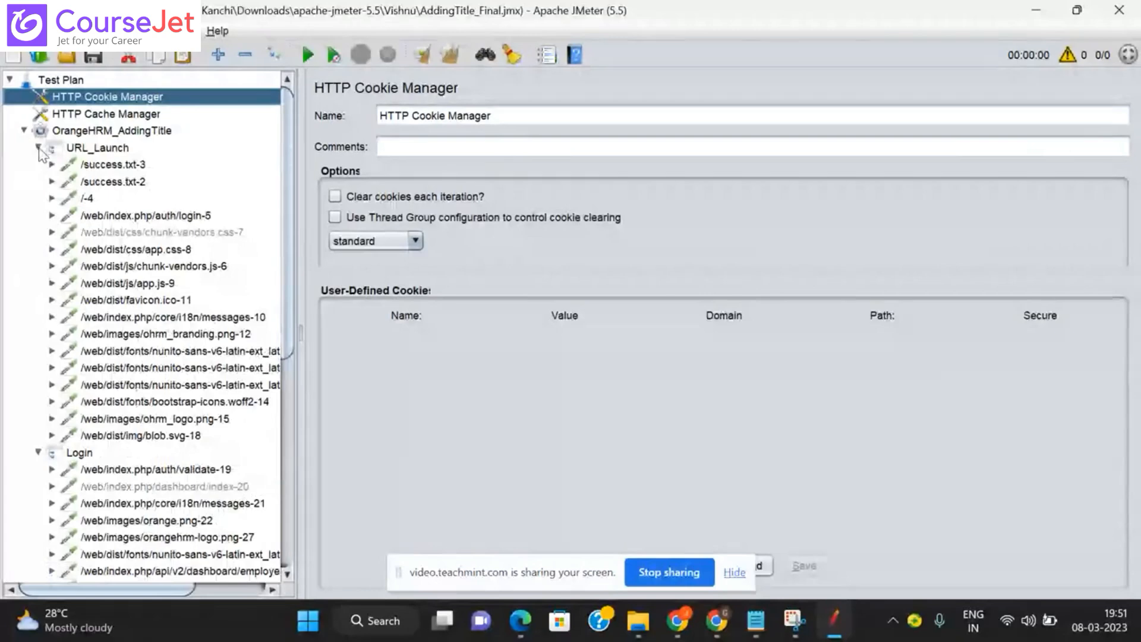
left_click(146, 216)
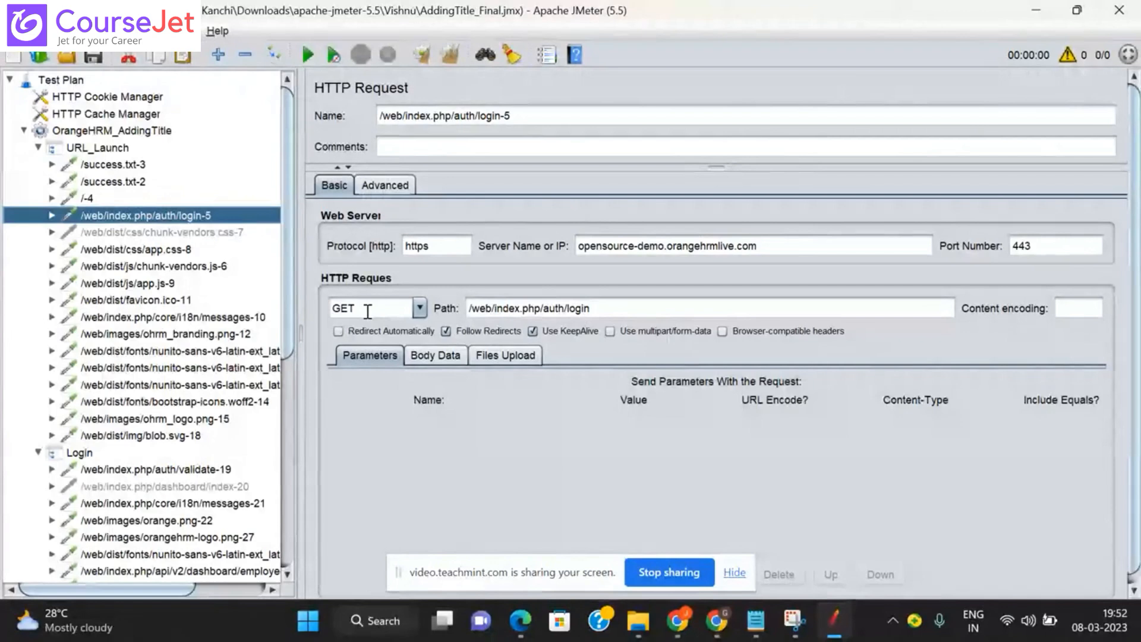
Step: Browse the URL_Launch samplers from favicon.ico-11 and messages-10 down to ohrm_logo.png-15
left_click(189, 303)
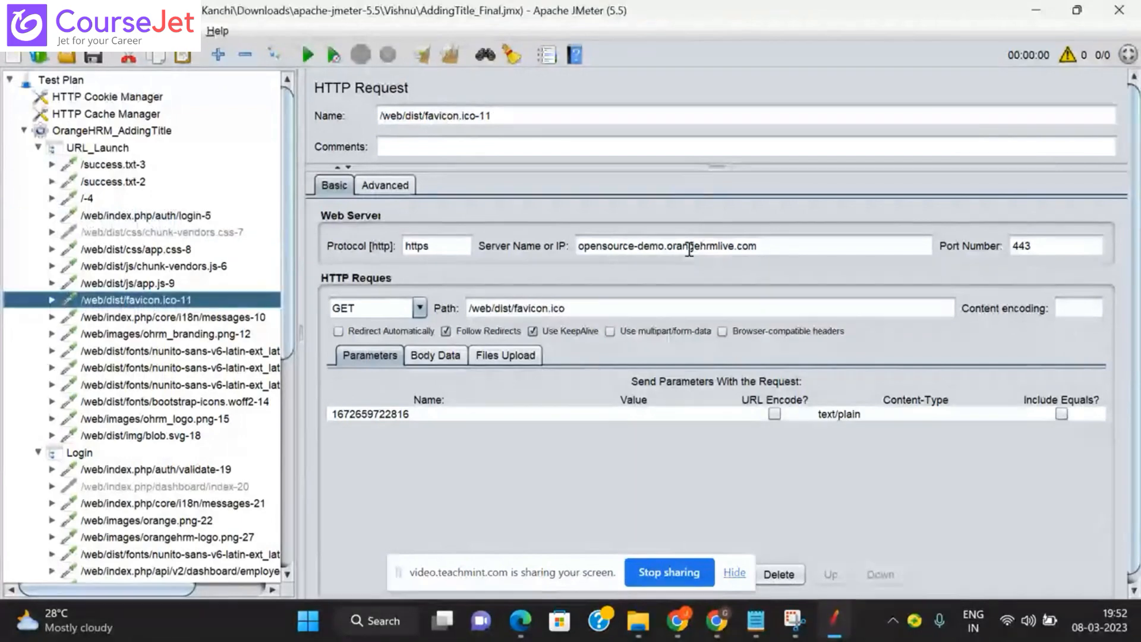
double_click(409, 415)
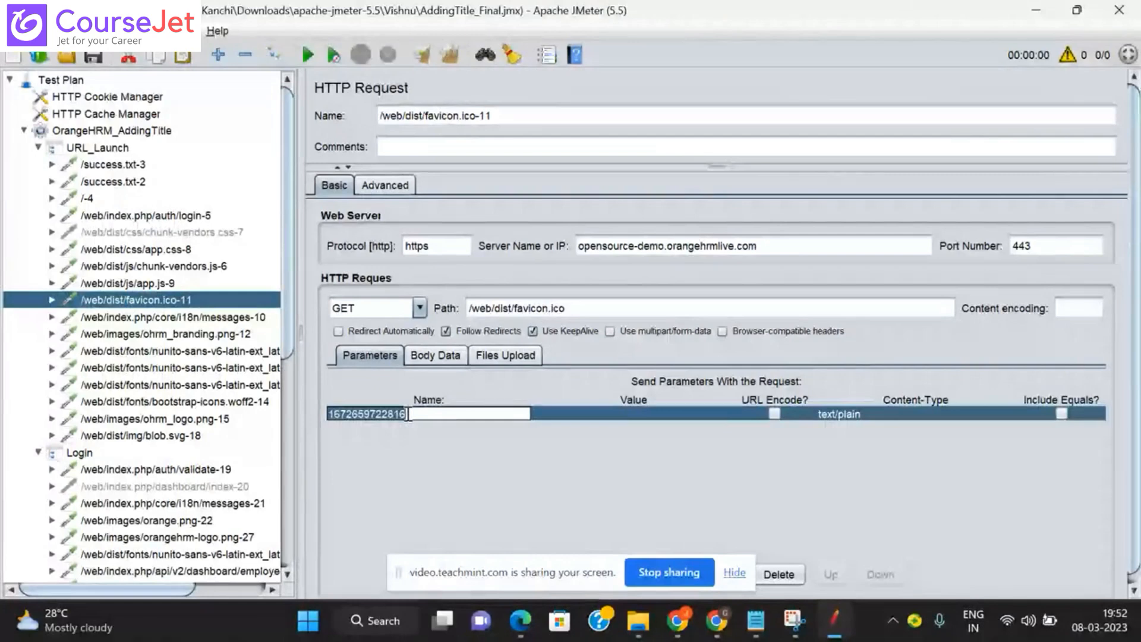
left_click(176, 318)
key("Down")
key("Down")
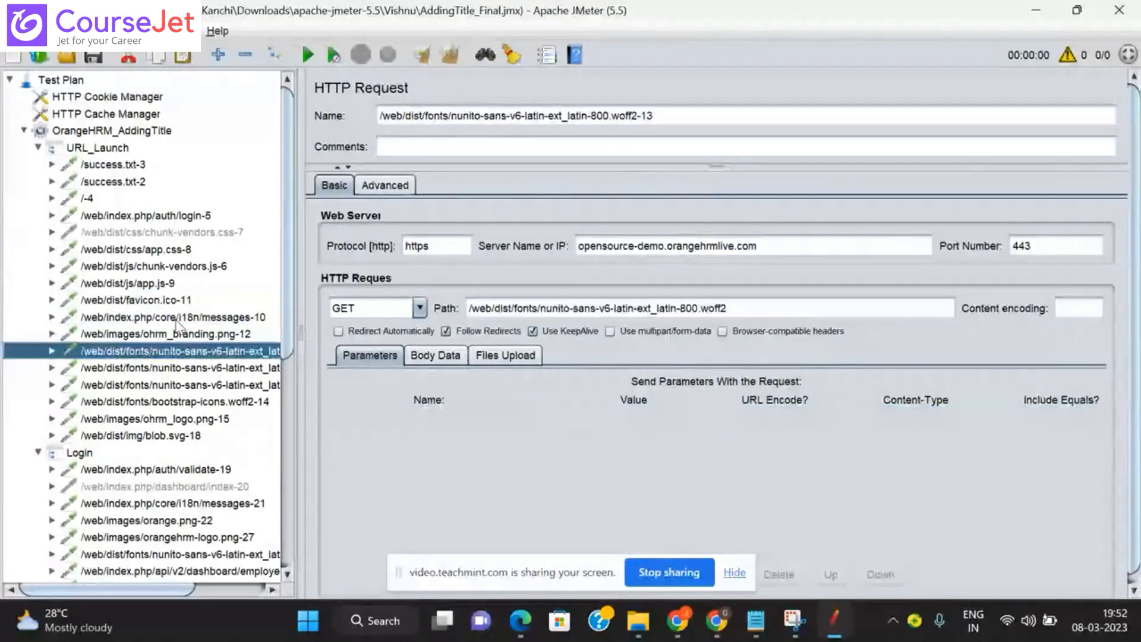
key("Down")
key("Down")
key("Down")
key("Down")
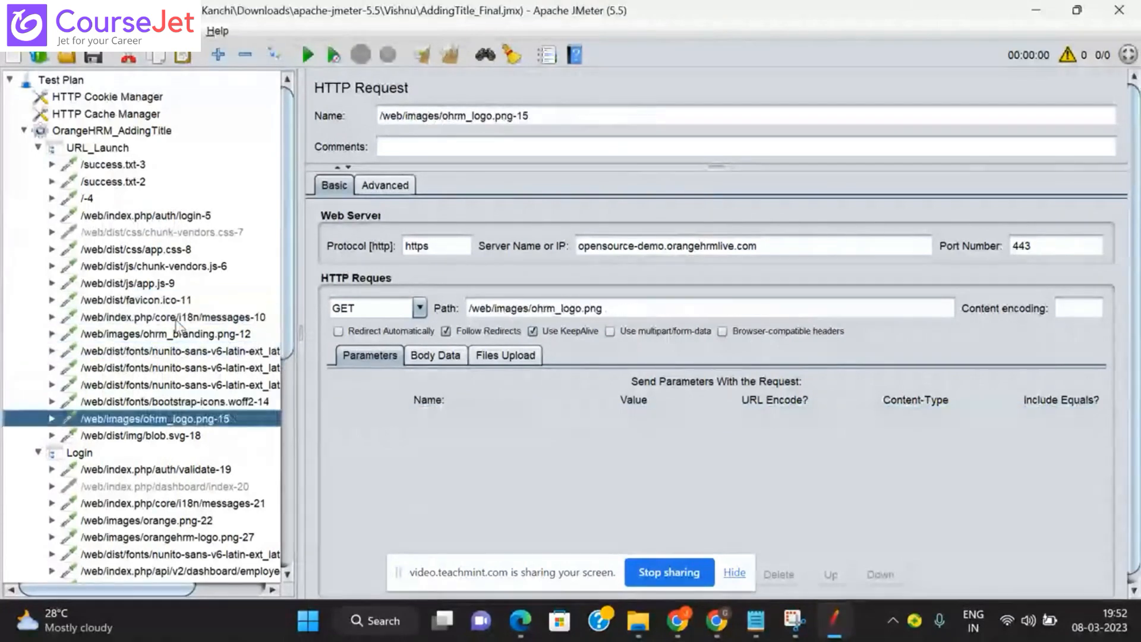
key("Down")
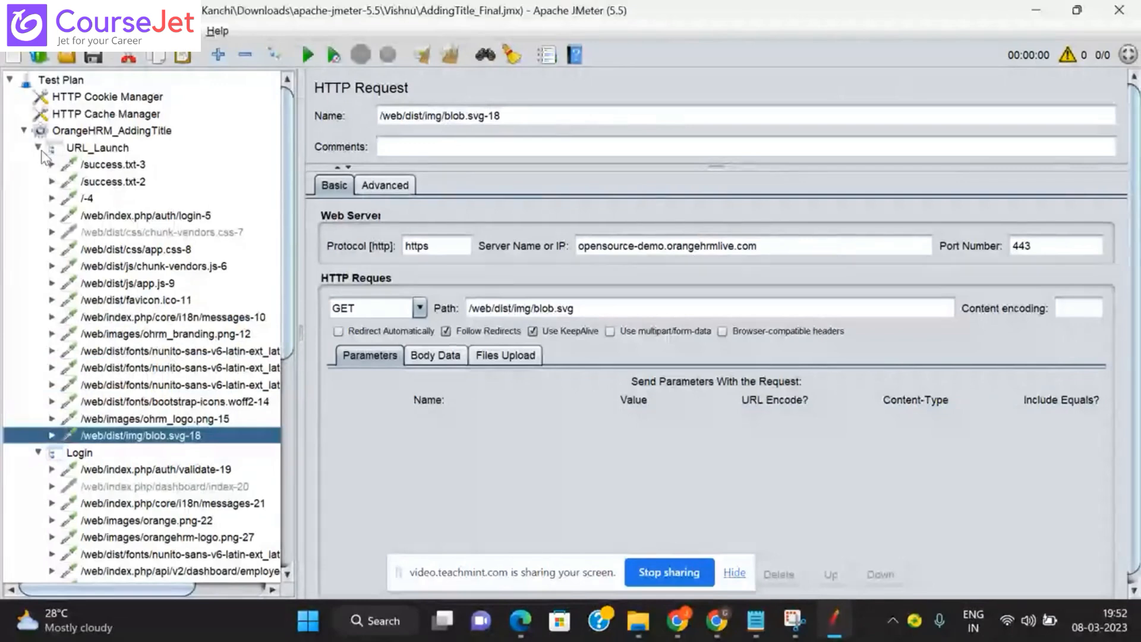
Step: Collapse URL_Launch and view validate-19's POST method and its password parameter
left_click(40, 150)
left_click(80, 165)
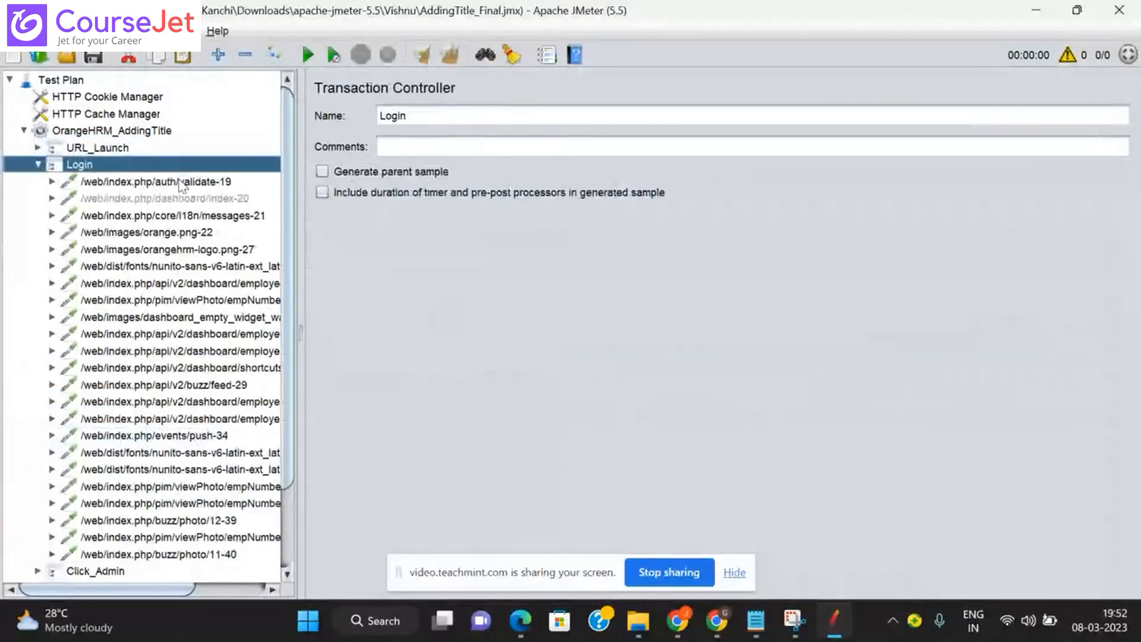
left_click(181, 183)
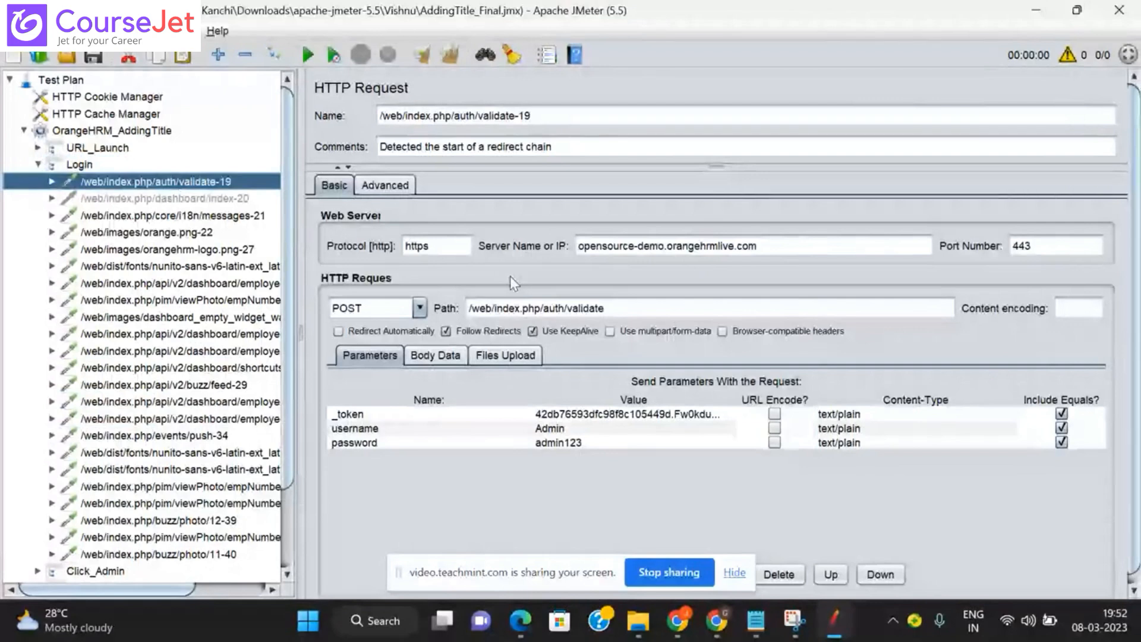
left_click(378, 307)
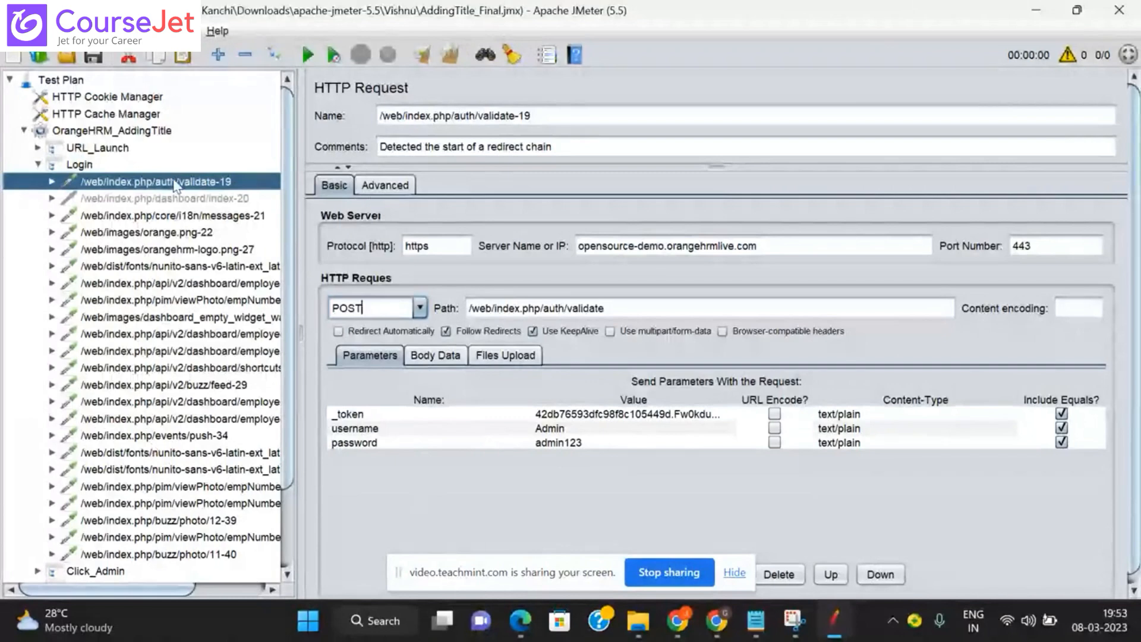
left_click(571, 447)
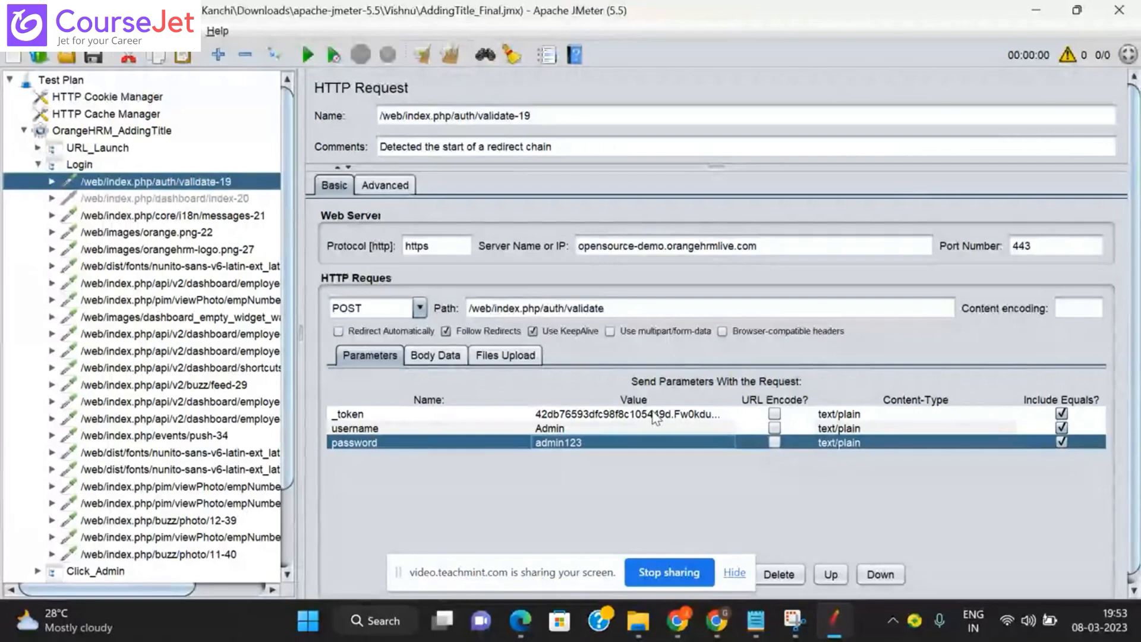
double_click(629, 414)
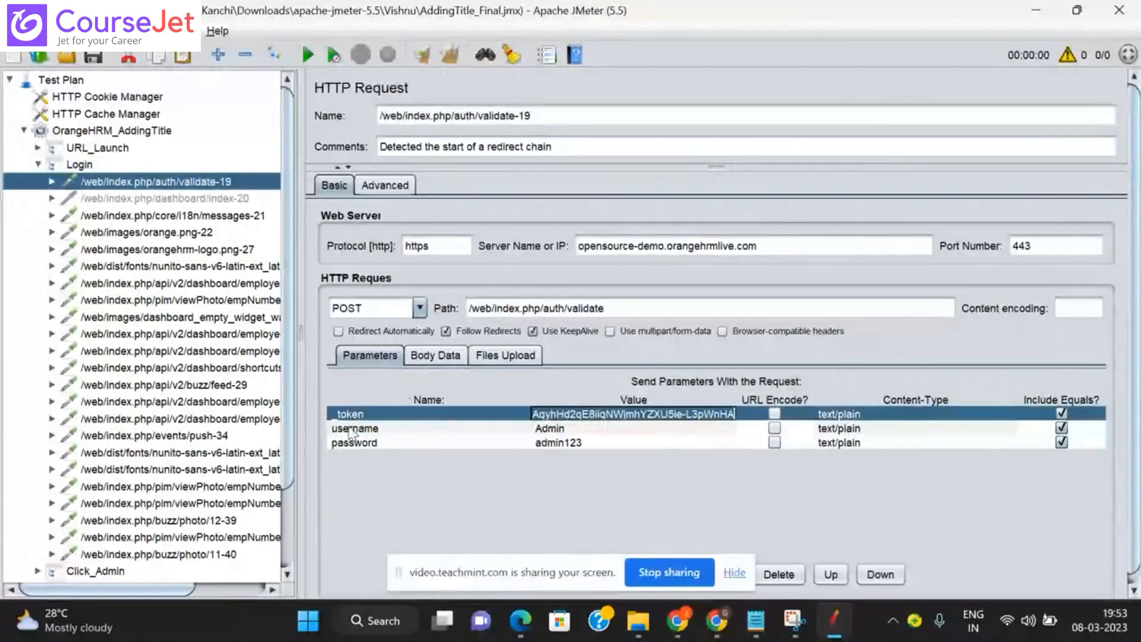
left_click(572, 414)
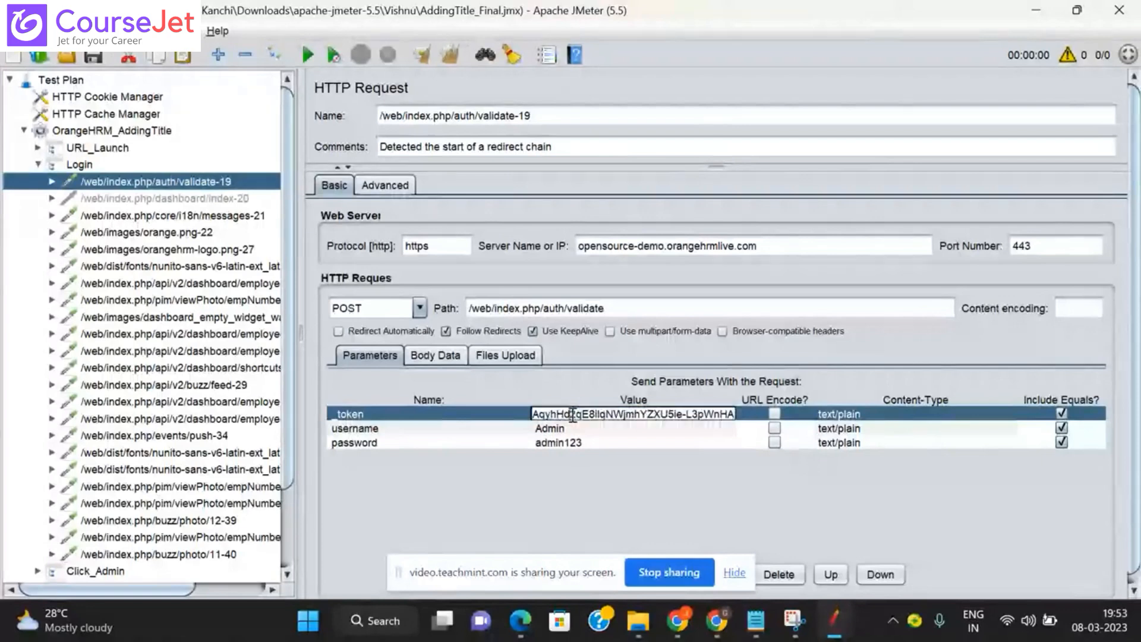
key("ctrl+a")
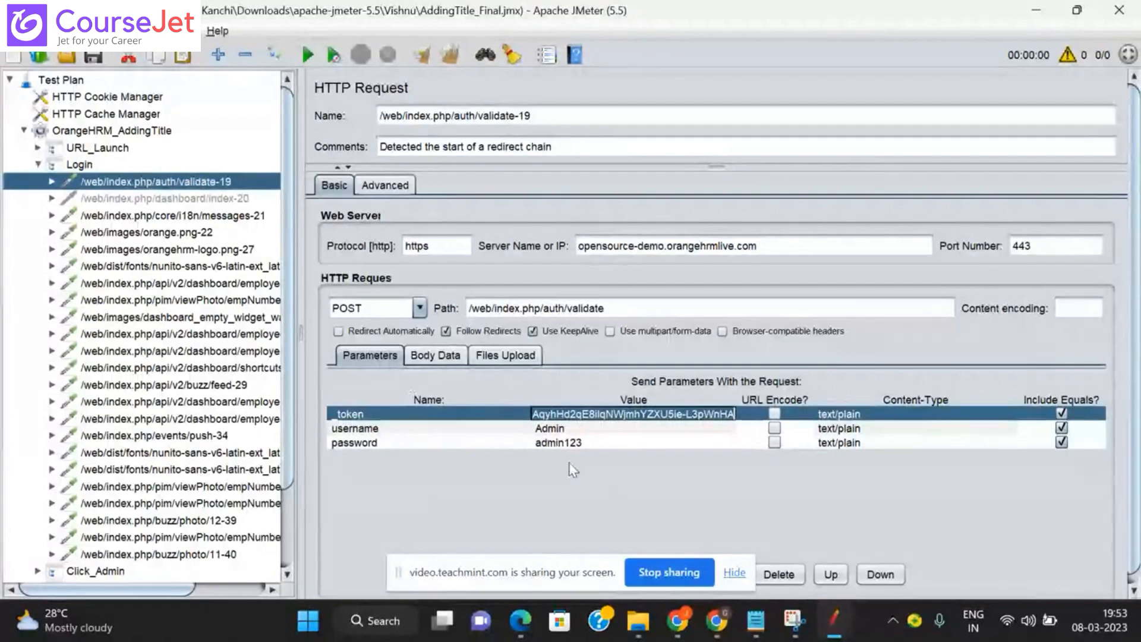
left_click(440, 360)
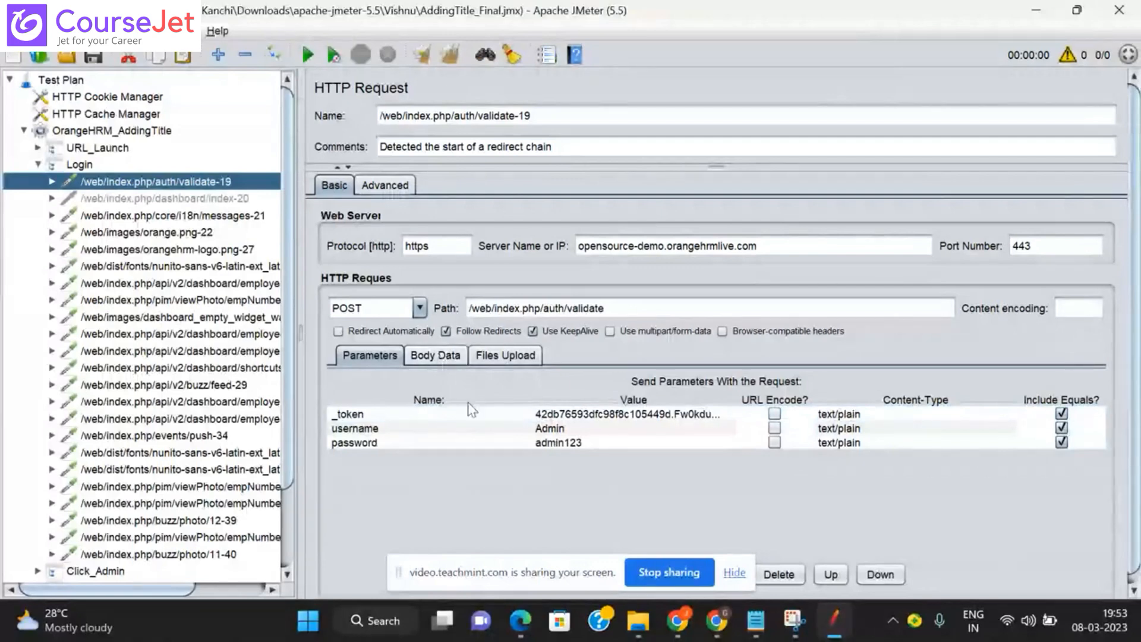
left_click(374, 360)
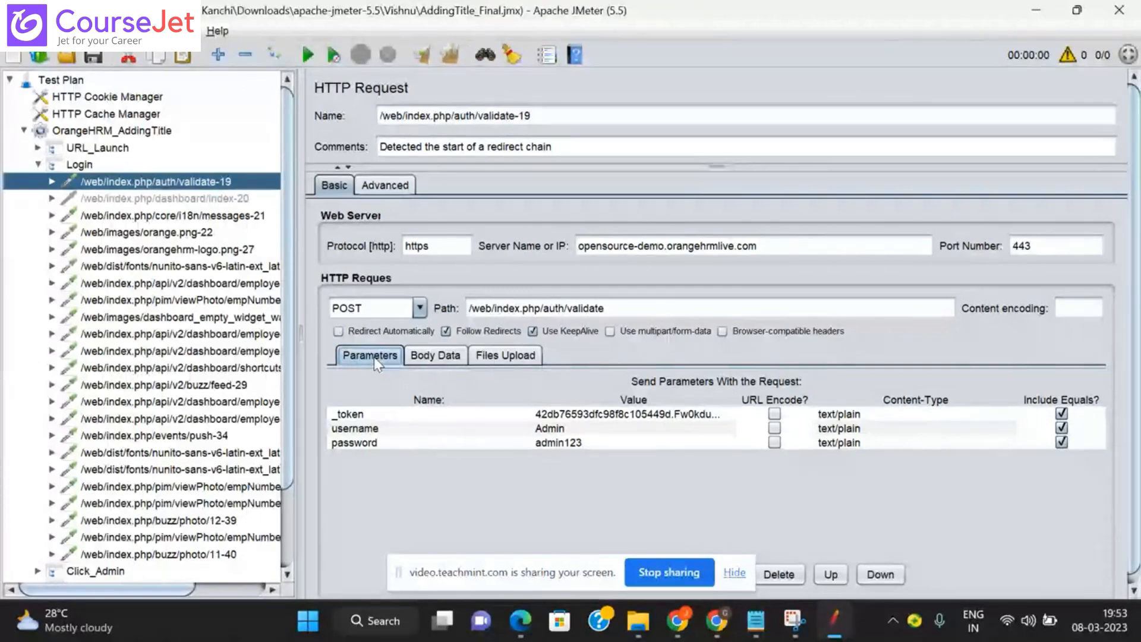
double_click(588, 412)
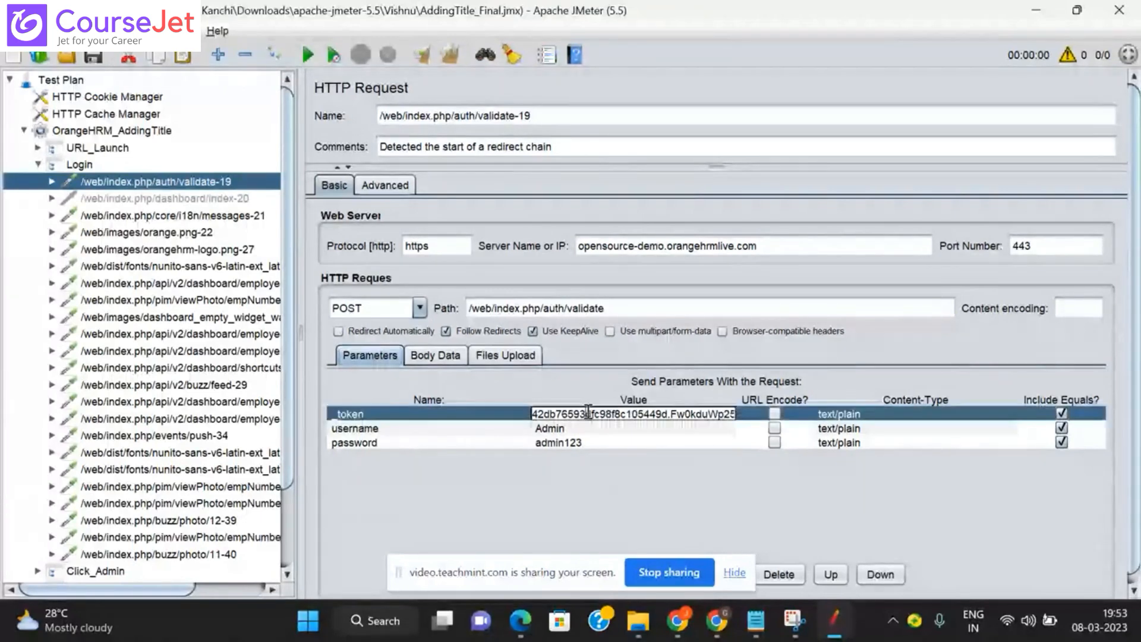
key("ctrl+a")
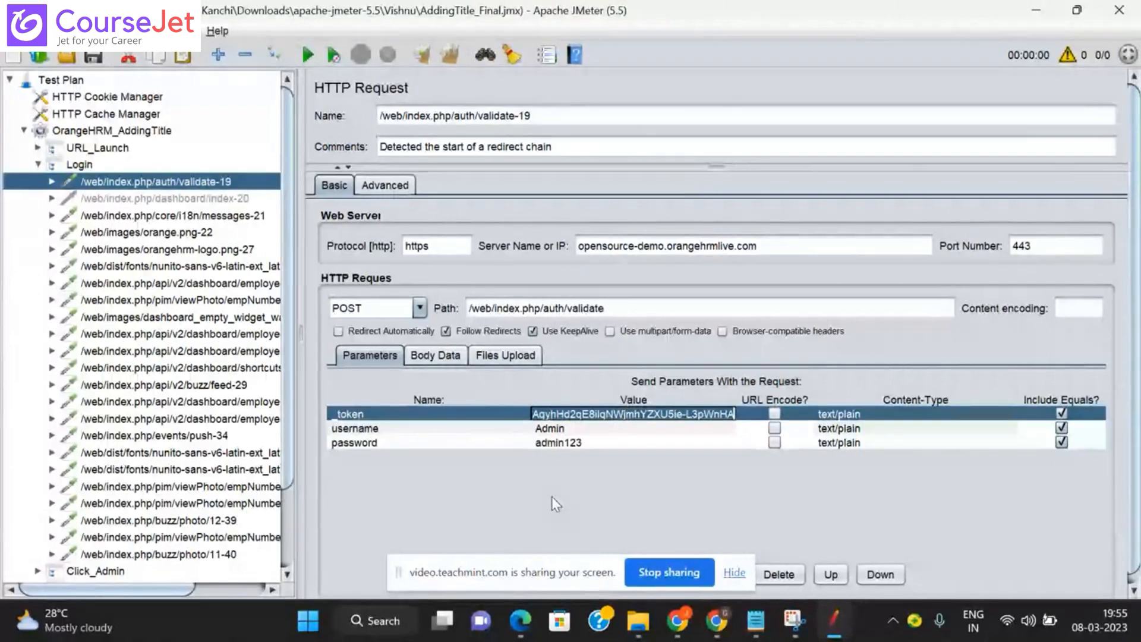
Step: List Csrf_token, Token, Bearer token and SessionID on separate lines in the Notepad notes
left_click(767, 629)
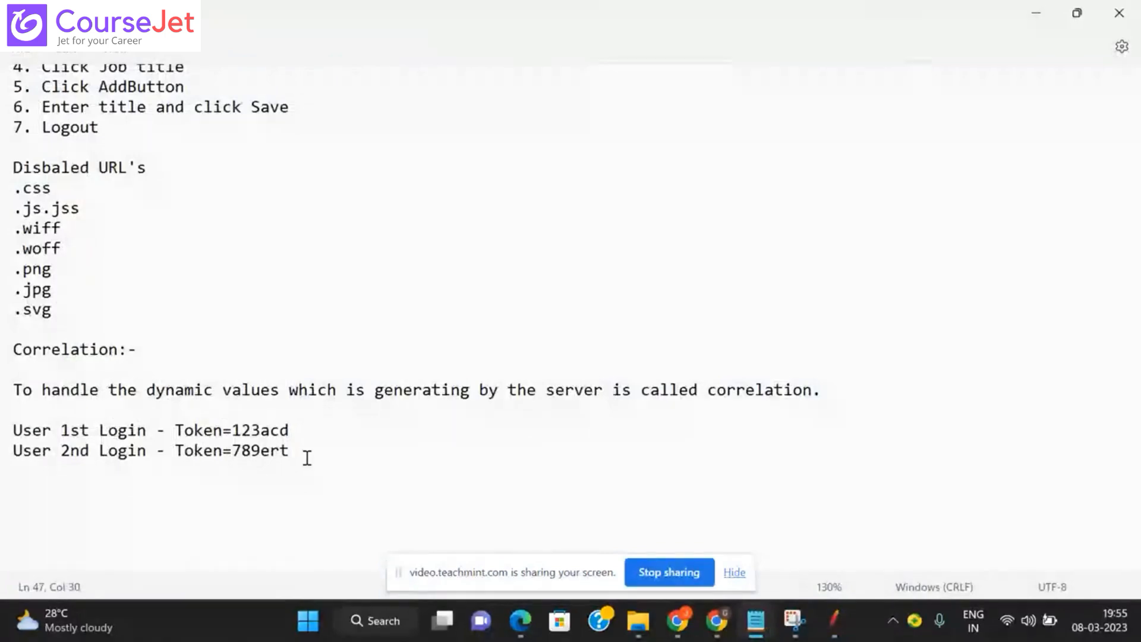
key("Return")
key("Return")
key("Return")
type("Csrf")
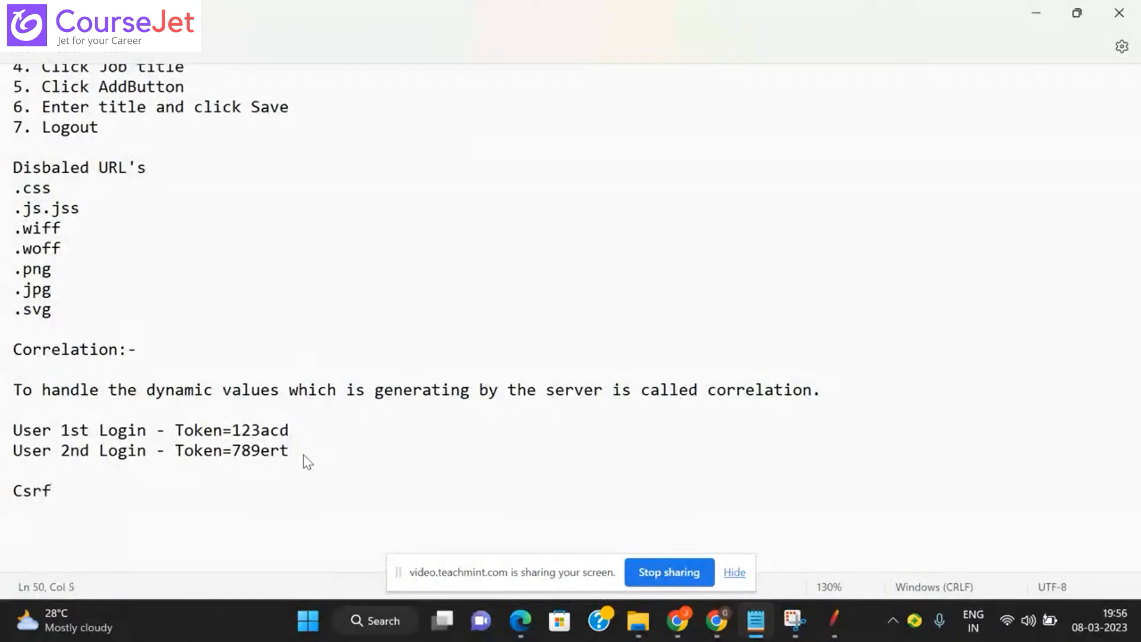
type("_token")
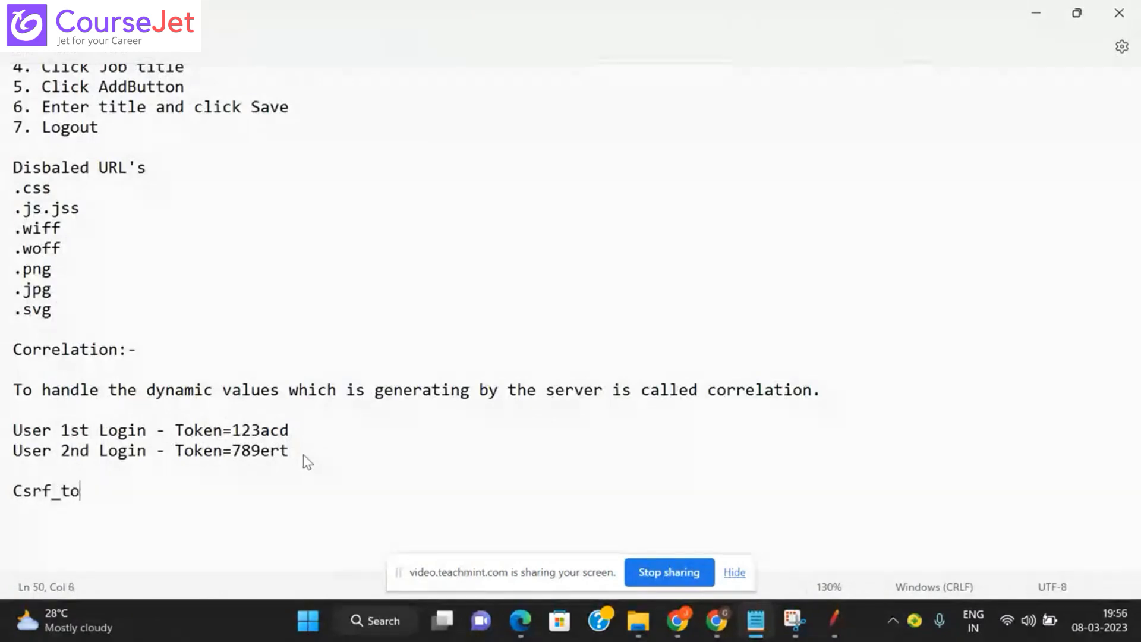
key("Return")
type("Token")
key("Return")
type("B")
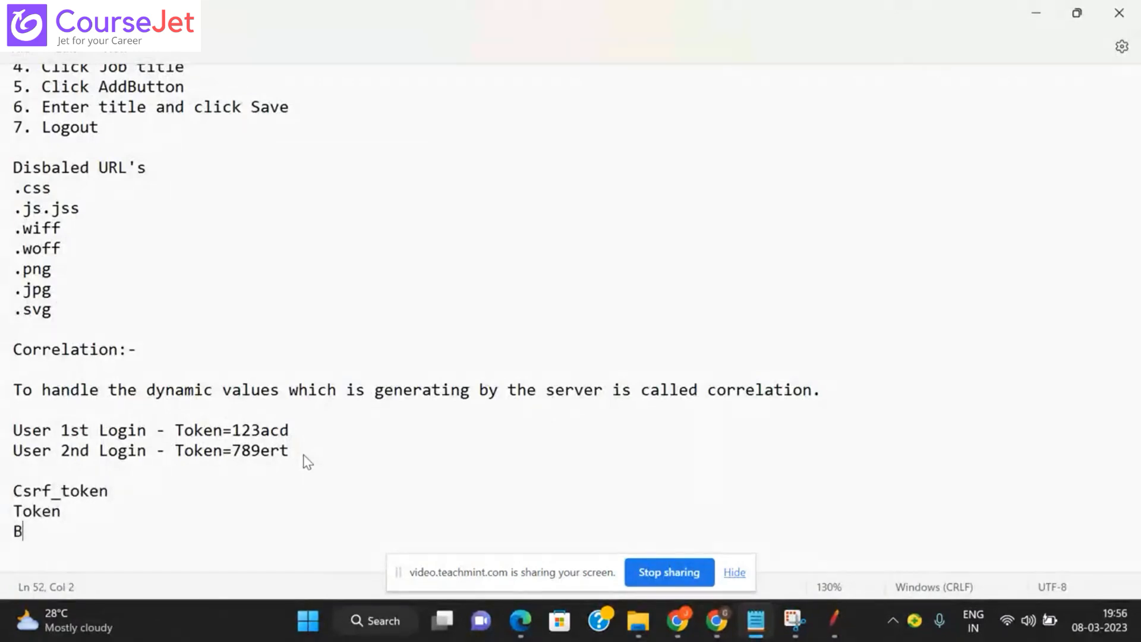
type("eare")
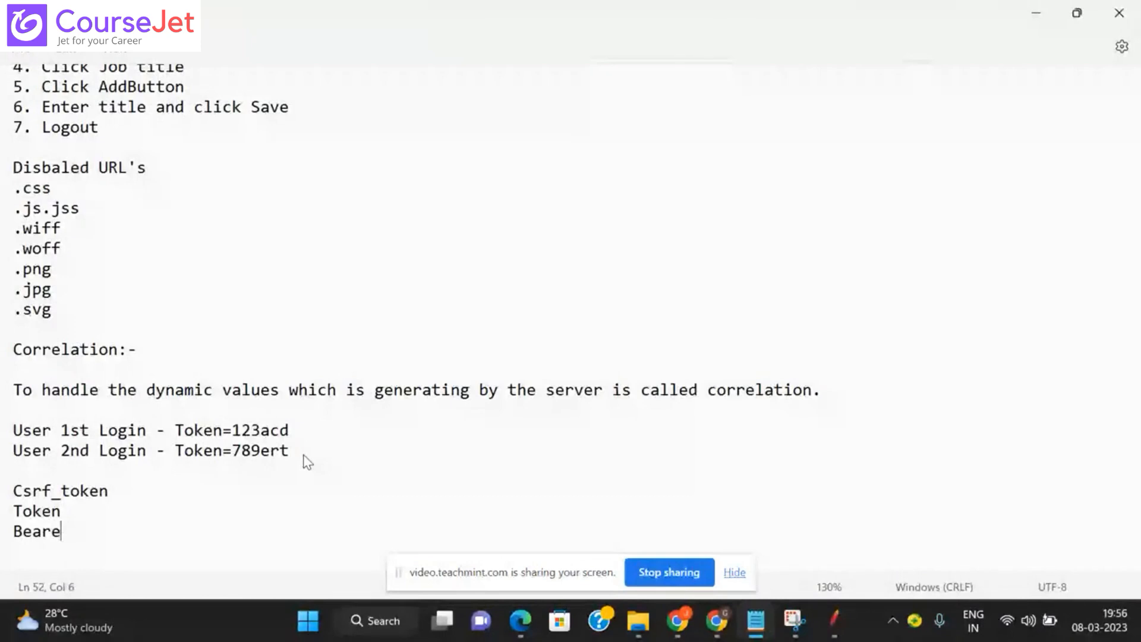
type("r toje")
key("BackSpace")
key("BackSpace")
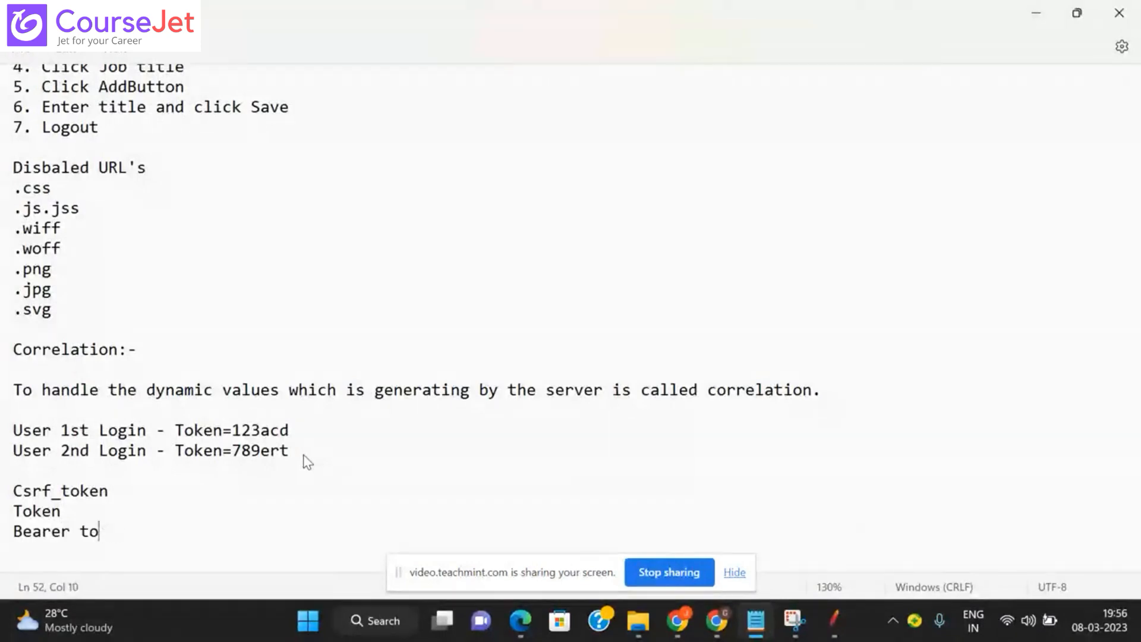
type("ken")
key("Return")
type("SessionID")
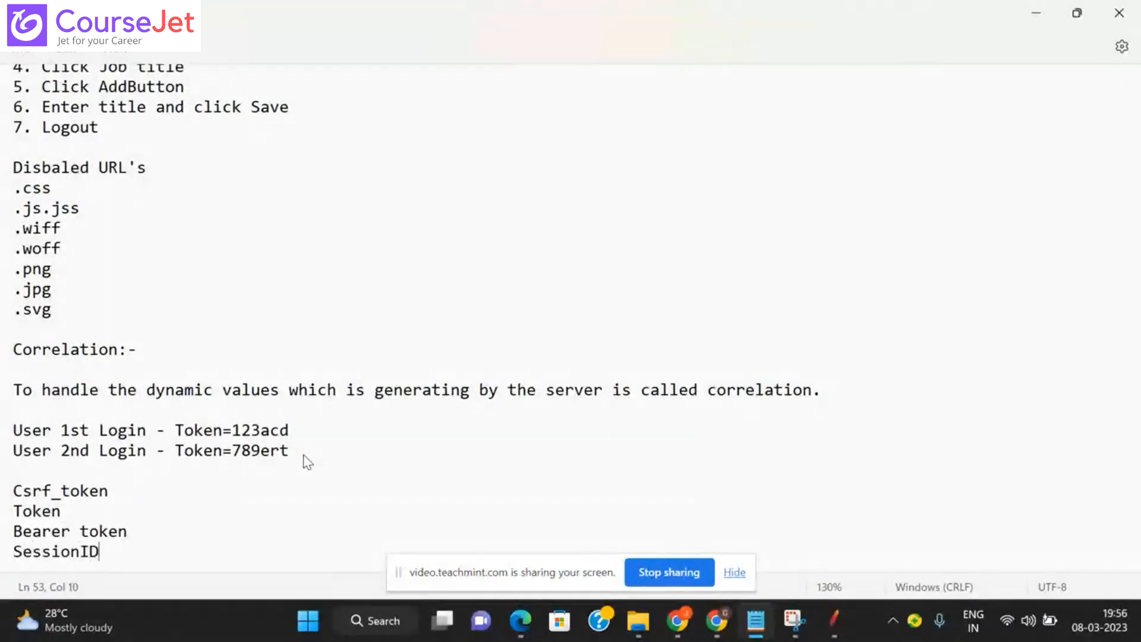
key("Return")
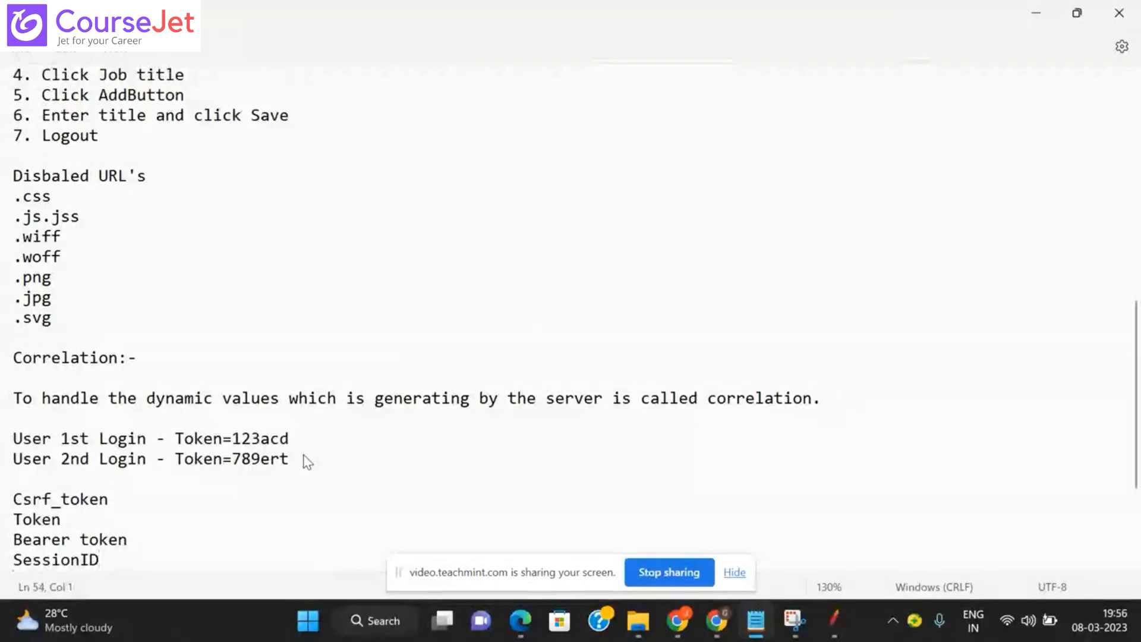
Step: Add JsessionID, ViewState, EventValidation and SAML Response as further list entries
left_click_drag(1137, 404, 1135, 464)
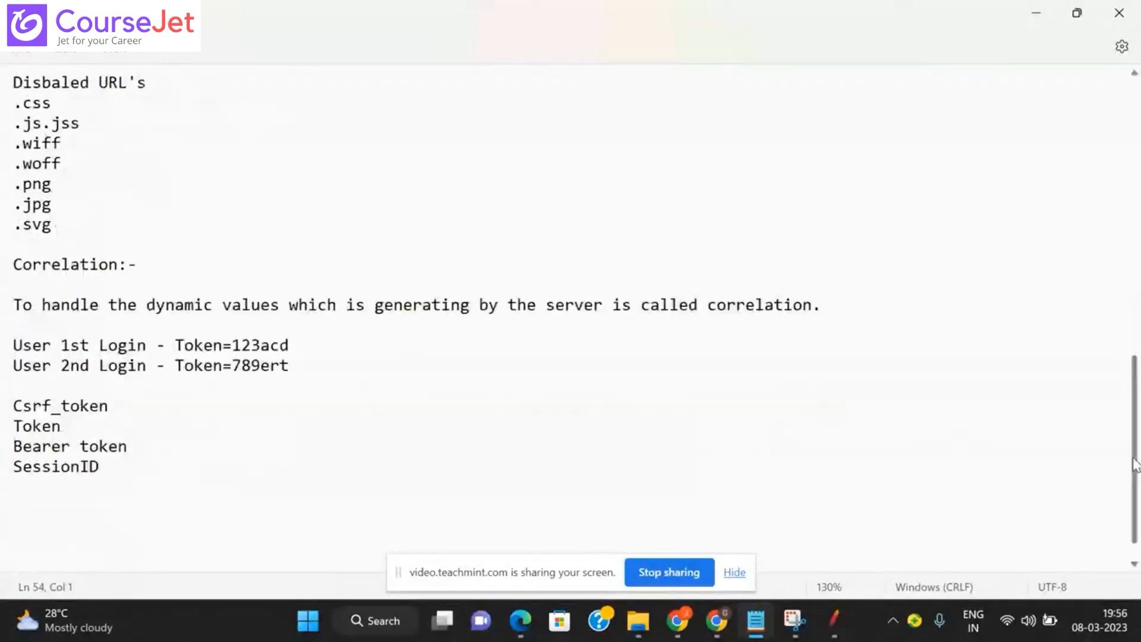
scroll(516, 428, "down", 2)
type("Jsessio")
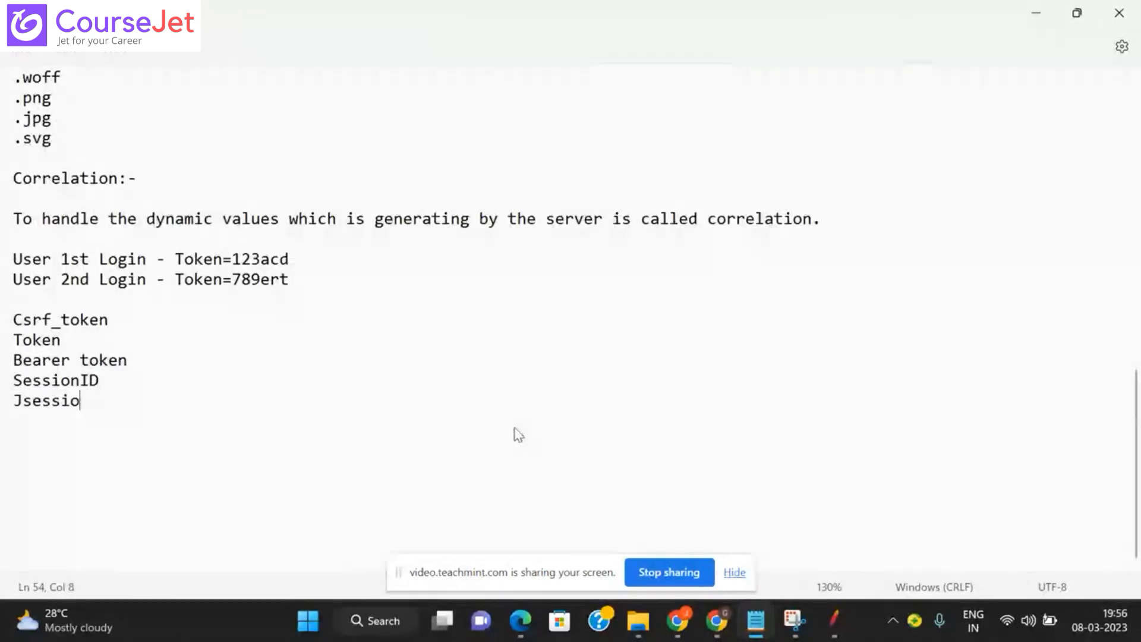
type("nID")
key("Return")
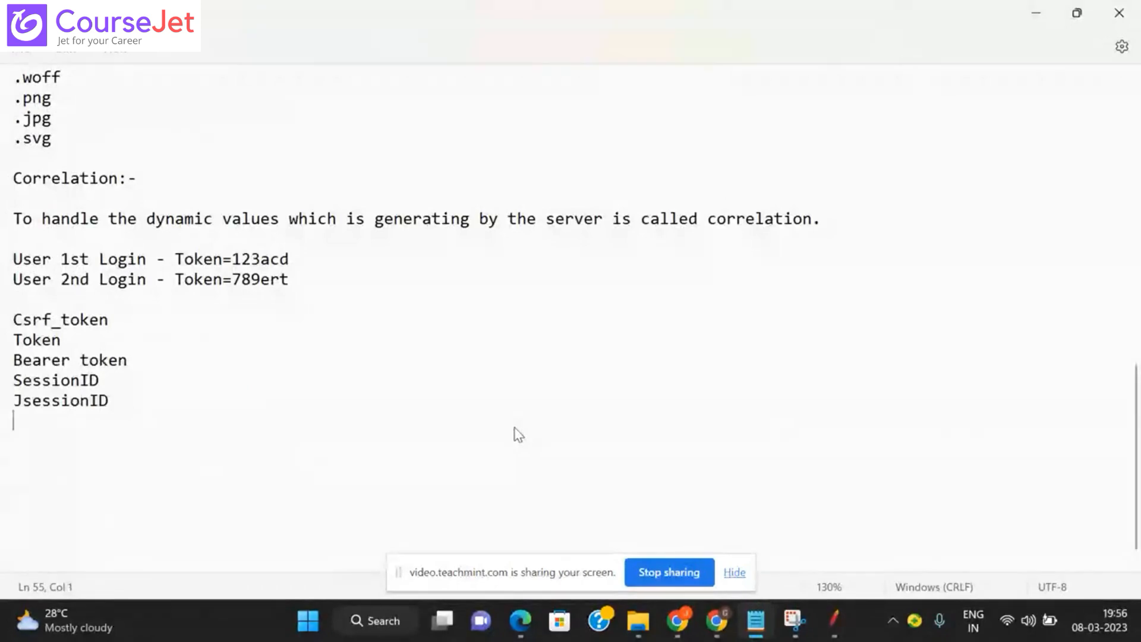
type("vIEW")
key("BackSpace")
key("BackSpace")
key("BackSpace")
key("BackSpace")
type("Vie")
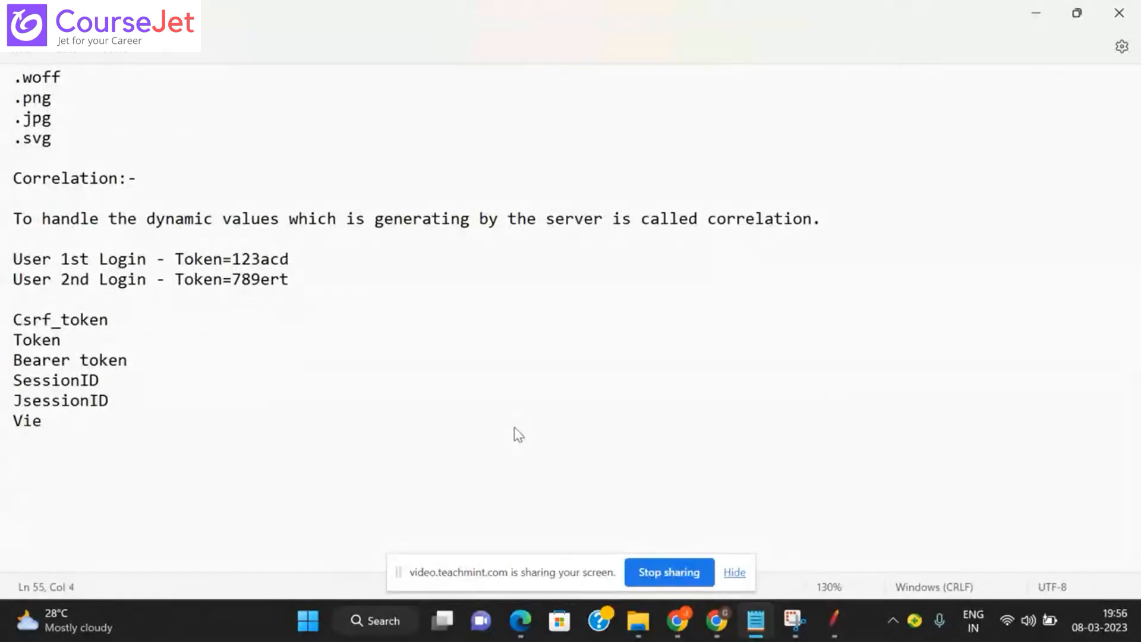
type("wState")
key("Return")
type("EventVali")
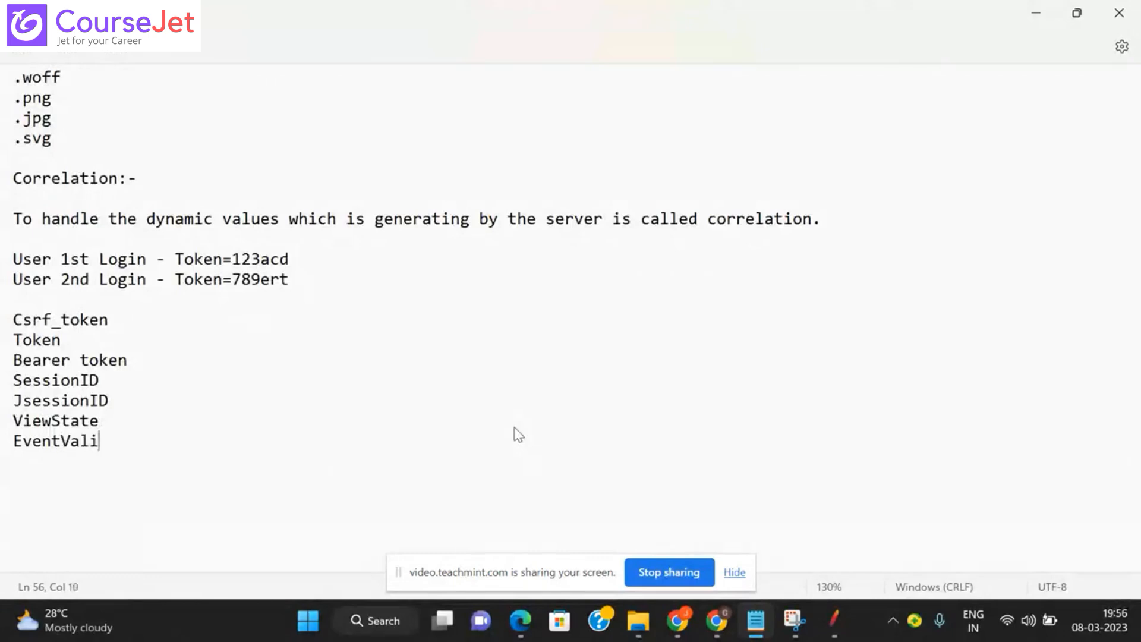
type("dation")
key("Return")
type("S")
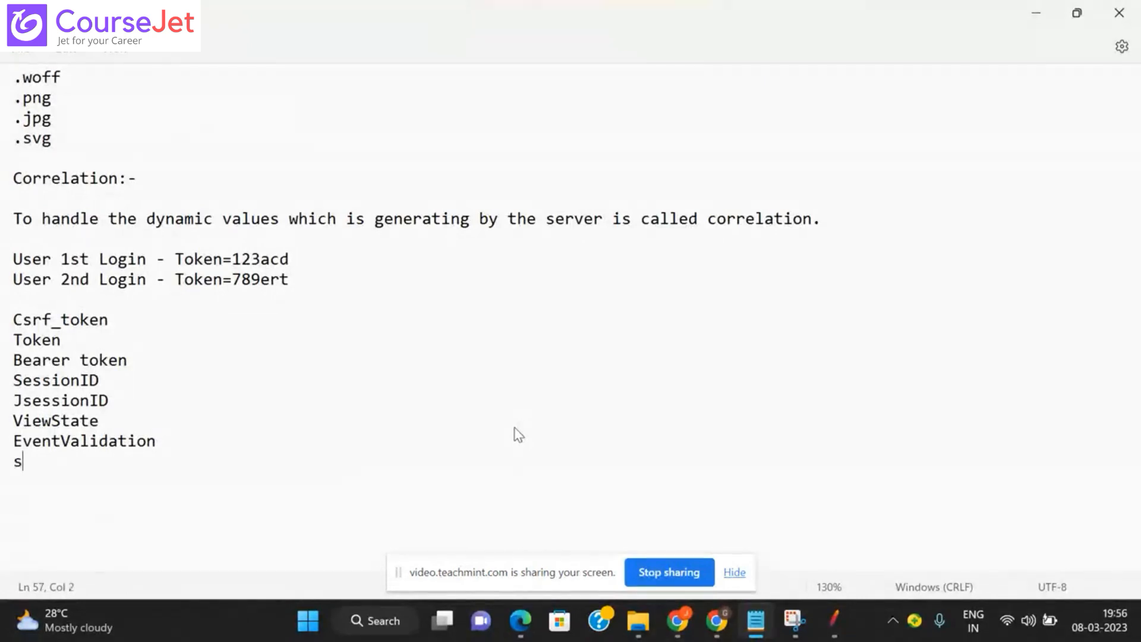
key("BackSpace")
type("SAML Response")
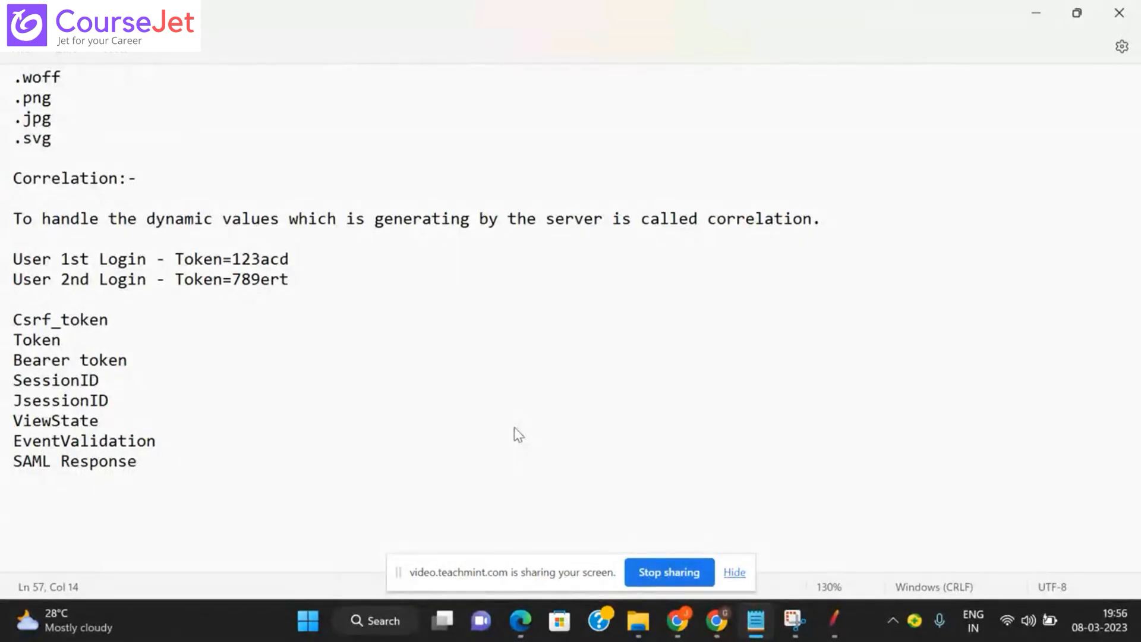
key("Return")
Step: Add AC_ID and State token as the last entries, then highlight the whole list
type("AC_ID")
key("Return")
type("STATE")
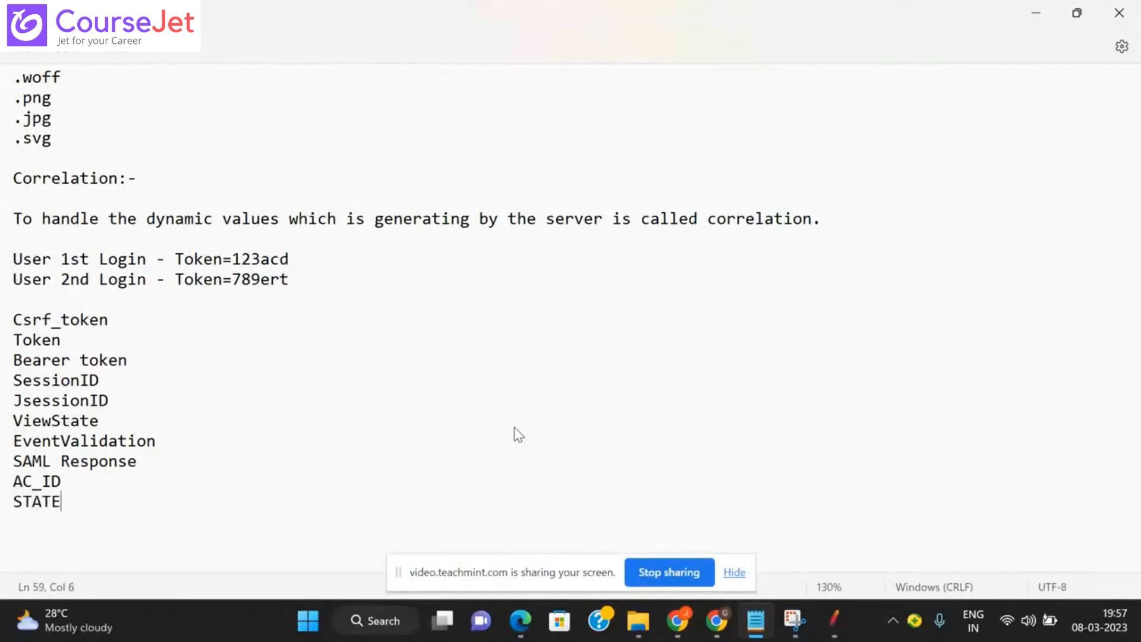
key("BackSpace")
key("BackSpace")
key("BackSpace")
key("BackSpace")
type("tate token")
key("Return")
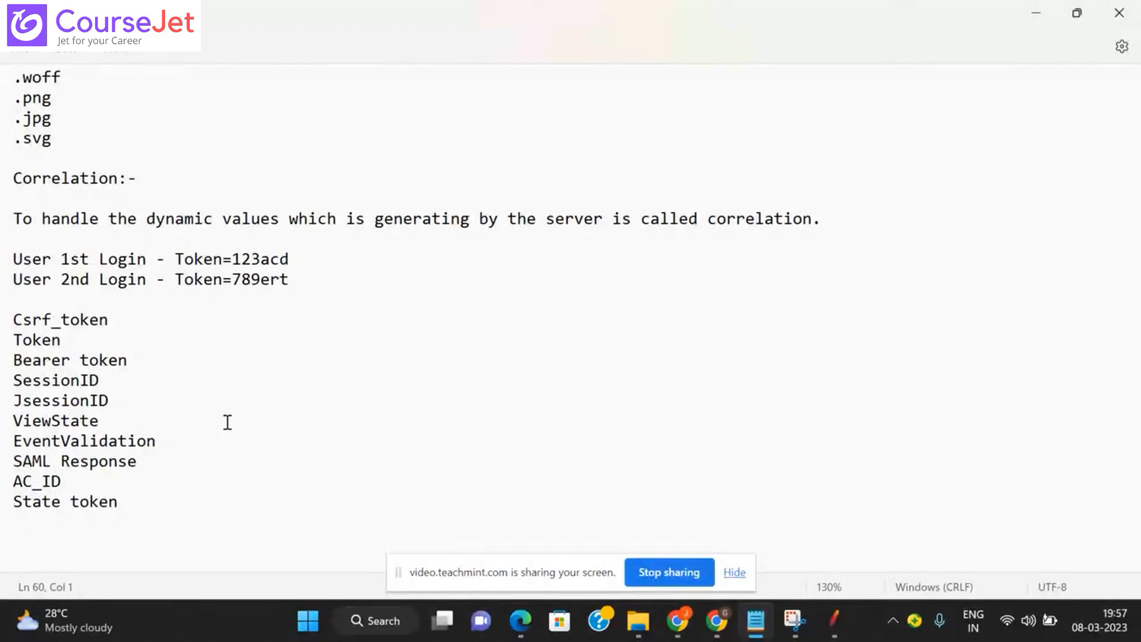
left_click_drag(14, 319, 119, 501)
left_click(50, 410)
Step: Return to JMeter and finish editing validate-19's _token parameter value
left_click(836, 631)
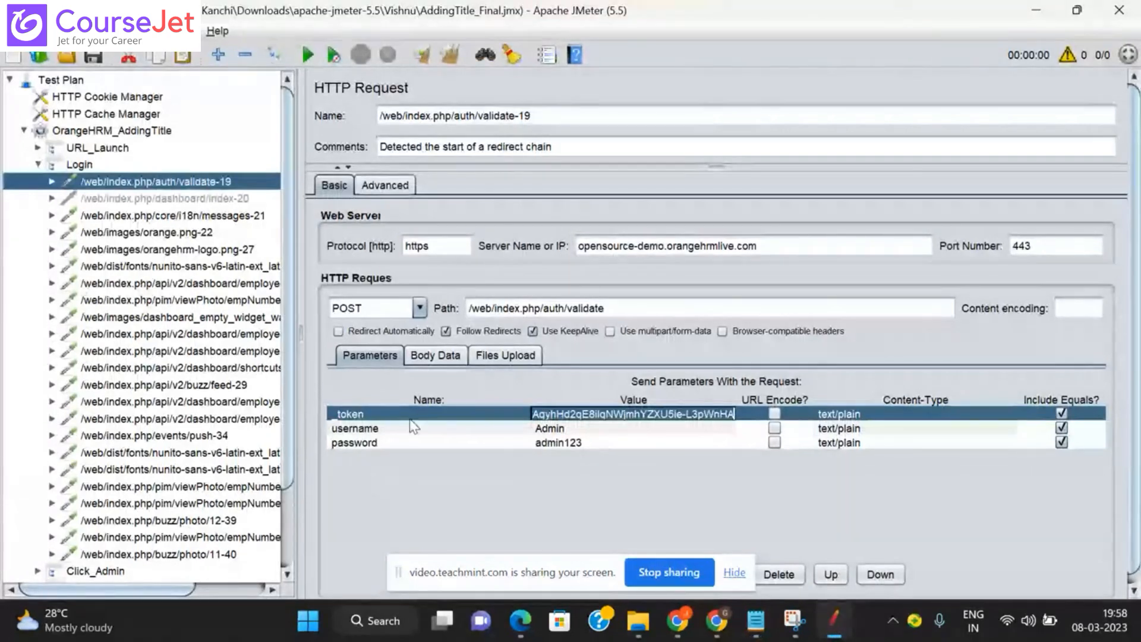
left_click(388, 420)
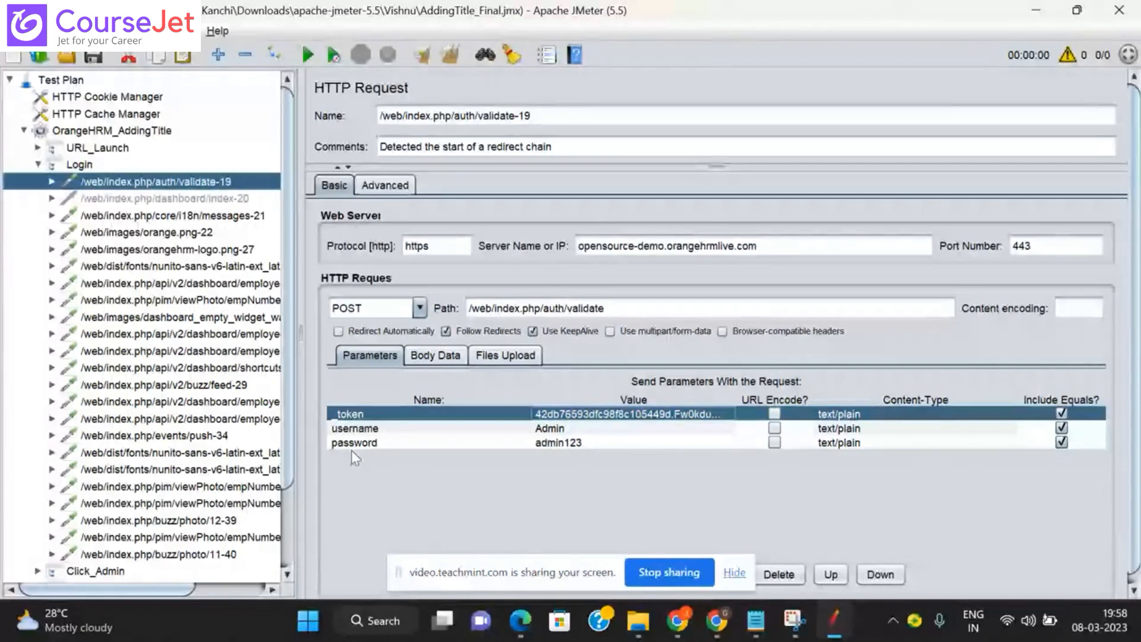
Step: Open the _token Value cell of validate-19 and select the entire token string
double_click(613, 413)
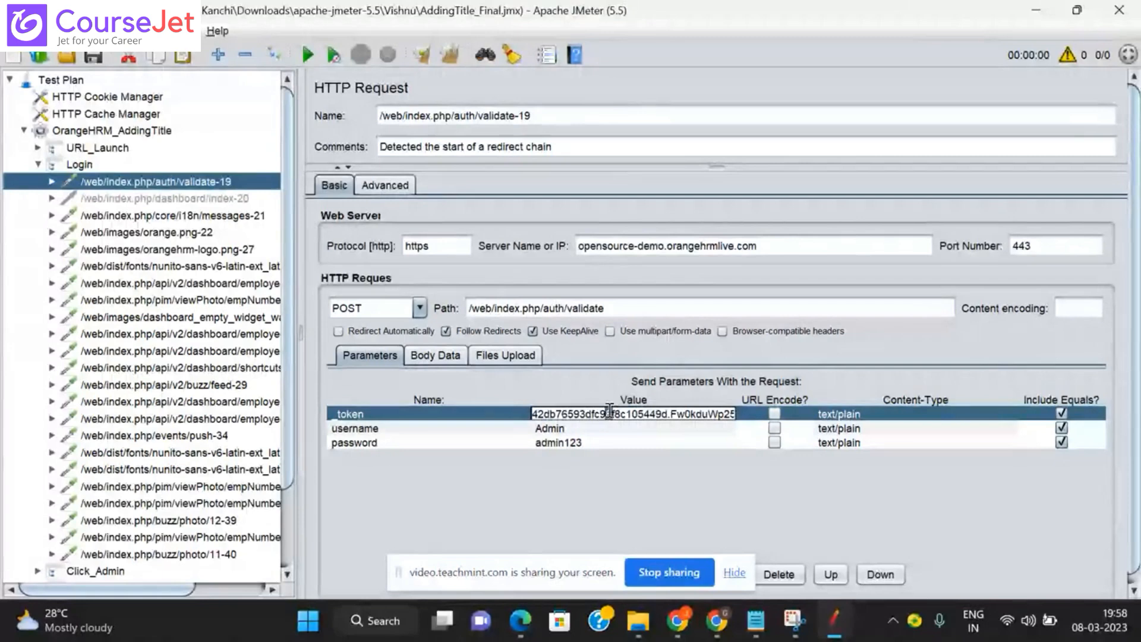
key("ctrl+a")
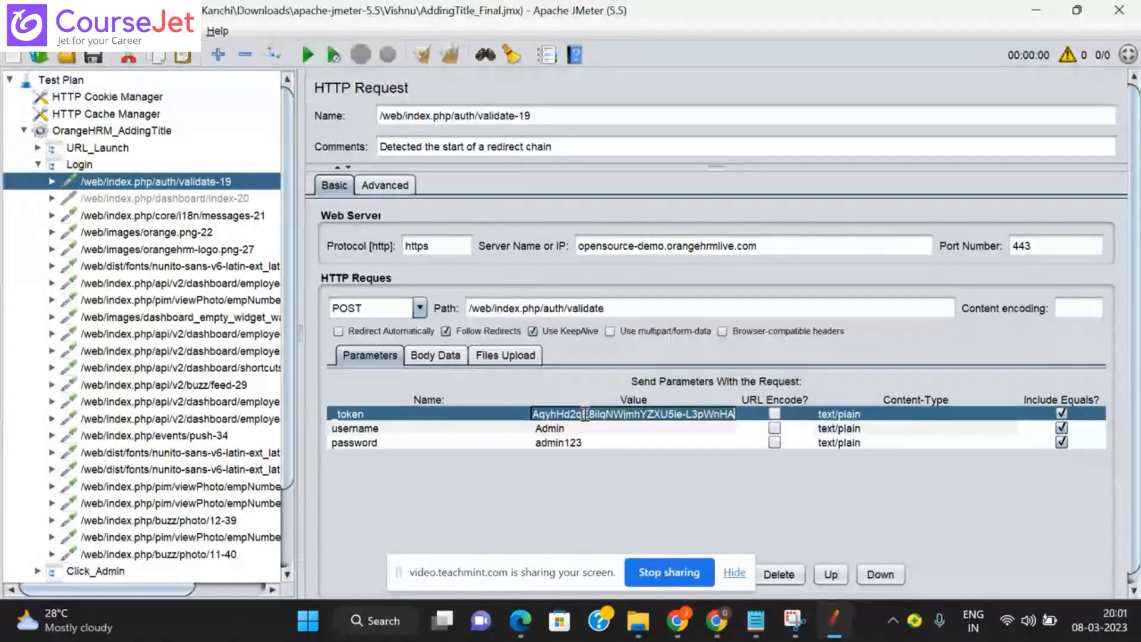
left_click(736, 575)
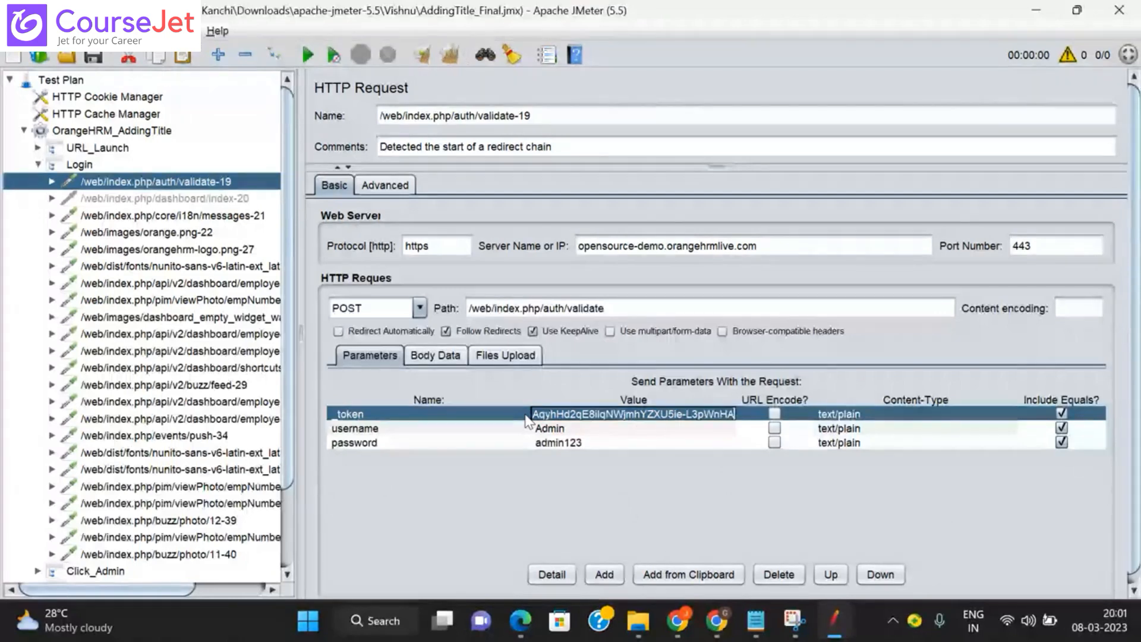
Step: Scroll the test tree and collapse Login so its Transaction Controller settings appear
scroll(292, 521, "down", 3)
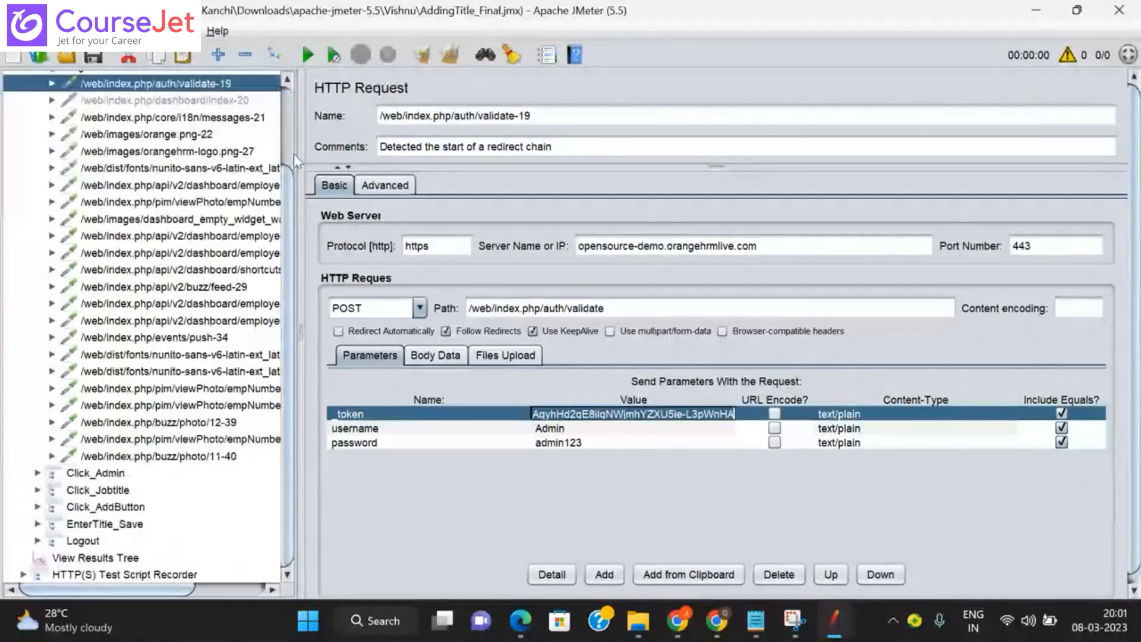
scroll(294, 154, "up", 3)
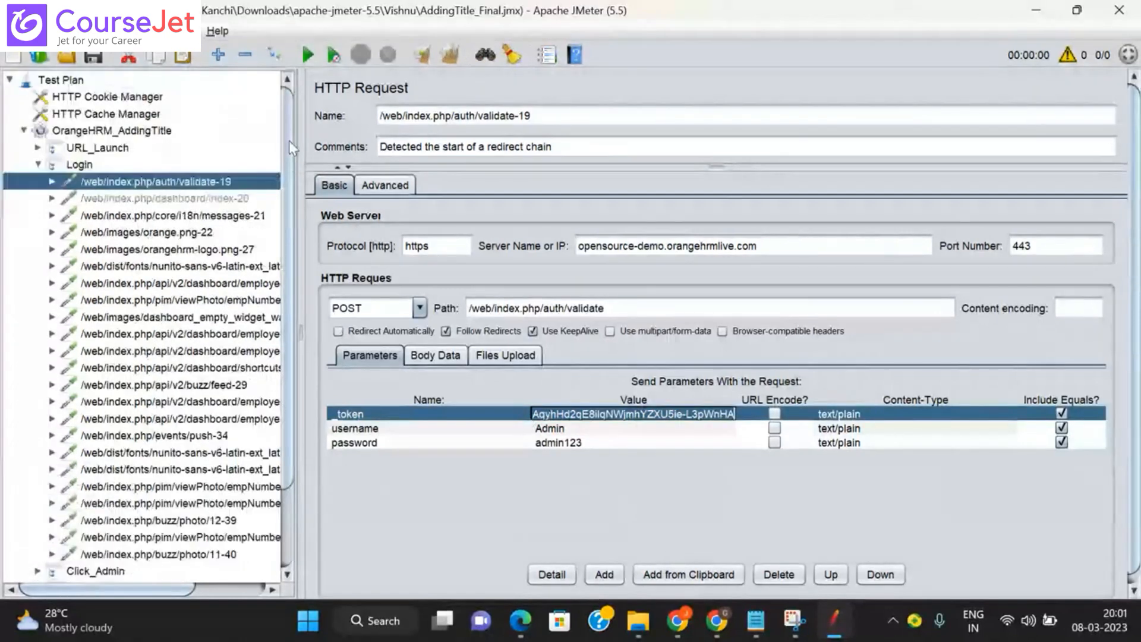
left_click(38, 165)
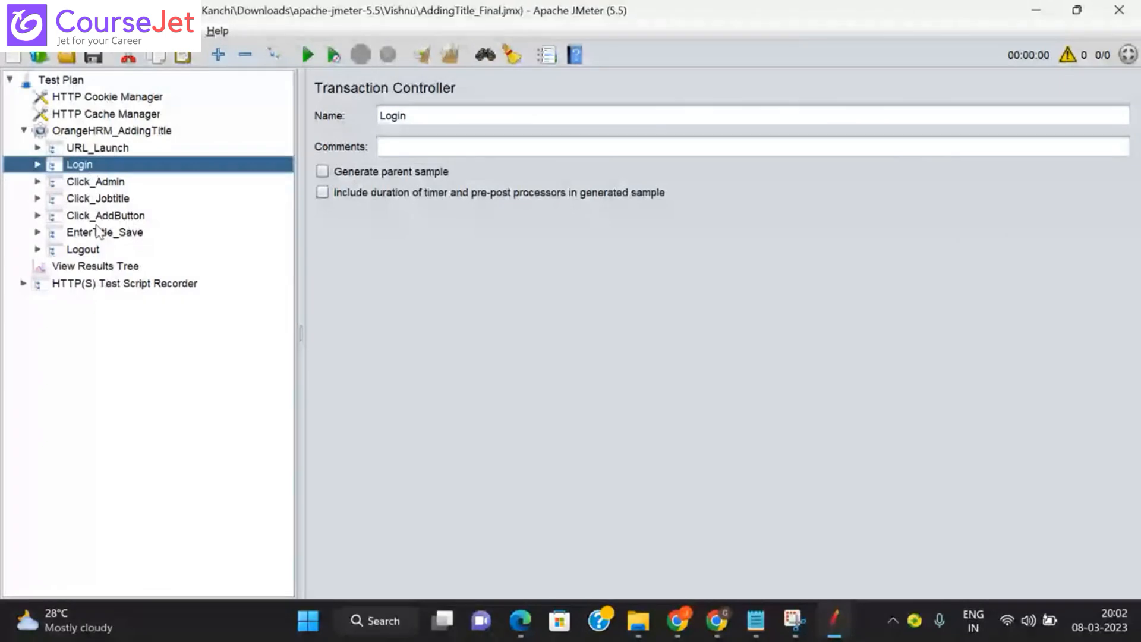
Step: Load the recorded Addtitle.jtl samples into the RecrodingResponse View Results Tree
left_click(24, 284)
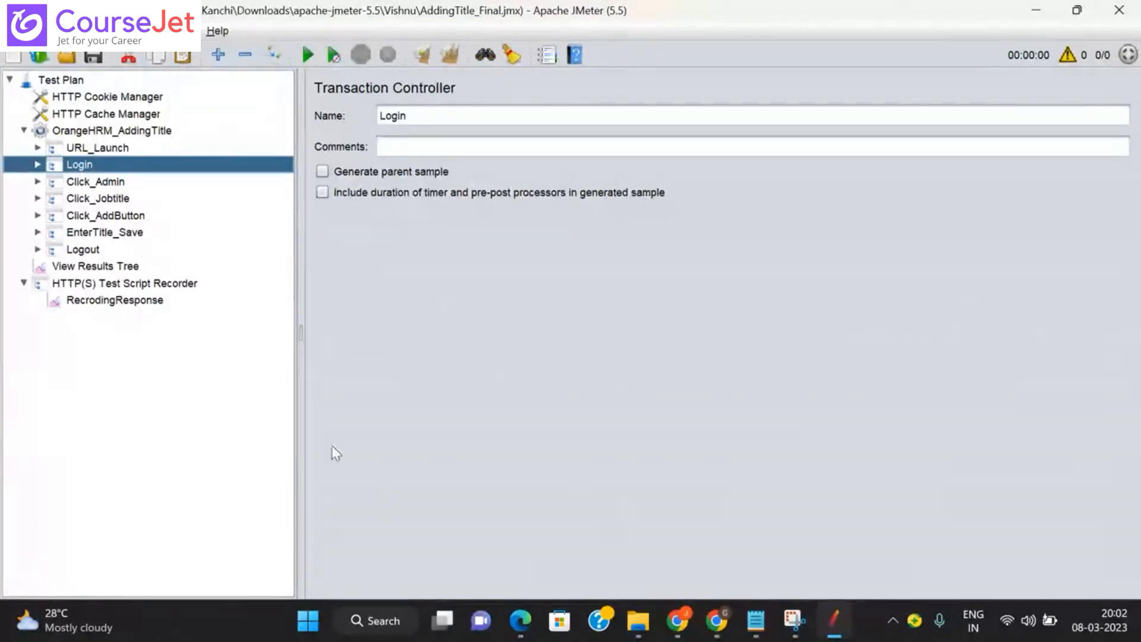
mouse_move(716, 623)
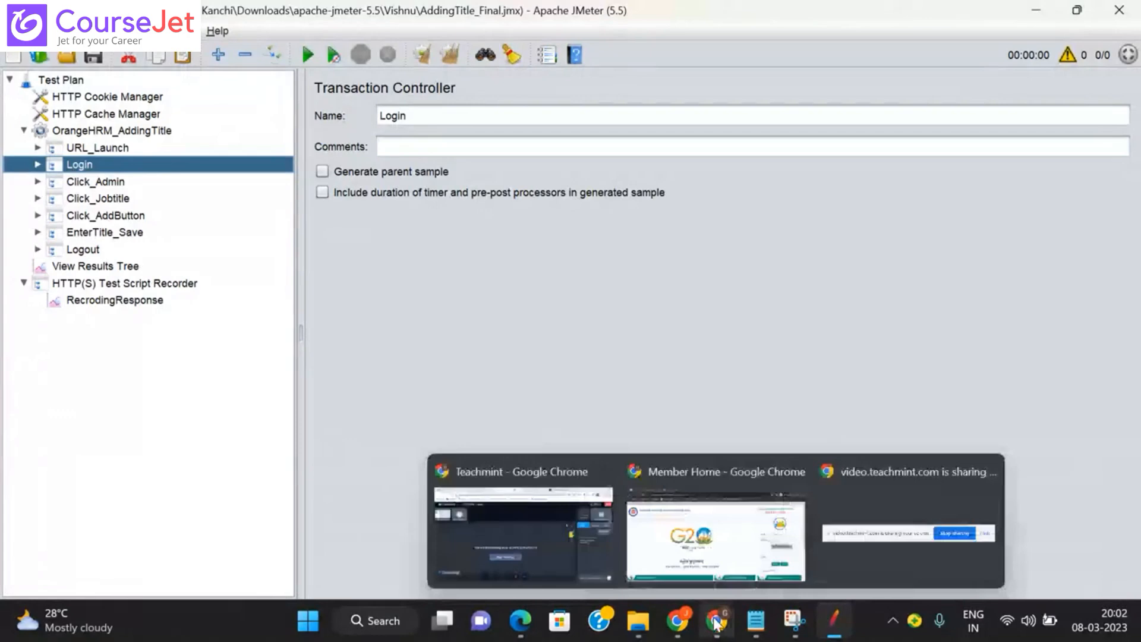
left_click(161, 303)
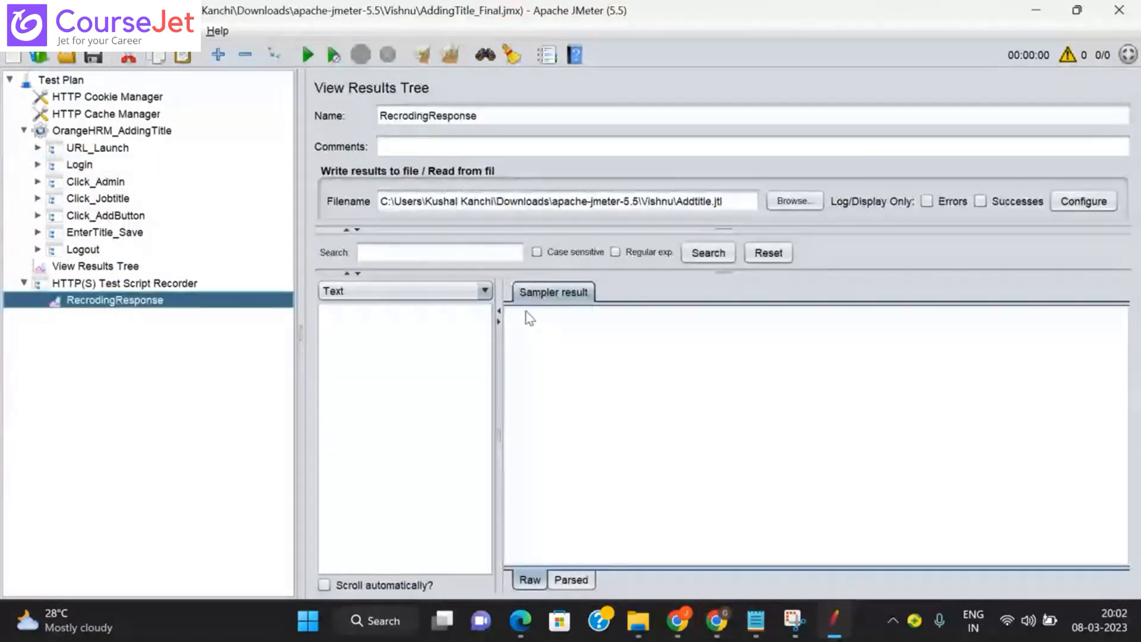
left_click(729, 201)
key("Return")
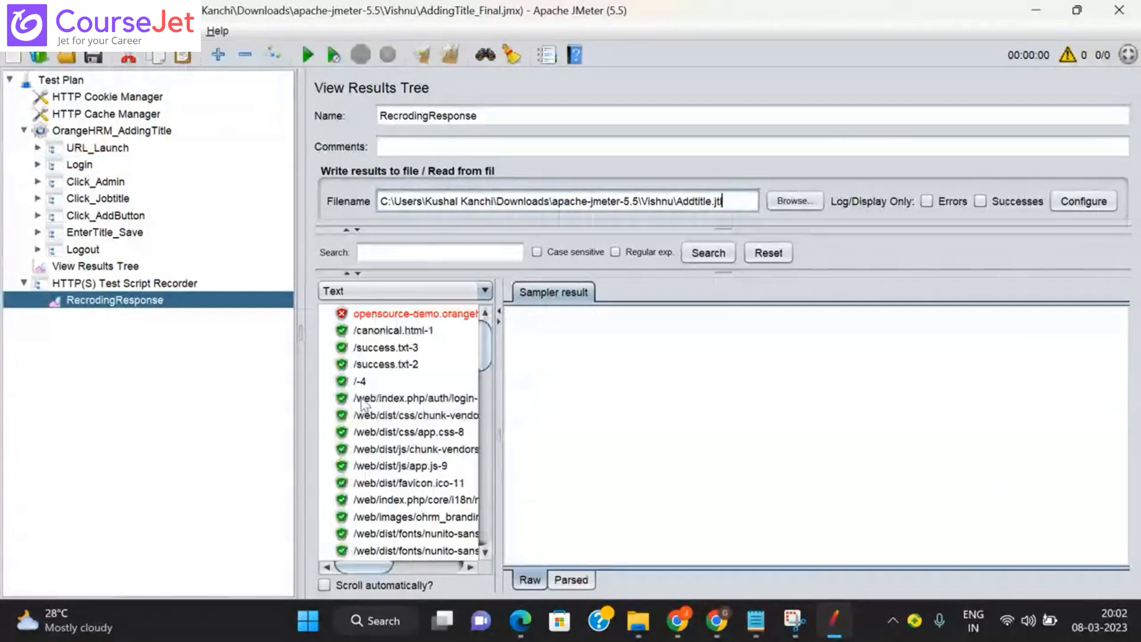
Step: Show the /-4 sample's request and select its OrangeHRM demo URL
left_click(360, 381)
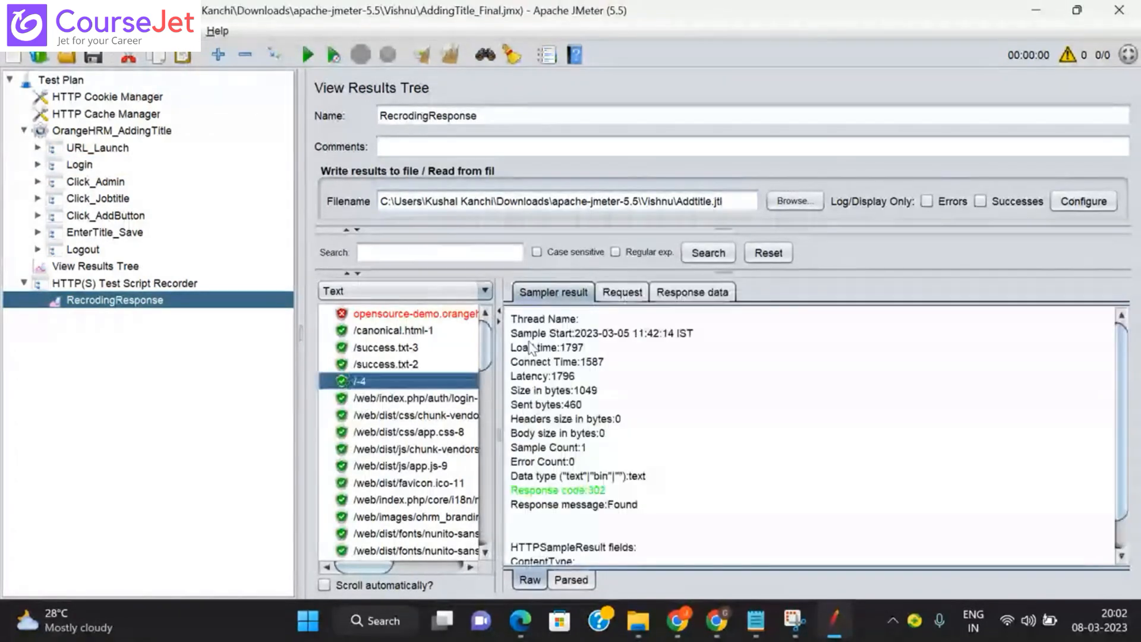
left_click(623, 292)
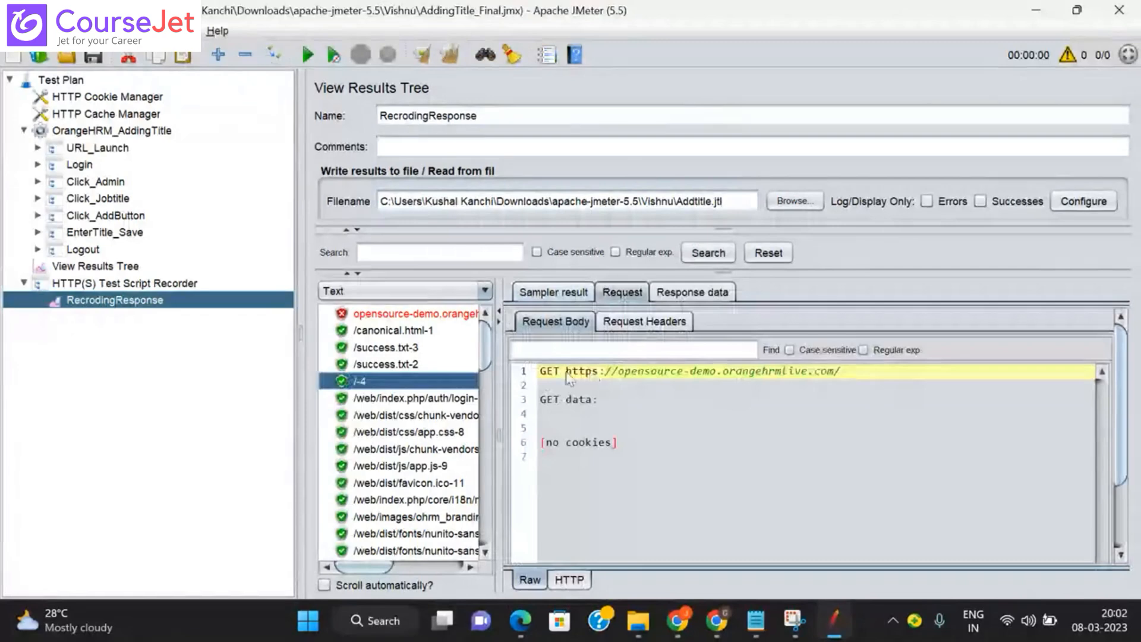
left_click_drag(566, 371, 850, 369)
key("ctrl+c")
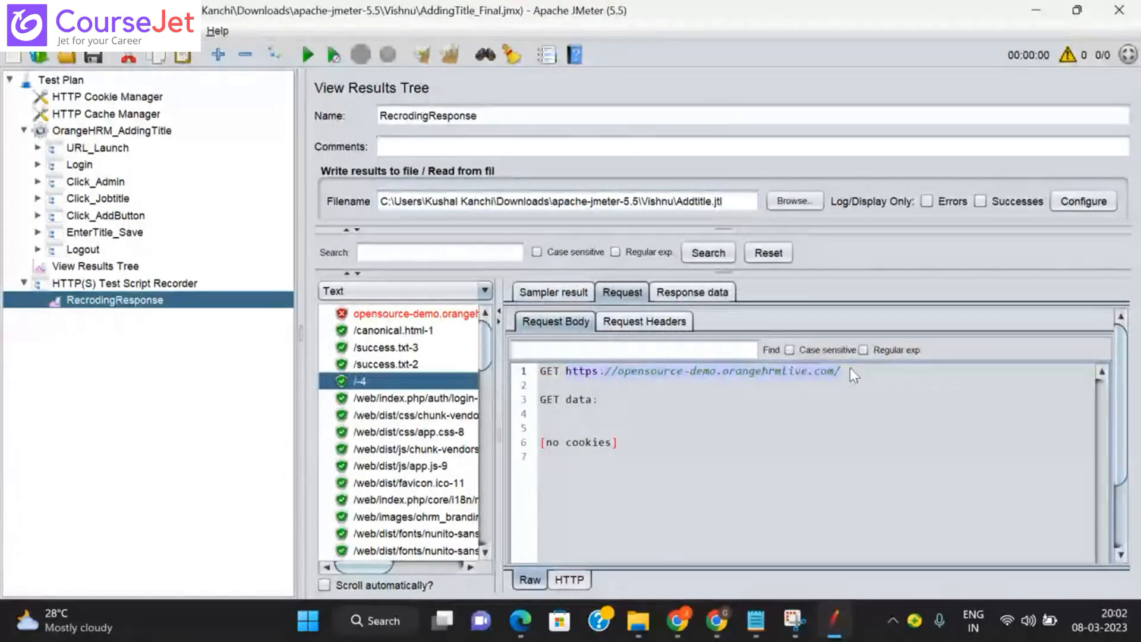
Step: Bring up Chrome and load the opensource-demo.orangehrmlive.com address in a new tab
left_click(716, 624)
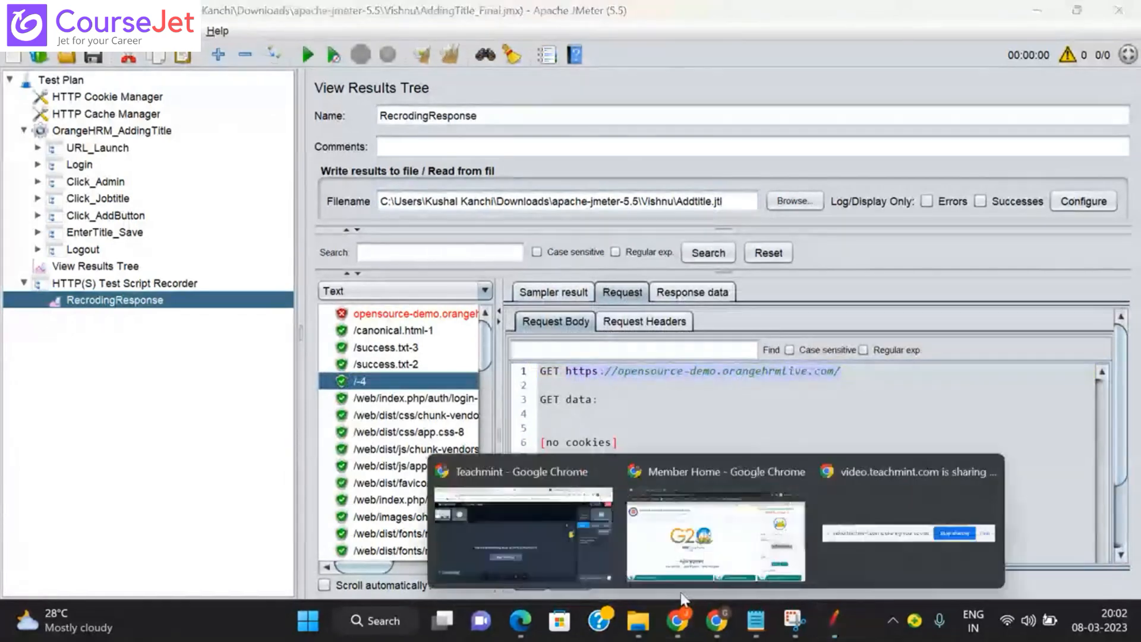
mouse_move(565, 543)
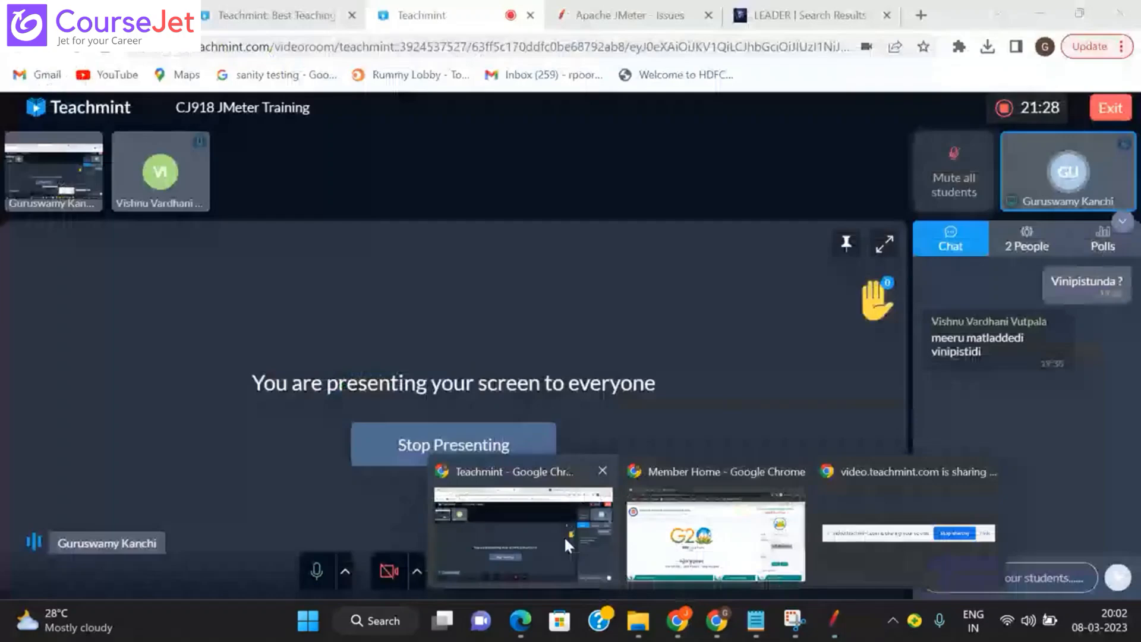
left_click(689, 535)
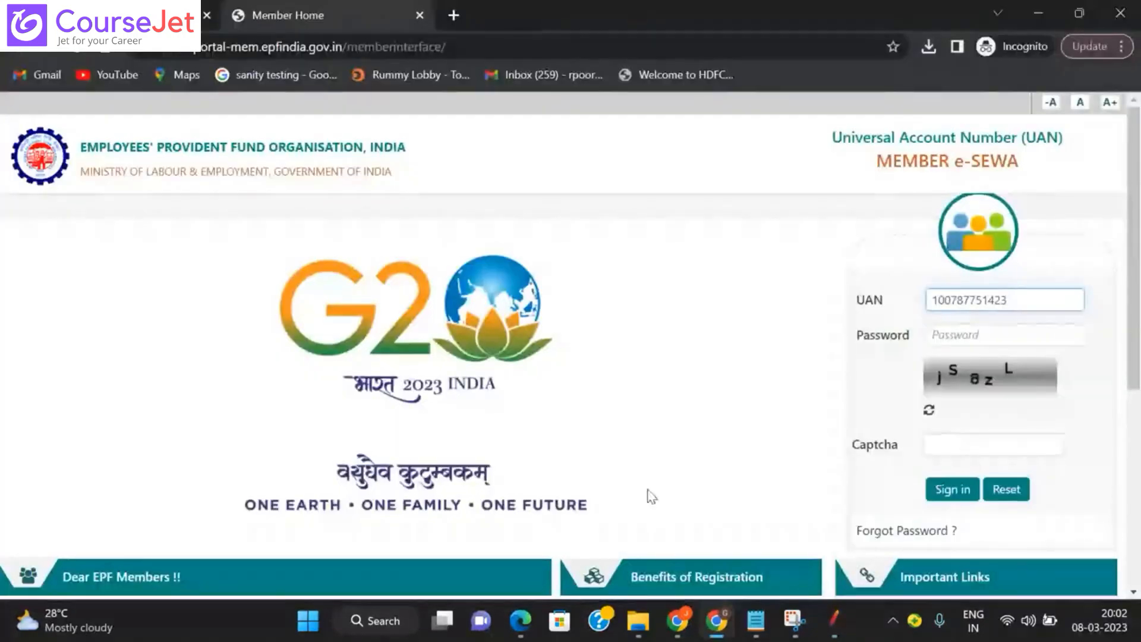
left_click(716, 624)
left_click(560, 457)
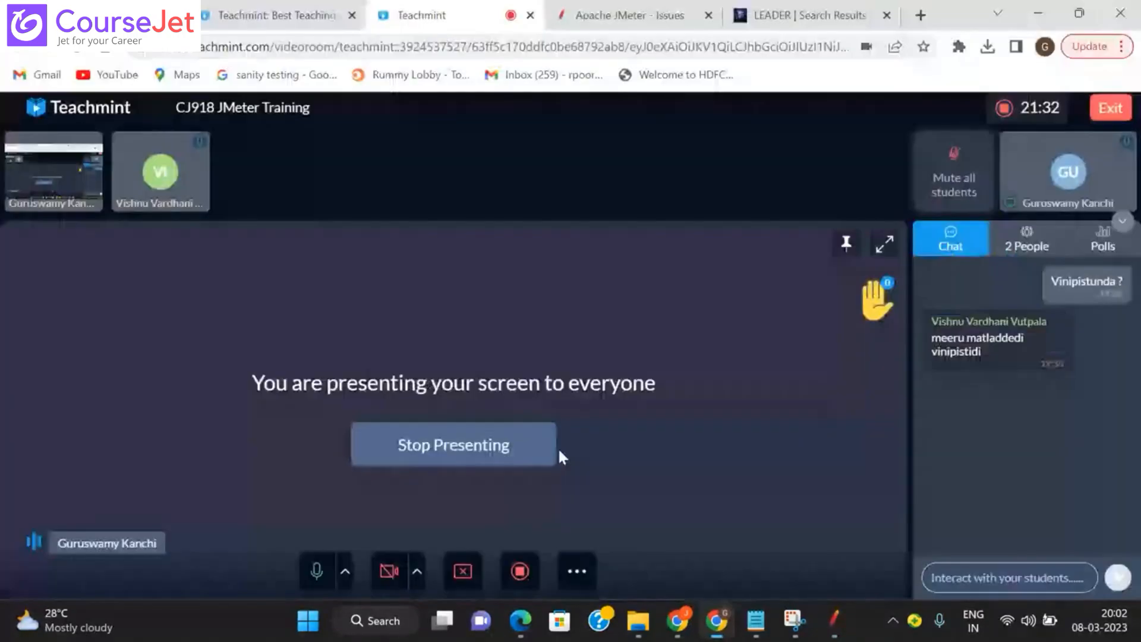
left_click(920, 14)
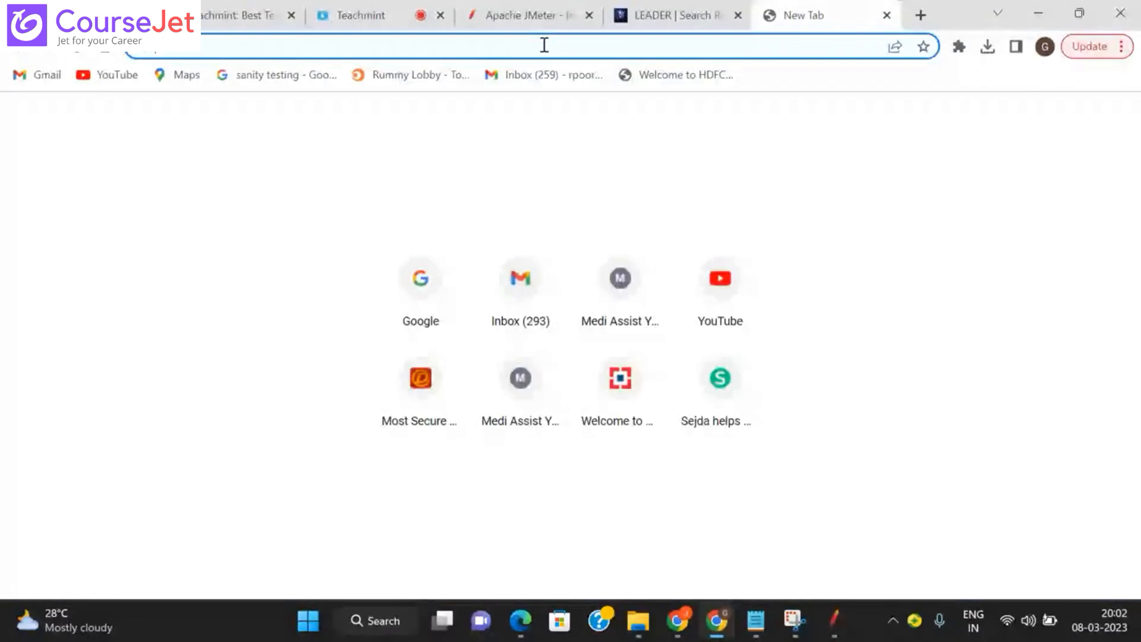
key("ctrl+v")
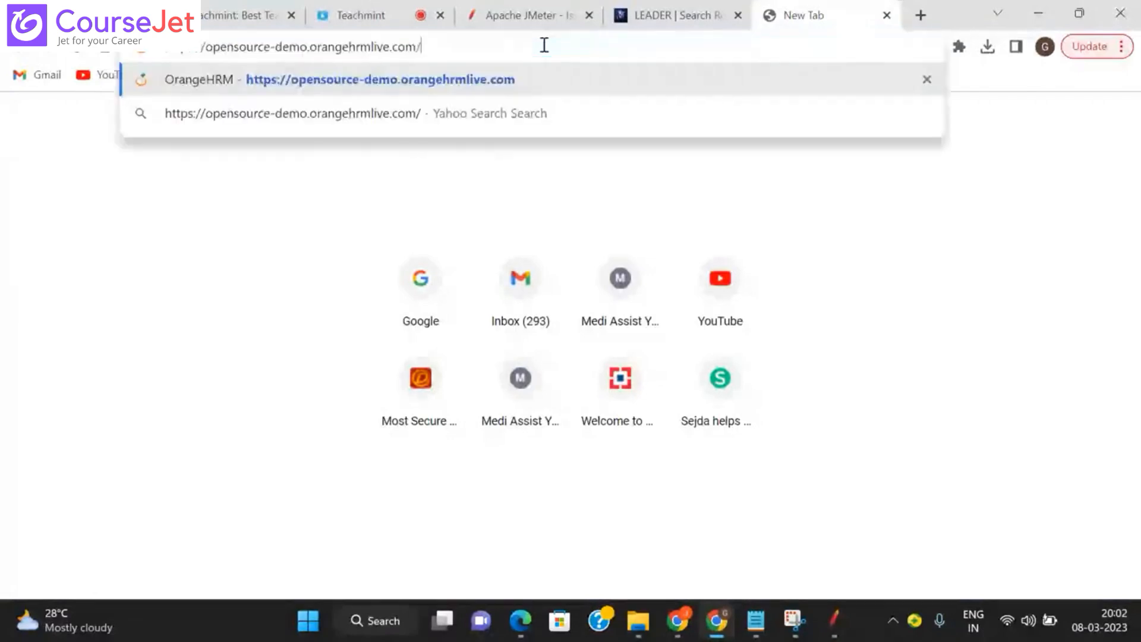
key("Return")
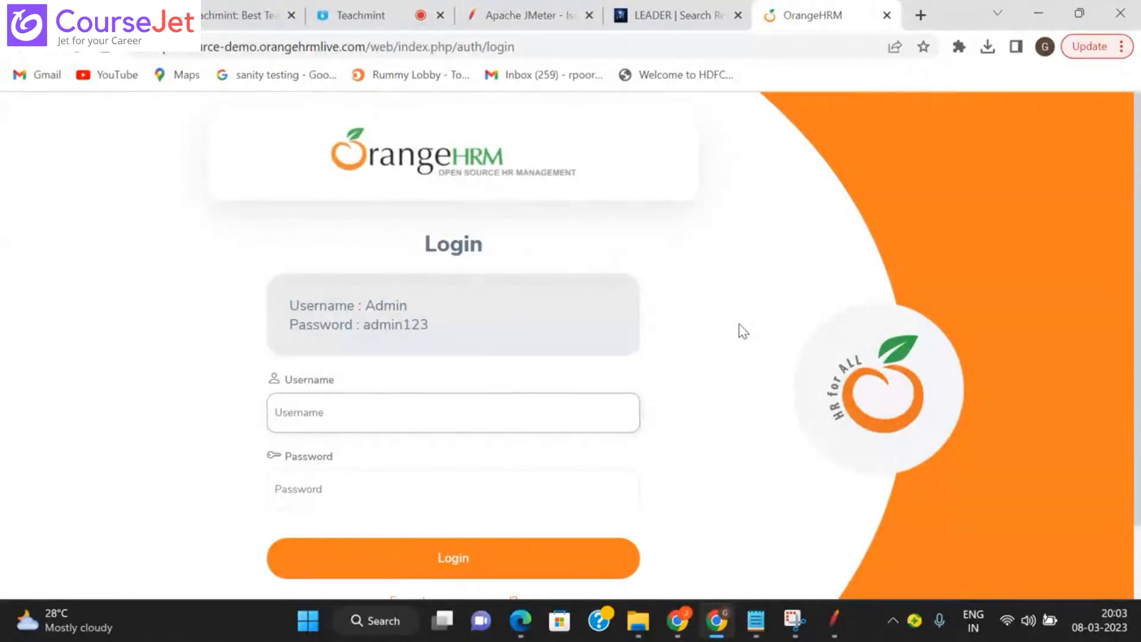
Step: Open DevTools on the login page in the Network panel with the bottom drawer closed
left_click(336, 414)
right_click(803, 220)
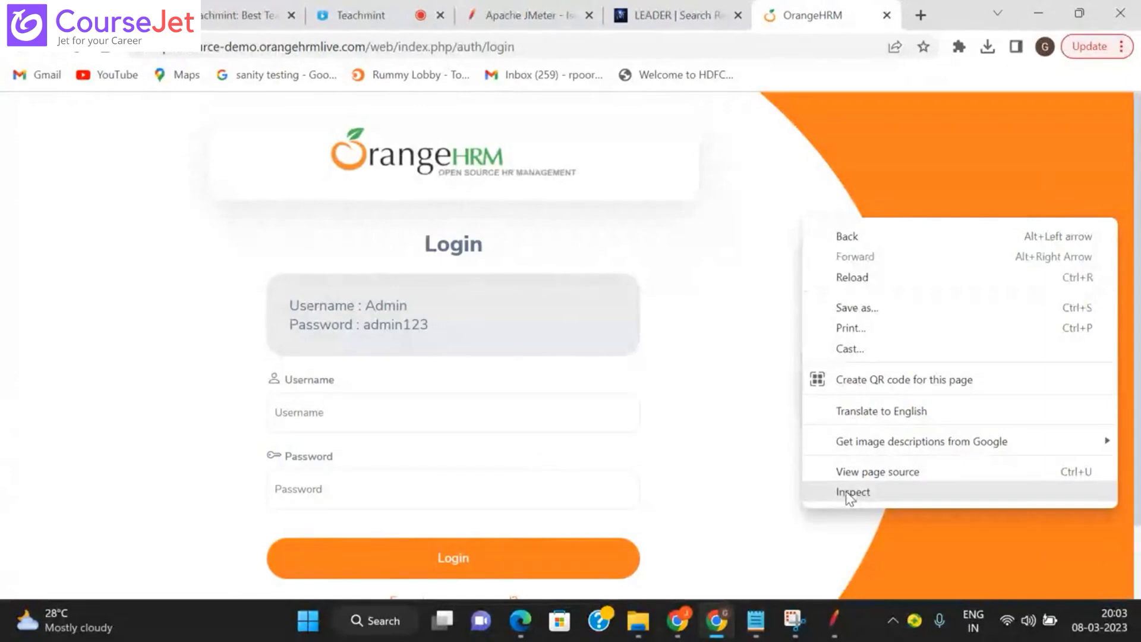
left_click(850, 494)
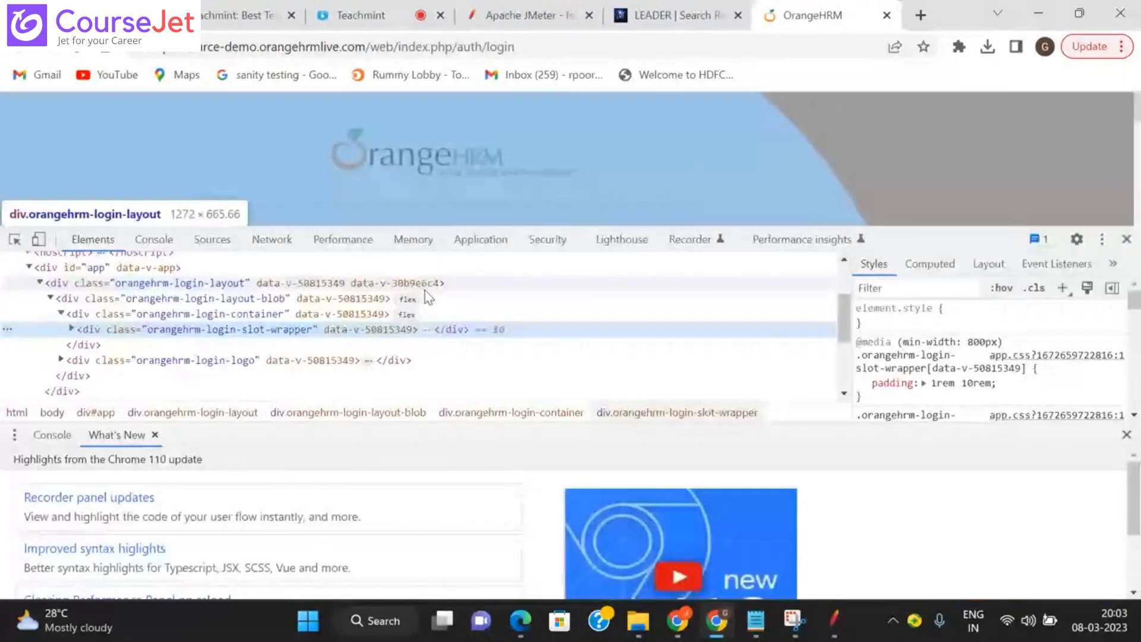
left_click(271, 239)
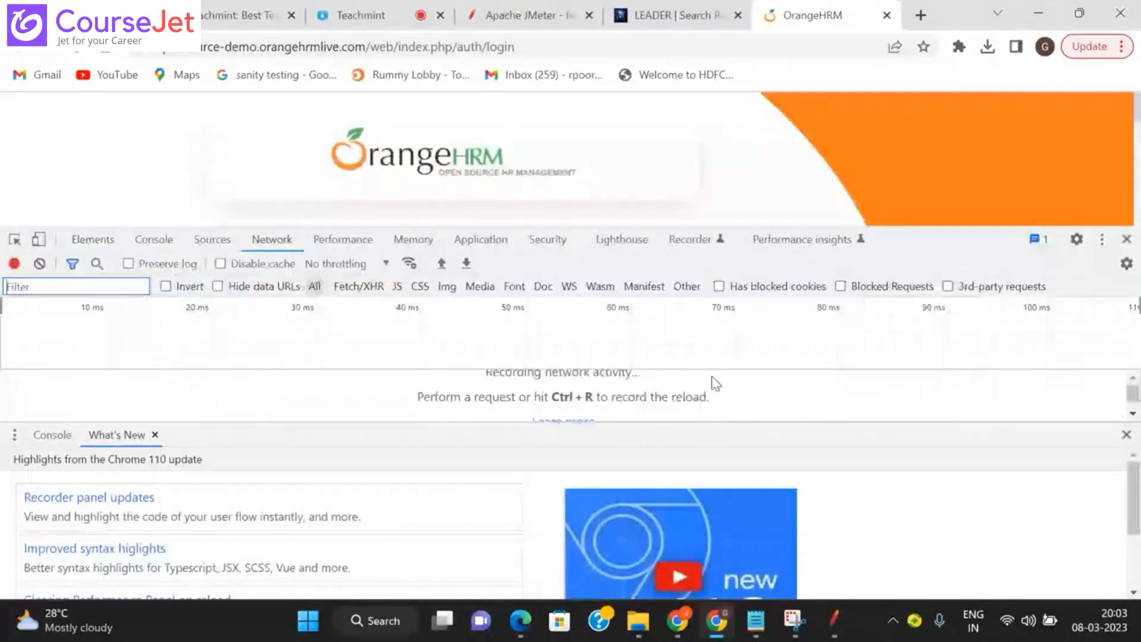
left_click(1126, 435)
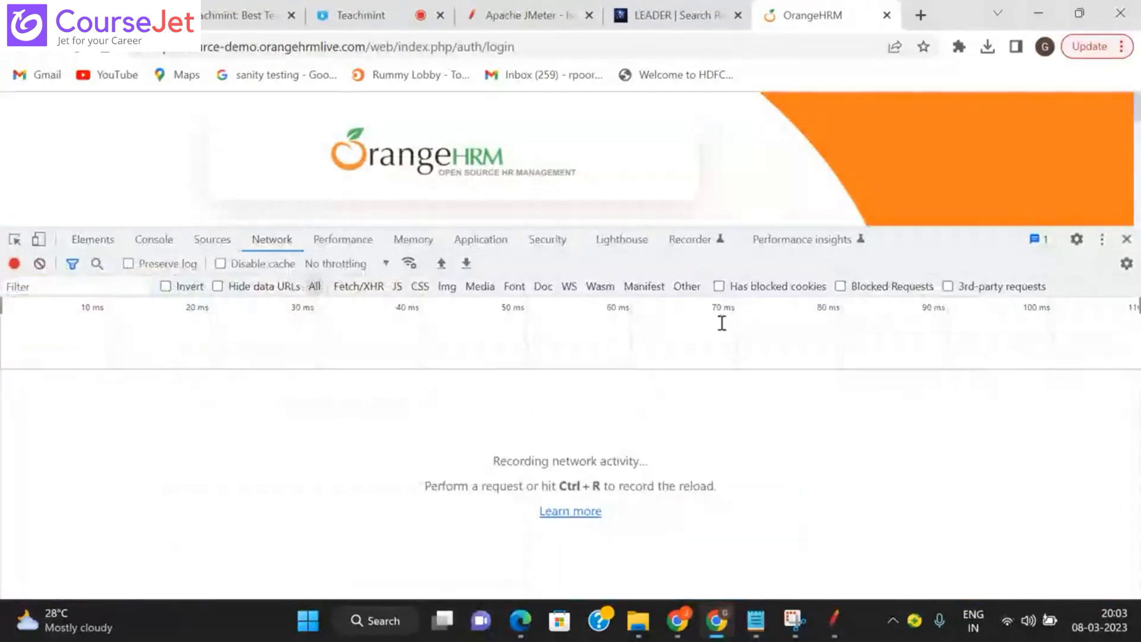
Step: Resize the DevTools pane below the login page, keep Network active, and return to JMeter
left_click_drag(903, 249, 903, 329)
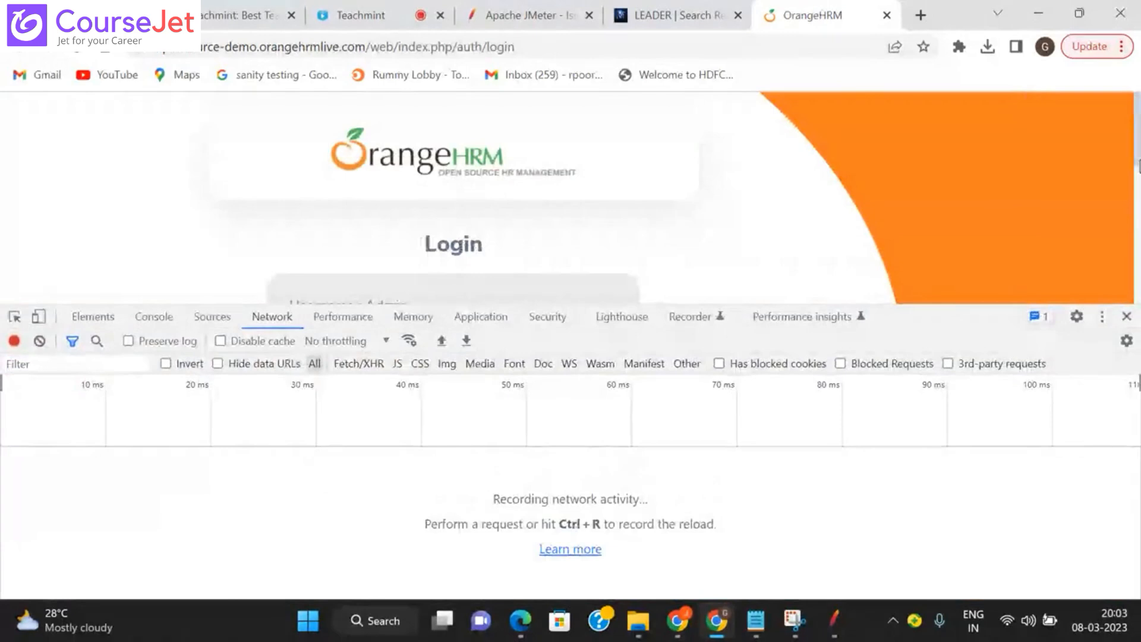
scroll(1135, 213, "down", 2)
left_click_drag(1136, 213, 1139, 253)
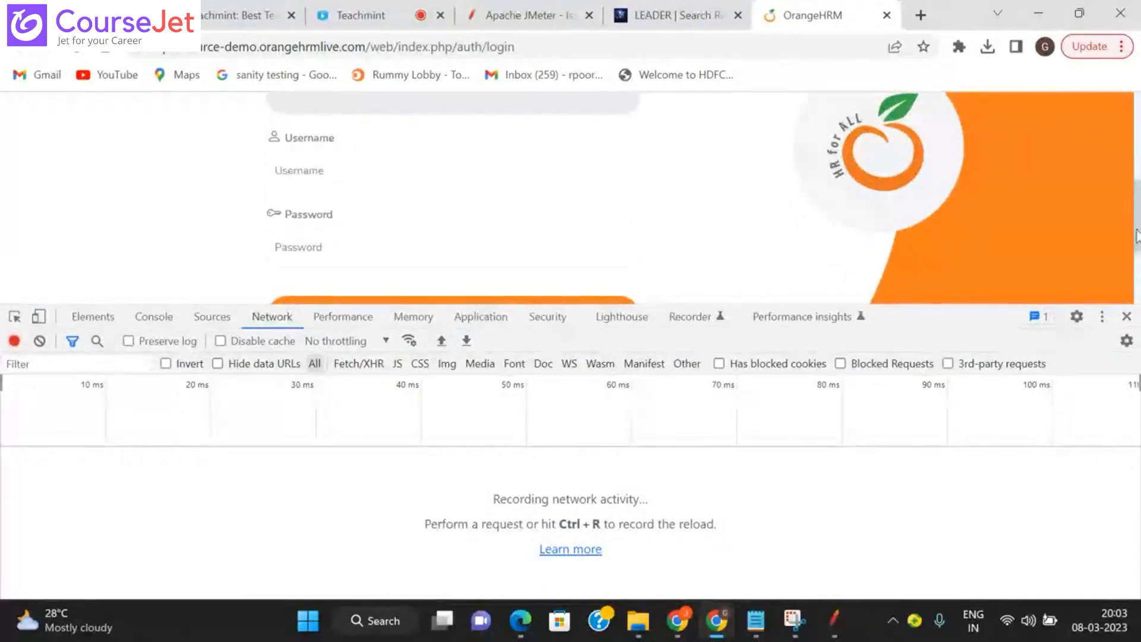
mouse_move(1138, 236)
left_mouse_down()
mouse_move(1138, 263)
mouse_move(1136, 234)
left_mouse_up()
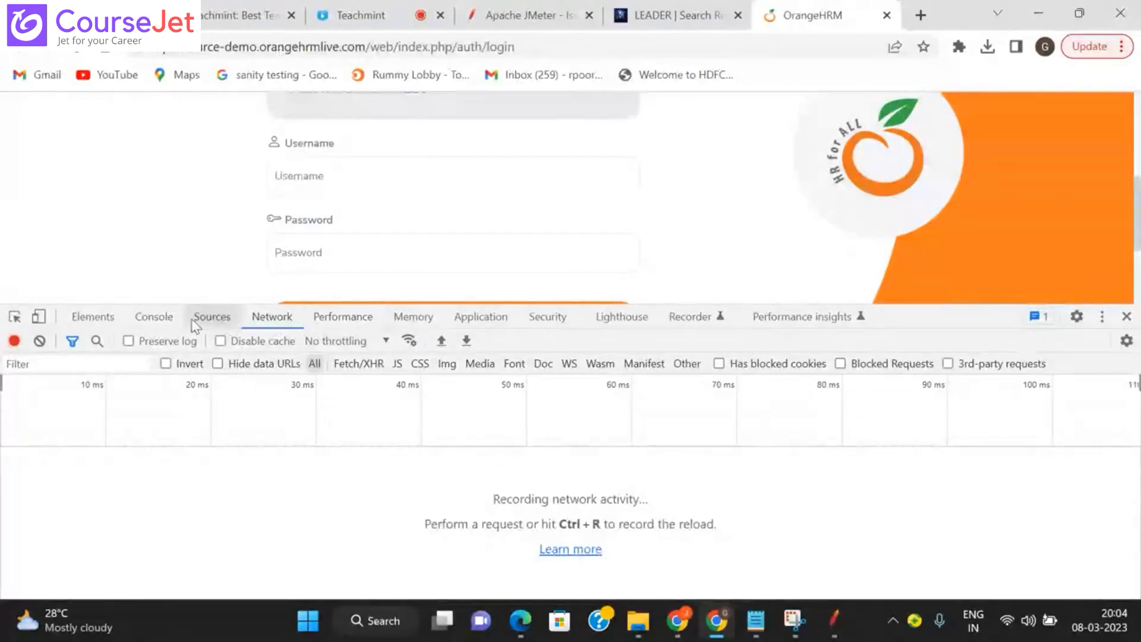
left_click(213, 319)
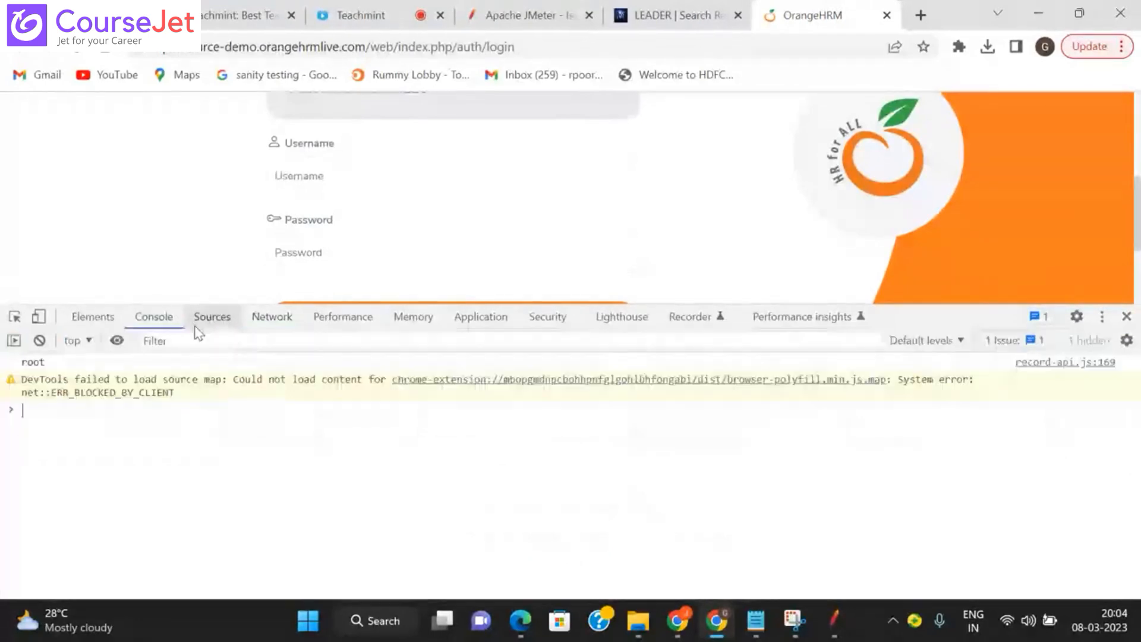
left_click(271, 319)
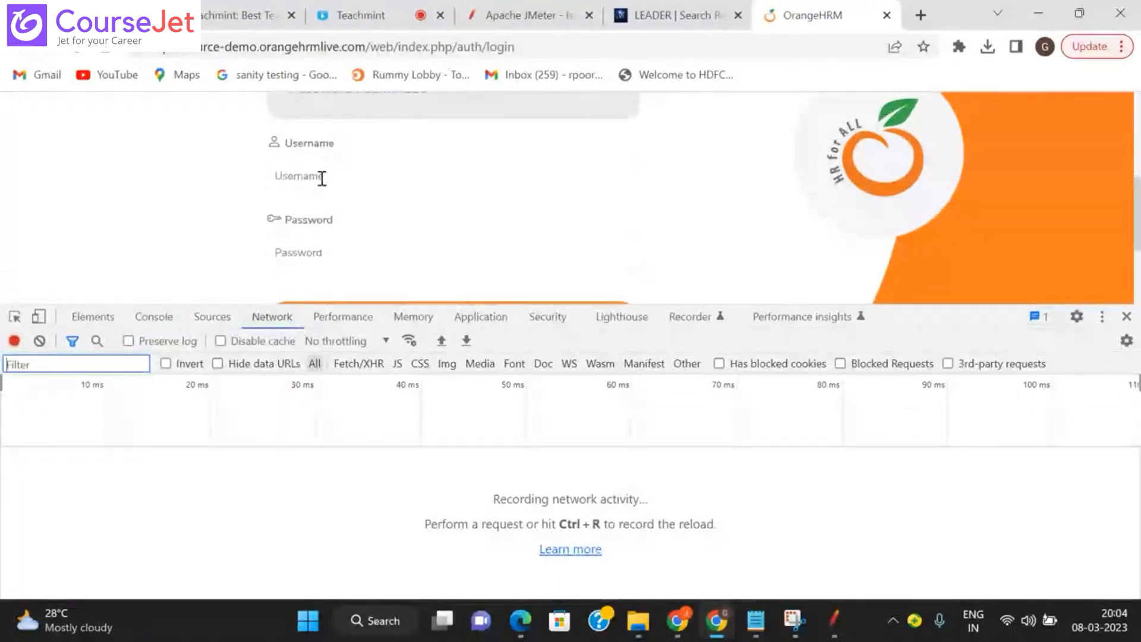
key("alt+Tab")
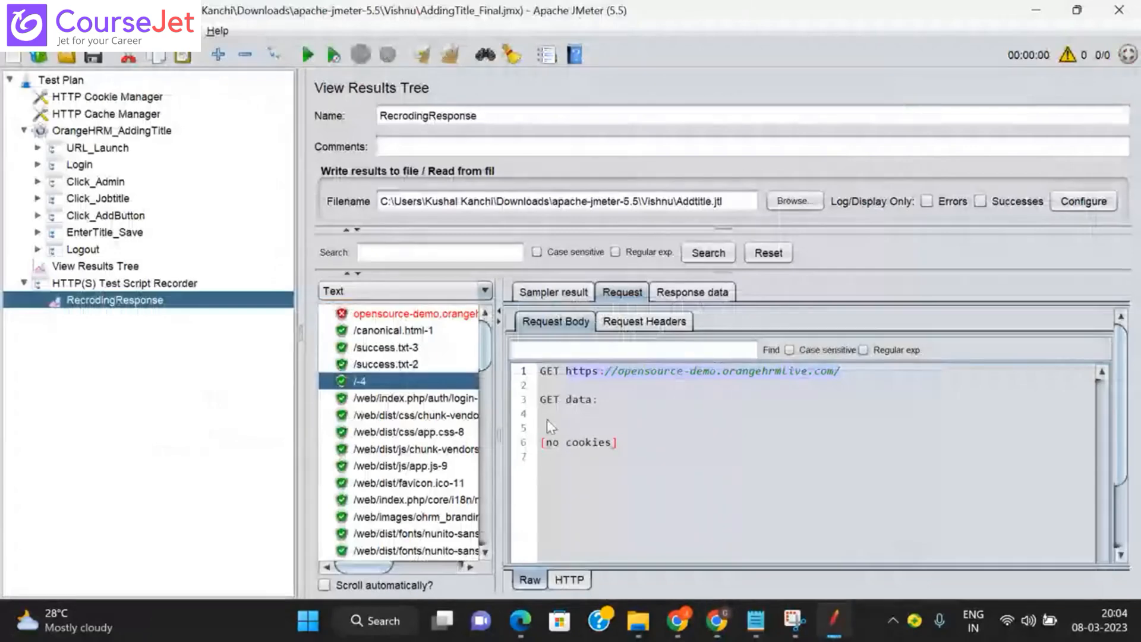
Step: Fill the OrangeHRM login form with the Admin username and the account password
mouse_move(737, 612)
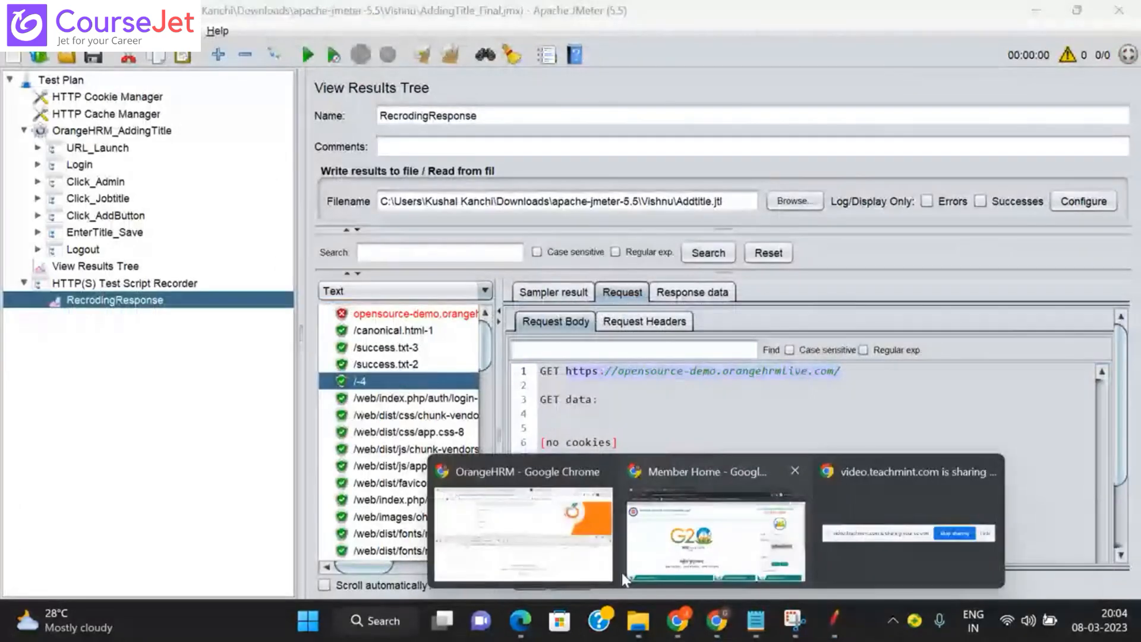
left_click(618, 567)
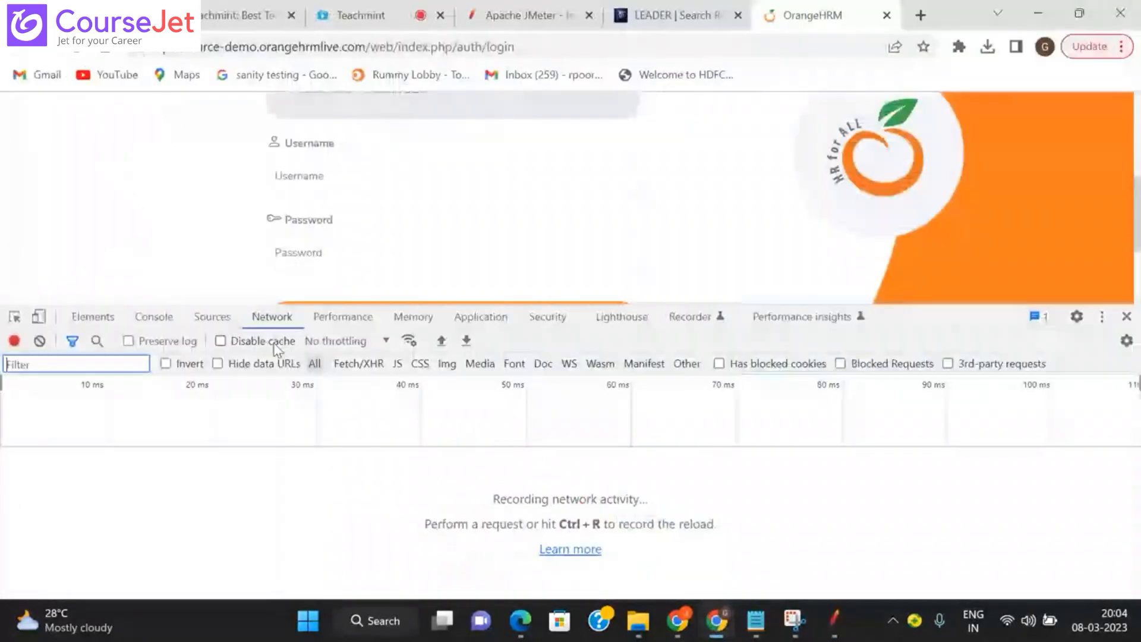
left_click(310, 171)
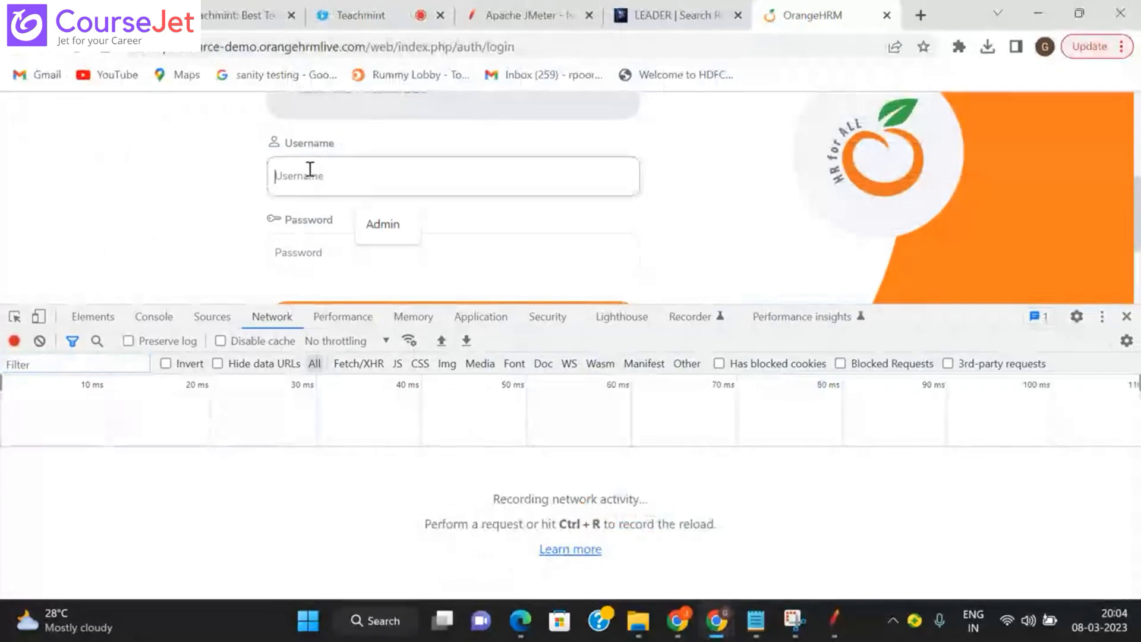
left_click(380, 224)
left_click(333, 252)
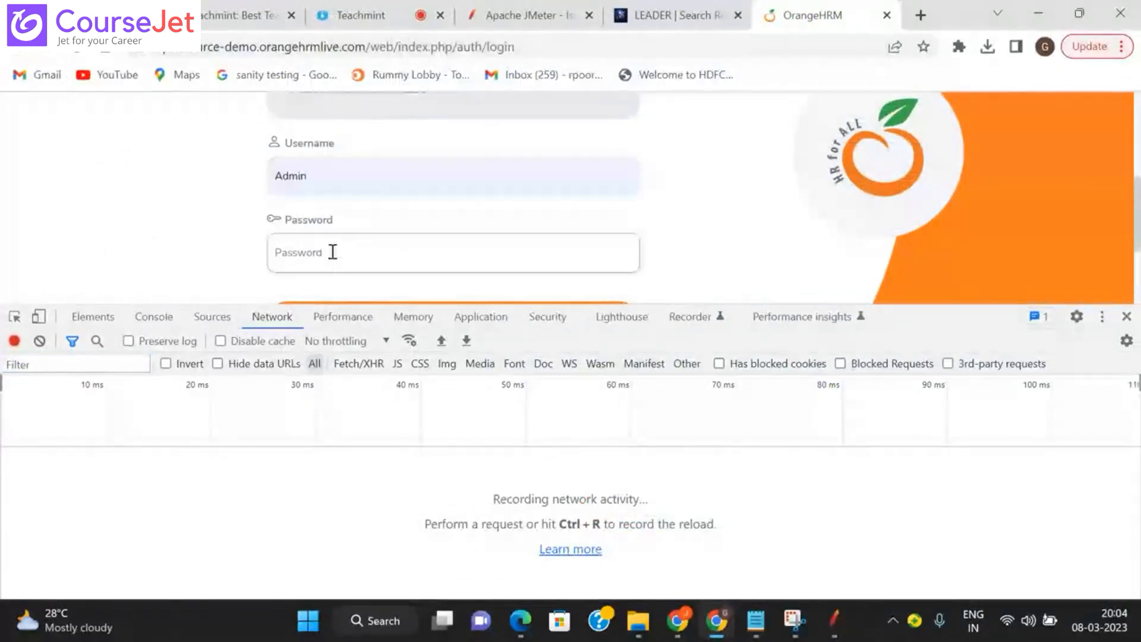
type("admin123")
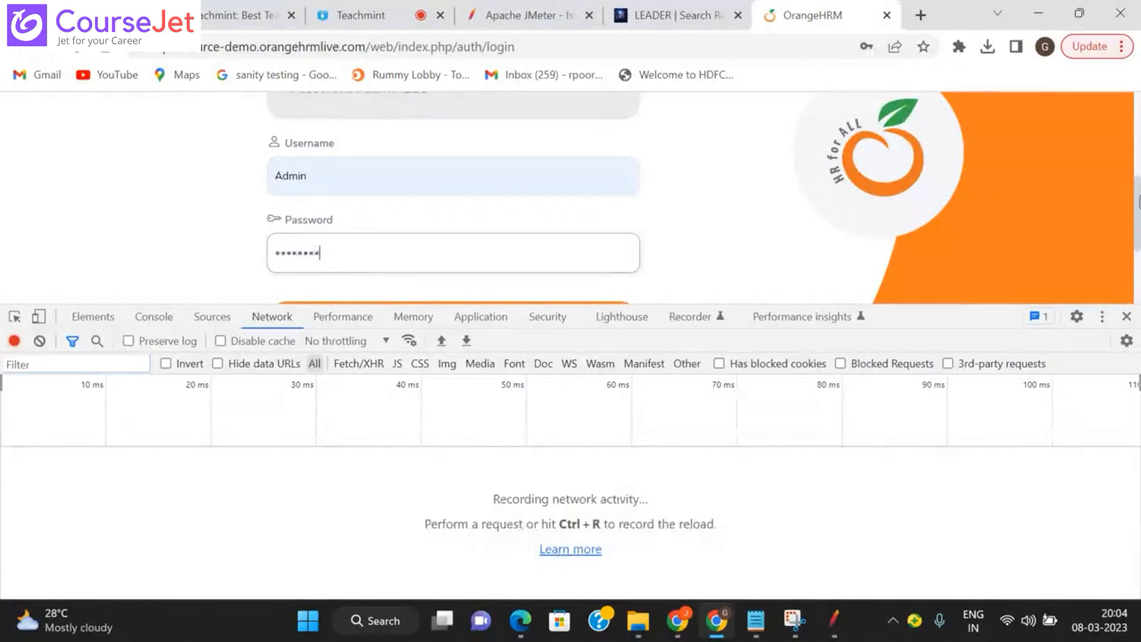
scroll(596, 273, "down", 1)
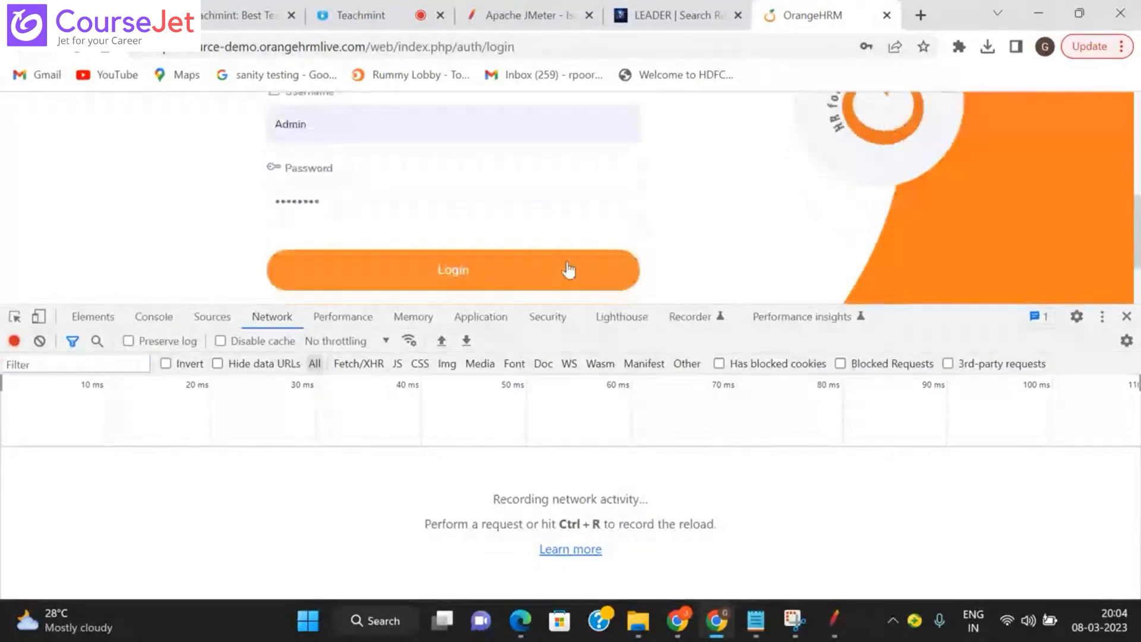
Step: Log in, dismiss the password warning and save prompt, and open the validate request's headers
left_click(569, 270)
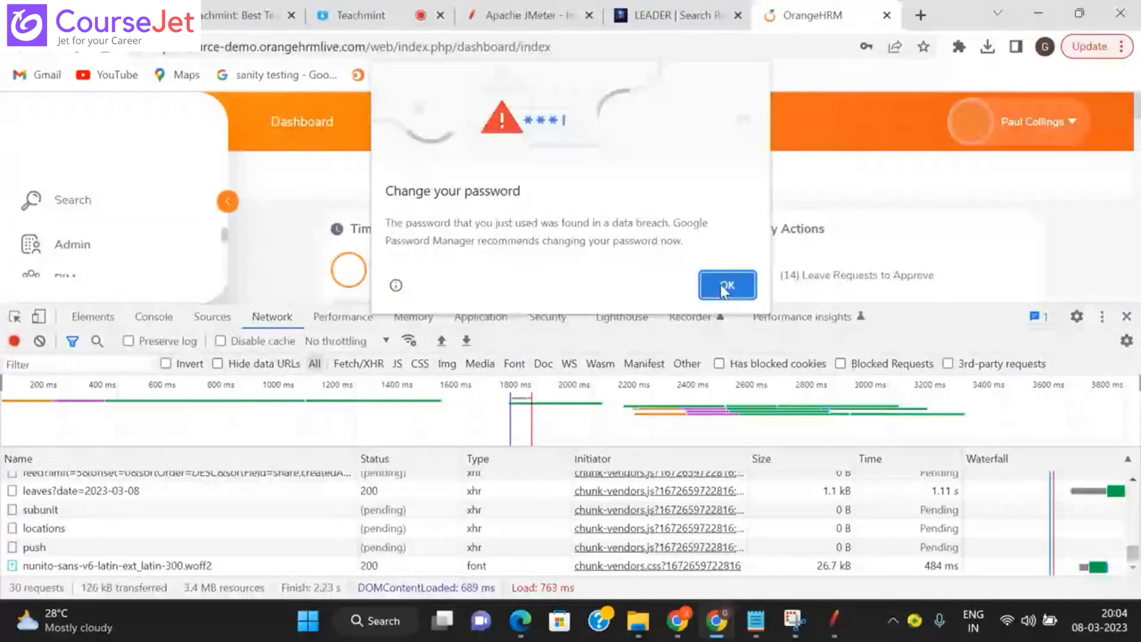
left_click(724, 288)
left_click(899, 302)
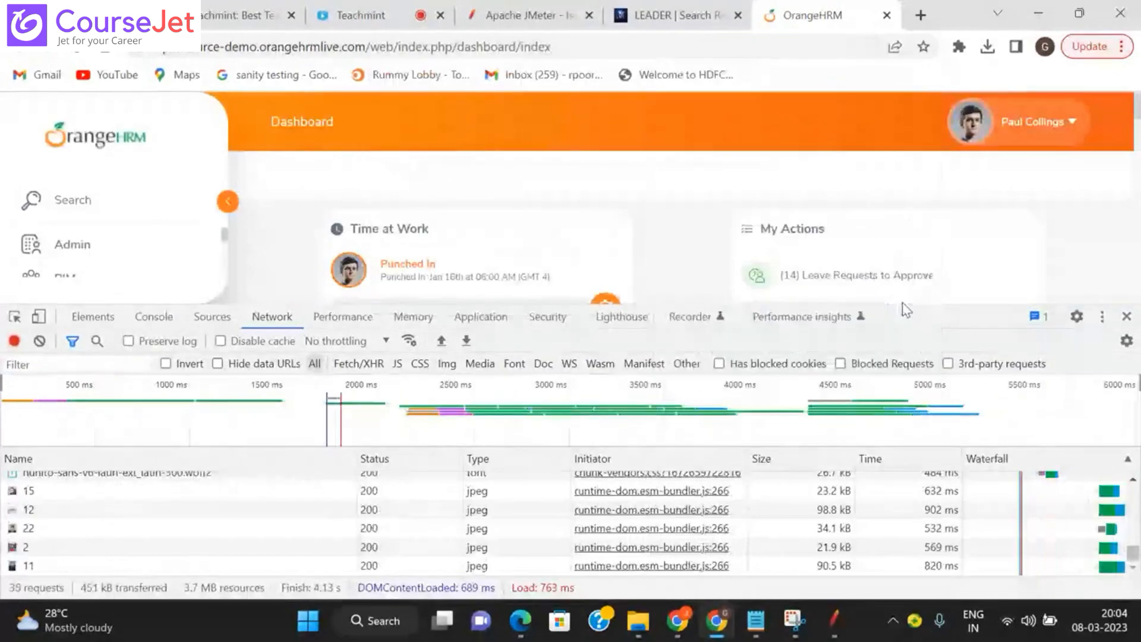
left_click_drag(1134, 555, 1134, 492)
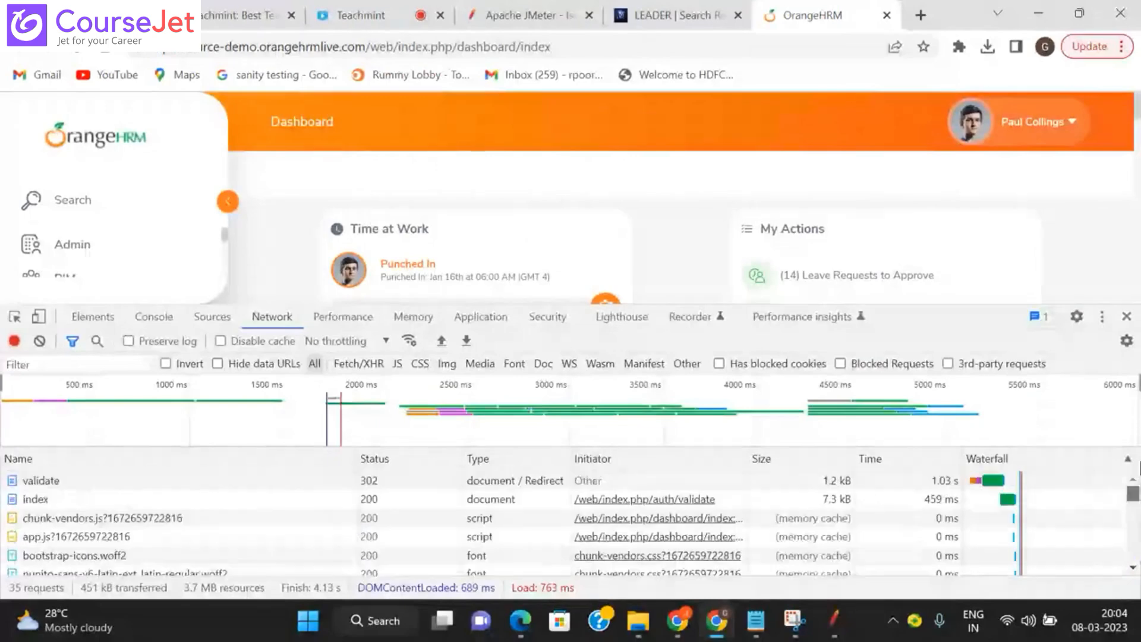
left_click(36, 480)
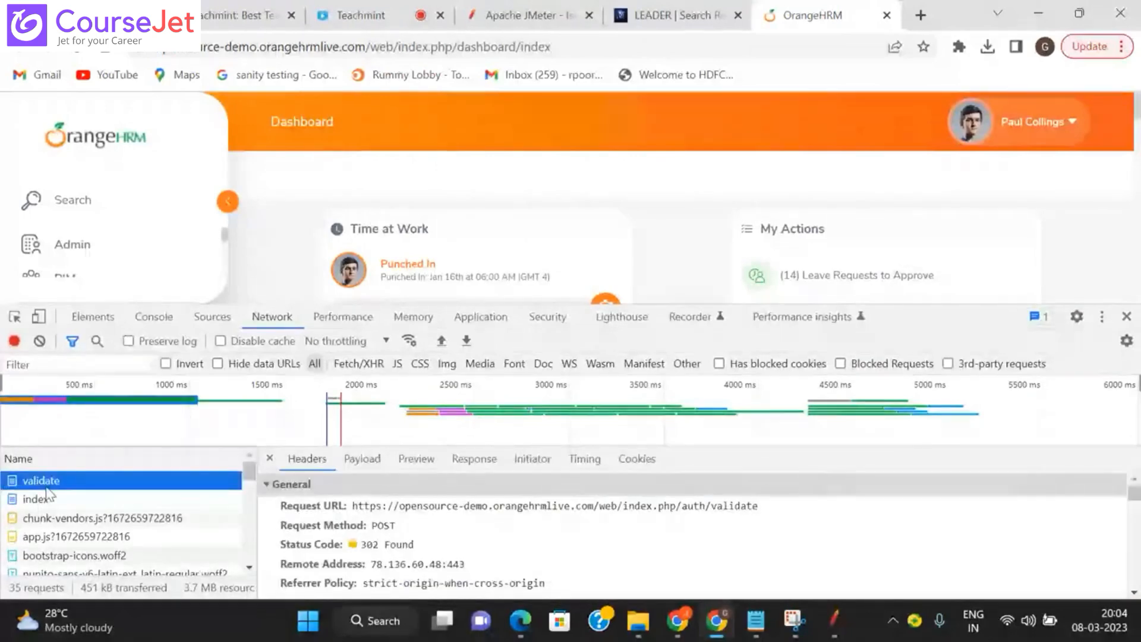
key("alt+Tab")
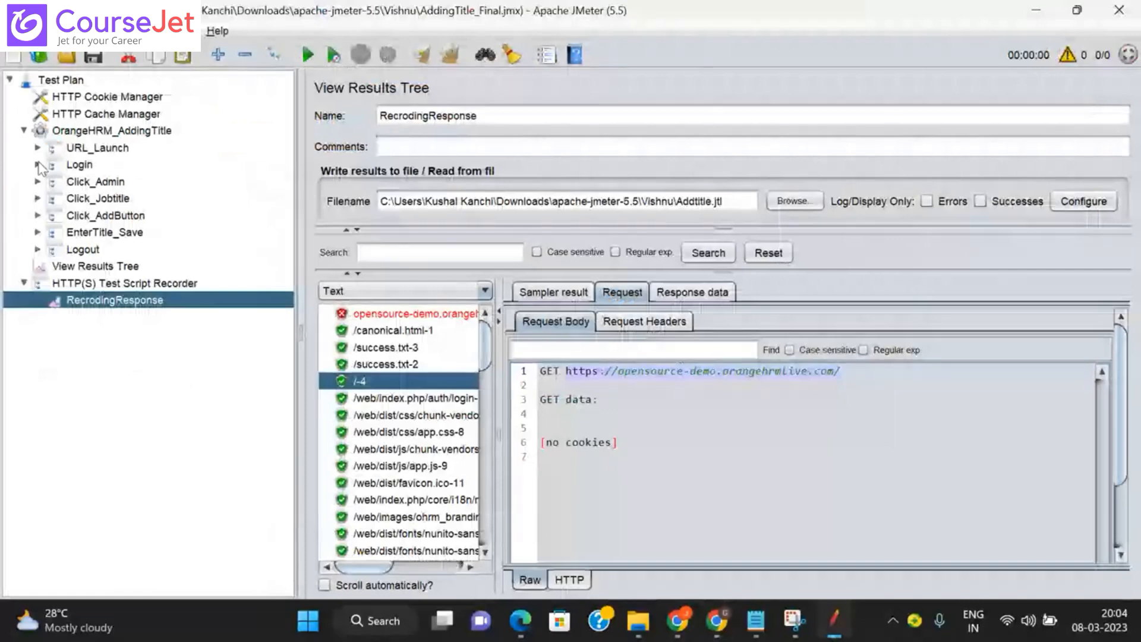
Step: Open JMeter's Login > /web/index.php/auth/validate-19 request and compare it with Chrome's validate request
left_click(38, 164)
left_click(198, 181)
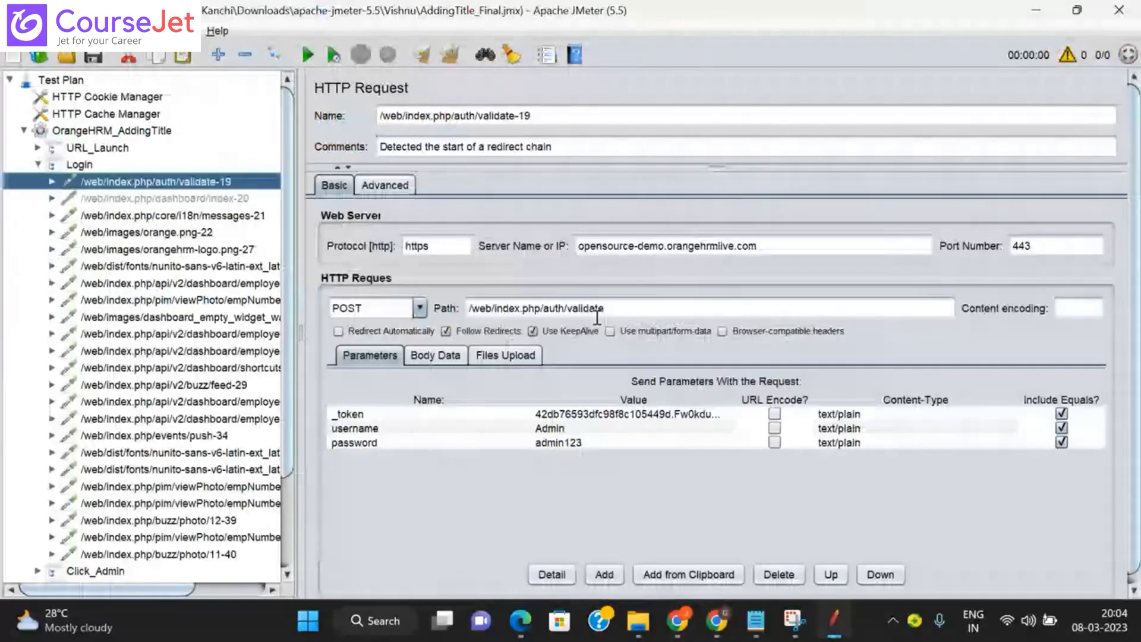
double_click(597, 309)
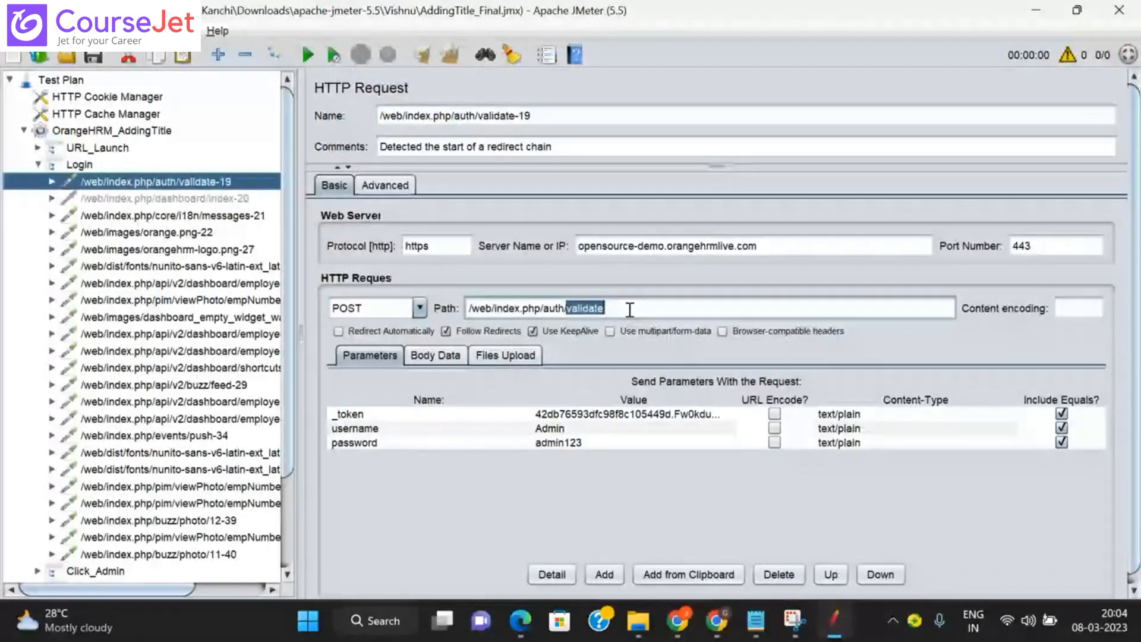
key("alt+Tab")
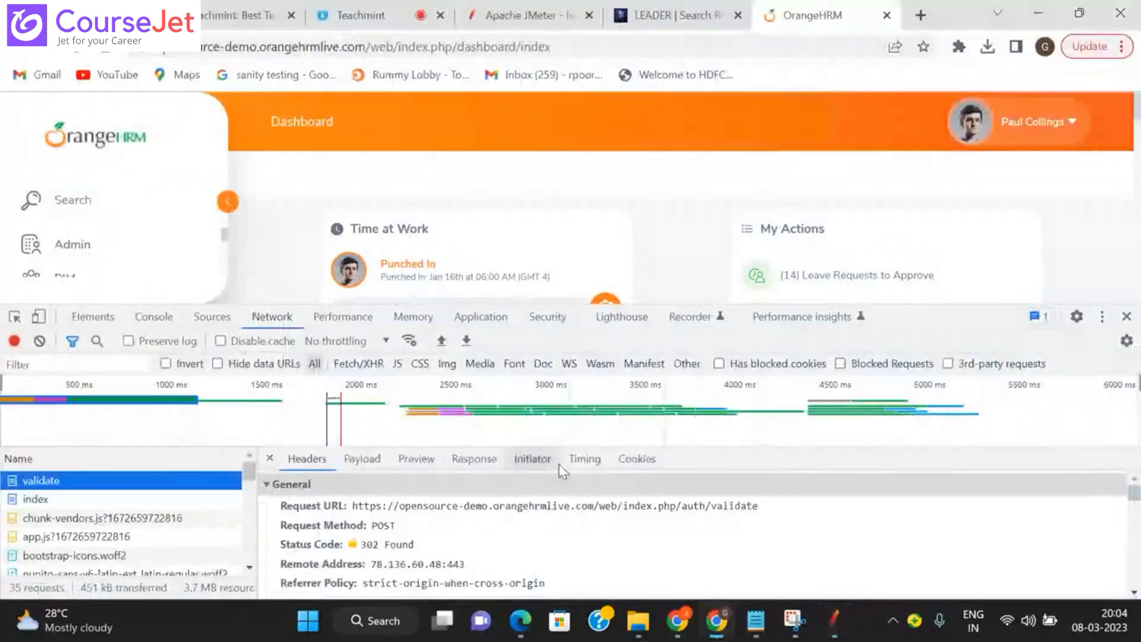
key("alt+Tab")
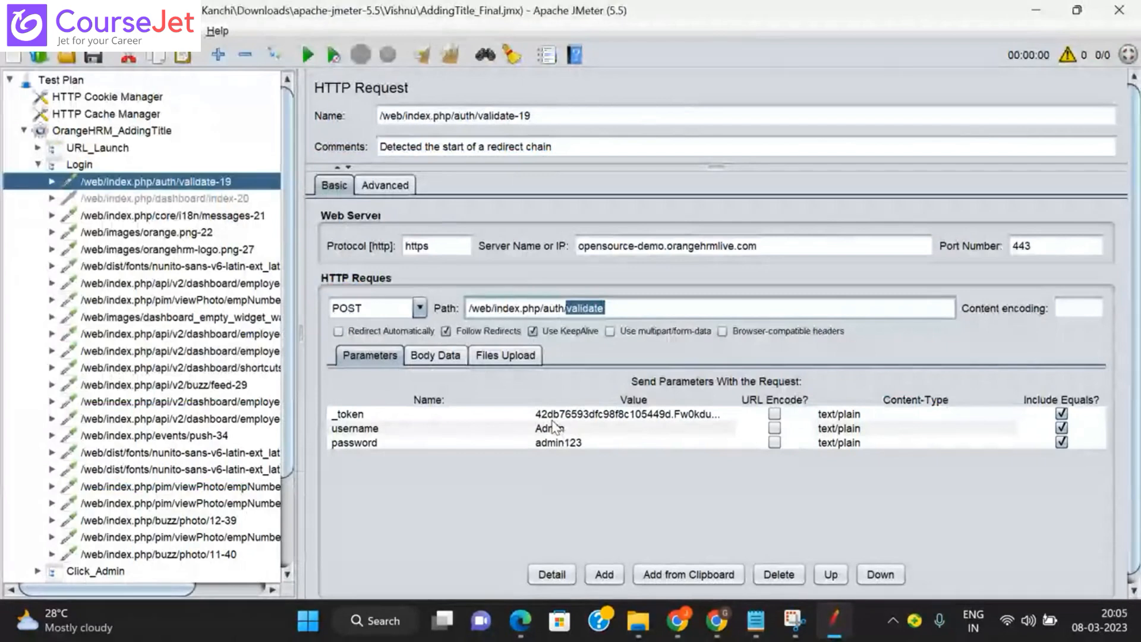
key("alt+Tab")
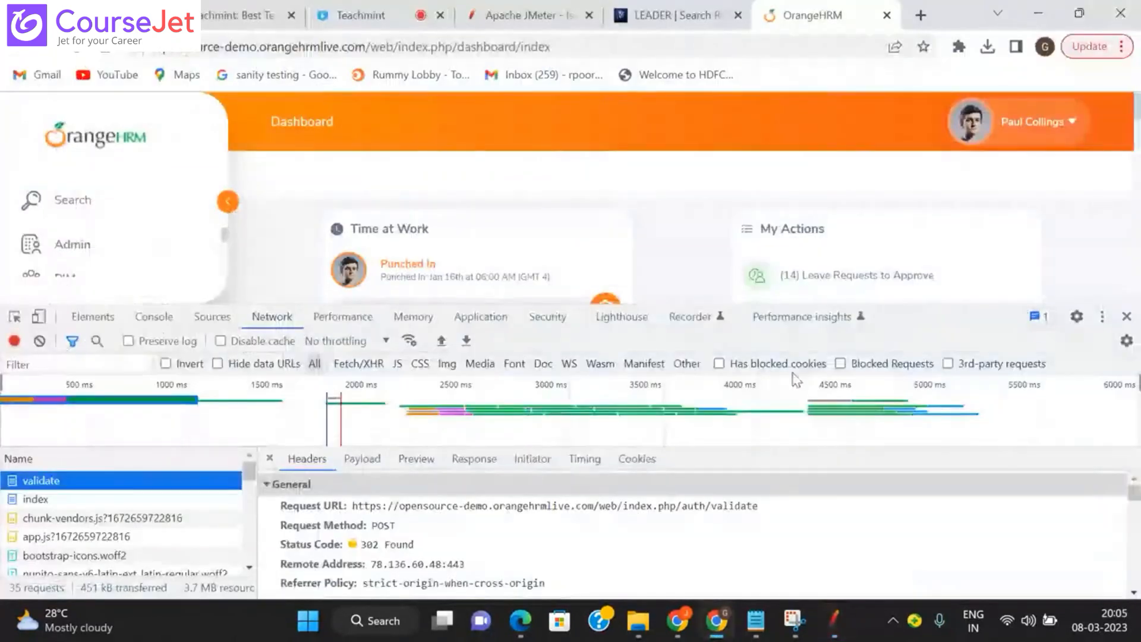
Step: Show the validate request's Payload form data and select its _token value
left_click_drag(878, 303, 877, 226)
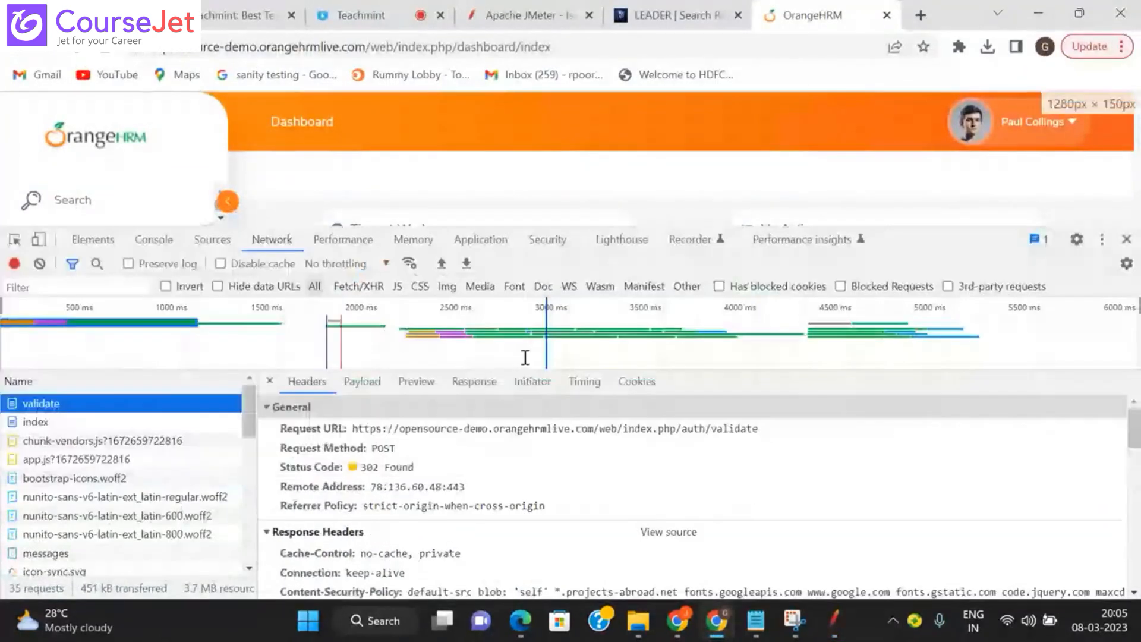
left_click(364, 383)
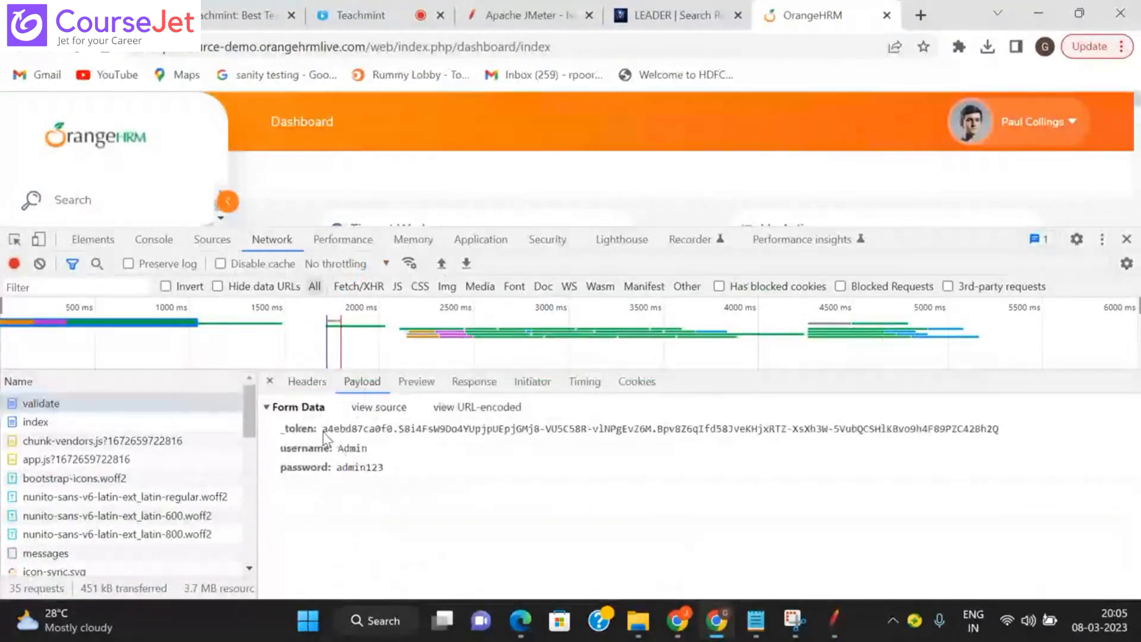
left_click_drag(326, 438, 1002, 441)
key("ctrl+c")
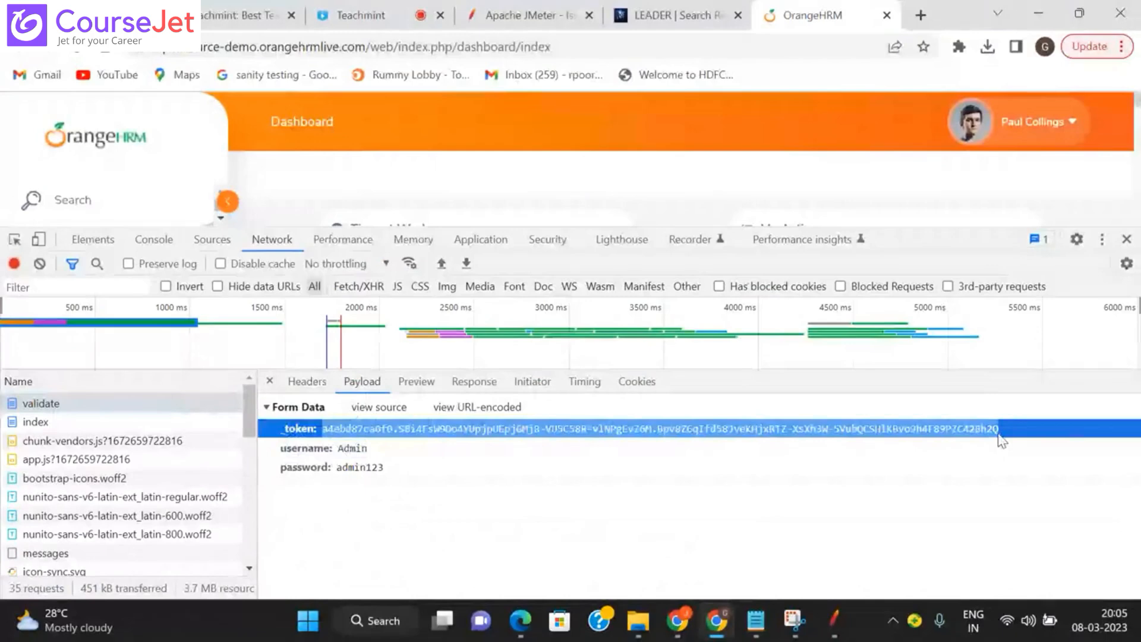
left_click(750, 629)
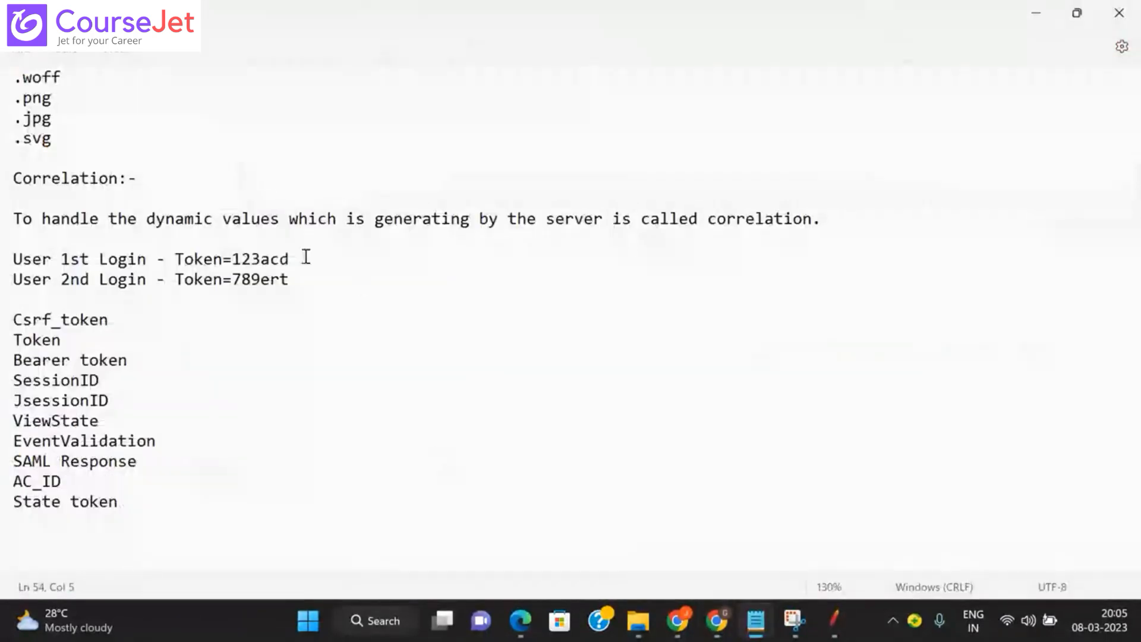
left_click_drag(236, 257, 321, 259)
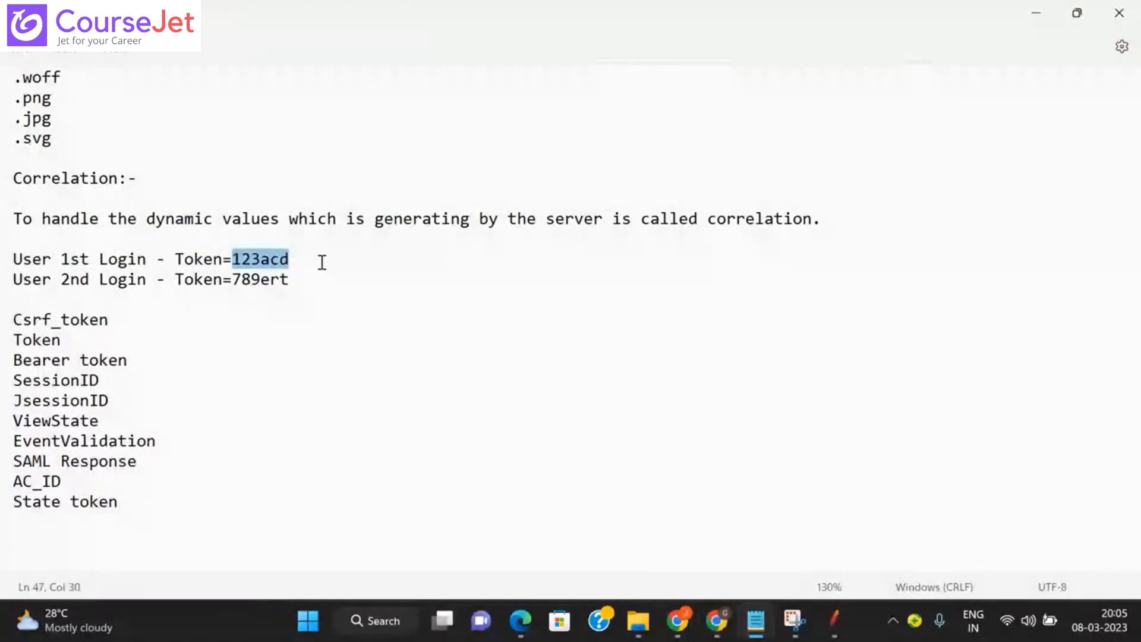
key("ctrl+v")
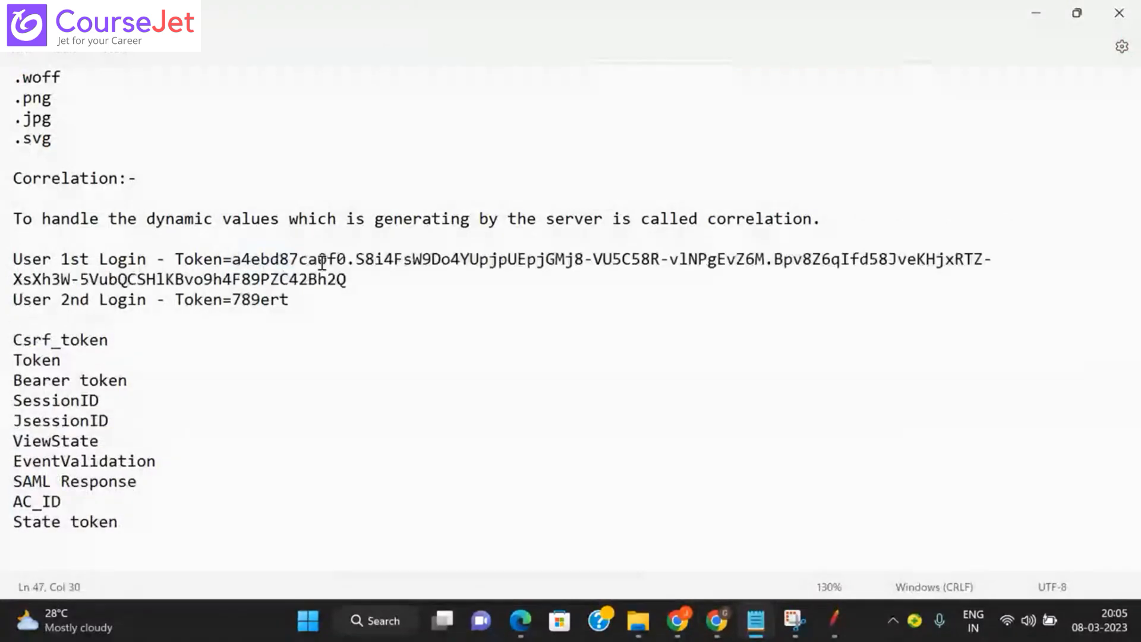
left_click_drag(231, 259, 351, 284)
key("ctrl+c")
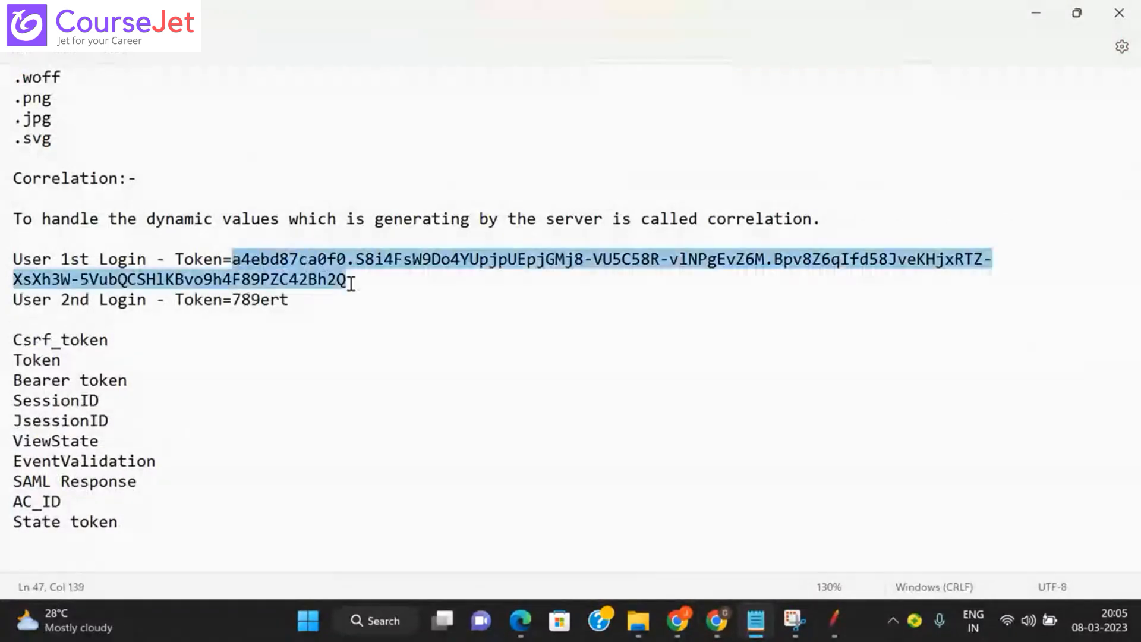
key("BackSpace")
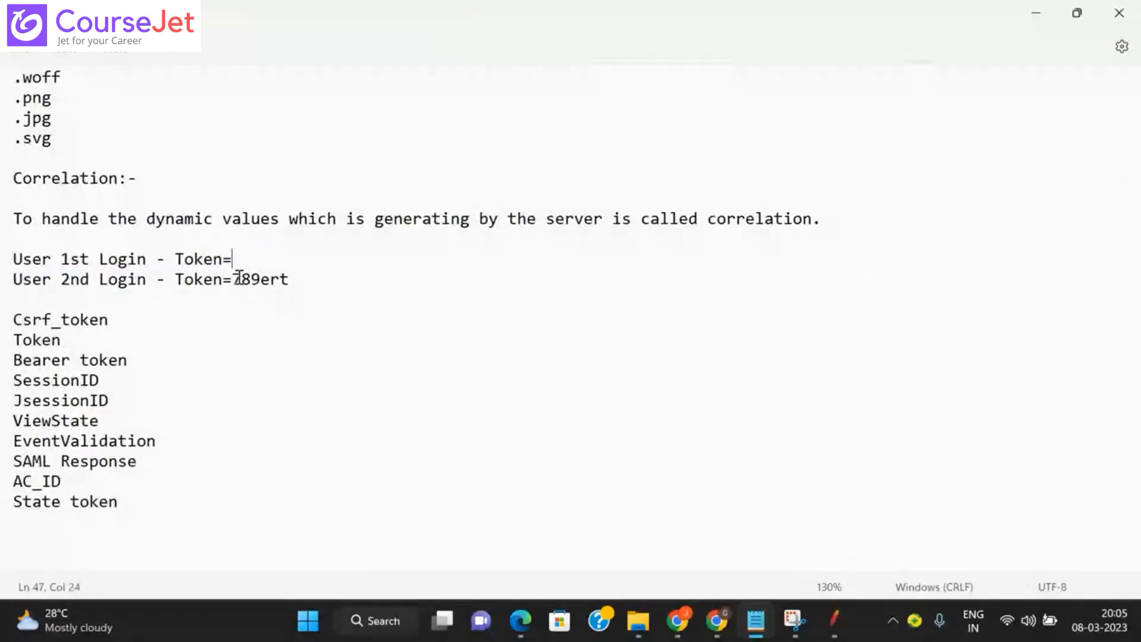
left_click_drag(233, 279, 309, 277)
key("ctrl+v")
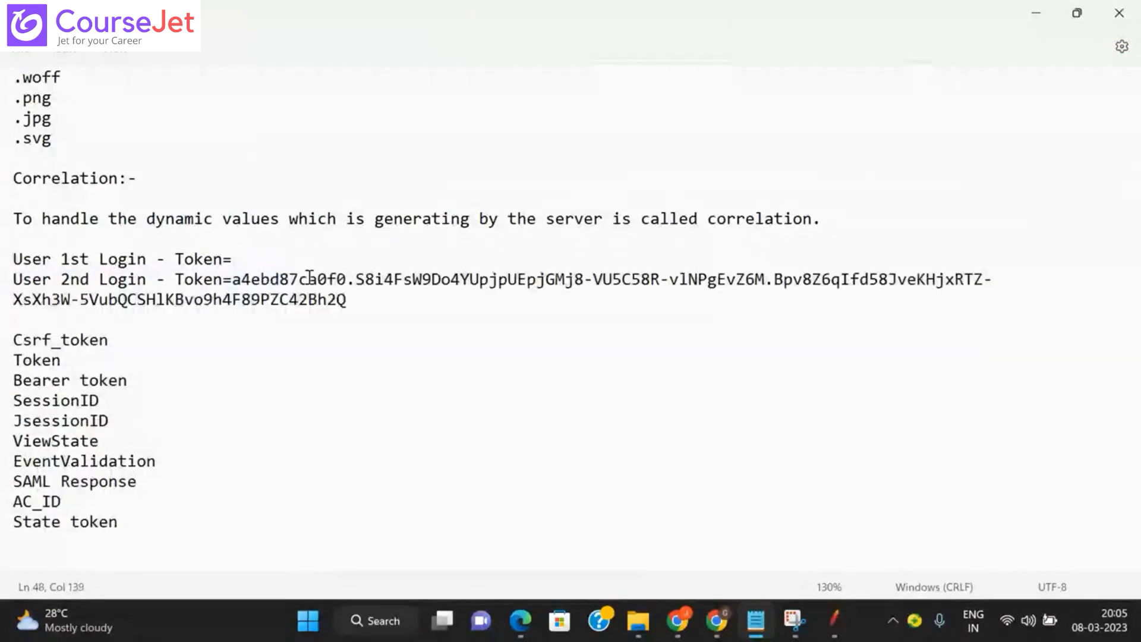
Step: Copy JMeter's recorded _token value and paste it after the first Login Token= in Notepad
key("alt+Tab")
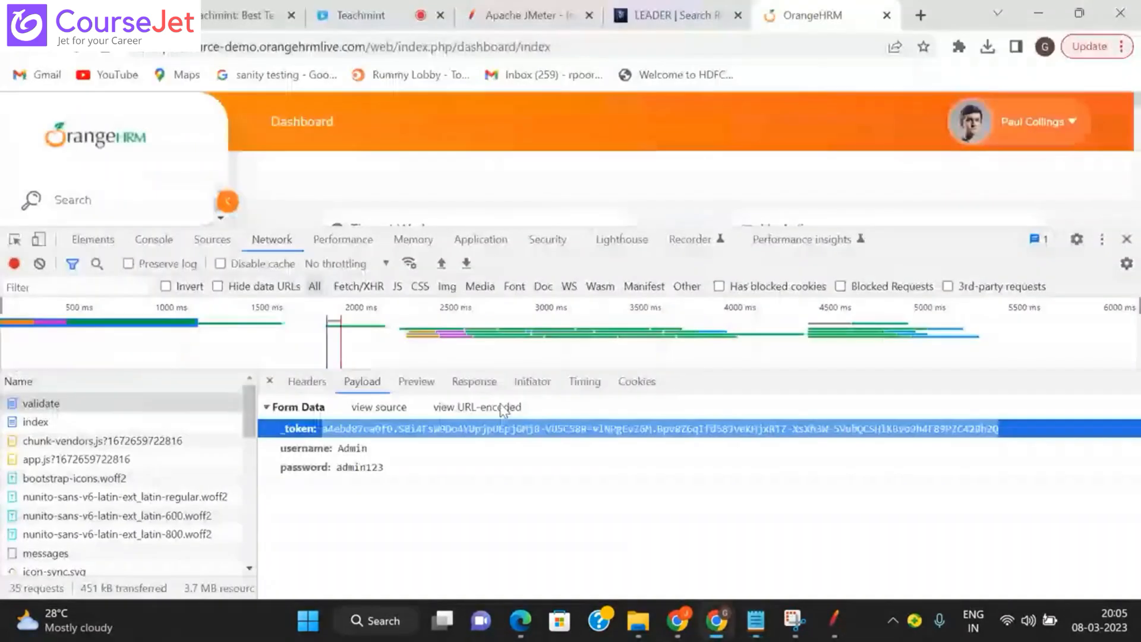
left_click(834, 620)
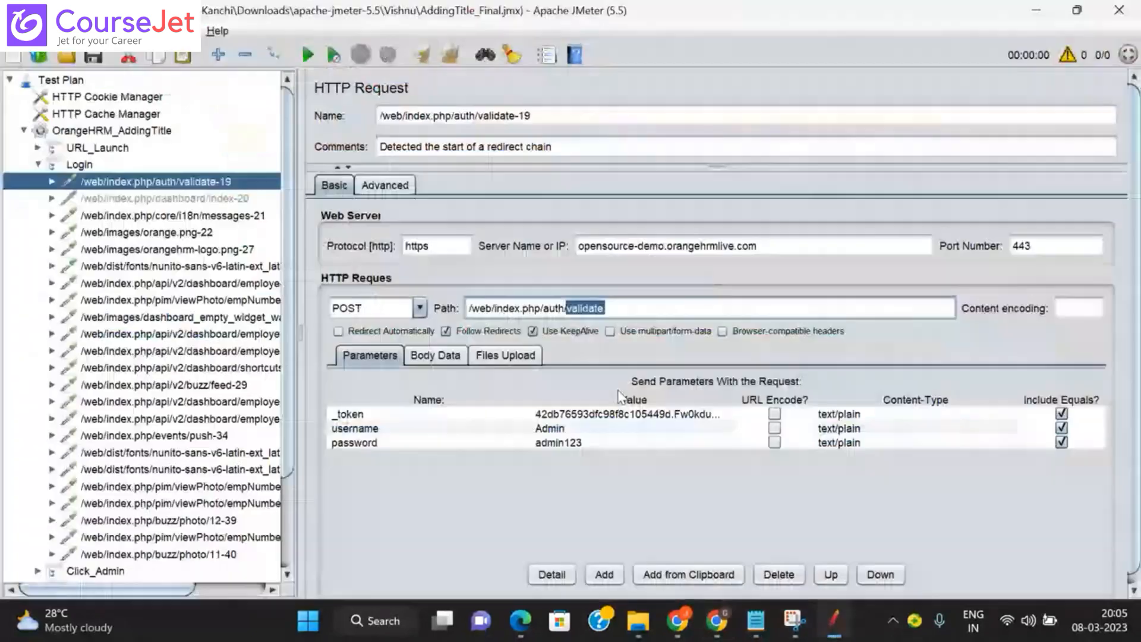
double_click(607, 414)
key("ctrl+v")
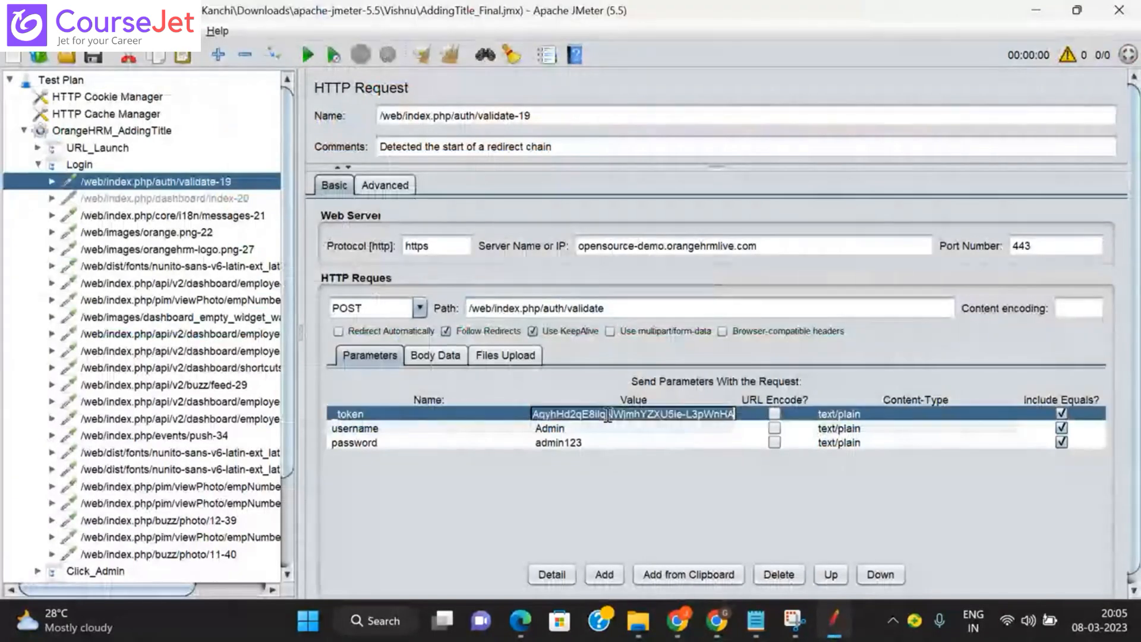
key("alt+Tab")
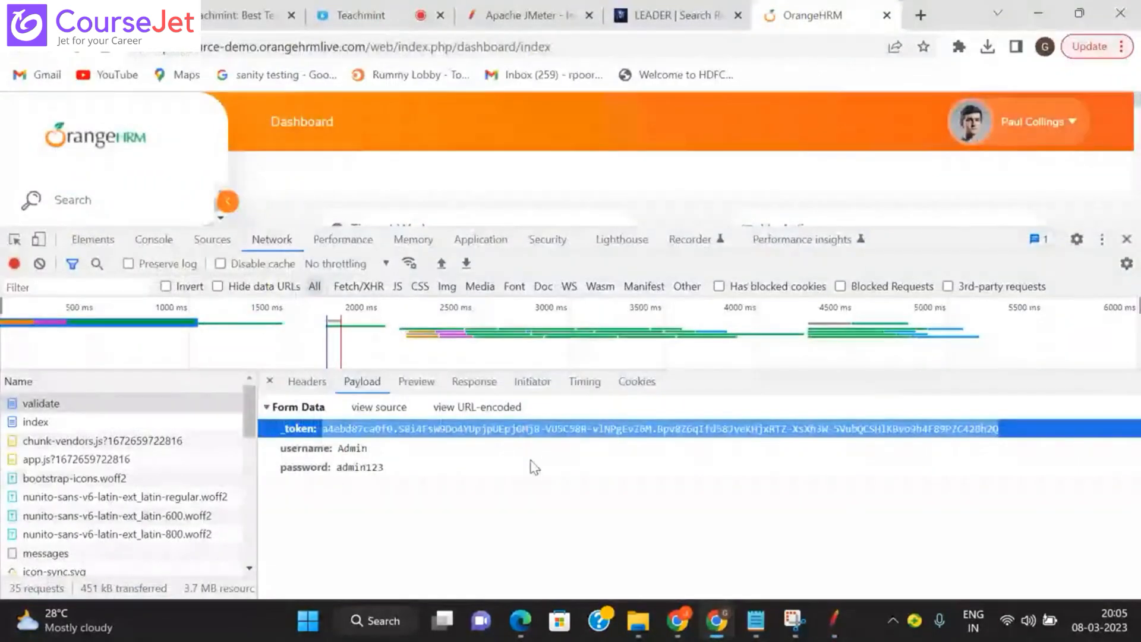
key("alt+Tab")
left_click(248, 263)
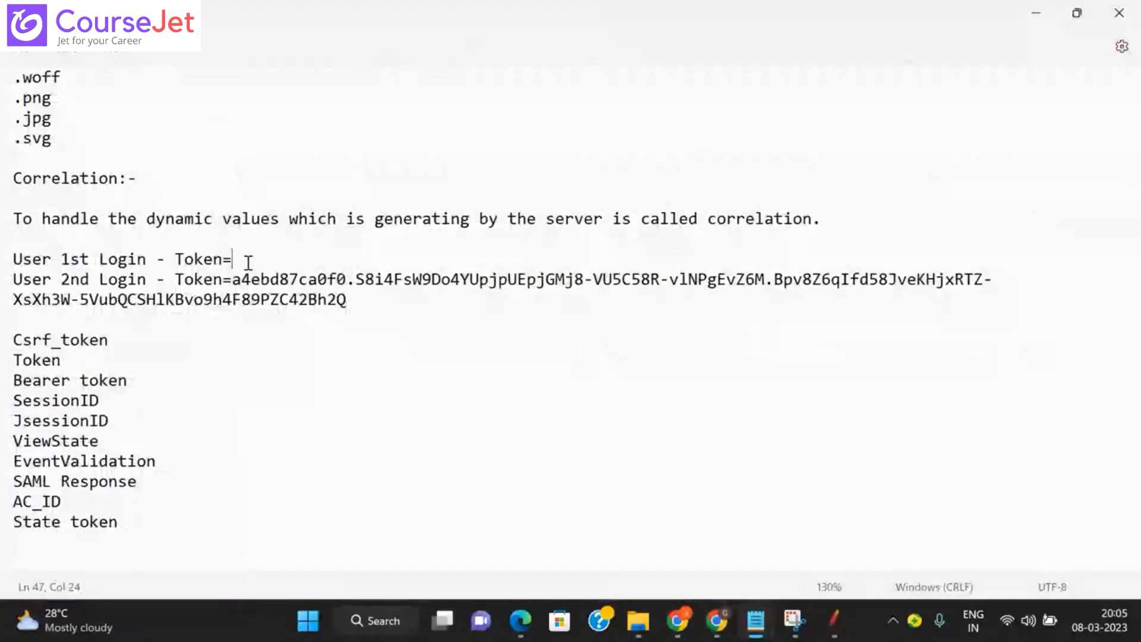
key("ctrl+v")
key("Return")
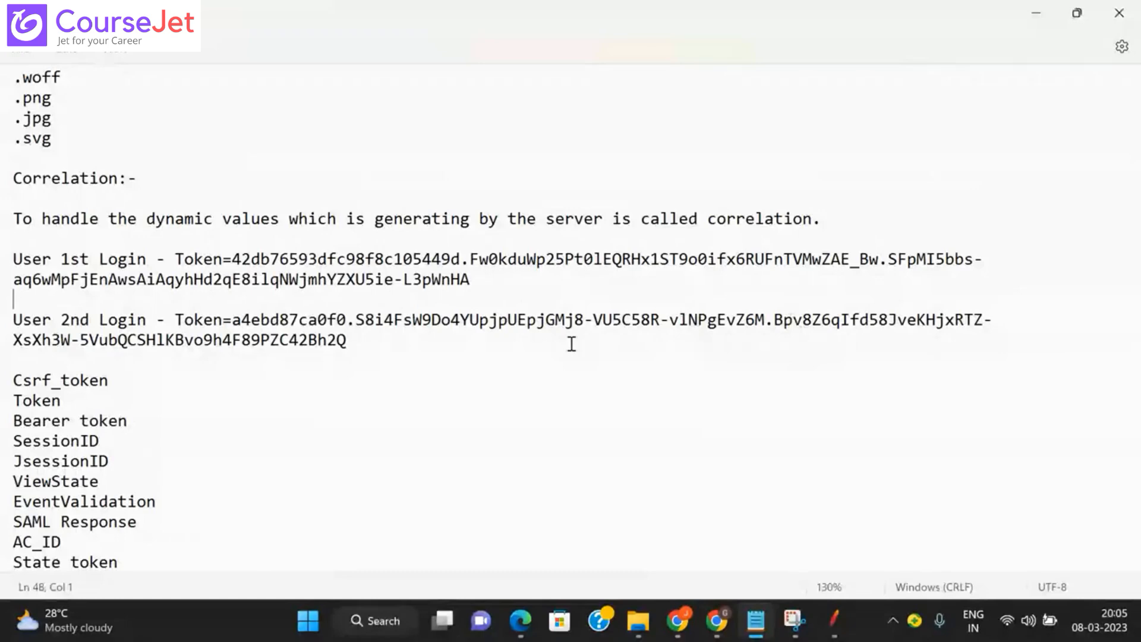
key("alt+Tab")
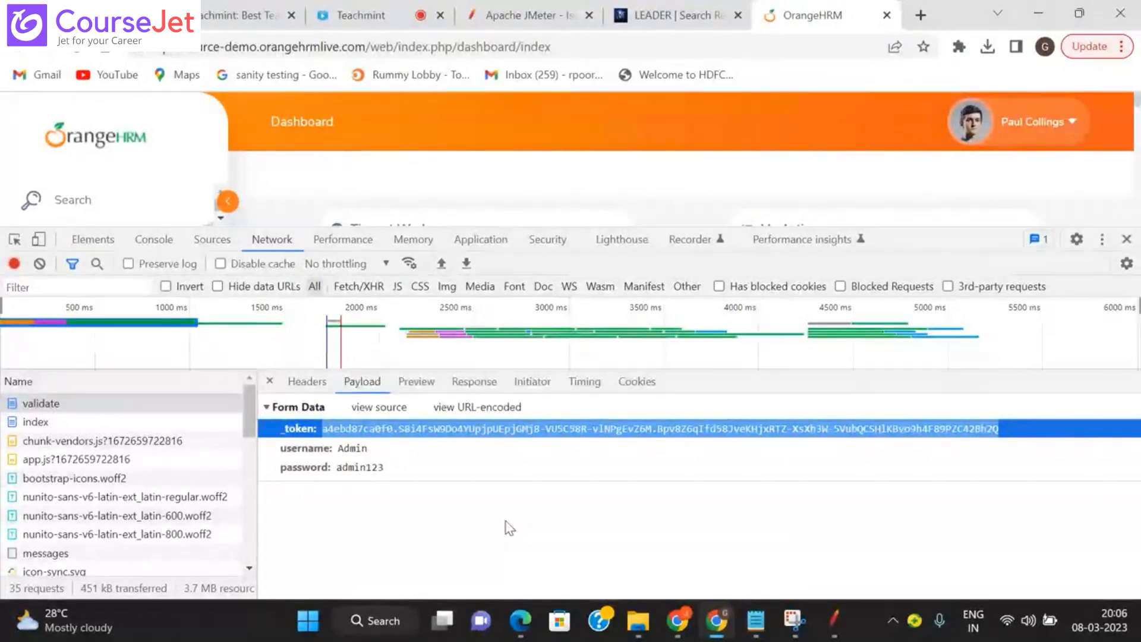
mouse_move(834, 618)
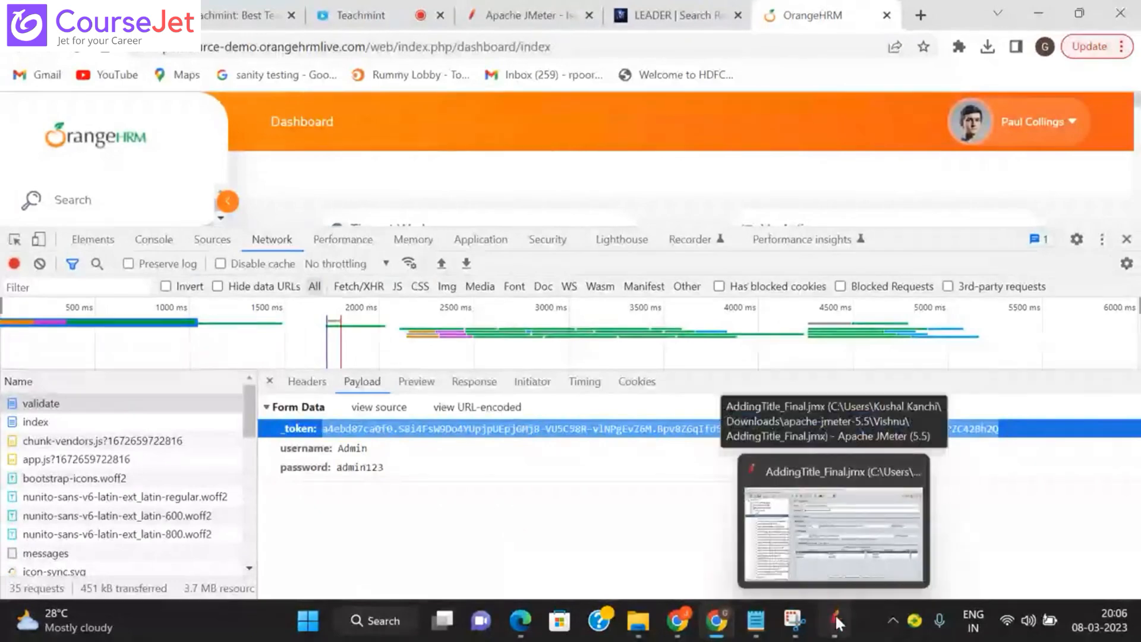
Step: Copy the full _token value from validate-19's parameters, then reopen the RecrodingResponse results tree
left_click(835, 618)
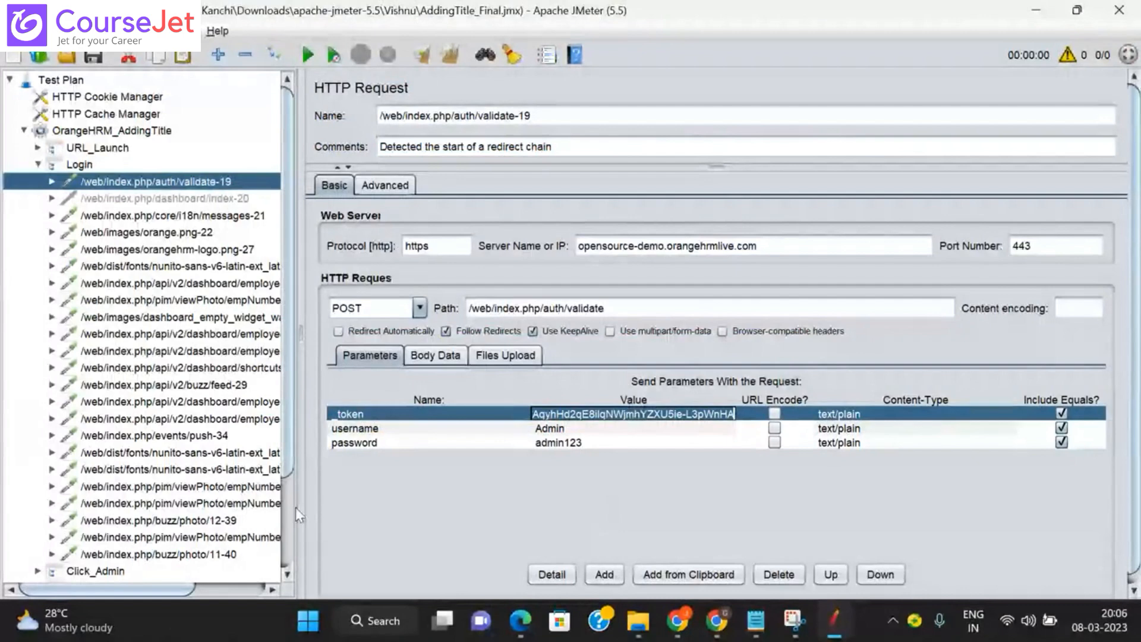
scroll(131, 580, "down", 2)
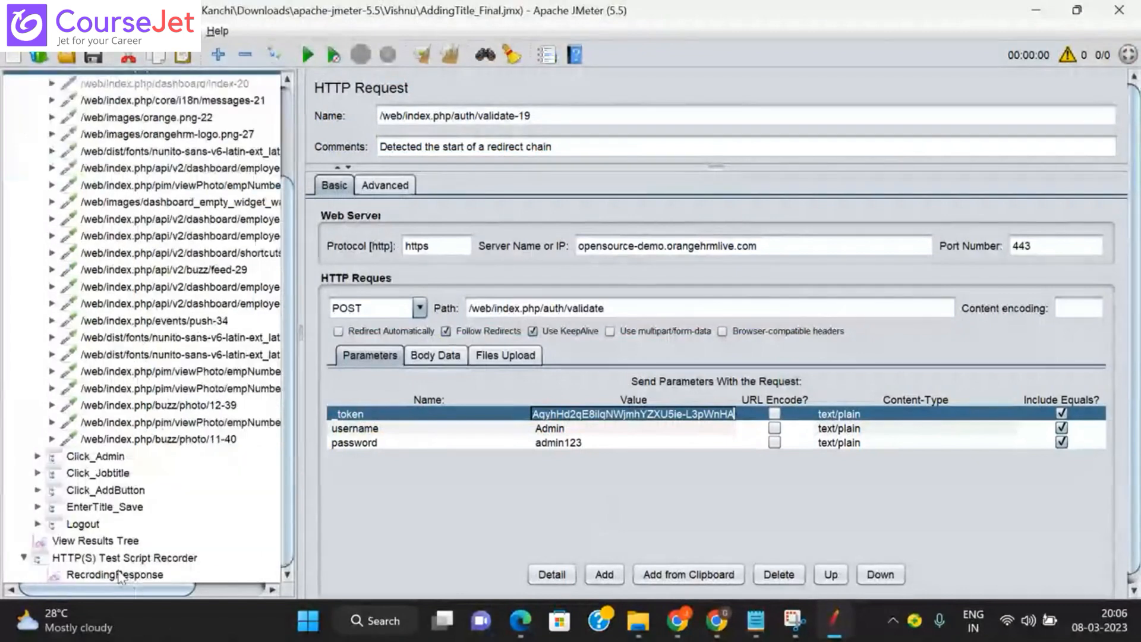
left_click(117, 574)
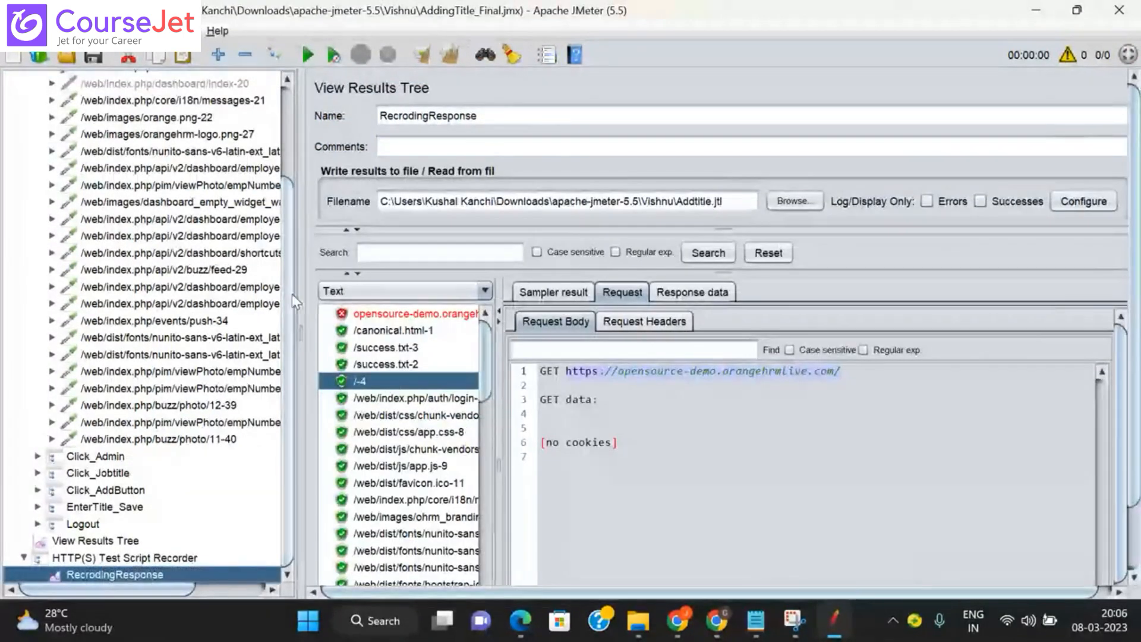
scroll(291, 293, "up", 3)
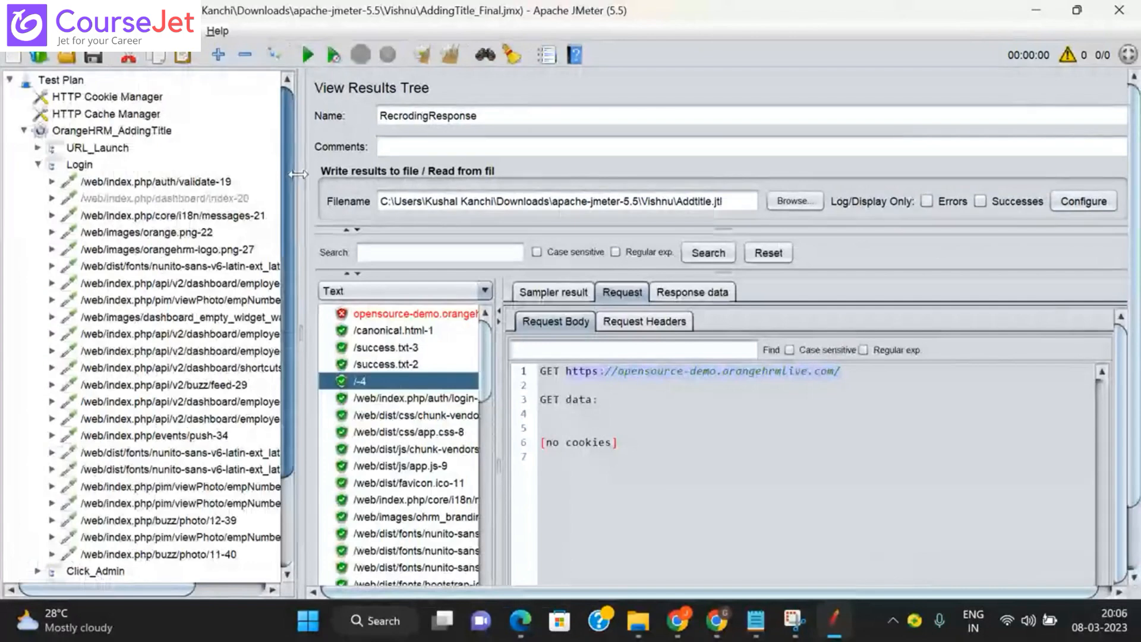
scroll(243, 195, "down", 1)
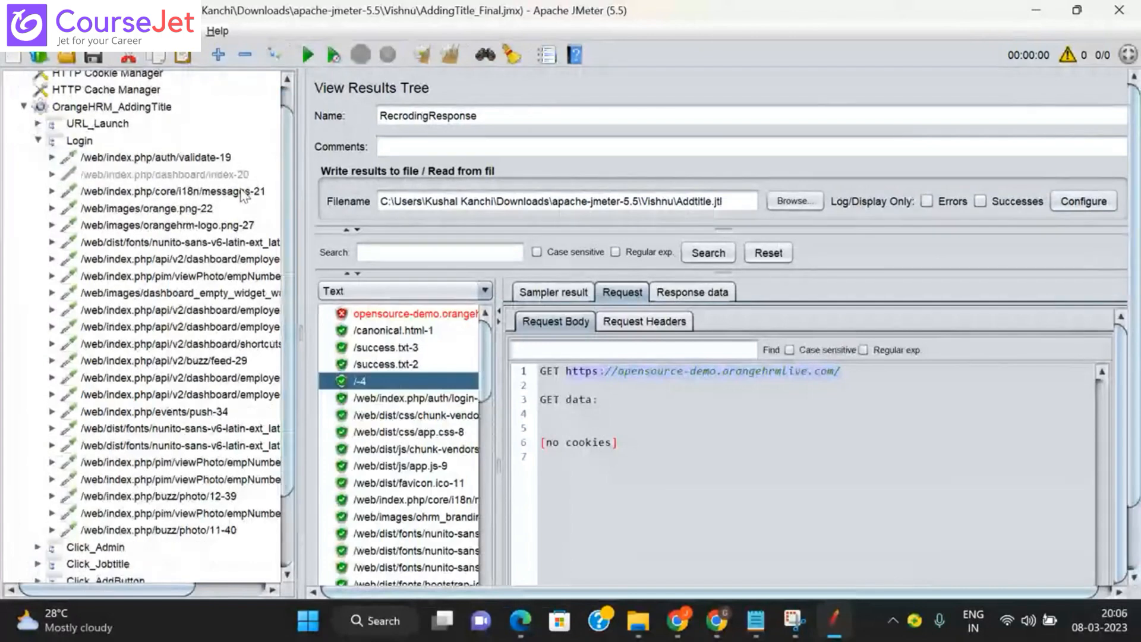
left_click(155, 157)
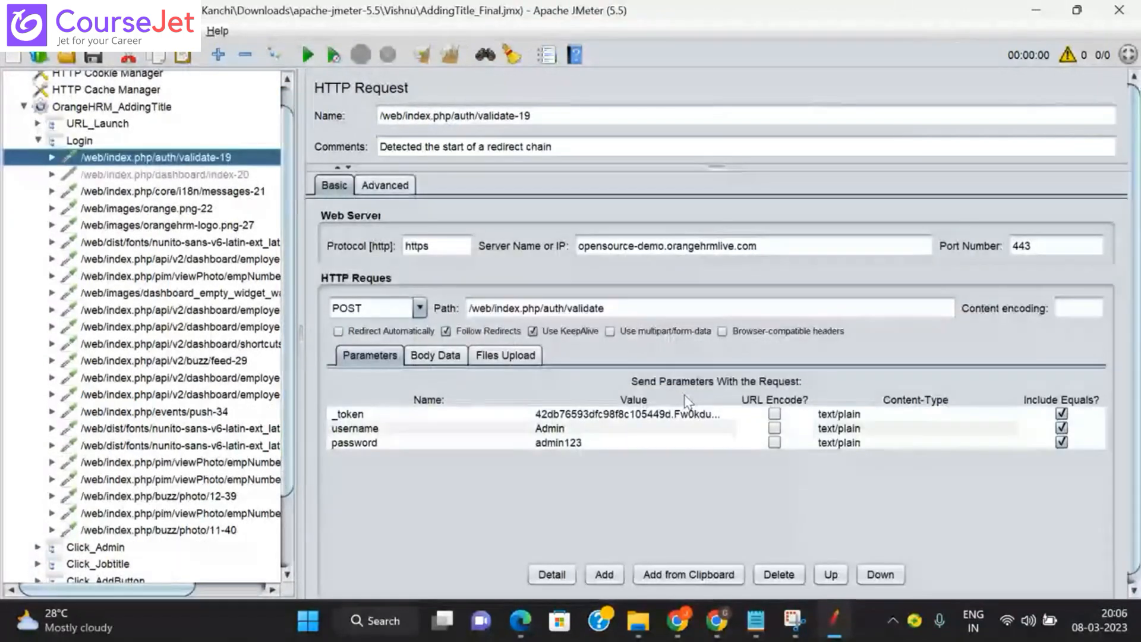
double_click(626, 416)
key("ctrl+a")
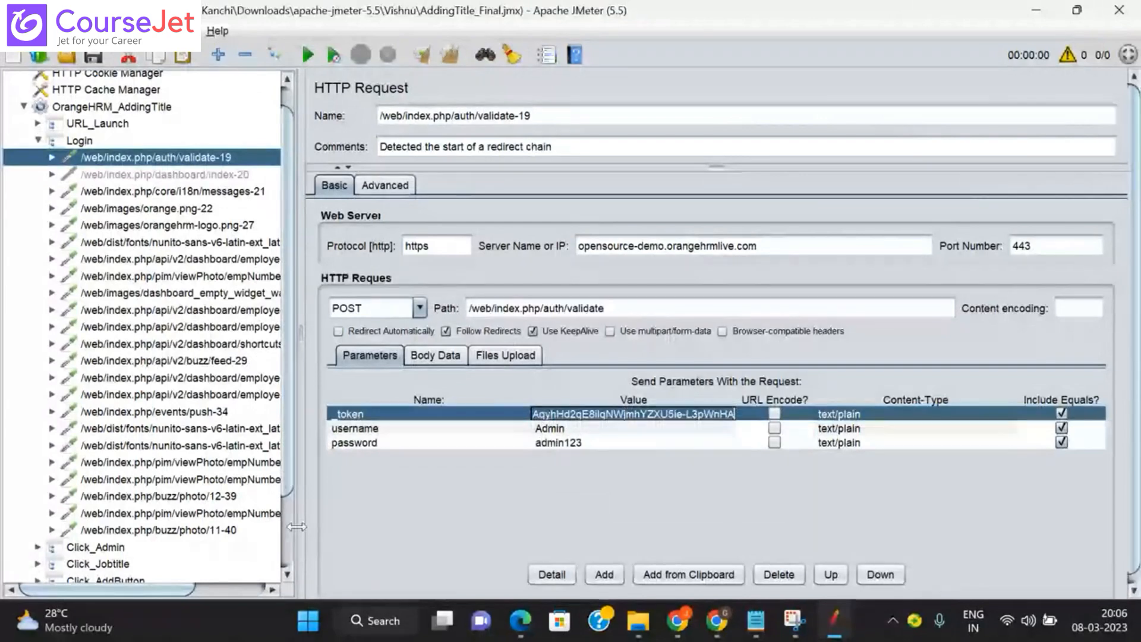
scroll(202, 575, "down", 2)
left_click(145, 575)
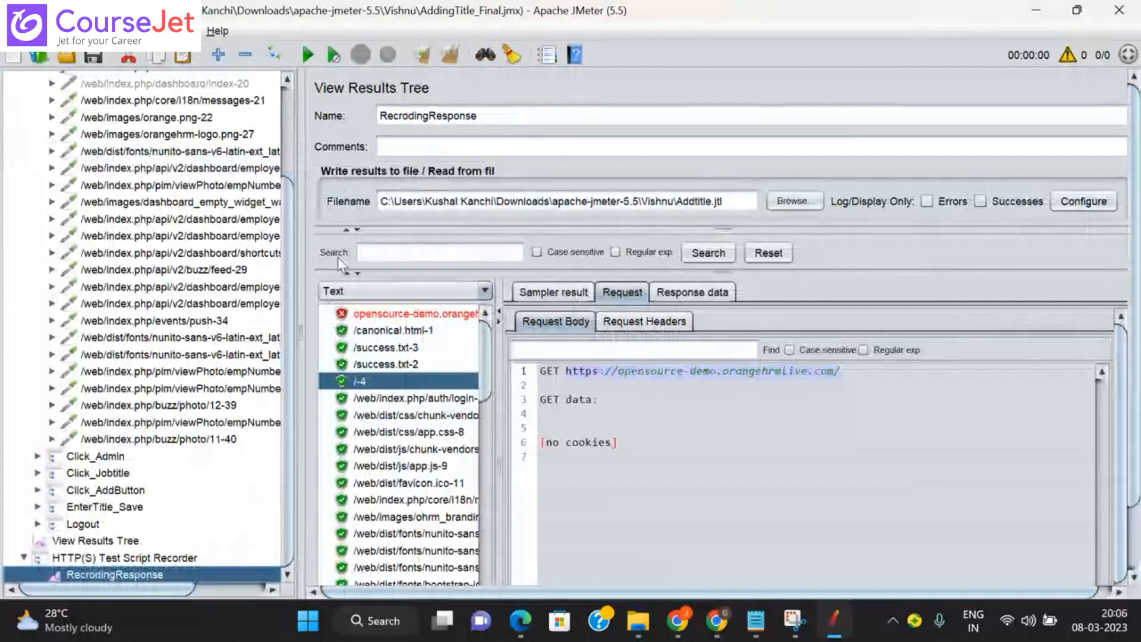
Step: Search the results for the token and show the matching /web/index.php/auth/login sample result (200 OK)
left_click(365, 252)
key("ctrl+v")
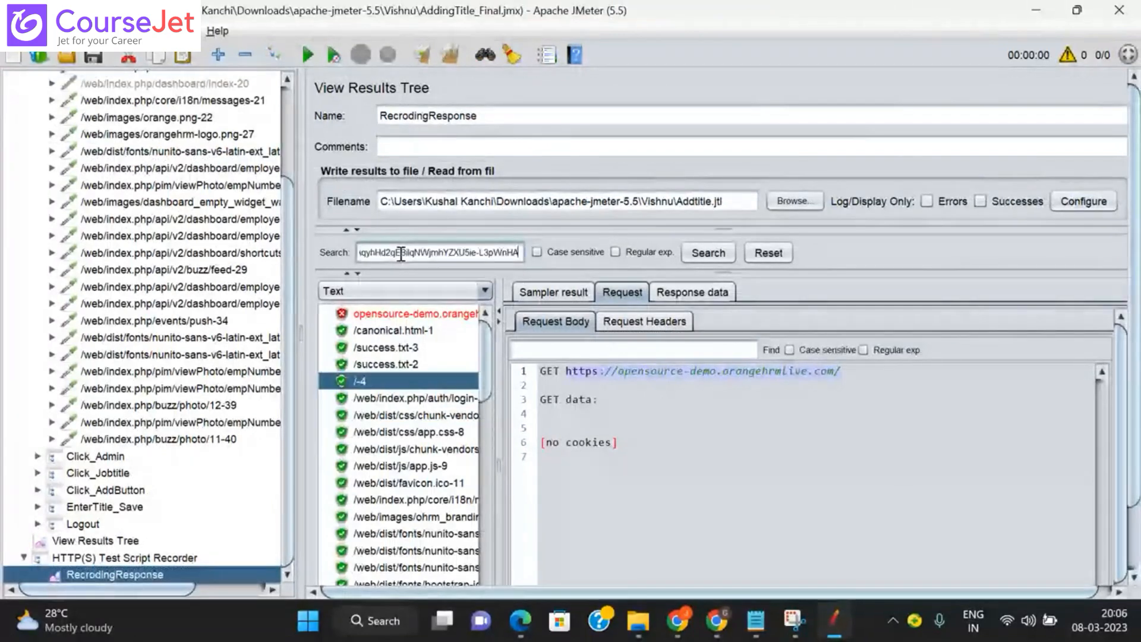
left_click(701, 256)
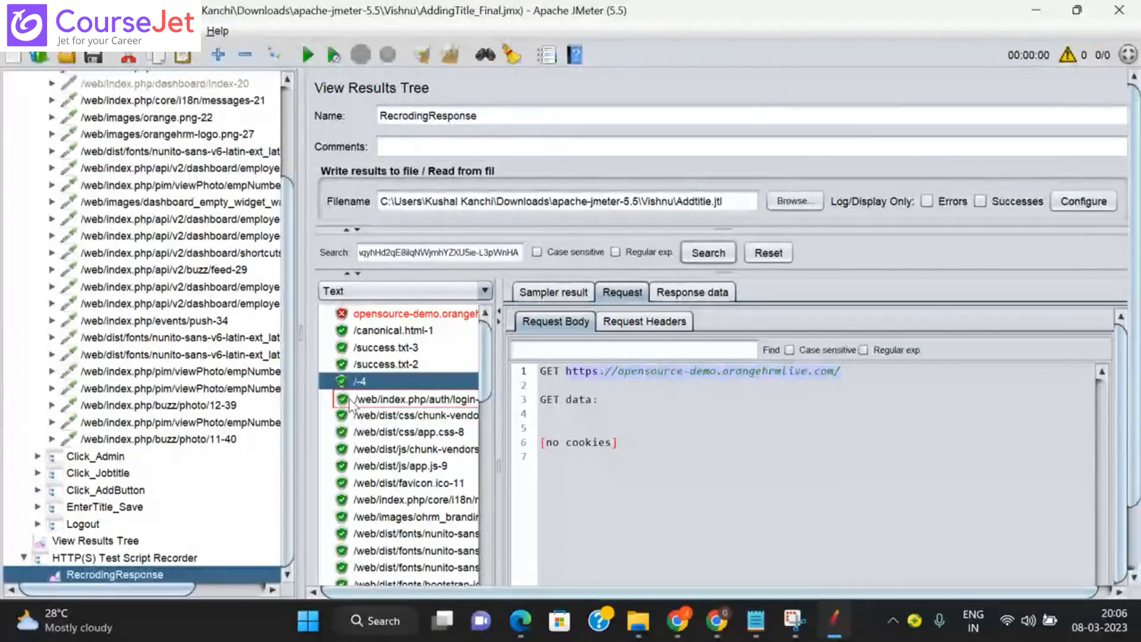
left_click(392, 347)
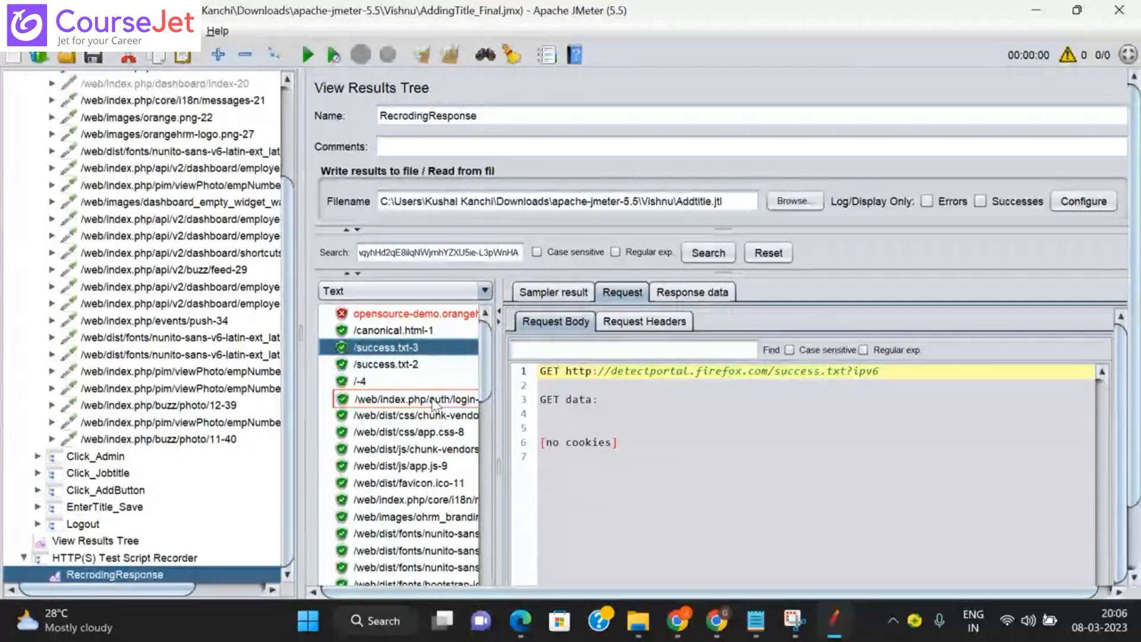
left_click(433, 405)
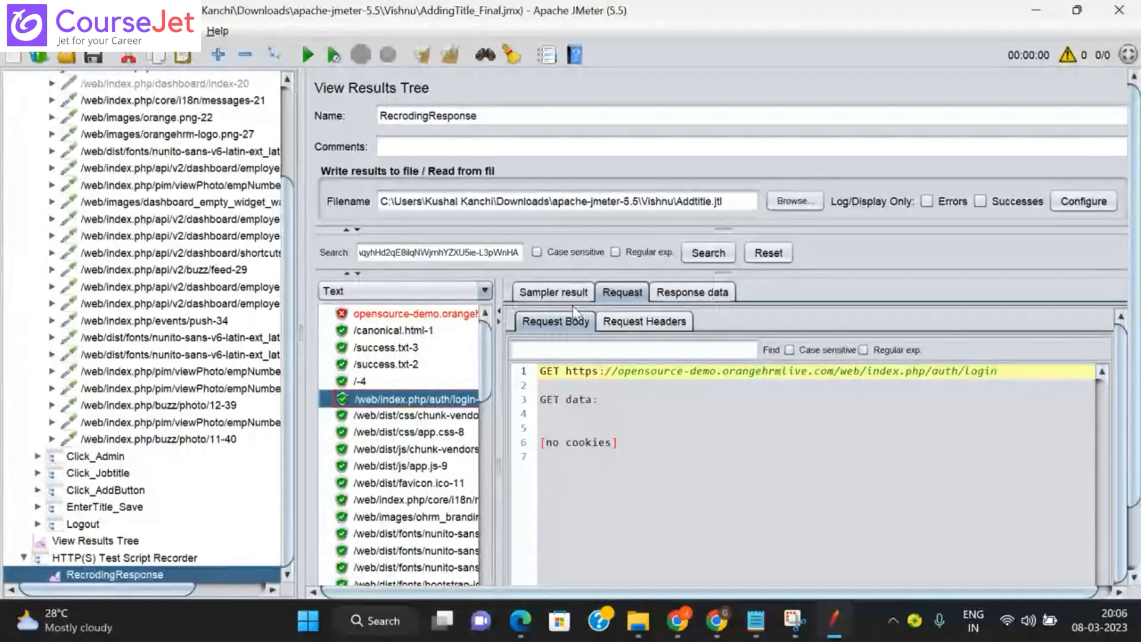
left_click(541, 301)
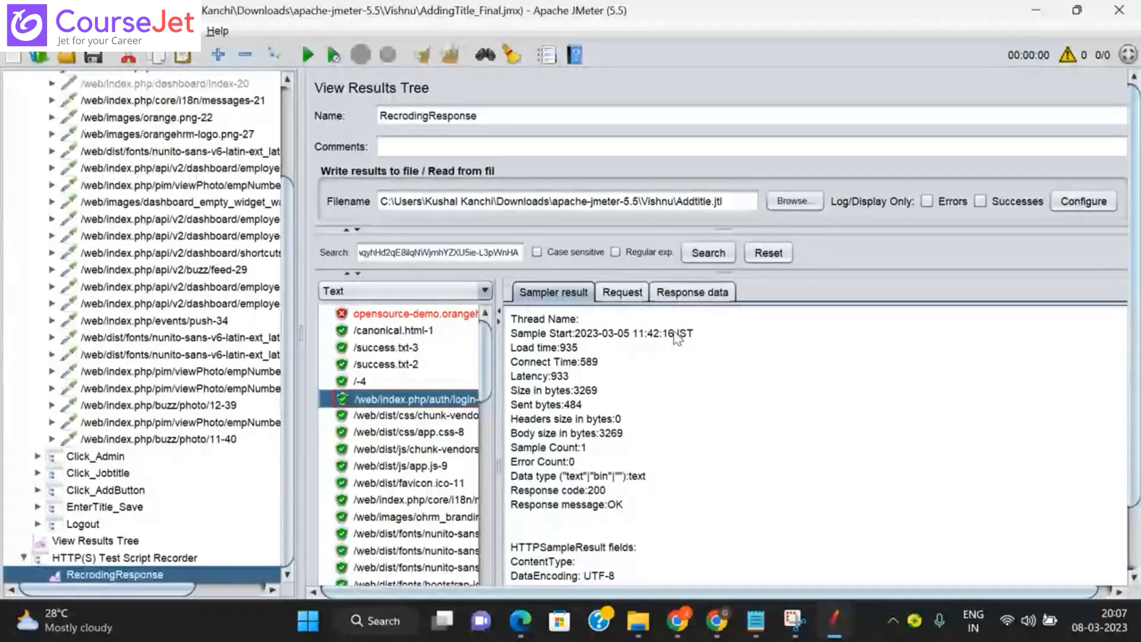
Step: Inspect login-5's request body and headers, then its response headers and HTML response body
left_click(636, 296)
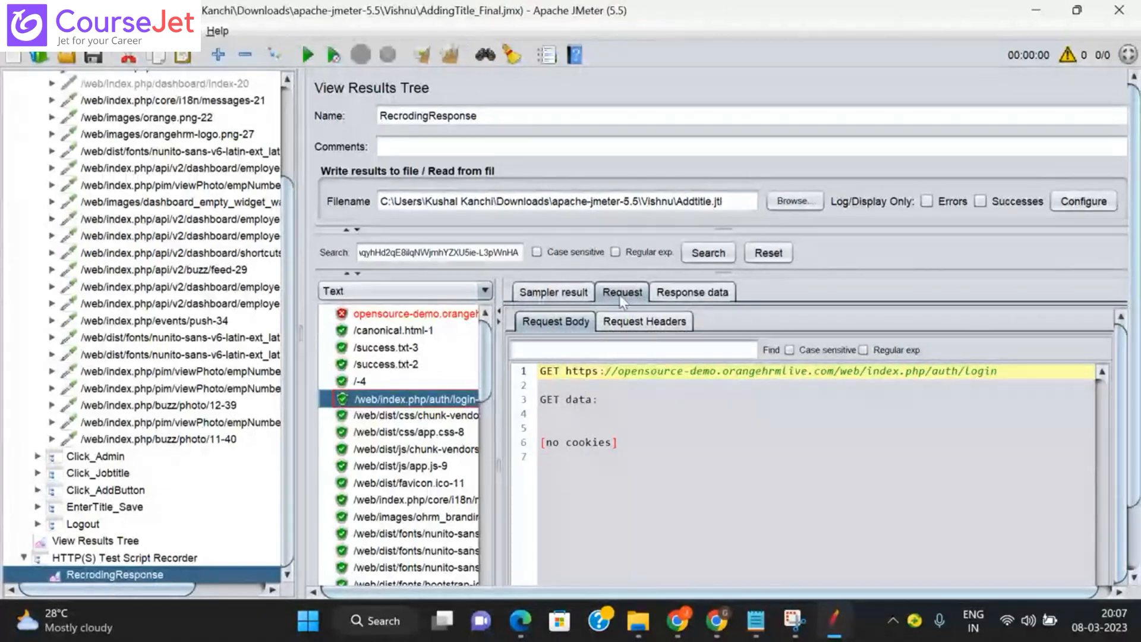
left_click(647, 324)
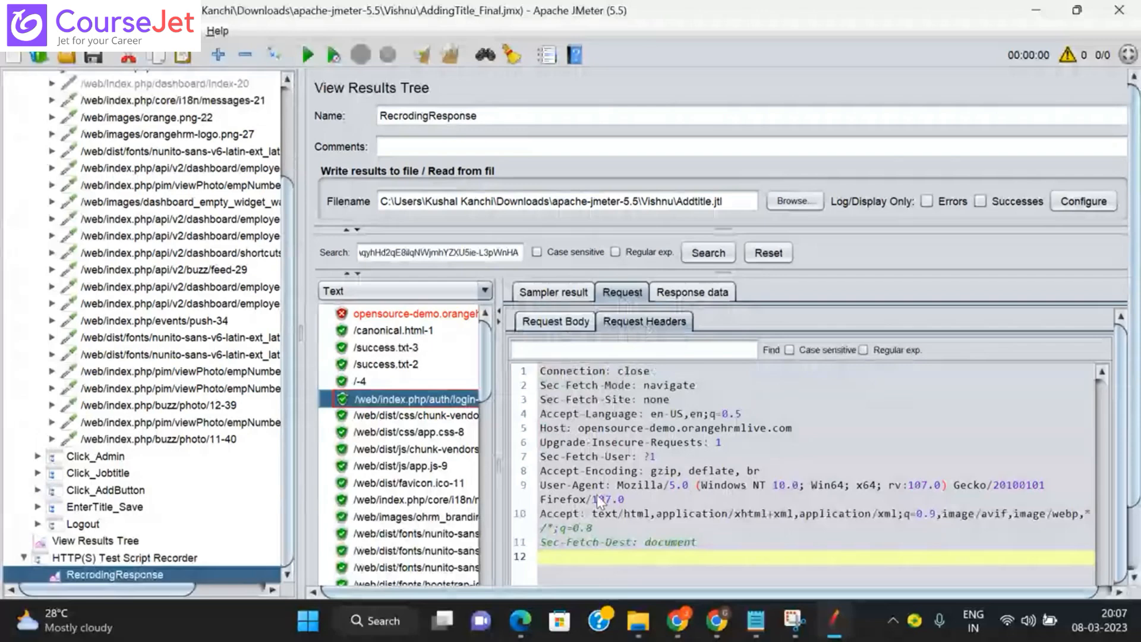
left_click(676, 292)
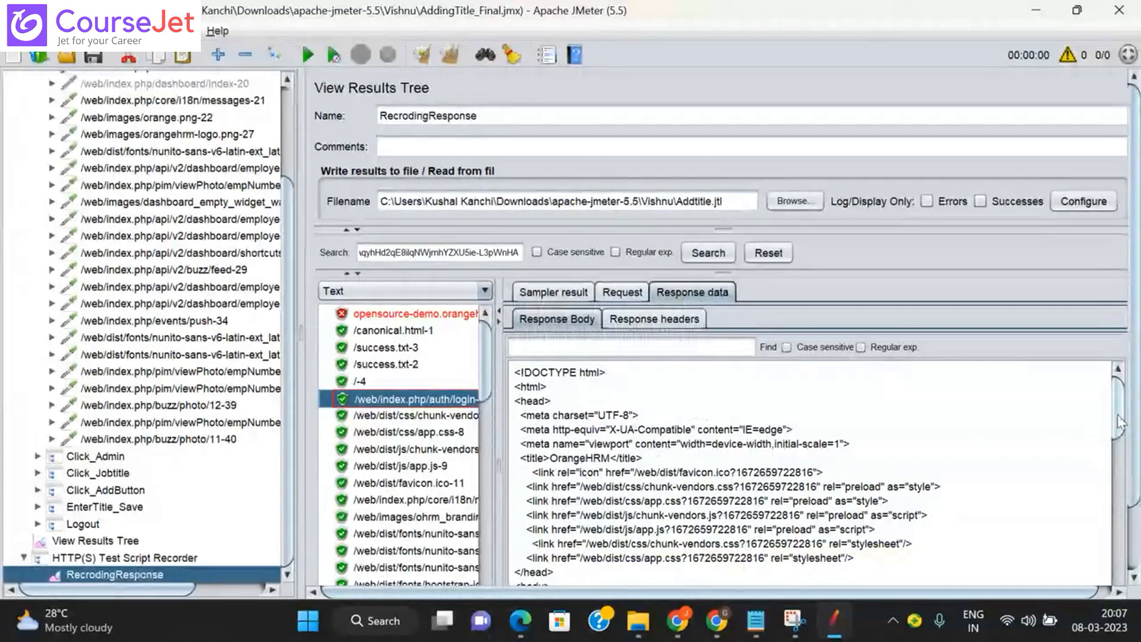
left_click_drag(1119, 422, 1129, 401)
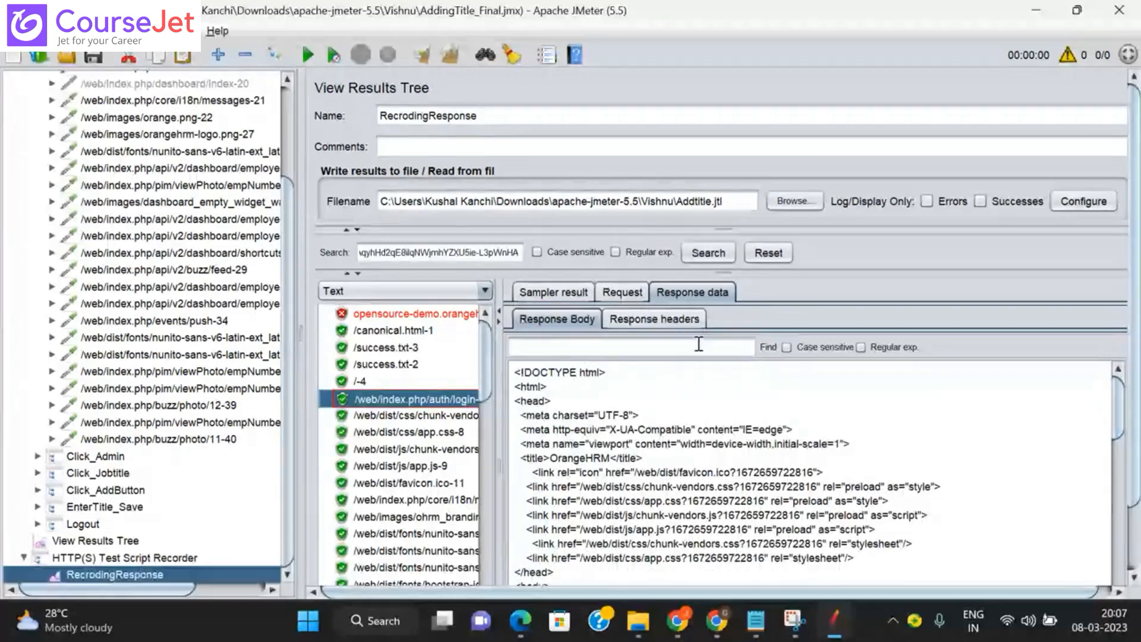
left_click(668, 321)
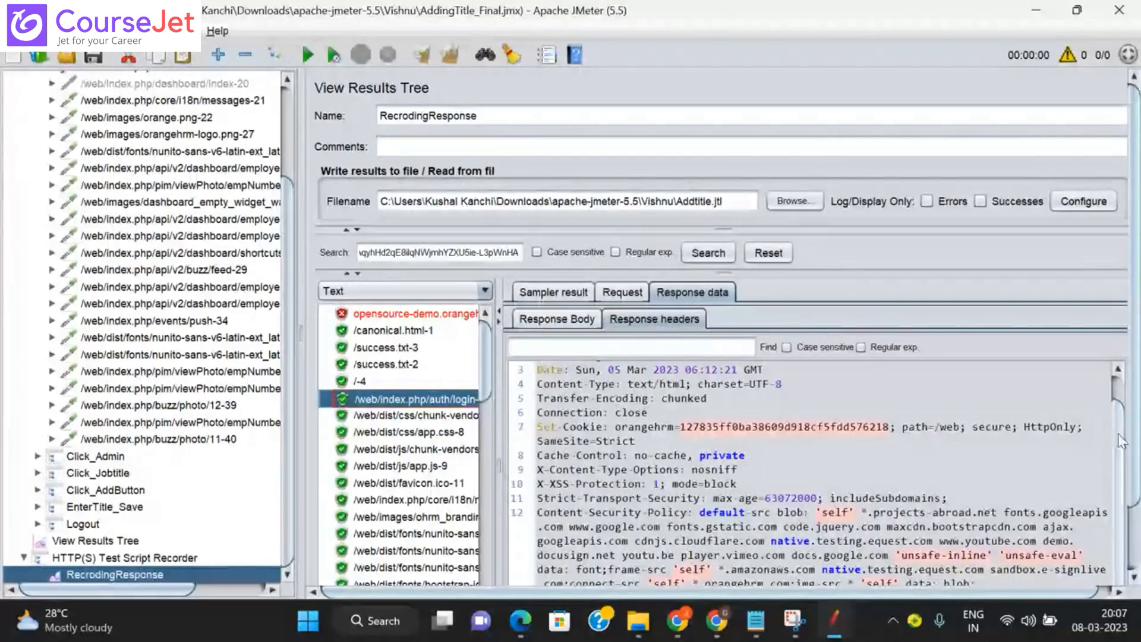
scroll(1121, 441, "up", 1)
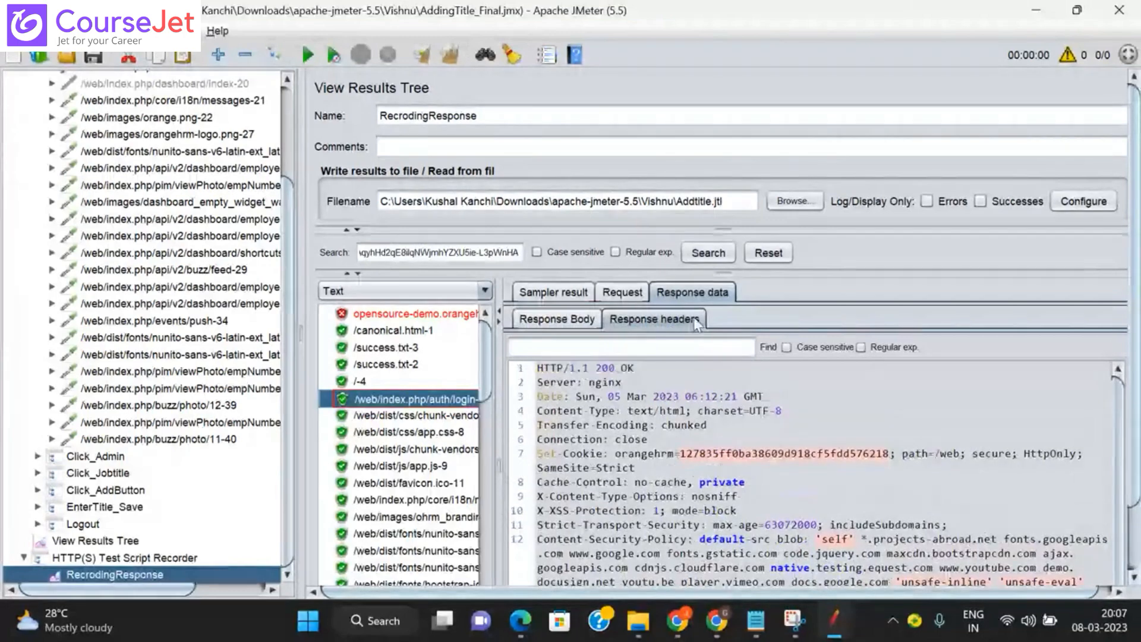
left_click(569, 324)
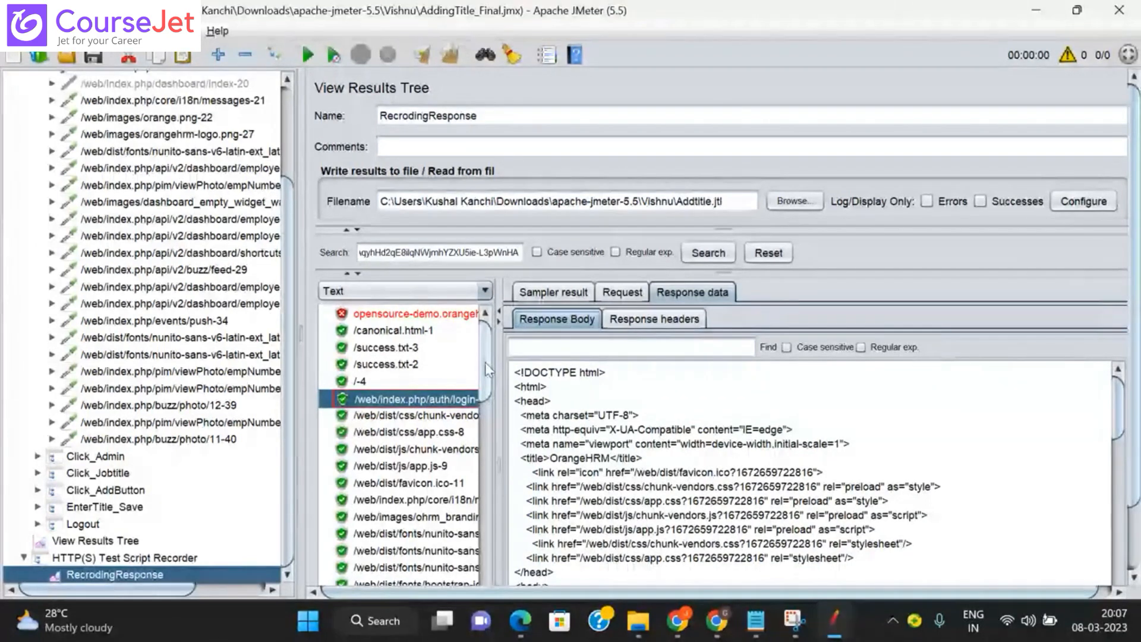
left_click_drag(485, 362, 489, 424)
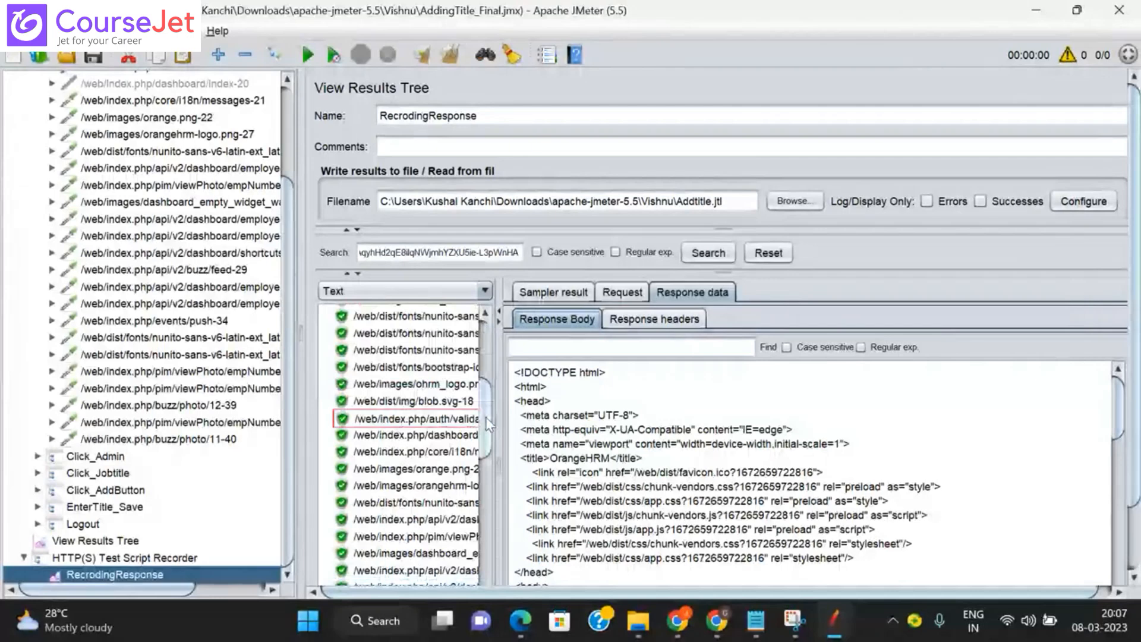
Step: Check the validate-19 result, widen the results list, and show login-5's response body
left_click(406, 423)
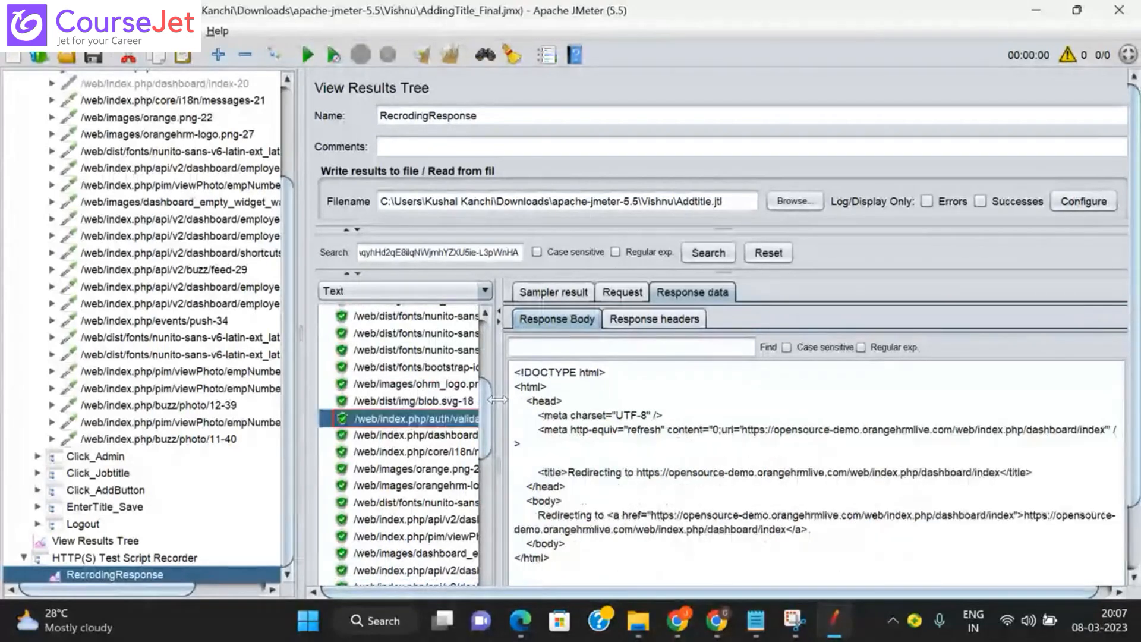
left_click_drag(498, 400, 604, 412)
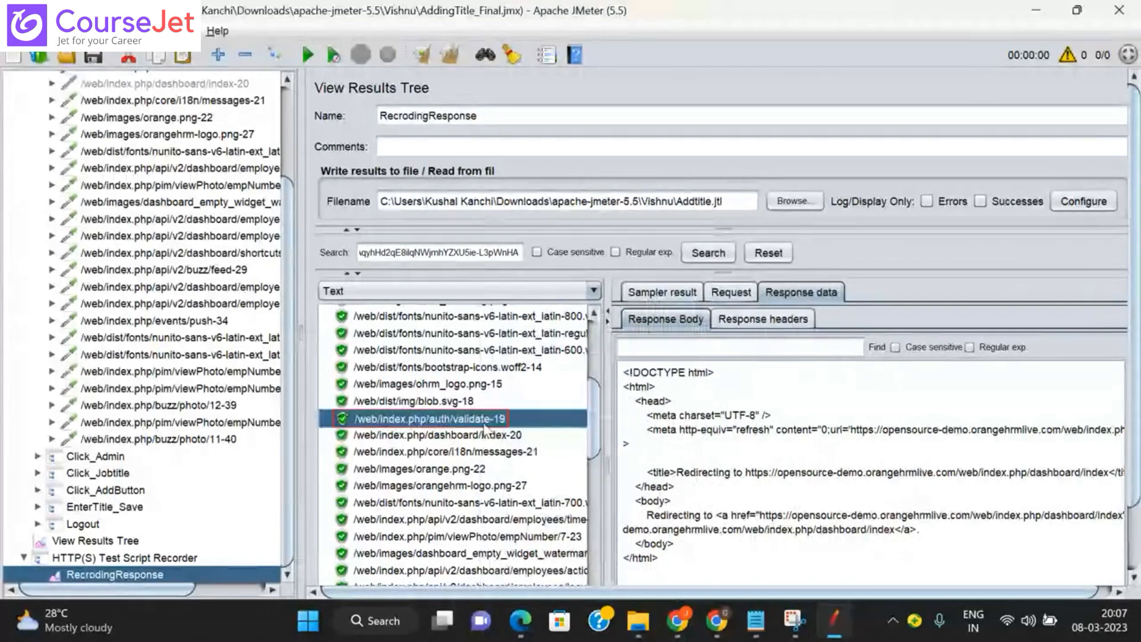
scroll(592, 416, "up", 4)
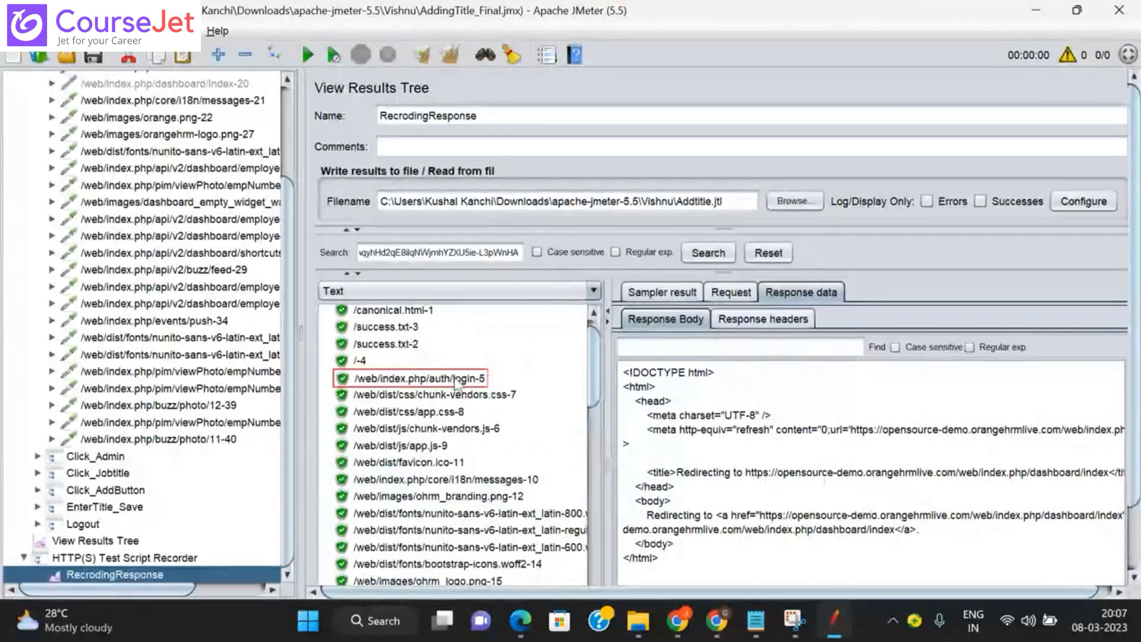
left_click(456, 380)
scroll(262, 208, "up", 2)
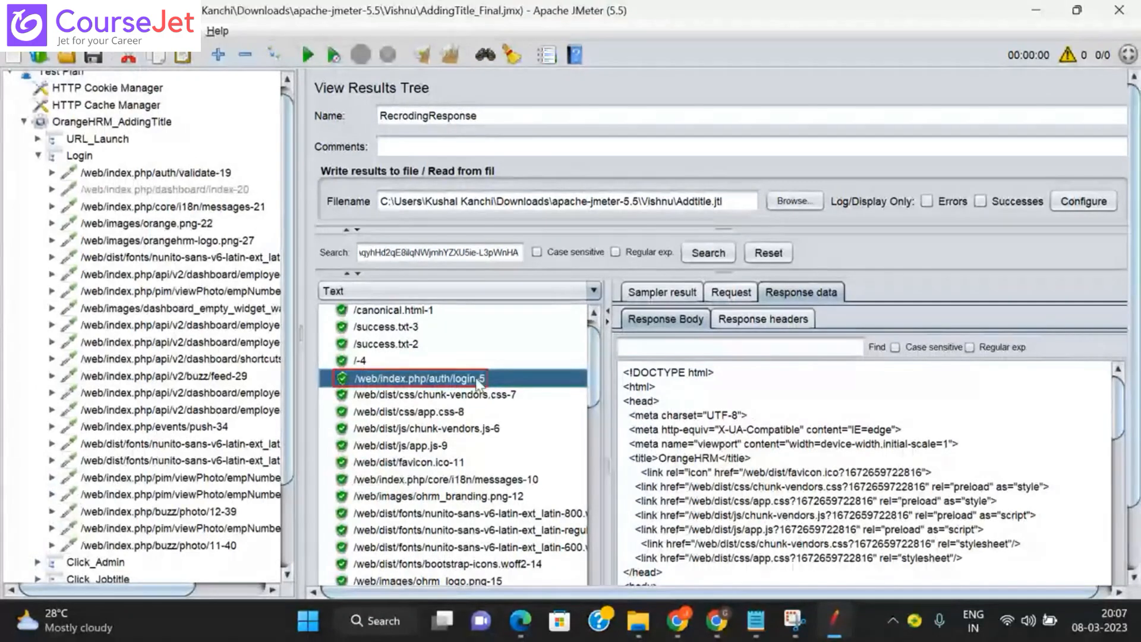
Step: Find the login-5 sampler under URL_Launch, collapse URL_Launch and Login, and return to RecrodingResponse
left_click(37, 139)
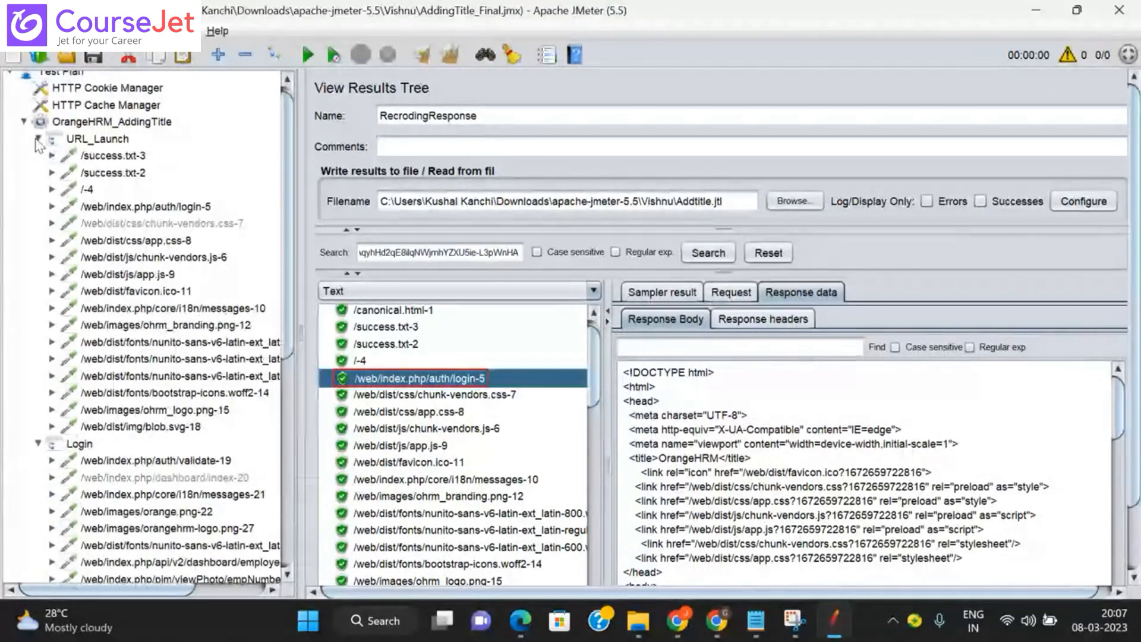
left_click(188, 209)
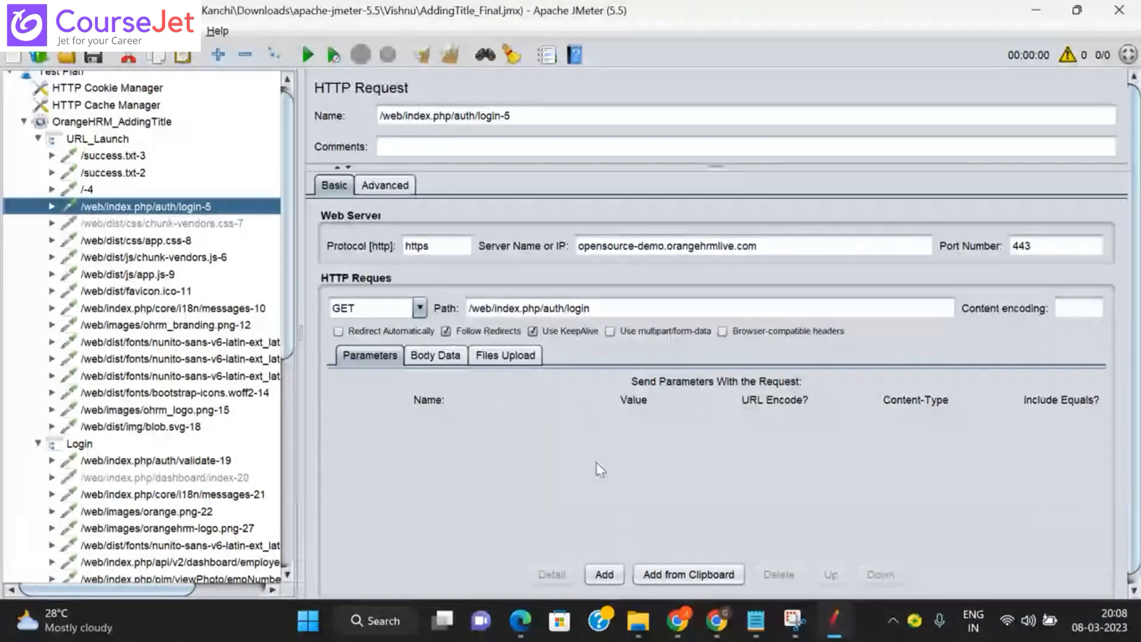
left_click(38, 139)
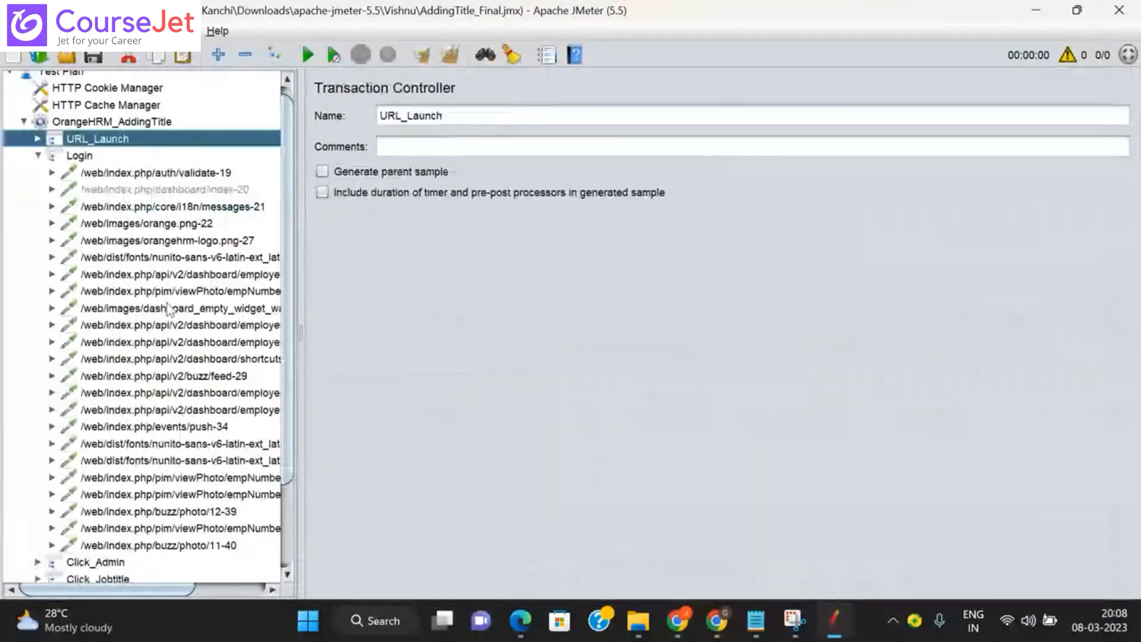
left_click(38, 156)
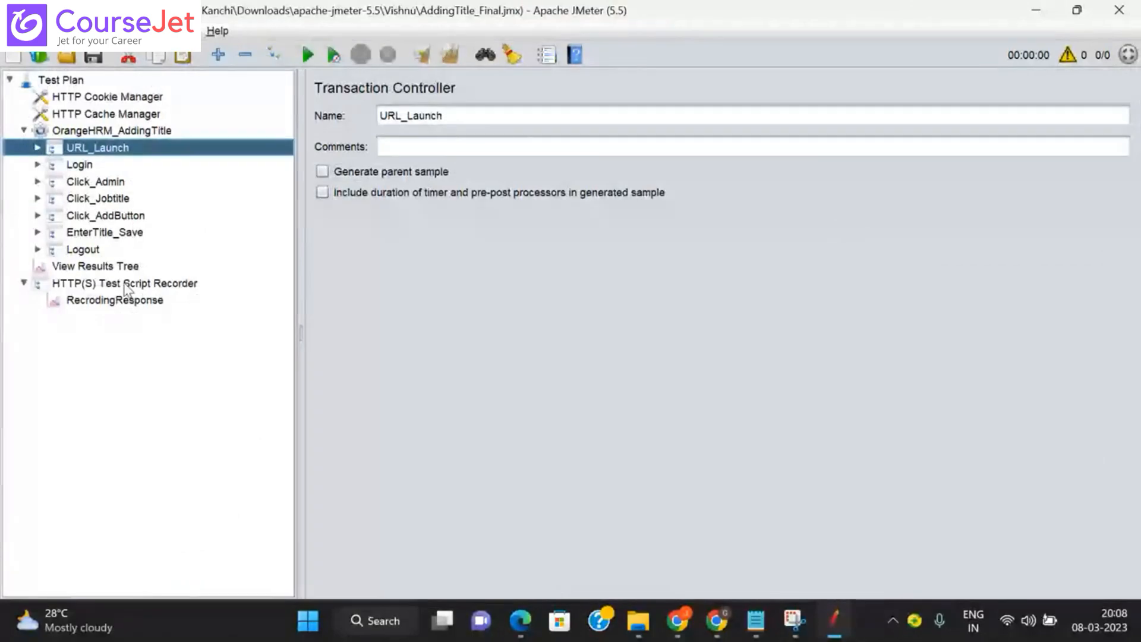
left_click(119, 300)
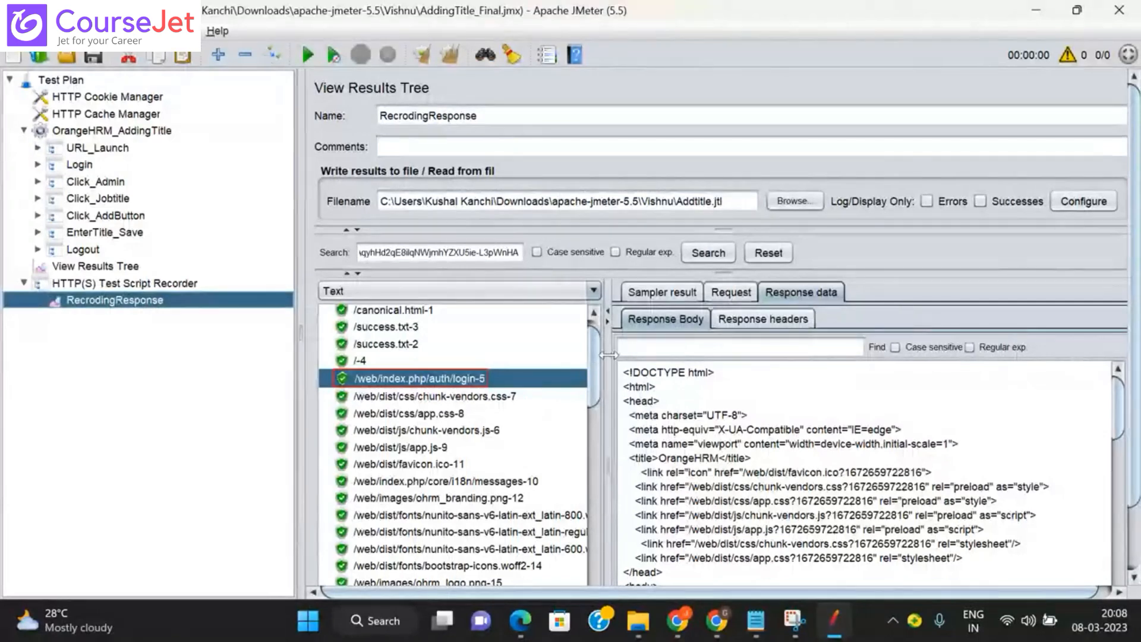
Step: Widen the response view and paste the copied token into the Response Body find field
left_click_drag(608, 355, 485, 355)
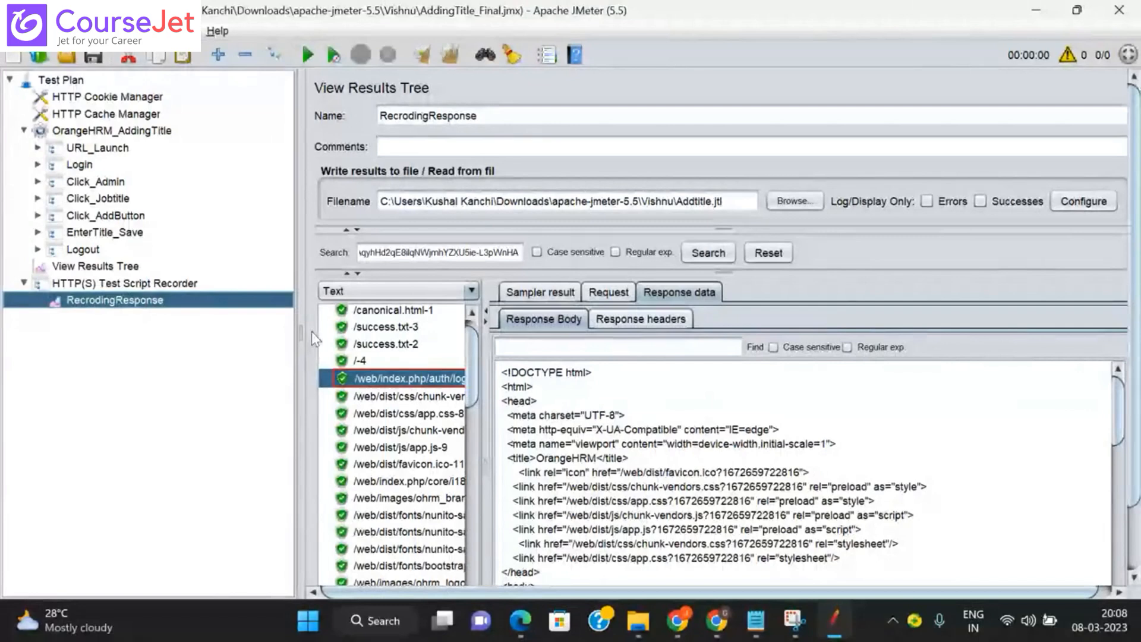
left_click_drag(300, 331, 254, 328)
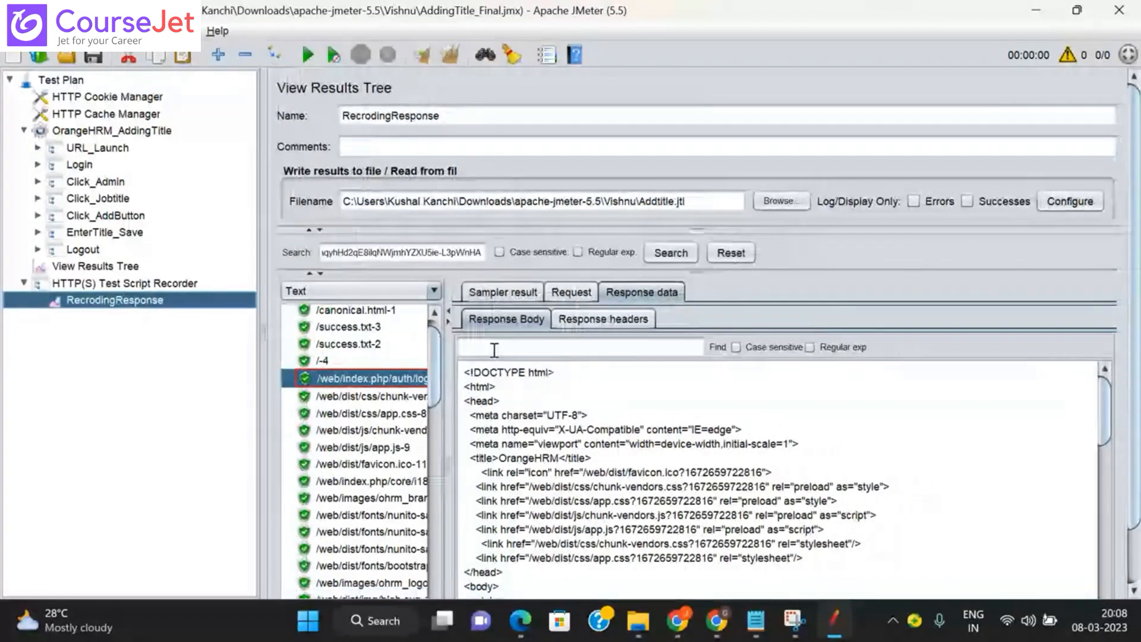
left_click(405, 252)
key("ctrl+a")
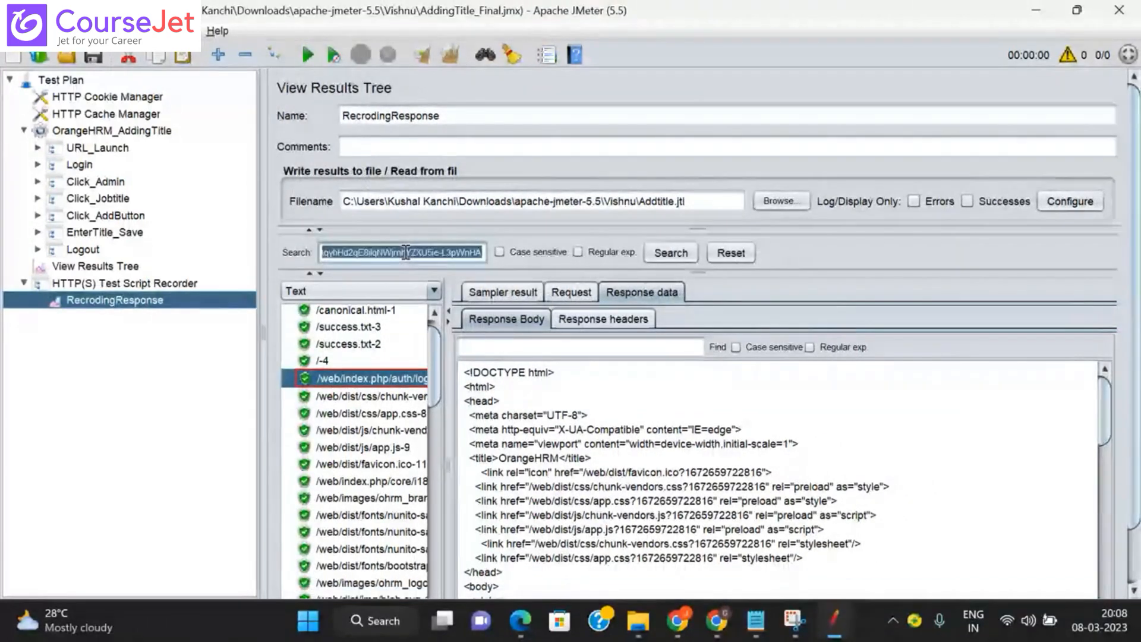
left_click(533, 346)
key("ctrl+v")
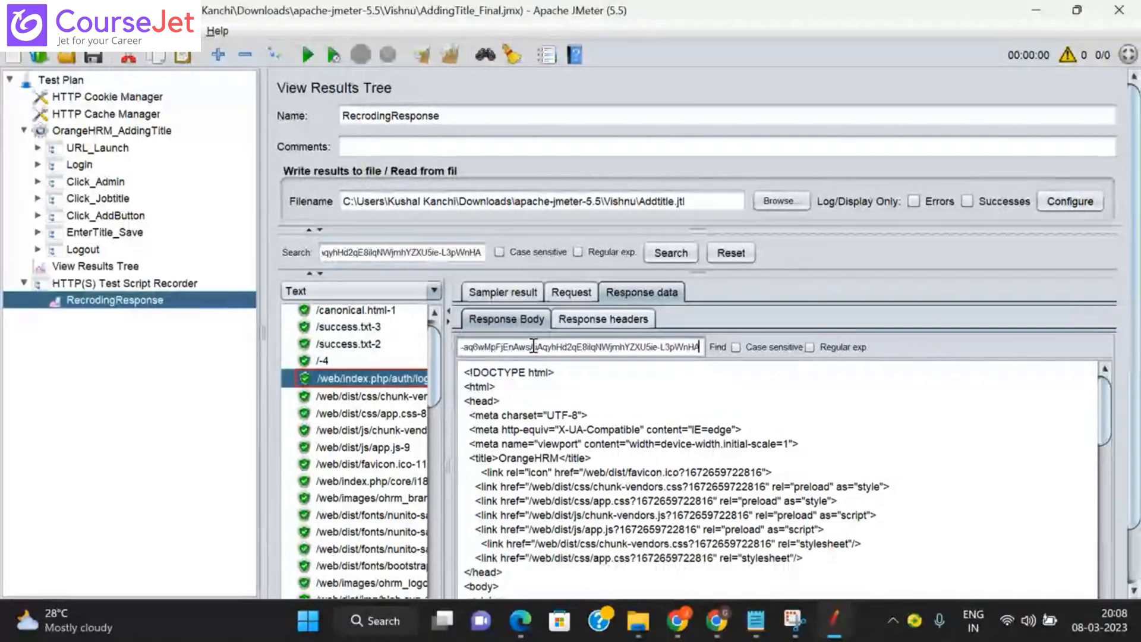
Step: Find the token's match in the auth-login :token attribute, then open the empty View Results Tree
left_click(717, 347)
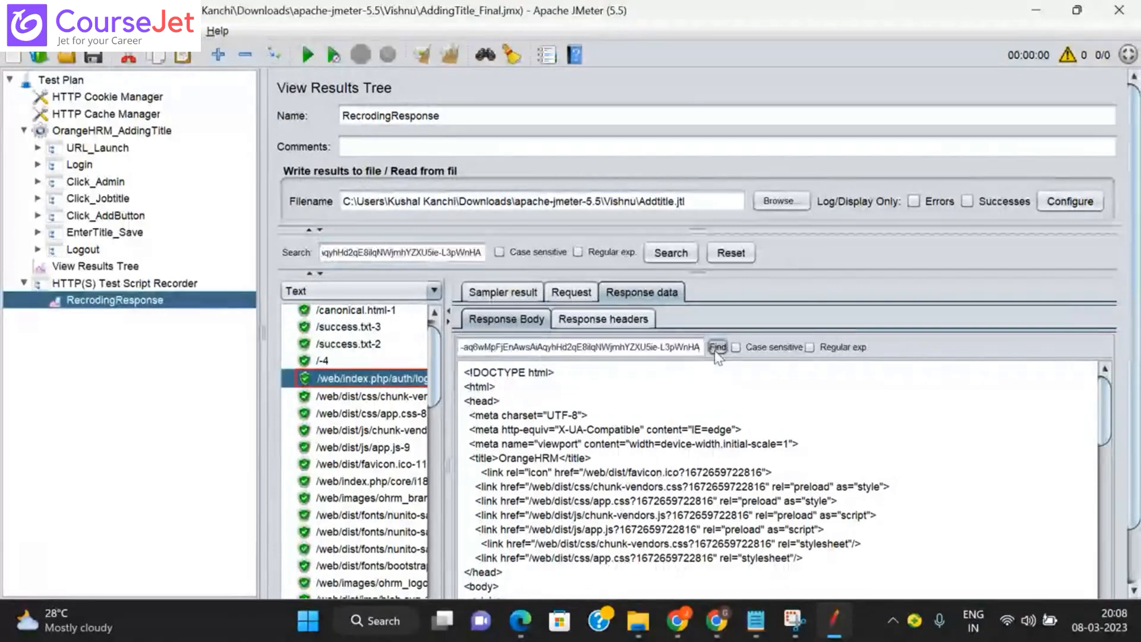
left_click(715, 350)
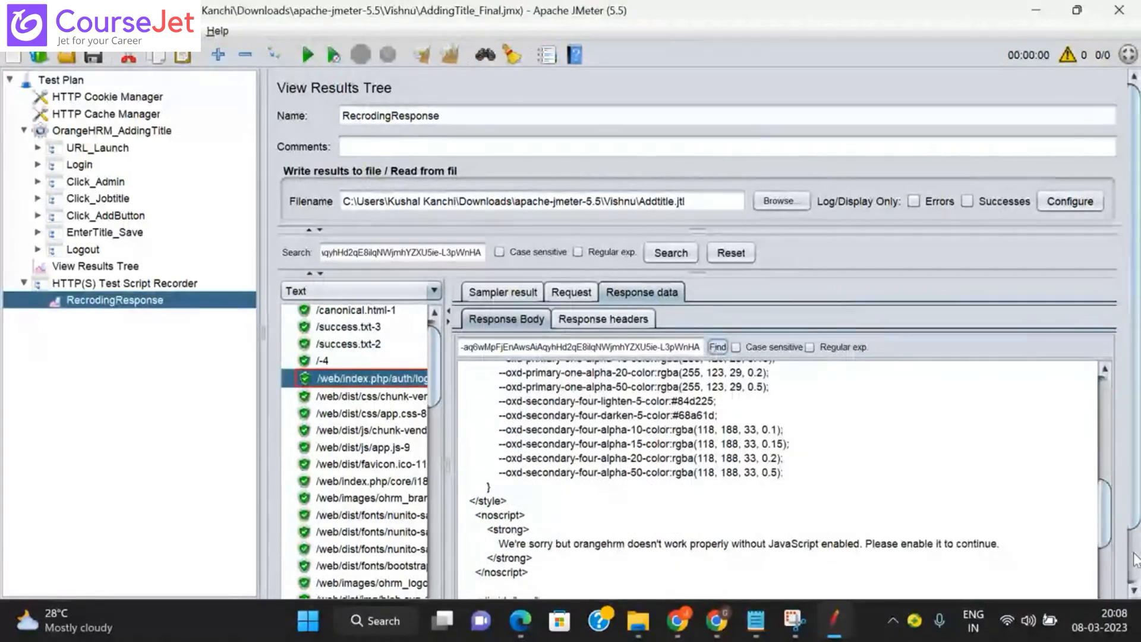
scroll(1135, 558, "down", 3)
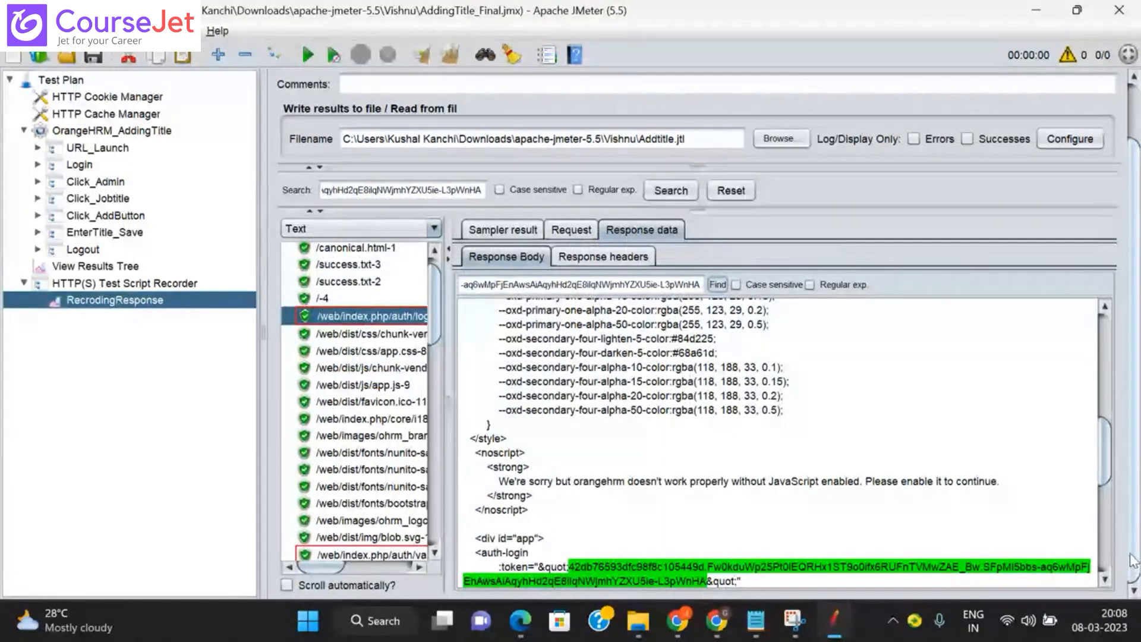
scroll(1107, 579, "down", 2)
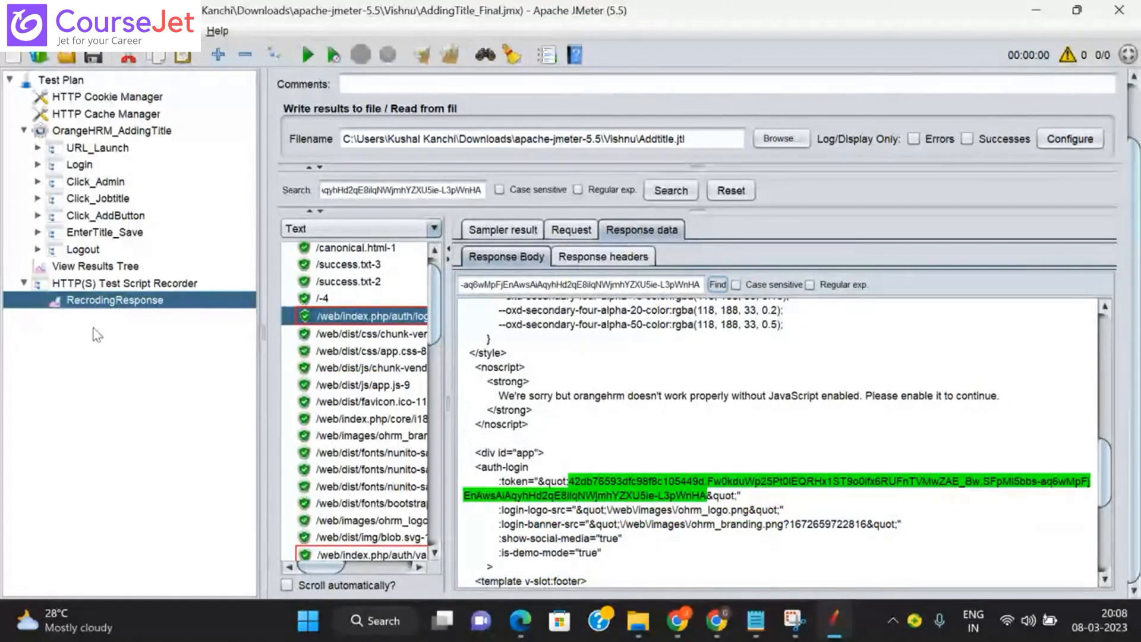
left_click(95, 266)
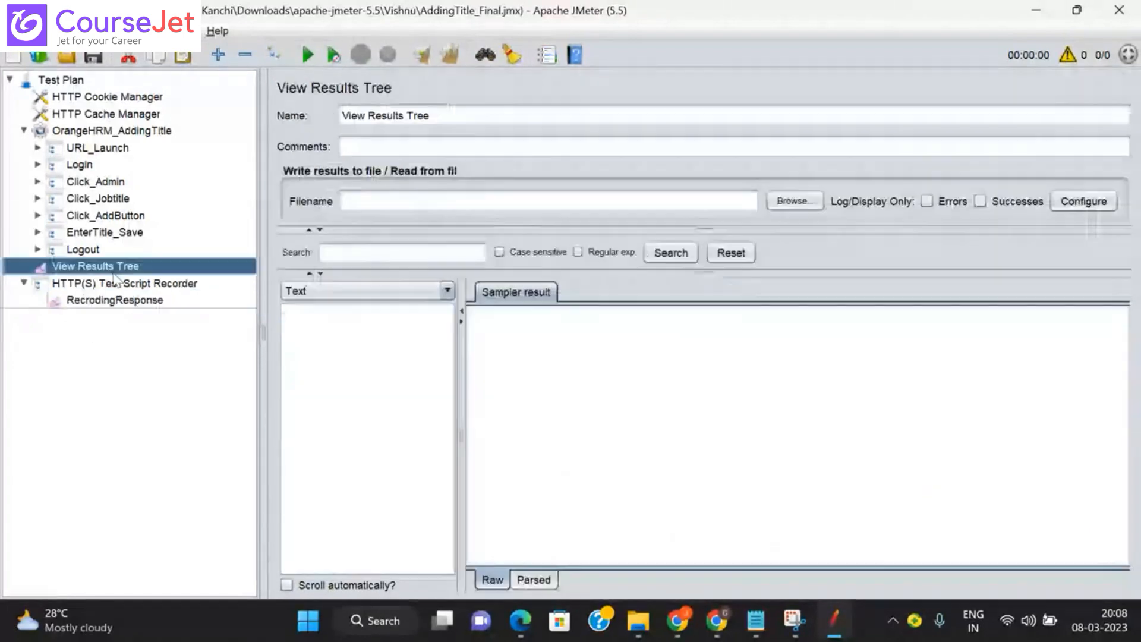
Step: Enable 'Generate parent sample' on the URL_Launch, Login and Click_Admin transaction controllers
left_click(98, 148)
left_click(286, 171)
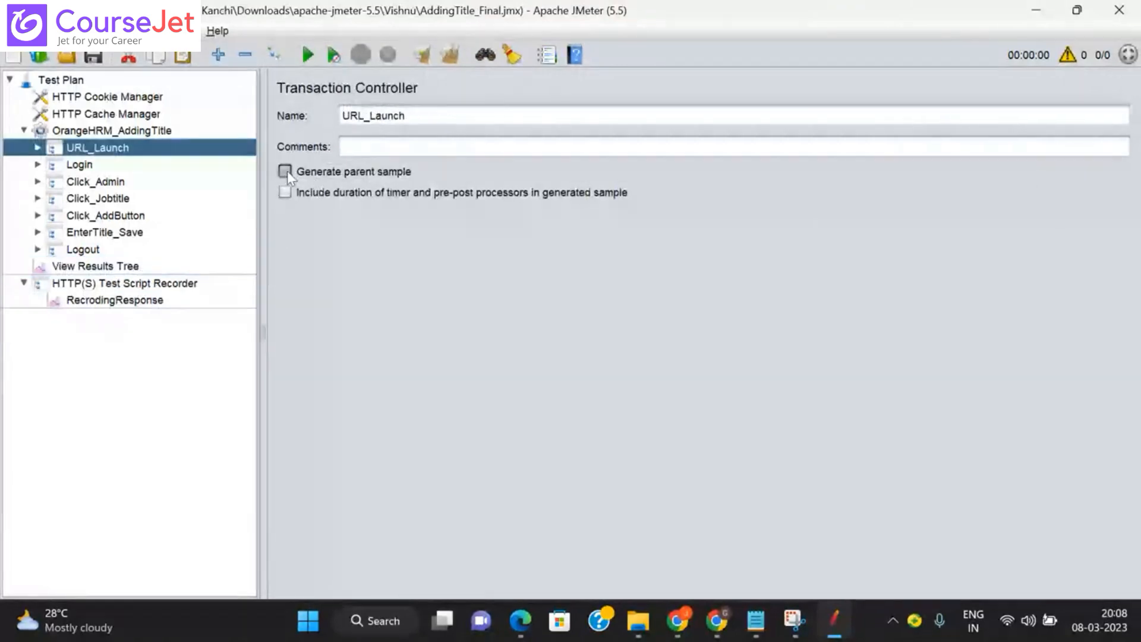
left_click(191, 166)
left_click(291, 173)
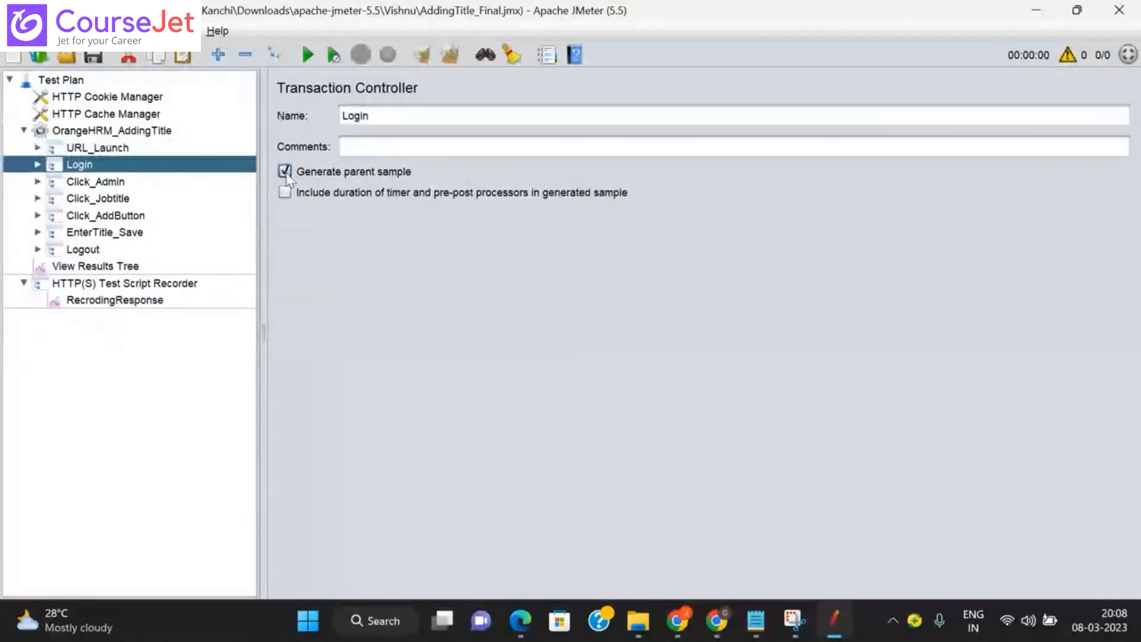
left_click(74, 181)
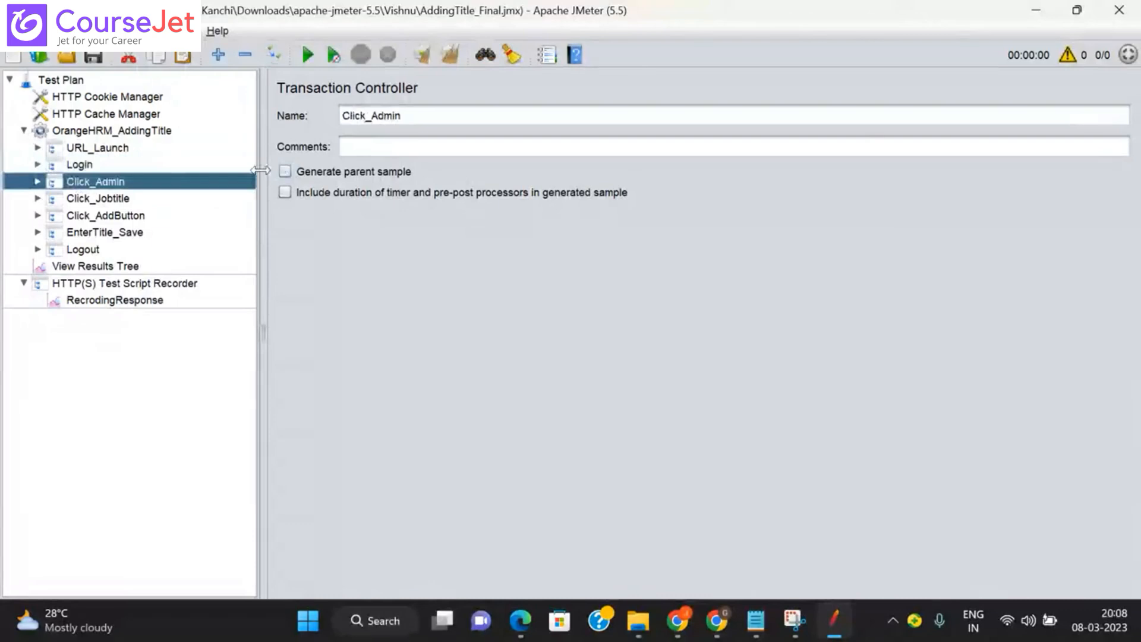
left_click(285, 172)
Step: Enable 'Generate parent sample' on Click_Jobtitle through Logout, then show View Results Tree
left_click(173, 198)
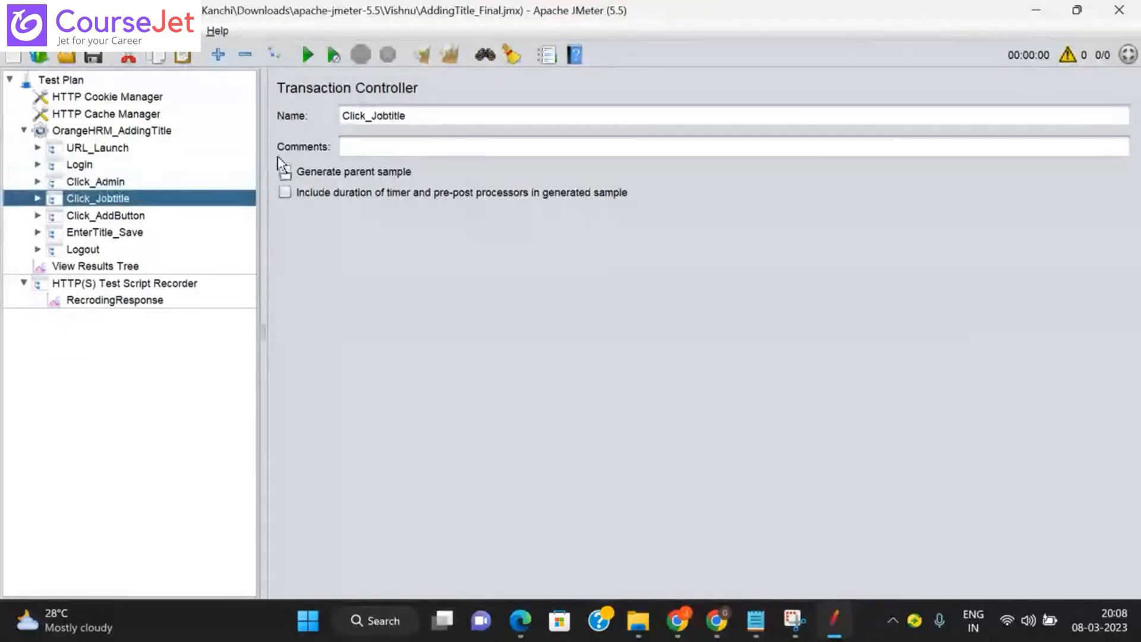
left_click(291, 172)
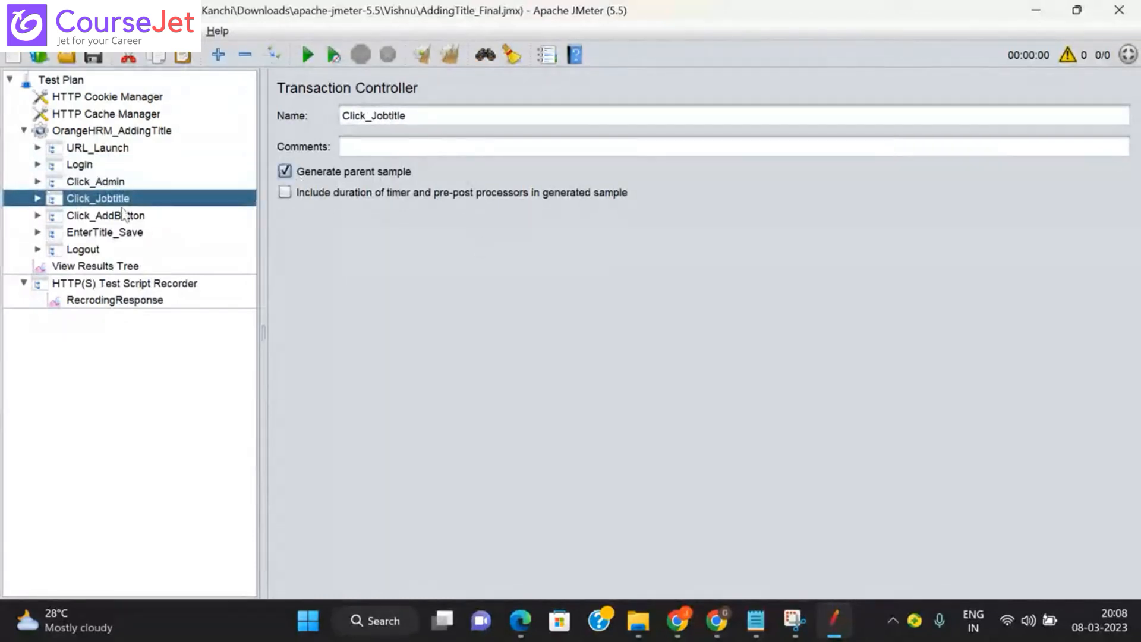
left_click(123, 216)
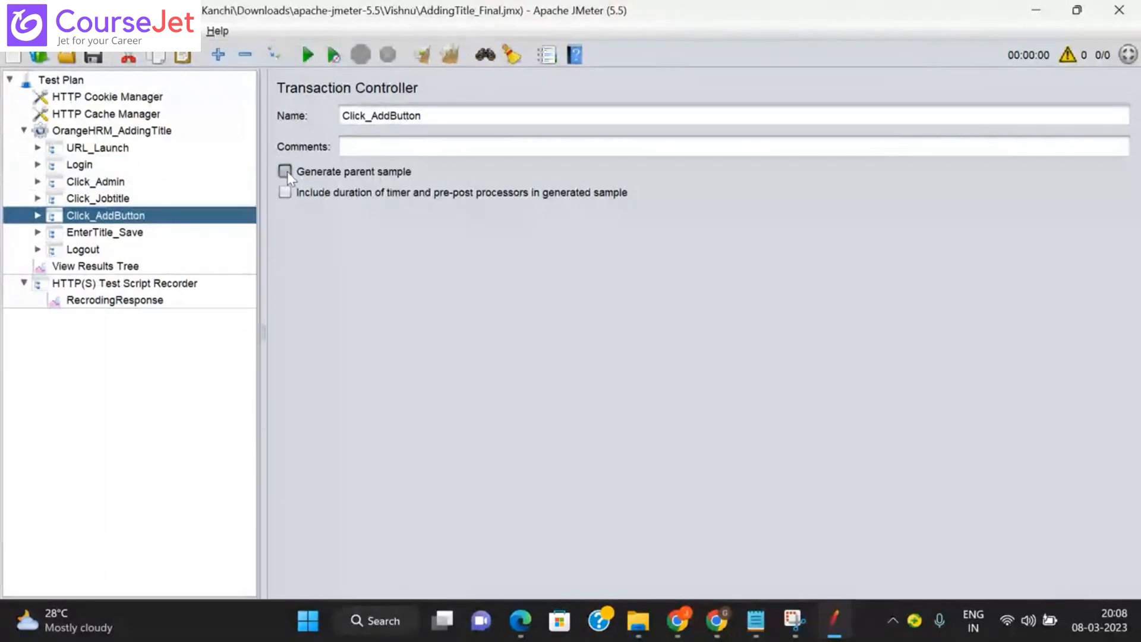
left_click(131, 233)
left_click(285, 172)
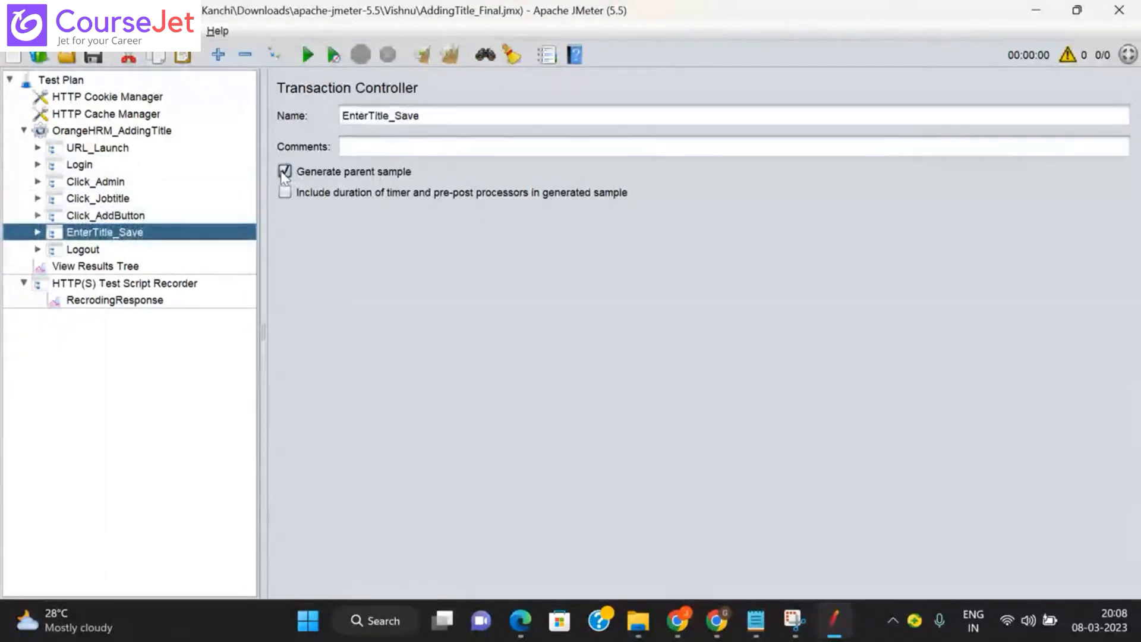
left_click(81, 252)
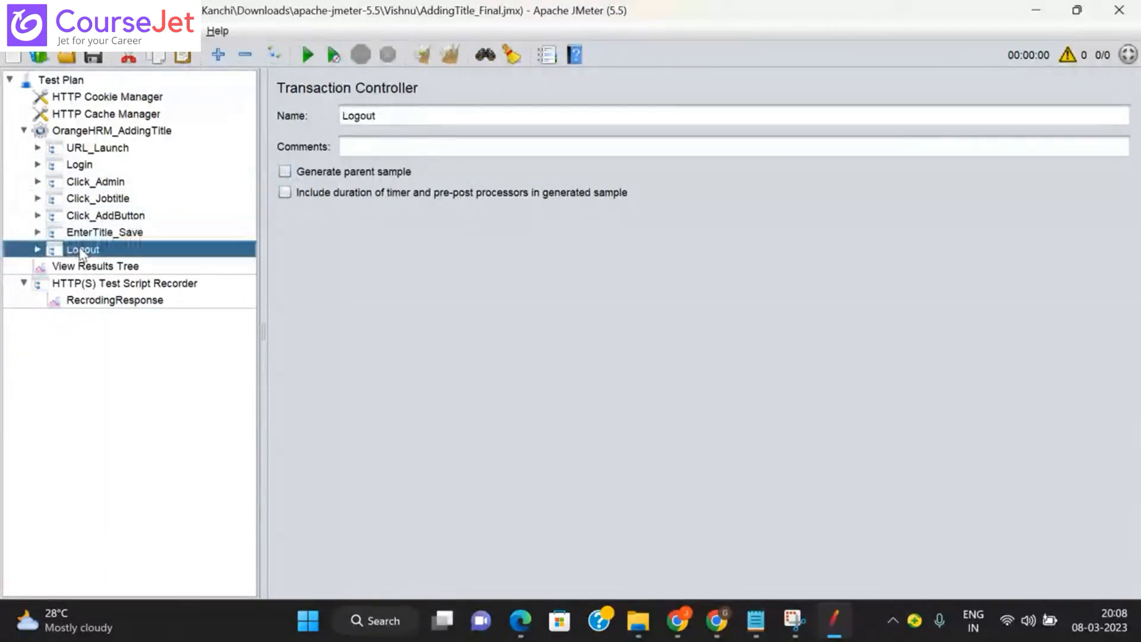
left_click(285, 172)
left_click(129, 269)
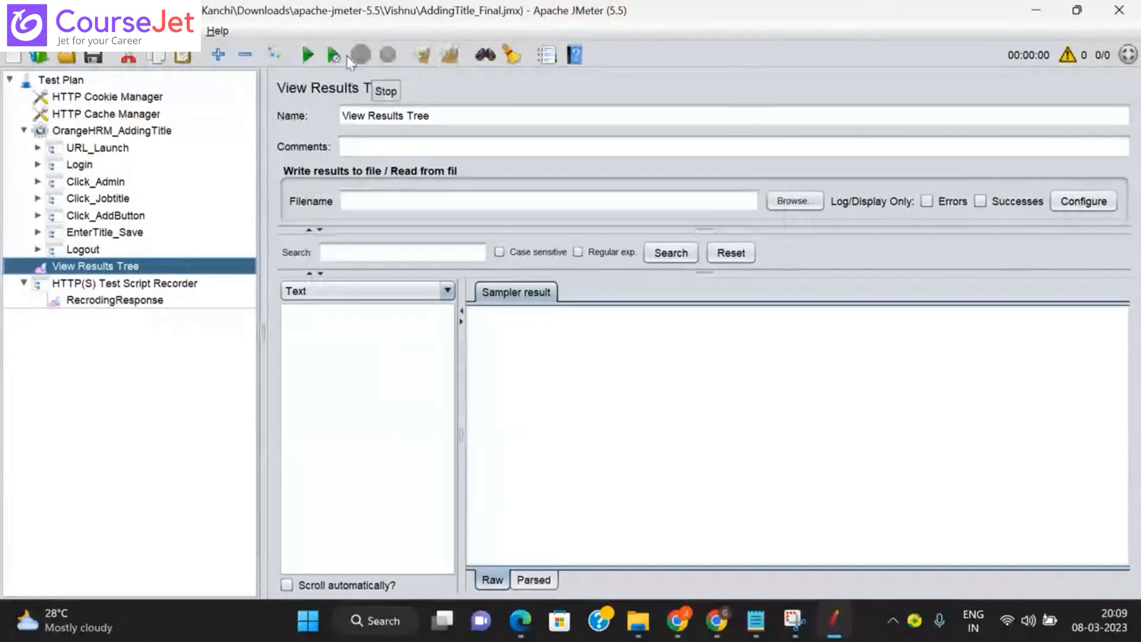
Step: Cancel the run at the existing-file warning, disable RecrodingResponse, and restart the test from View Results Tree
left_click(308, 59)
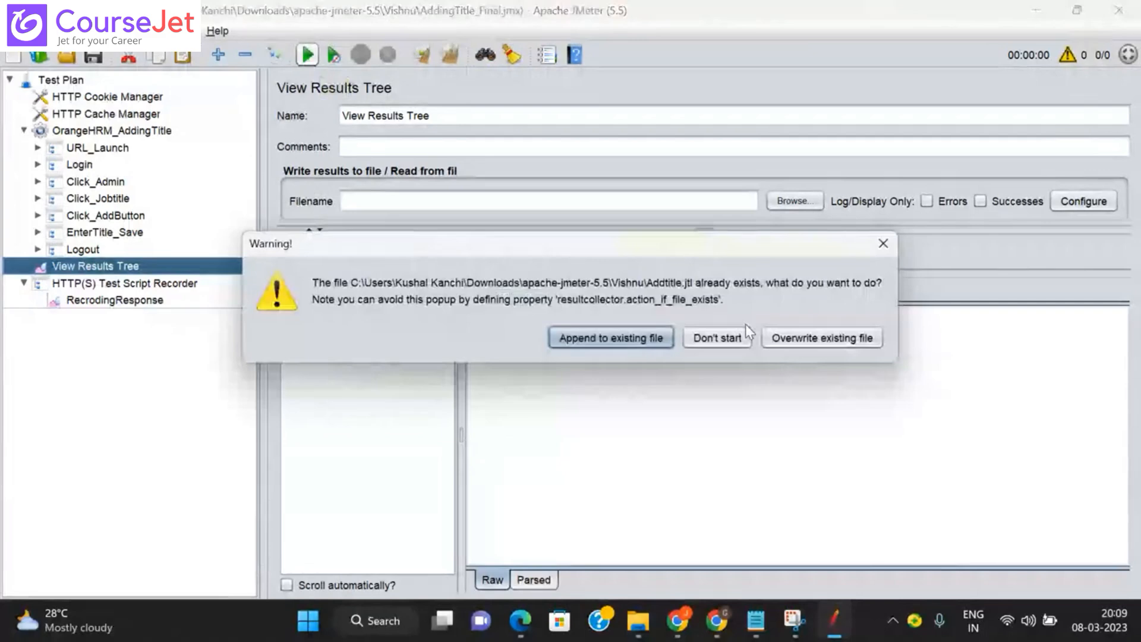
left_click(736, 337)
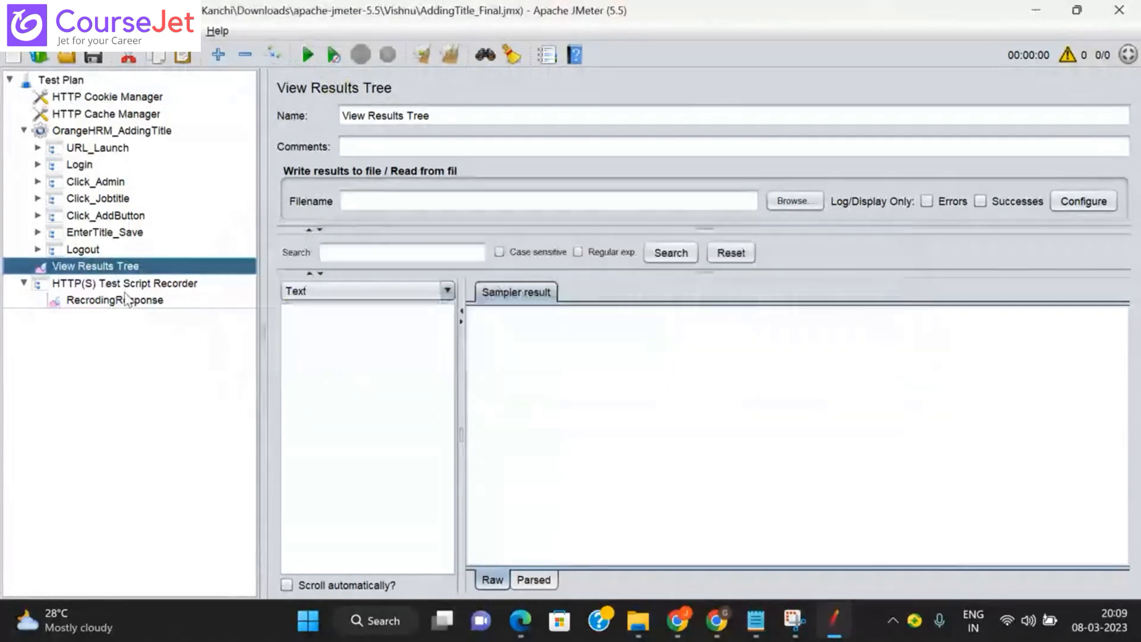
left_click(126, 300)
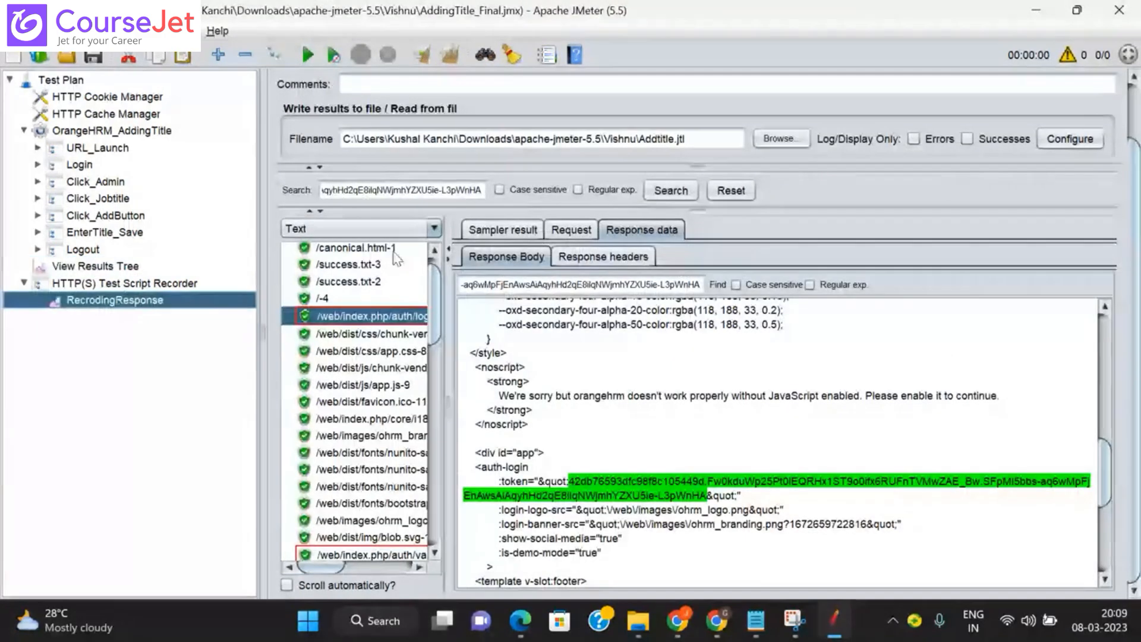
left_click(274, 56)
left_click(241, 269)
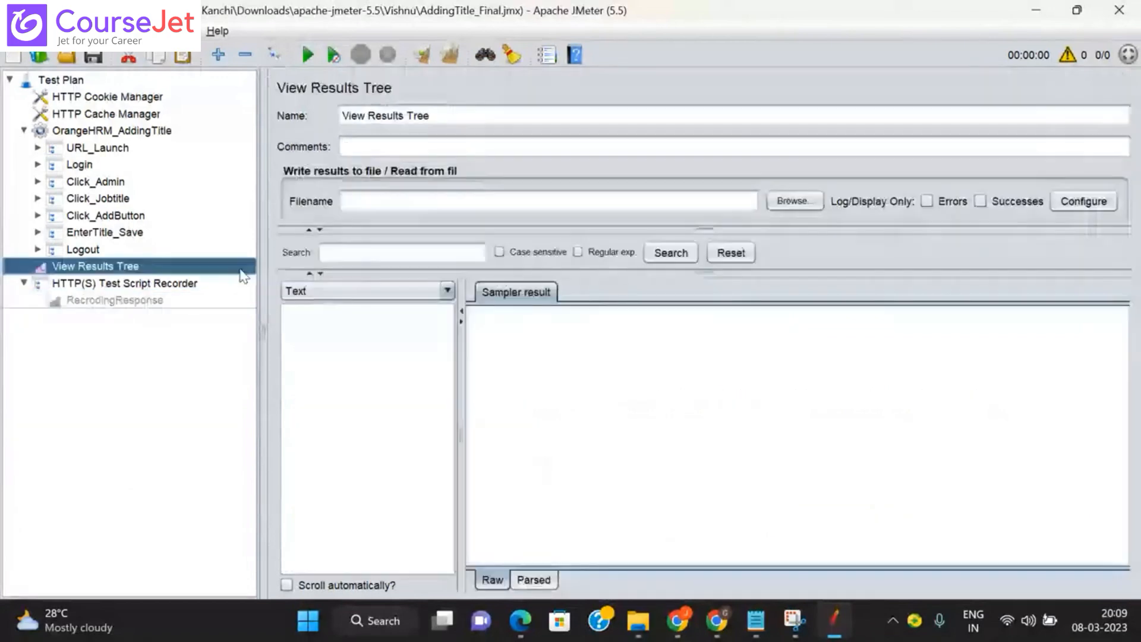
left_click(307, 56)
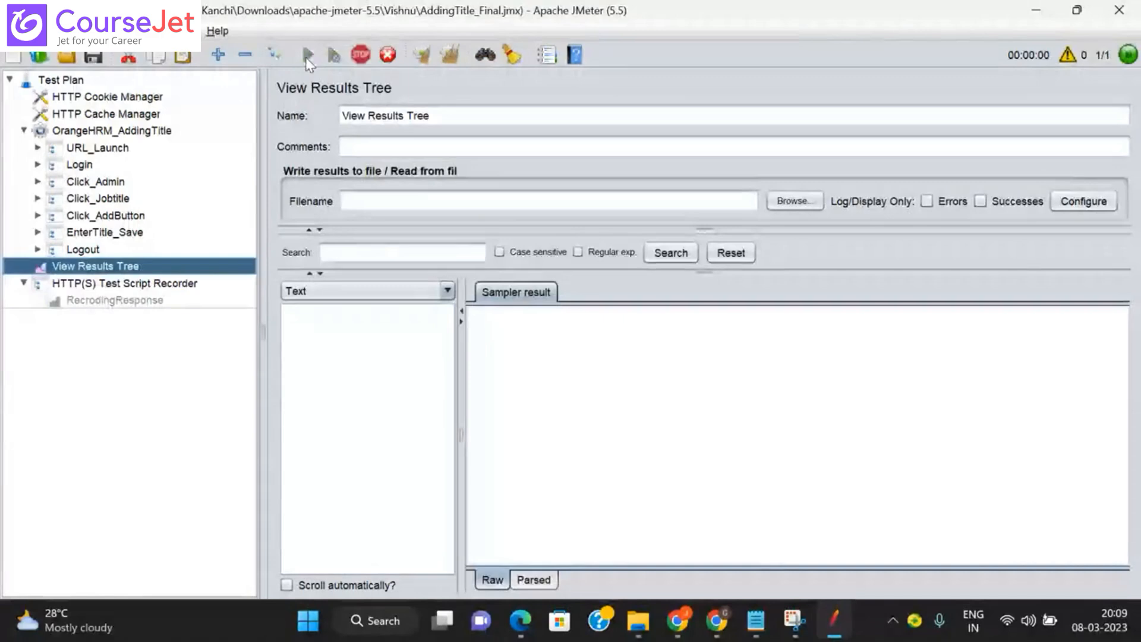
Step: Open the new run's login-5 result under URL_Launch, comparing it with RecrodingResponse's recorded sample
left_click_drag(461, 382, 496, 381)
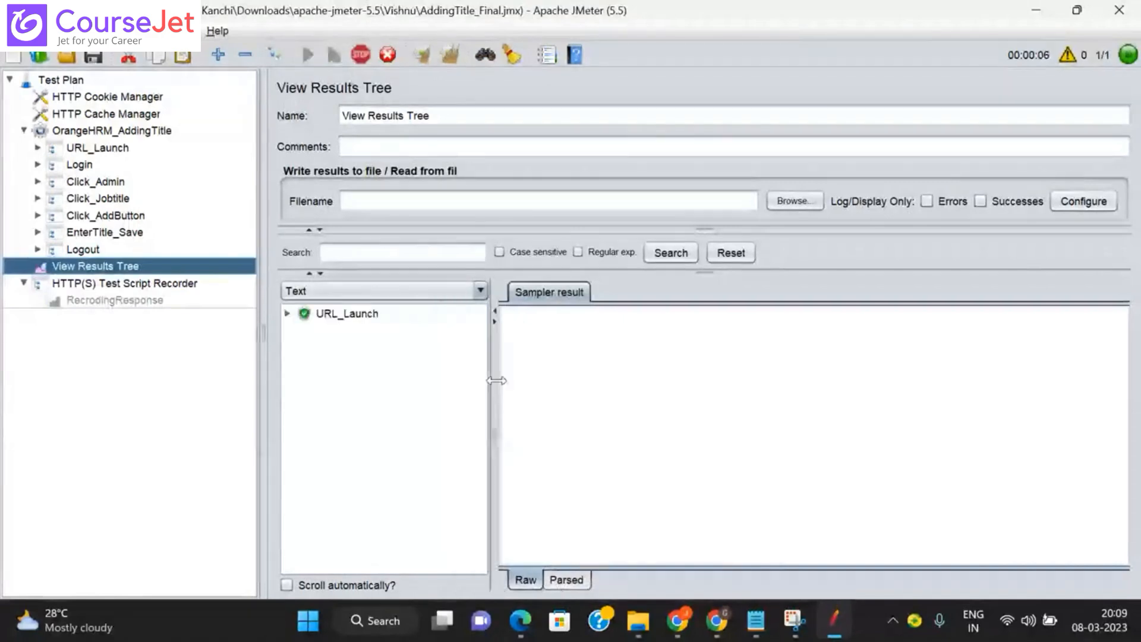
left_click(288, 314)
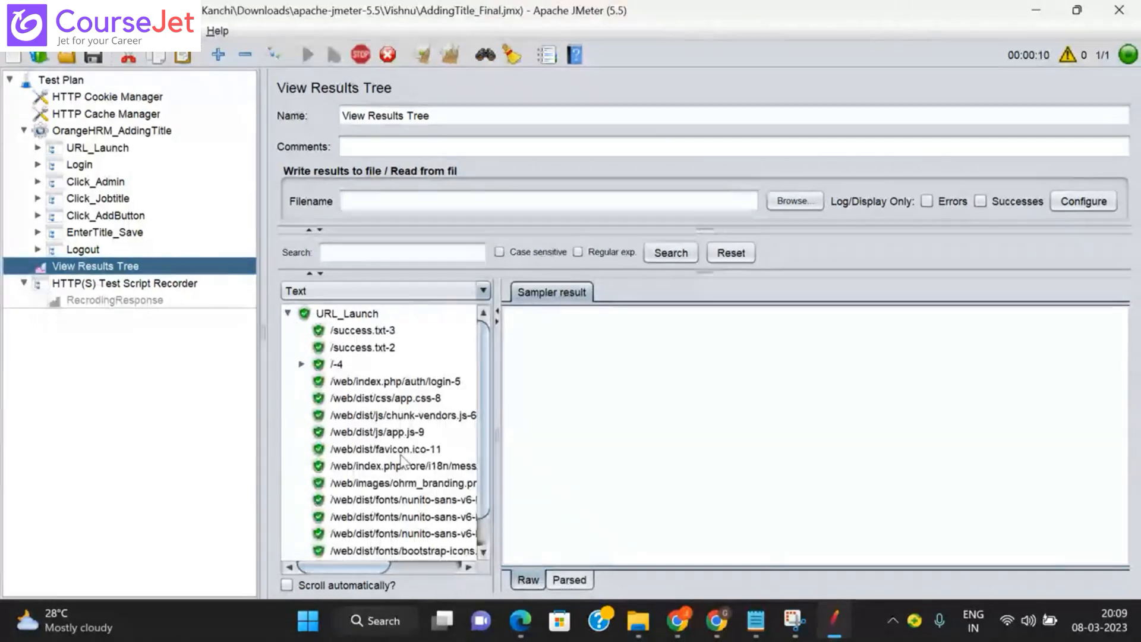
left_click(443, 387)
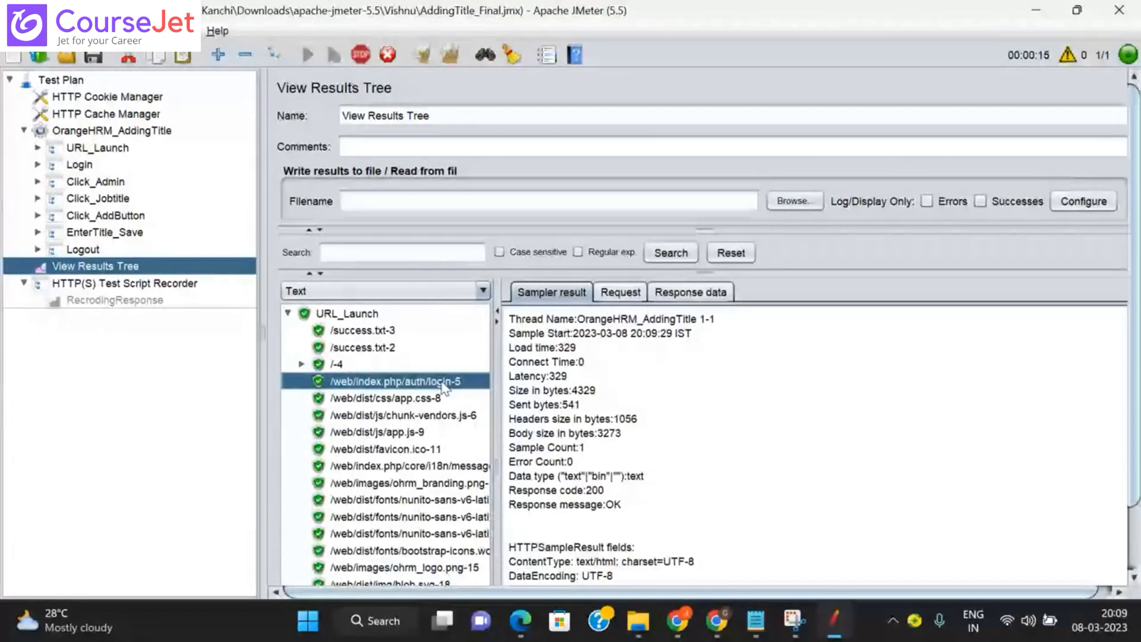
left_click(126, 302)
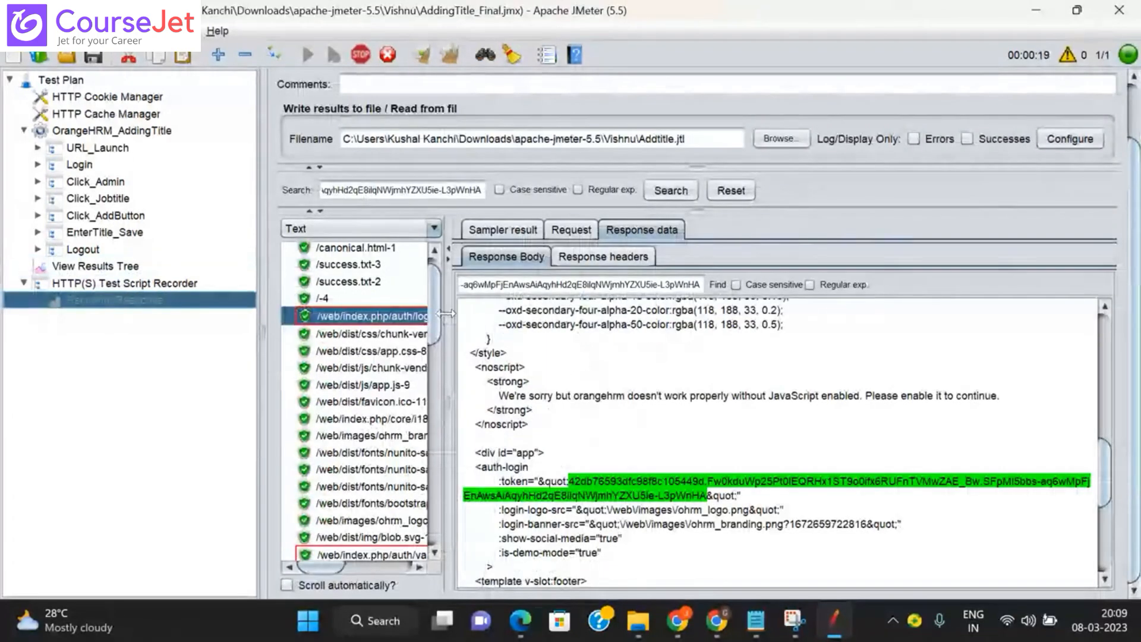
left_click_drag(446, 314, 506, 314)
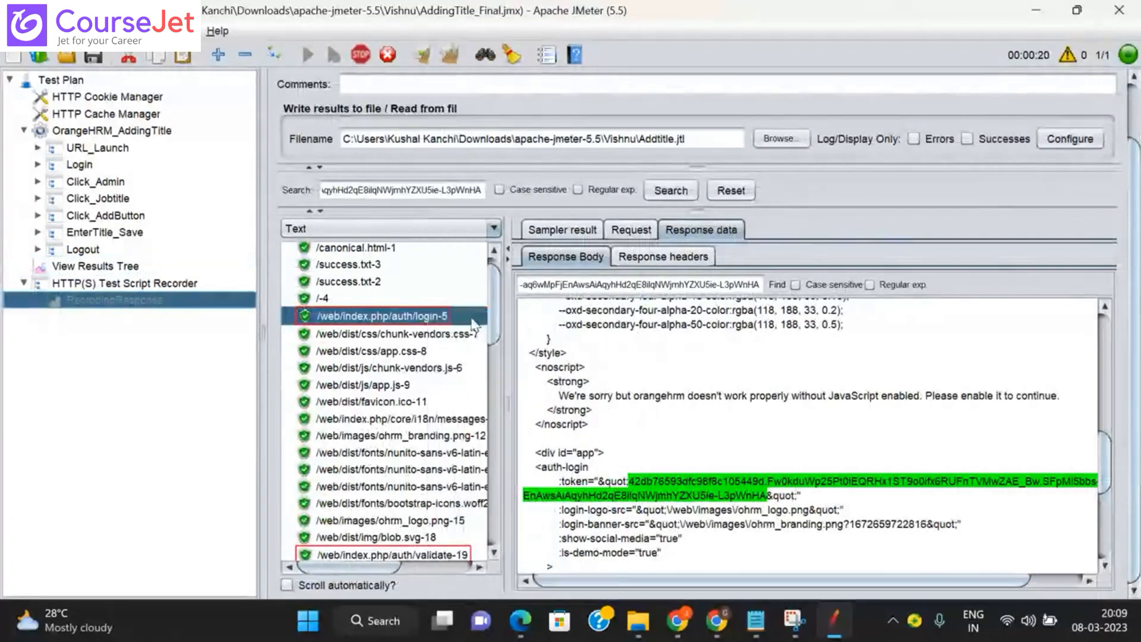
left_click(119, 270)
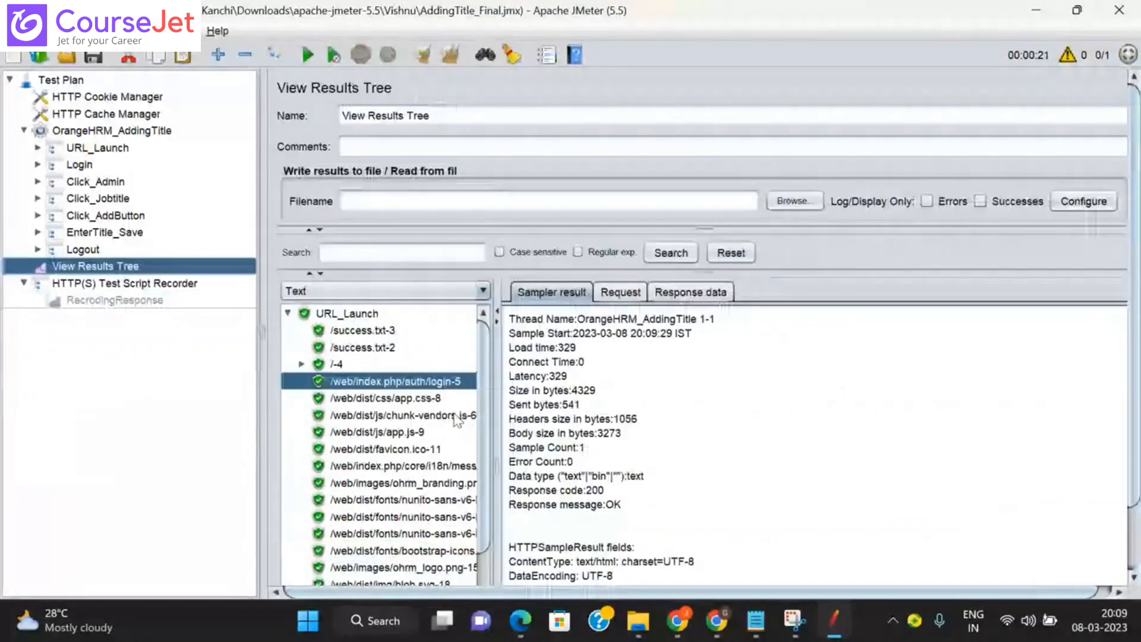
Step: Search the new login-5 response body for the recorded token, finding no match
left_click(693, 294)
left_click(600, 340)
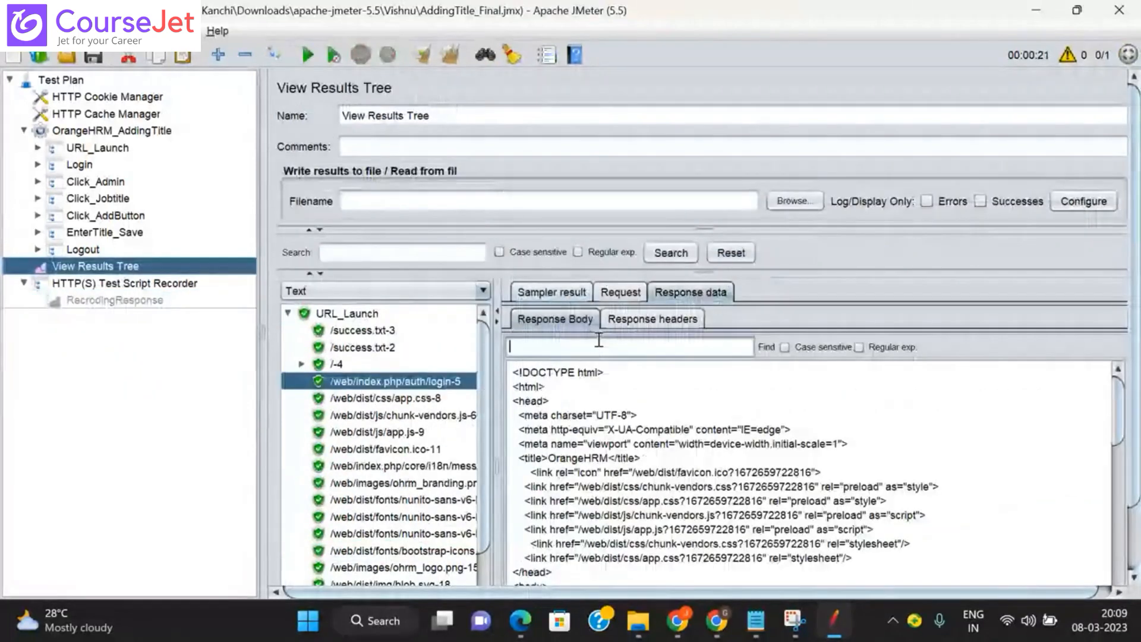
key("ctrl+v")
left_click(766, 347)
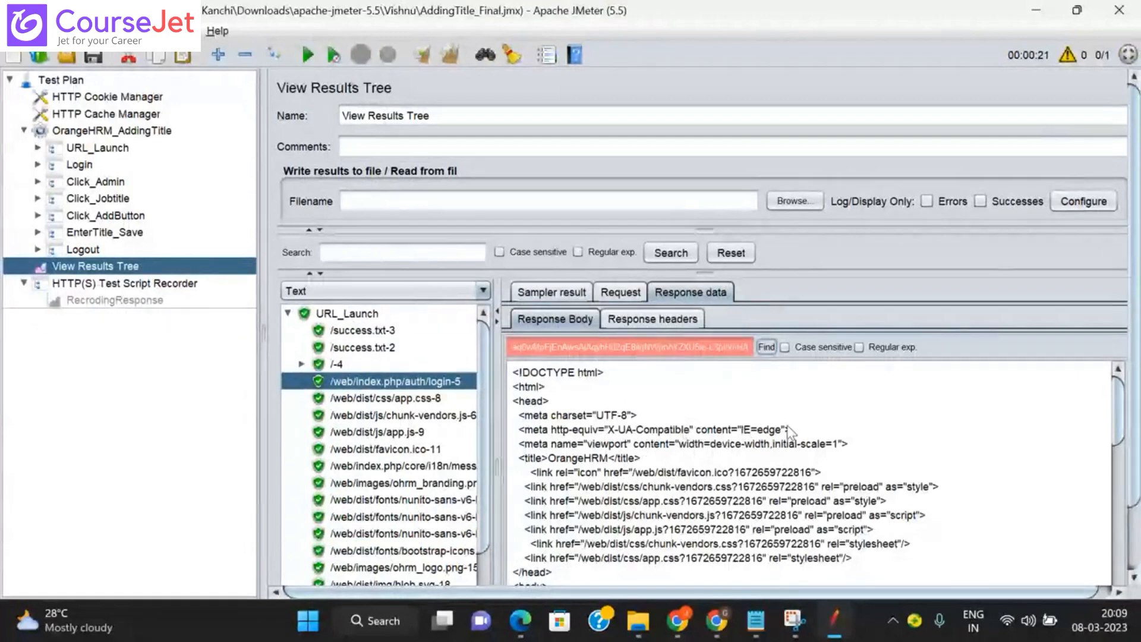
left_click(765, 352)
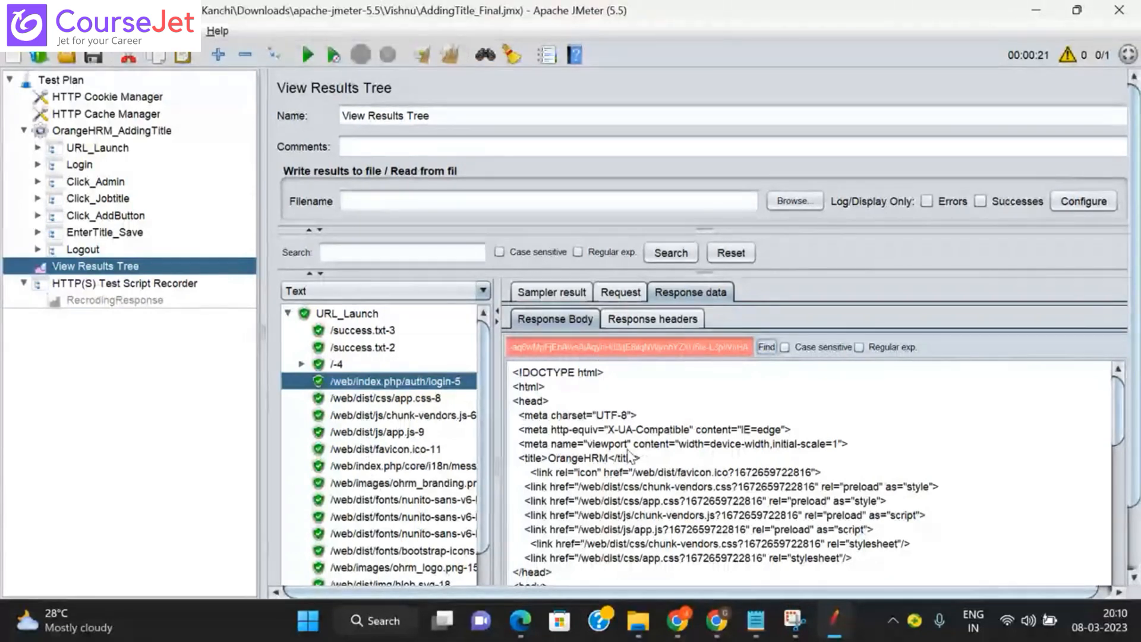
Step: Scroll to the auth-login :token attribute and select the new token value
left_click(1130, 551)
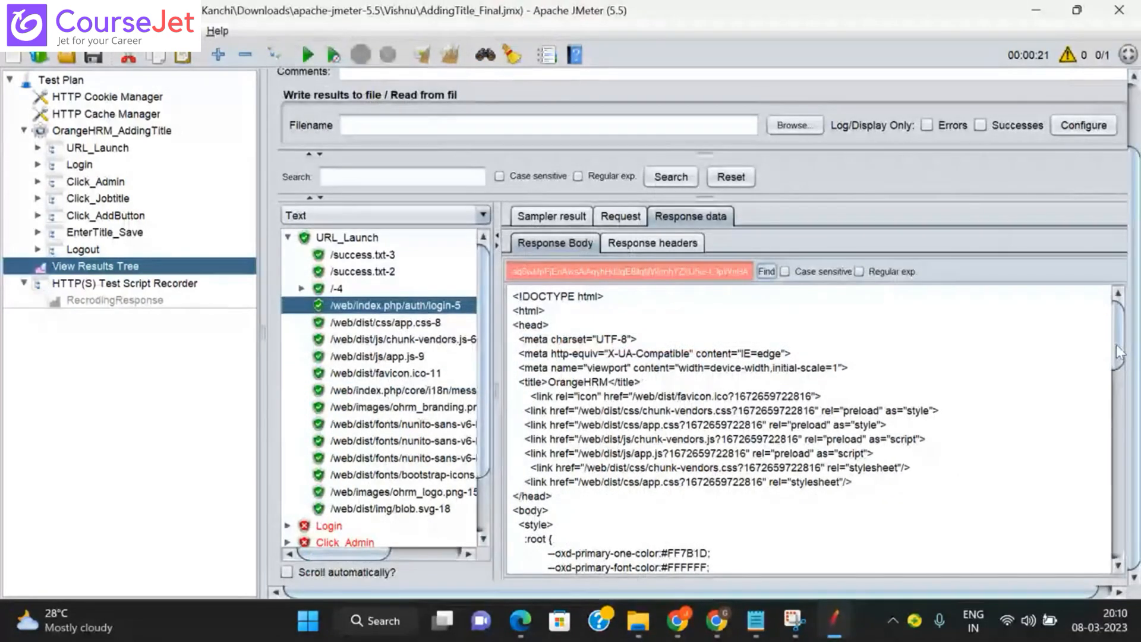
left_click(1118, 404)
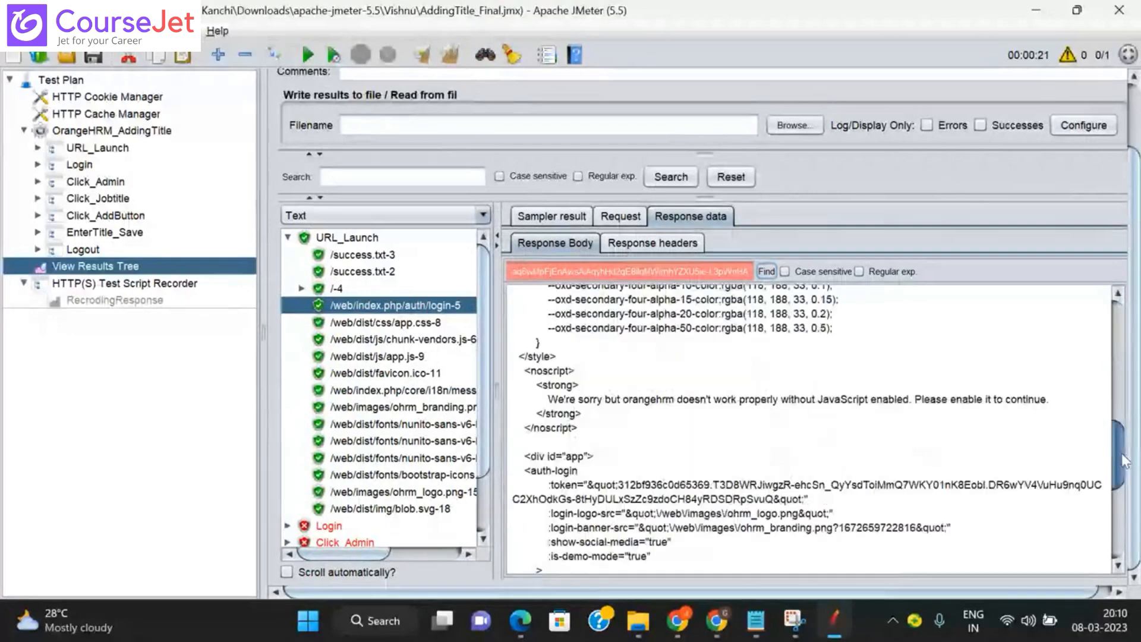
left_click_drag(1122, 454, 1122, 458)
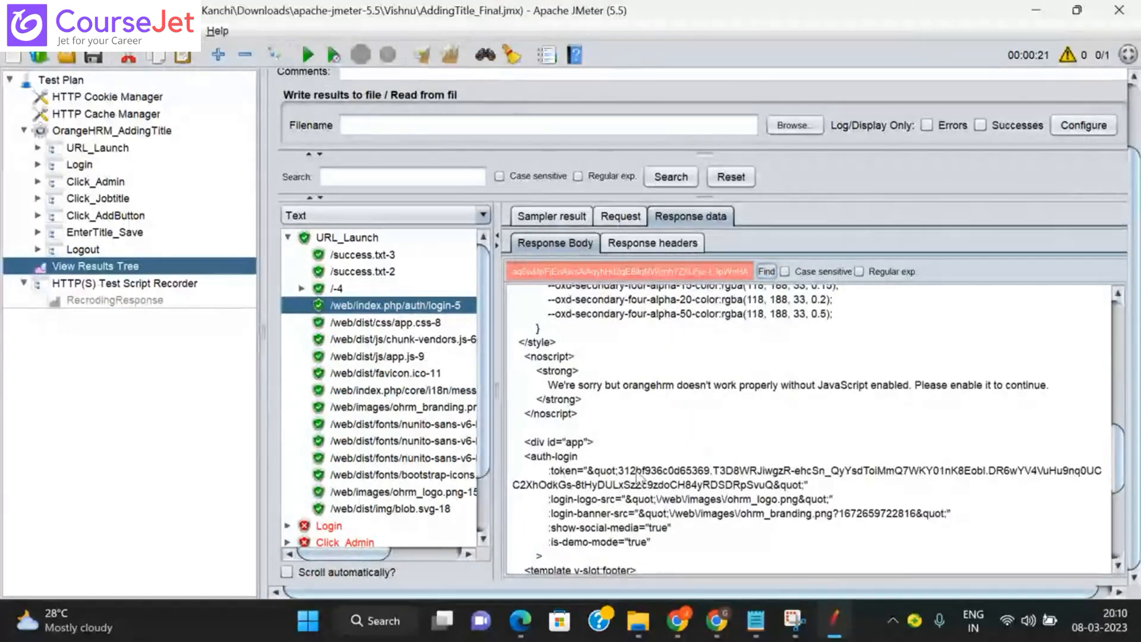
left_click_drag(618, 471, 776, 494)
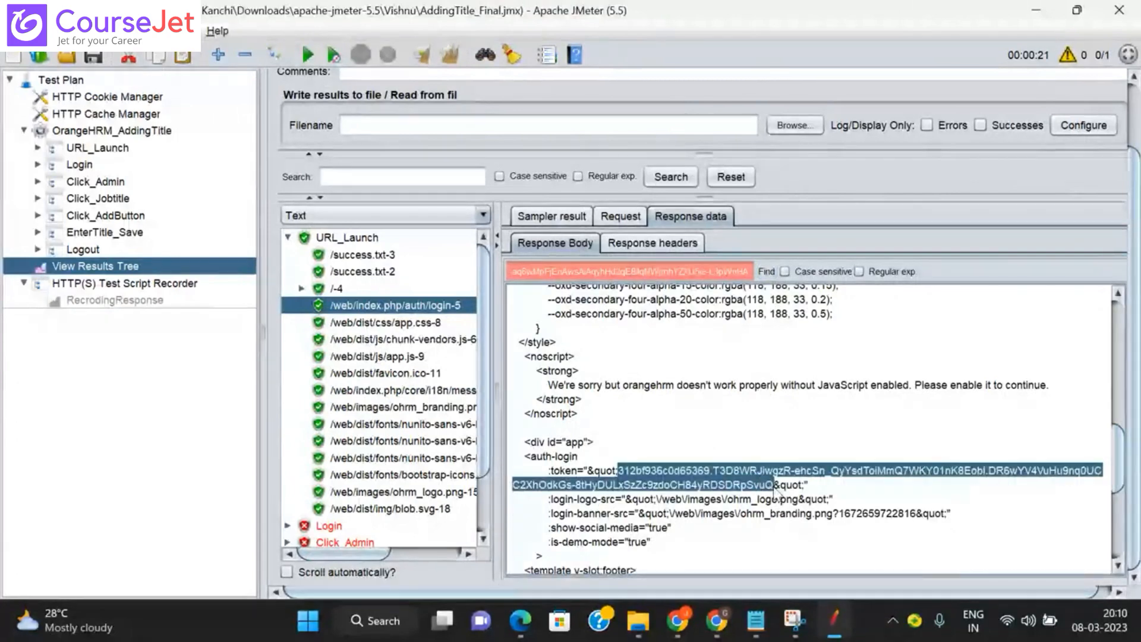
left_click(756, 621)
Step: Paste the new run's login token on a new line below the 2nd login token
left_click(361, 341)
key("Return")
key("Return")
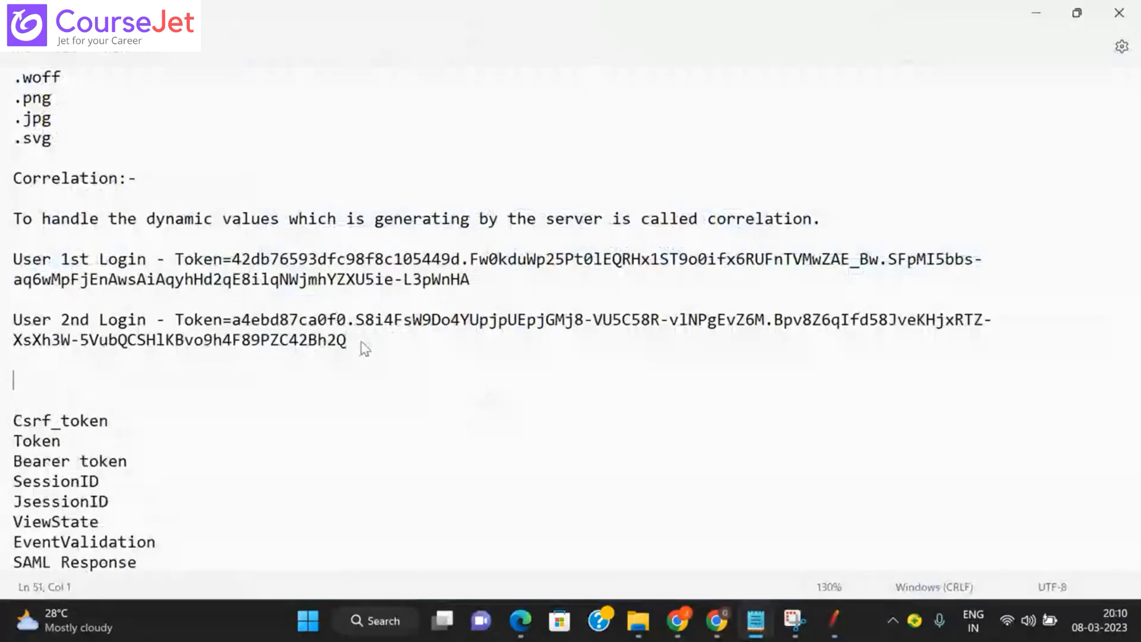
key("ctrl+v")
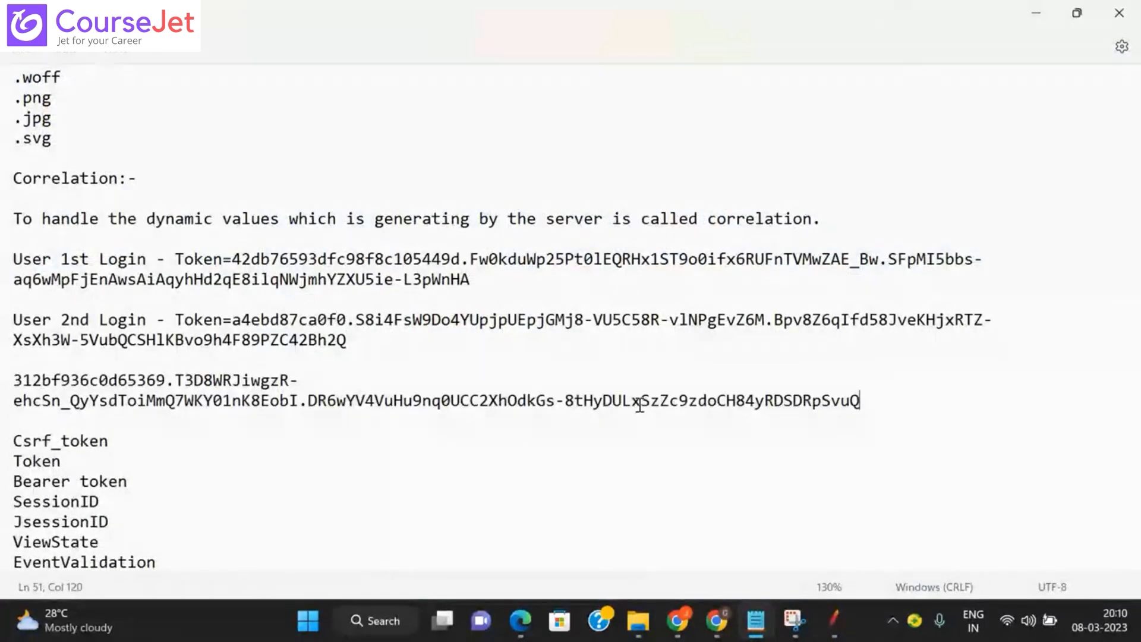
left_click(833, 623)
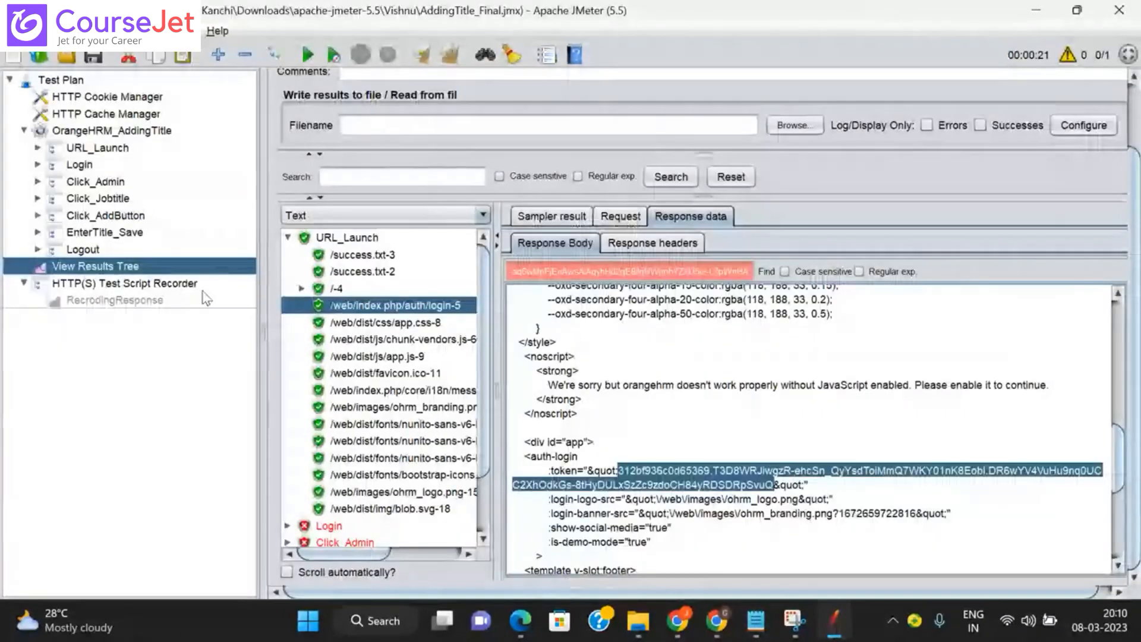
Step: Return to the RecrodingResponse listener showing the recorded login-5 response body
left_click(125, 302)
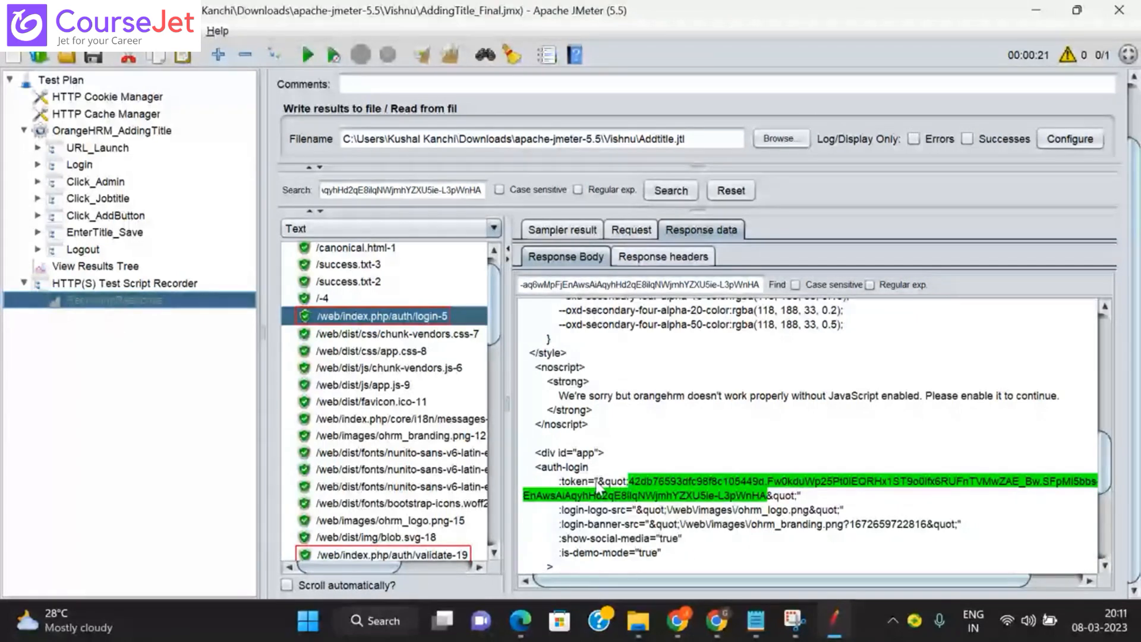
Step: Select the recorded auth-login :token value and open the response renderer dropdown
left_click_drag(559, 481, 799, 496)
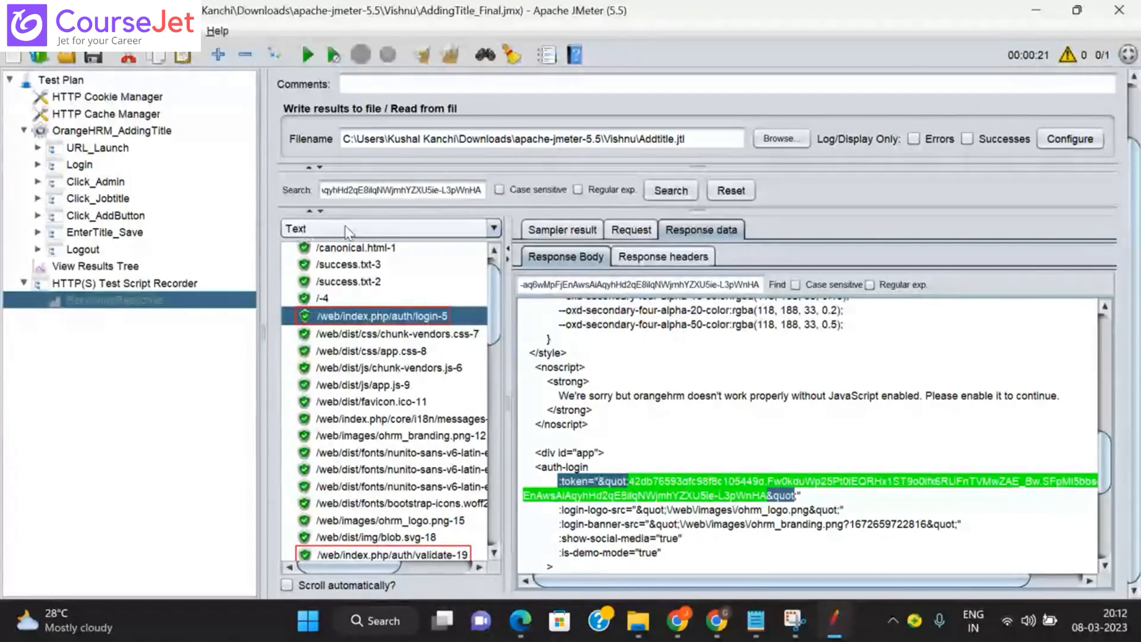
left_click(495, 230)
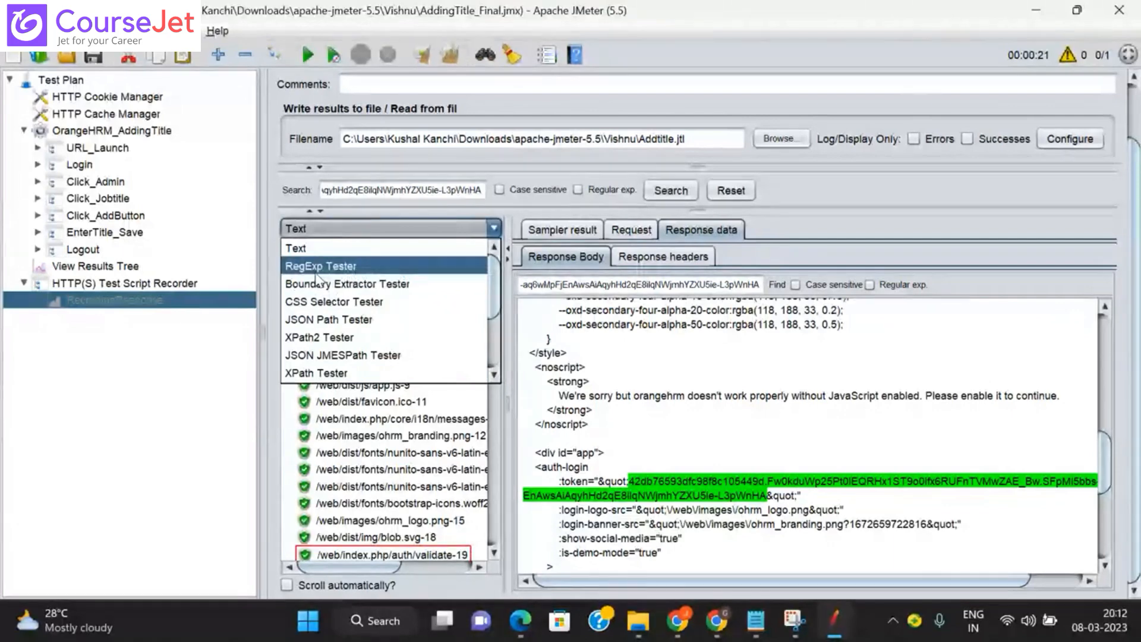
Step: Show the login-5 response in RegExp Tester and paste the copied token line as the expression
left_click(318, 266)
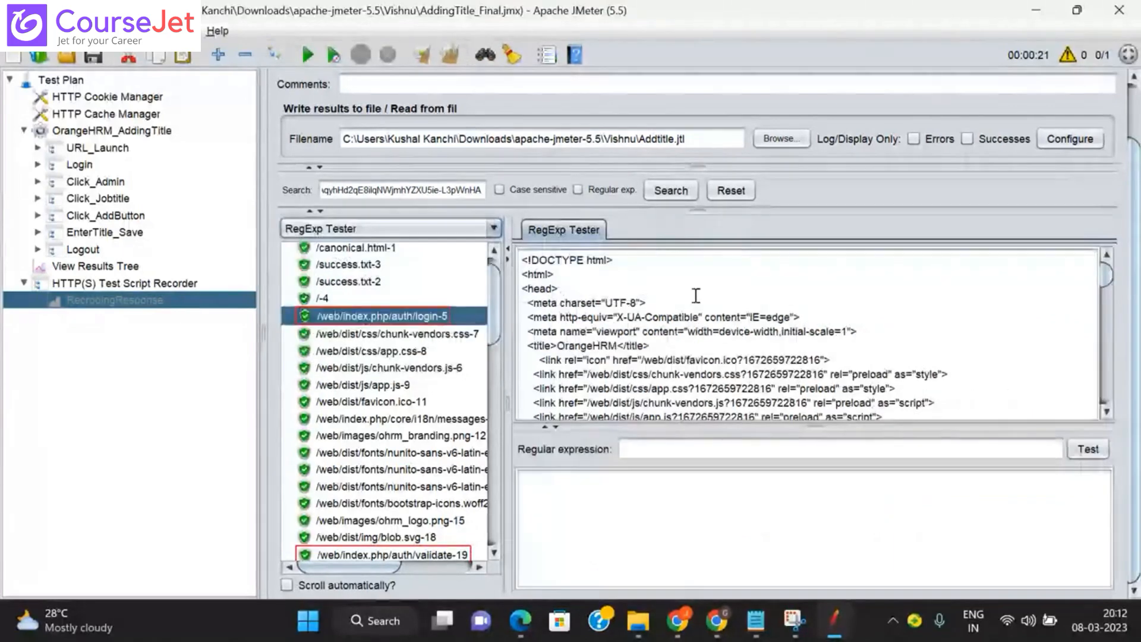
left_click(653, 448)
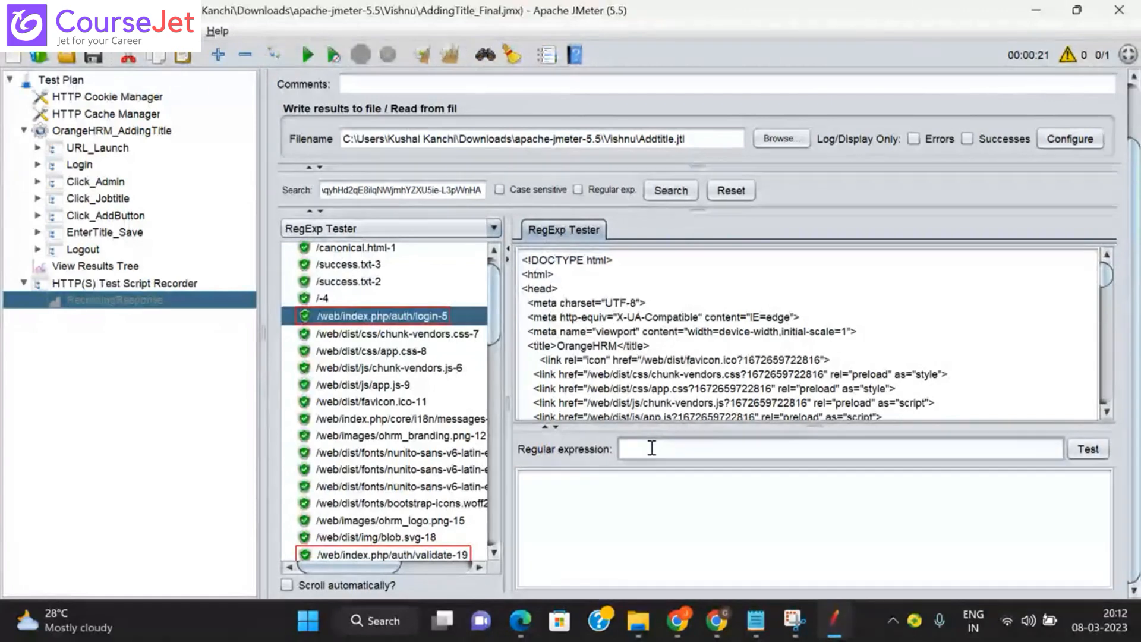
key("ctrl+v")
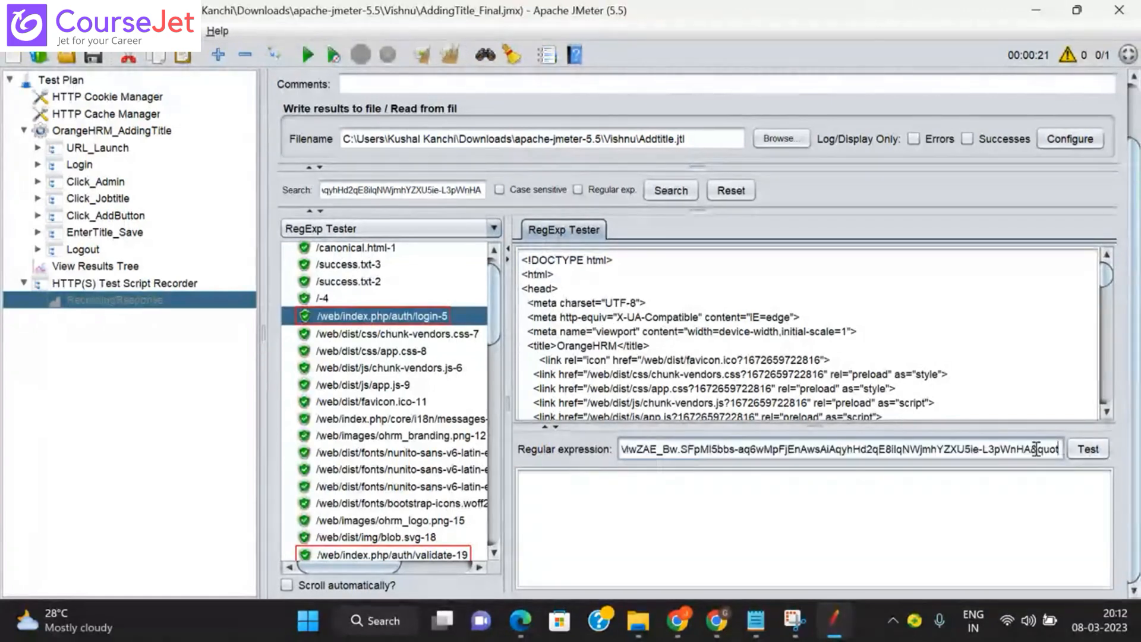
Step: Delete the token value so the expression reads :token="&quot;&quot
left_click_drag(1031, 448, 1065, 449)
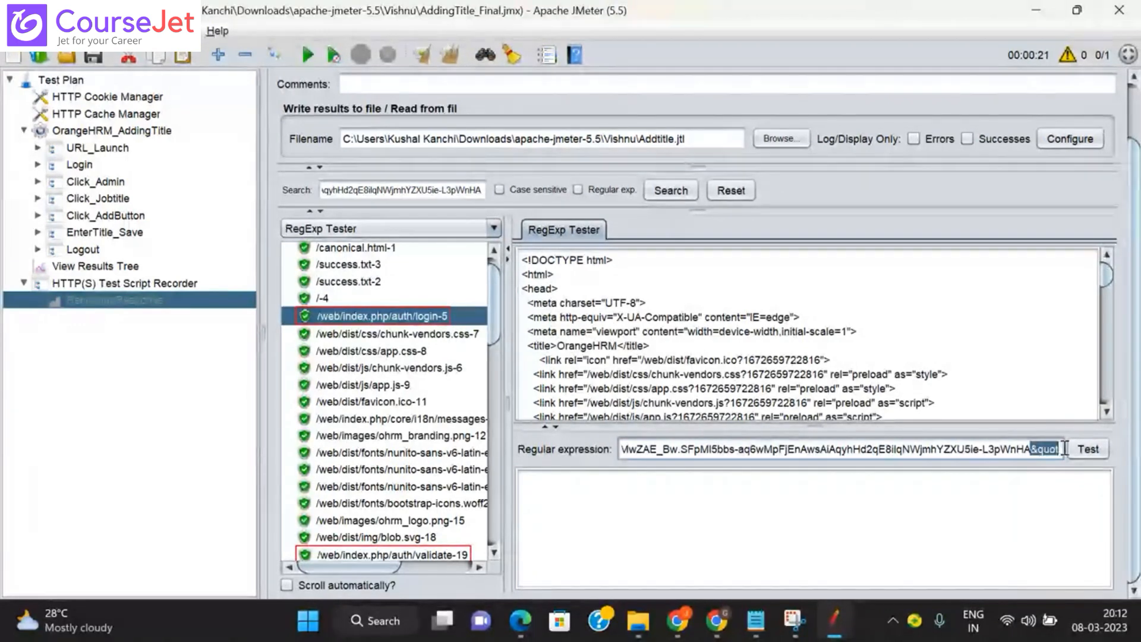
left_click(1033, 449)
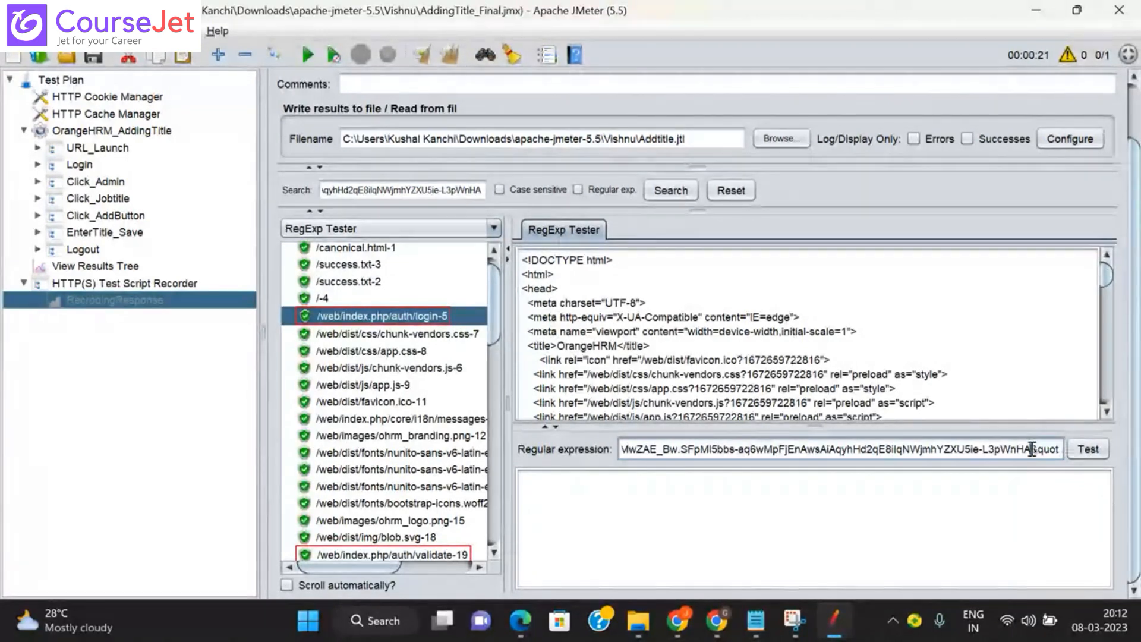
key("BackSpace")
key("BackSpace")
key("BackSpace")
key("BackSpace")
key("BackSpace")
key("BackSpace")
key("BackSpace")
key("BackSpace")
key("BackSpace")
key("BackSpace")
key("BackSpace")
key("BackSpace")
key("BackSpace")
key("BackSpace")
key("BackSpace")
key("BackSpace")
key("BackSpace")
key("BackSpace")
key("BackSpace")
key("BackSpace")
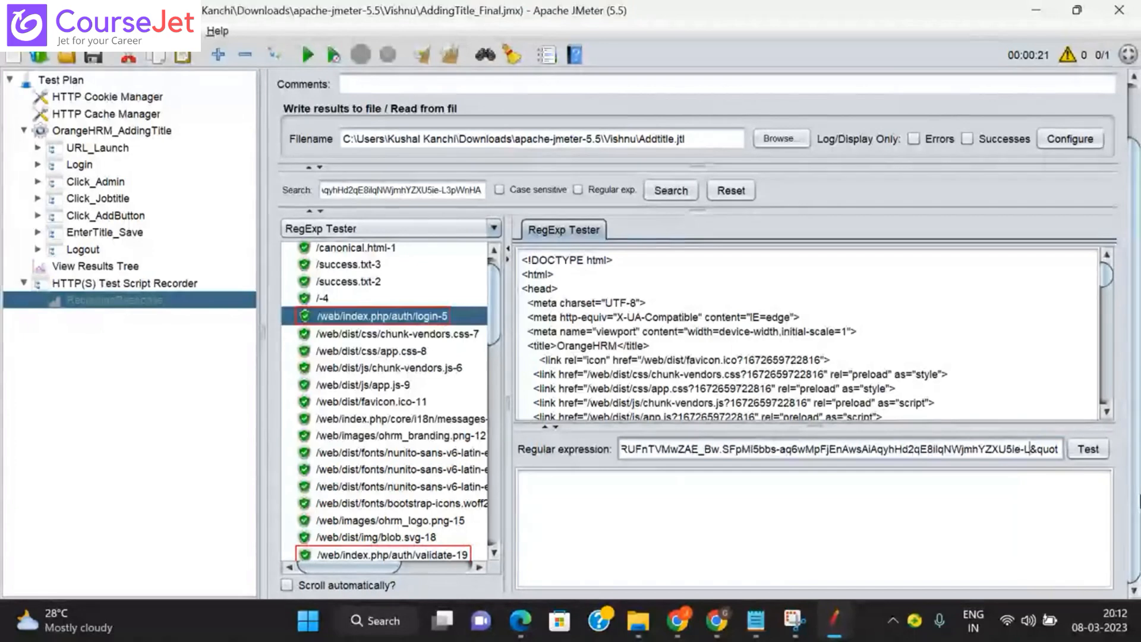
key("BackSpace")
key("BackSpace")
key("BackSpace")
key("BackSpace")
key("BackSpace")
key("BackSpace")
key("BackSpace")
key("BackSpace")
key("BackSpace")
key("BackSpace")
key("BackSpace")
key("BackSpace")
key("BackSpace")
key("BackSpace")
key("BackSpace")
key("BackSpace")
key("BackSpace")
key("BackSpace")
key("BackSpace")
key("BackSpace")
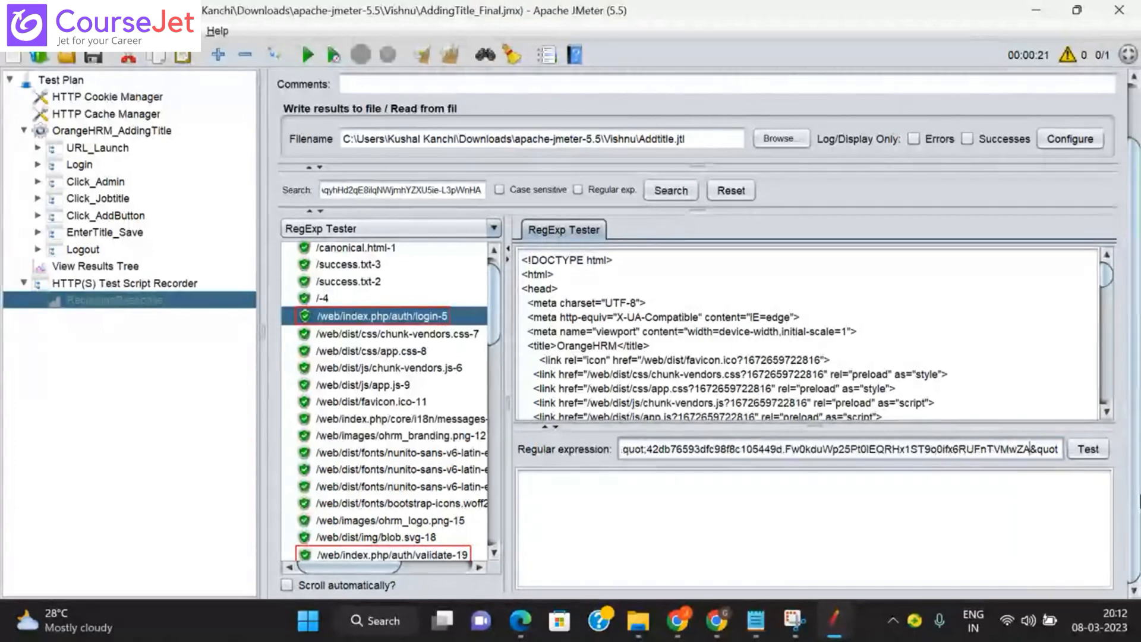
key("BackSpace")
key("BackSpace")
key("BackSpace")
key("BackSpace")
key("BackSpace")
key("BackSpace")
key("BackSpace")
key("BackSpace")
key("BackSpace")
key("BackSpace")
key("BackSpace")
key("BackSpace")
key("BackSpace")
key("BackSpace")
key("BackSpace")
key("BackSpace")
key("BackSpace")
key("BackSpace")
key("BackSpace")
key("BackSpace")
key("BackSpace")
key("BackSpace")
key("BackSpace")
key("BackSpace")
key("BackSpace")
key("BackSpace")
key("BackSpace")
key("BackSpace")
key("BackSpace")
key("BackSpace")
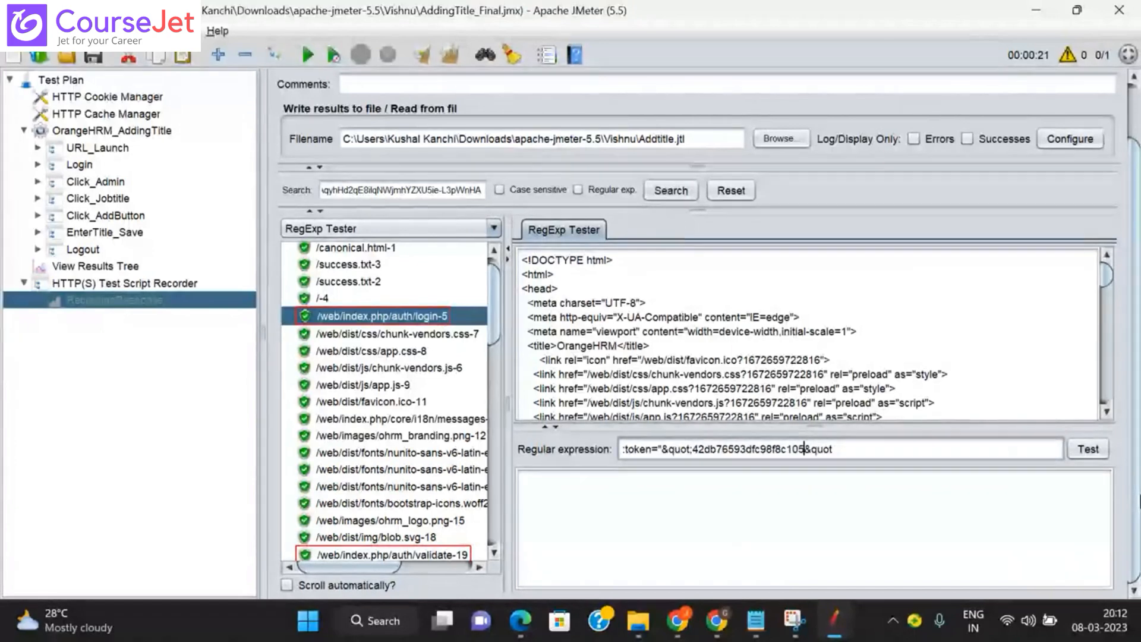
key("BackSpace")
key("BackSpace")
key("BackSpace")
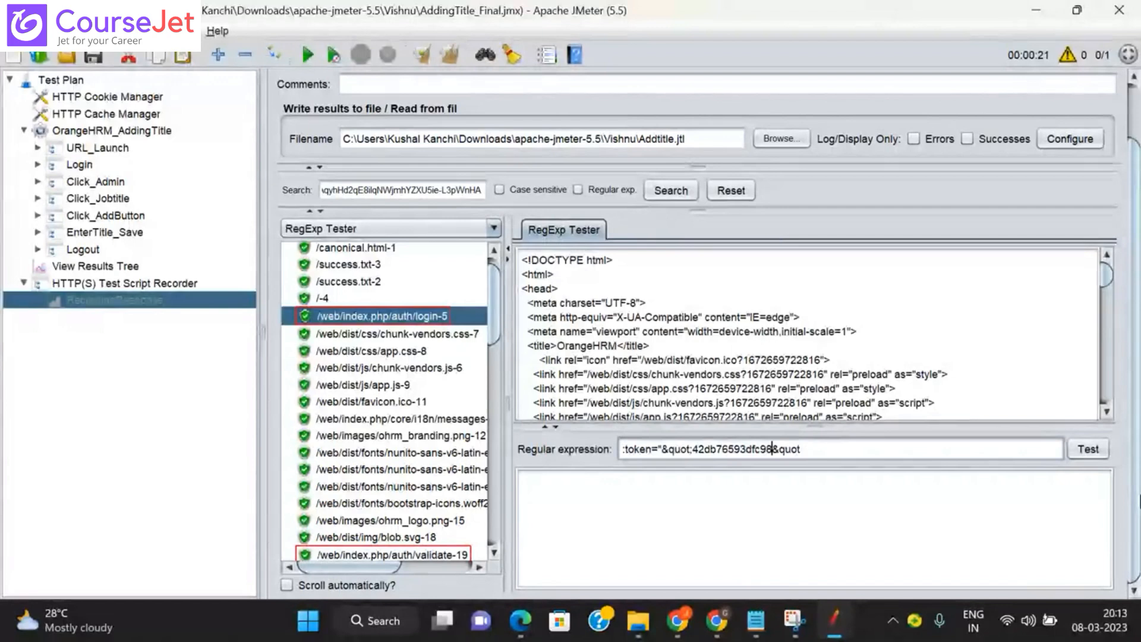
key("BackSpace")
key("BackSpace")
key("BackSpace")
key("BackSpace")
key("BackSpace")
key("BackSpace")
key("BackSpace")
key("BackSpace")
key("BackSpace")
key("BackSpace")
key("BackSpace")
key("BackSpace")
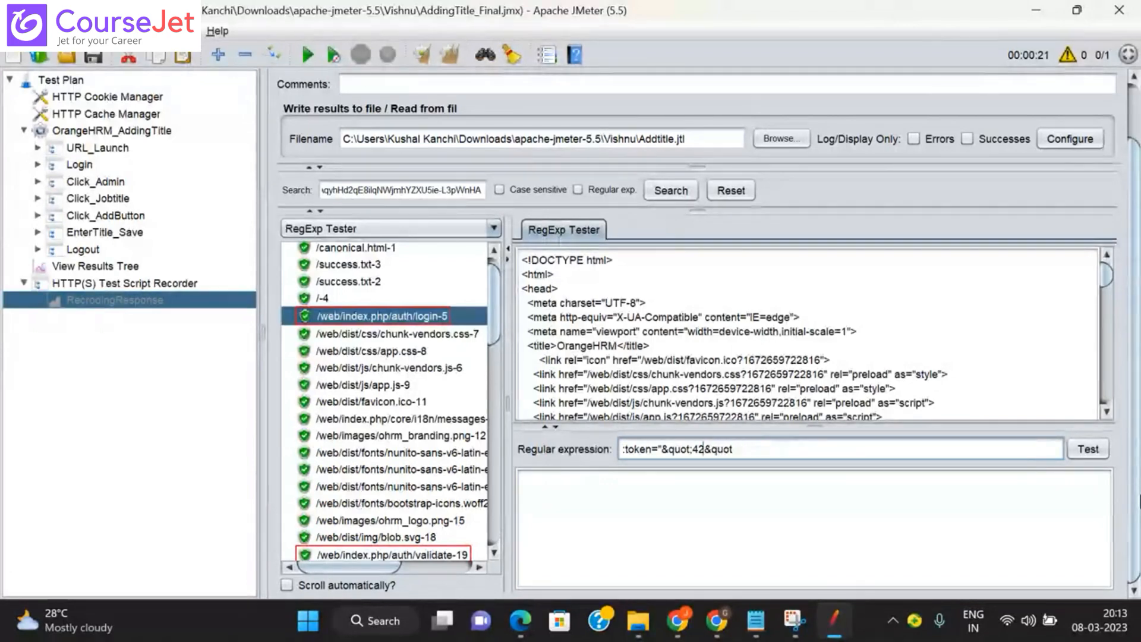
key("BackSpace")
key("BackSpace")
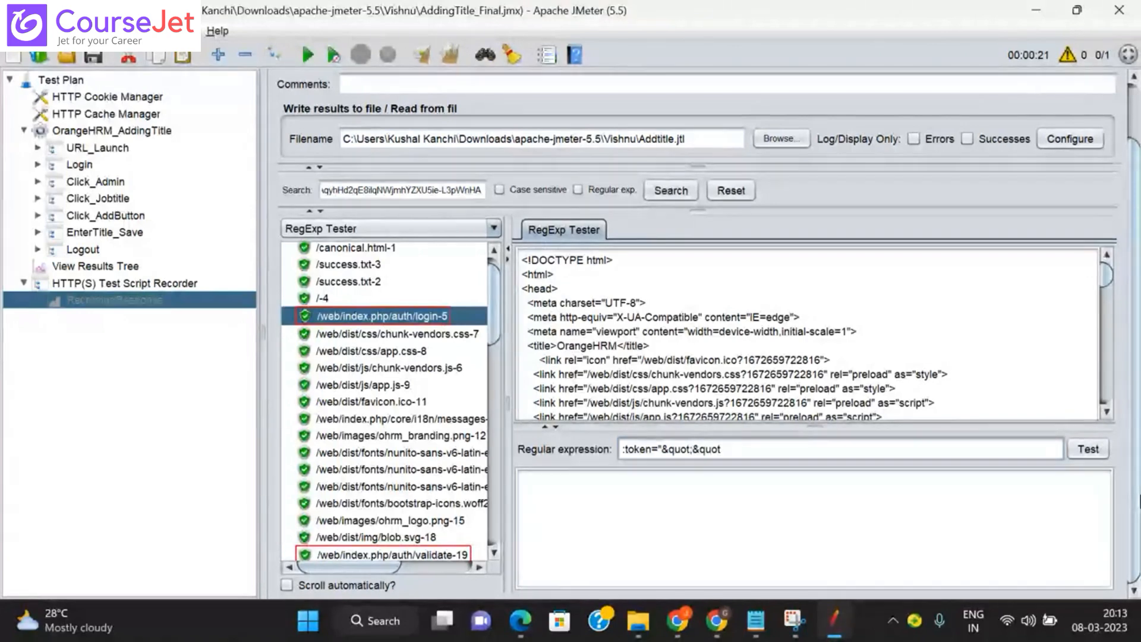
Step: Insert (.*?) between the &quot parts and test it against login-5, getting one match
type("(")
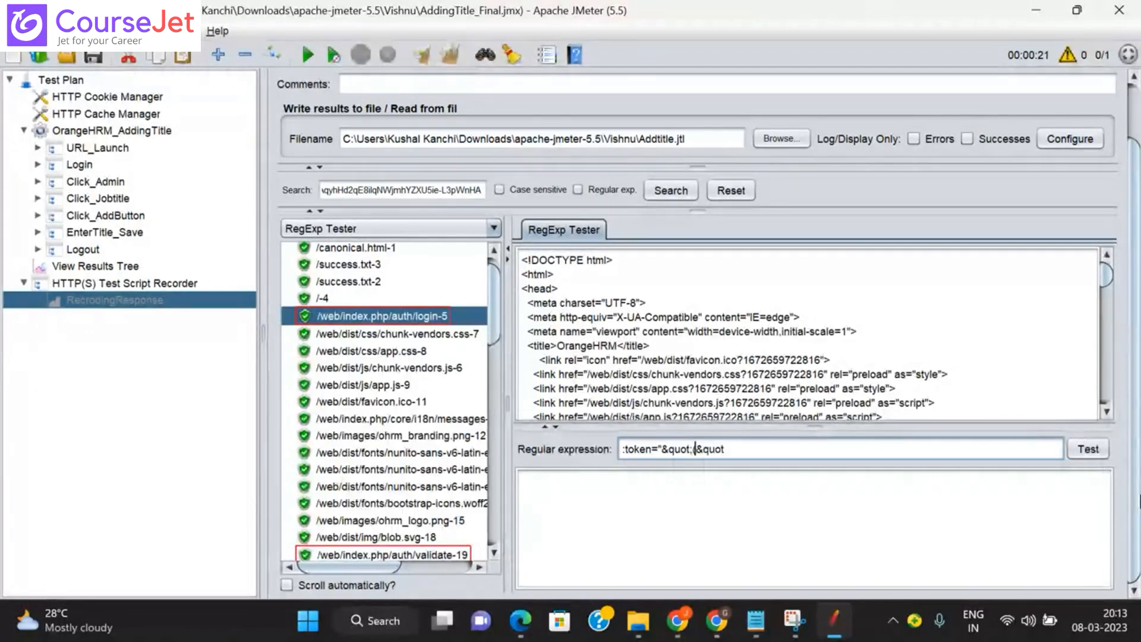
type(".*")
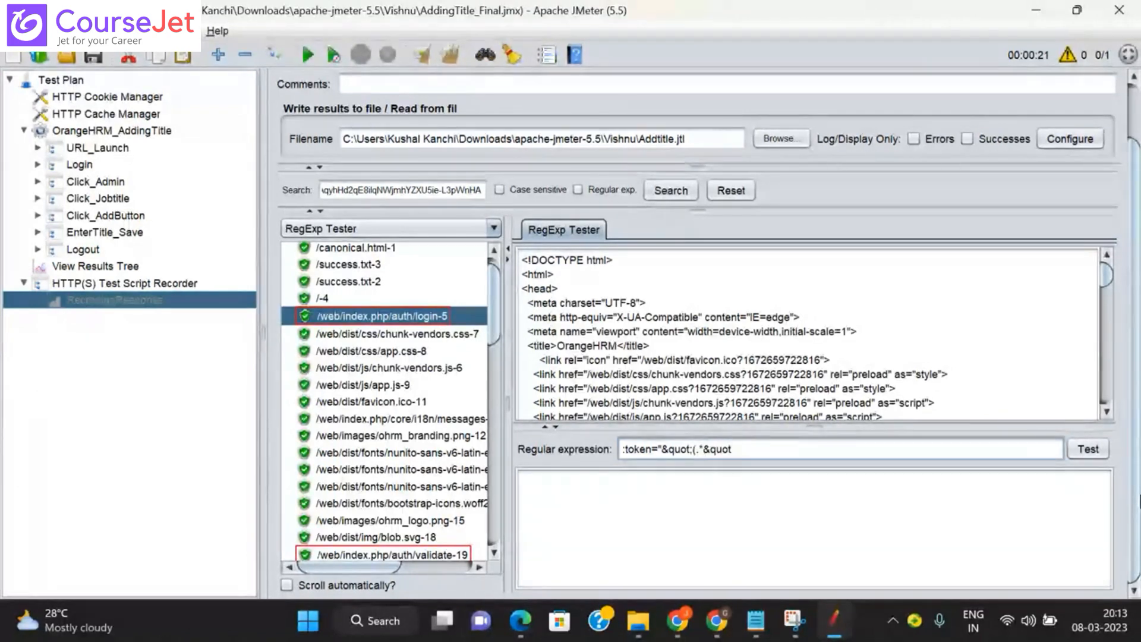
type("?")
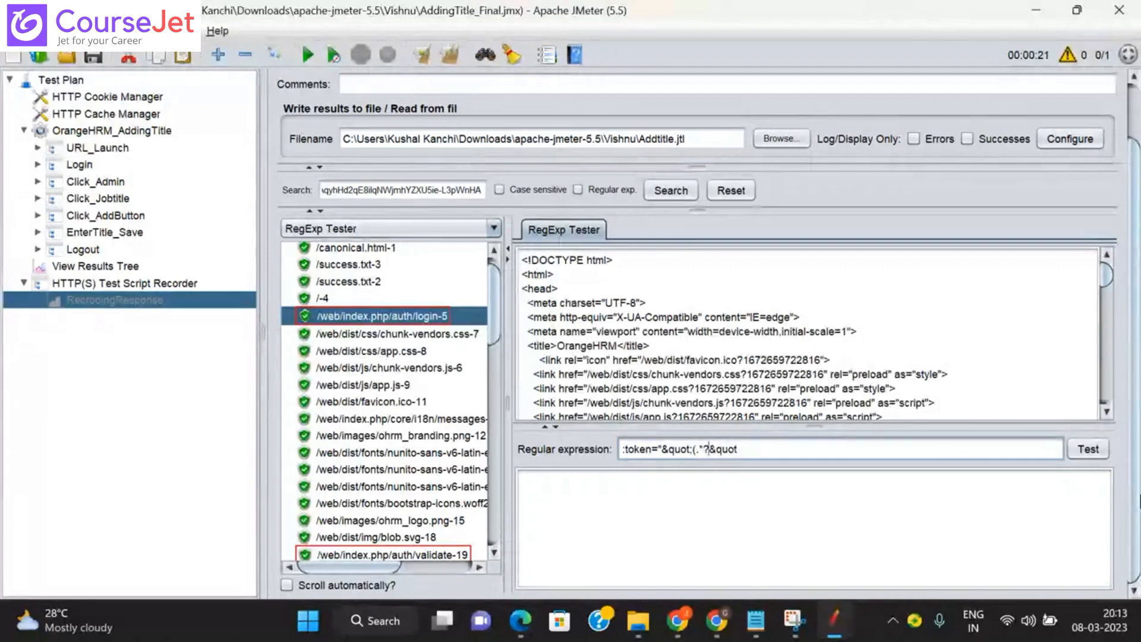
type(")")
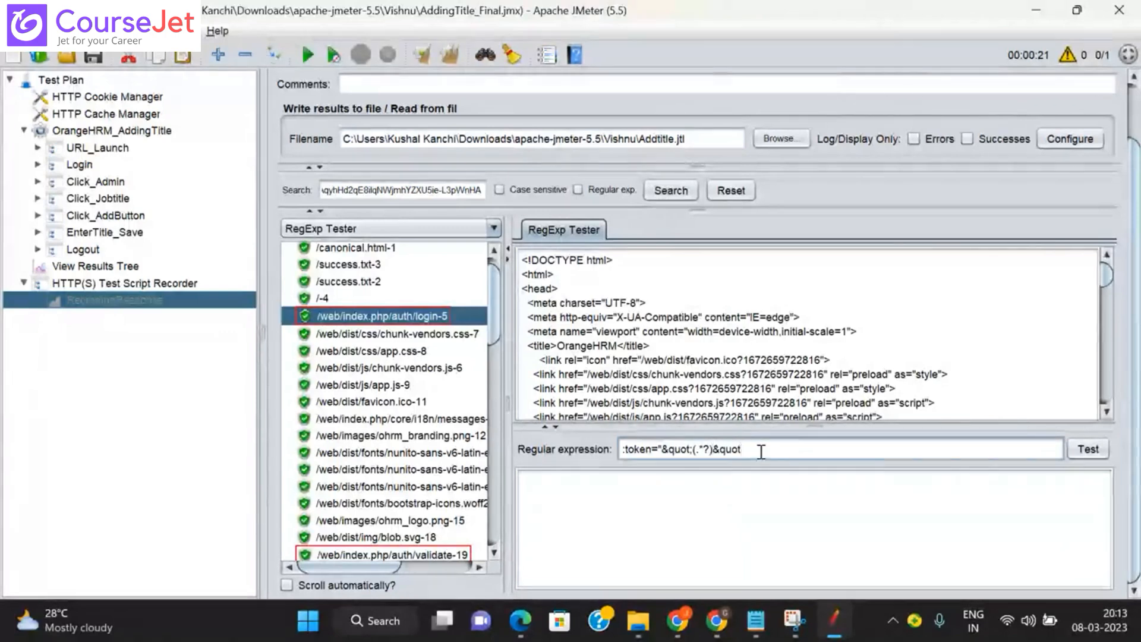
left_click(1086, 451)
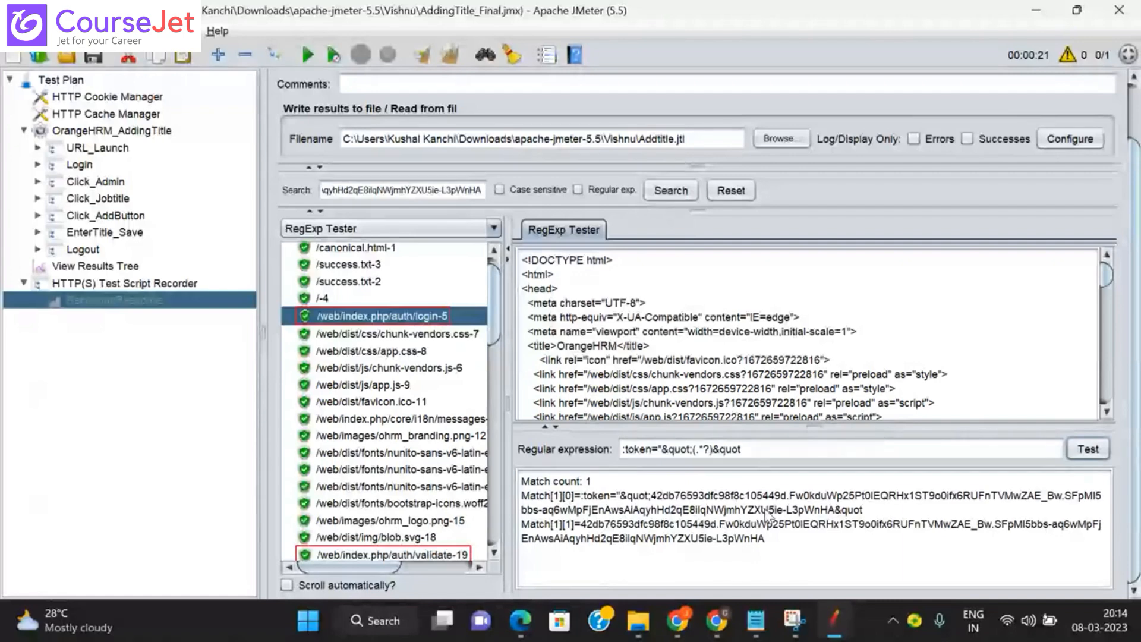
left_click_drag(522, 260, 799, 390)
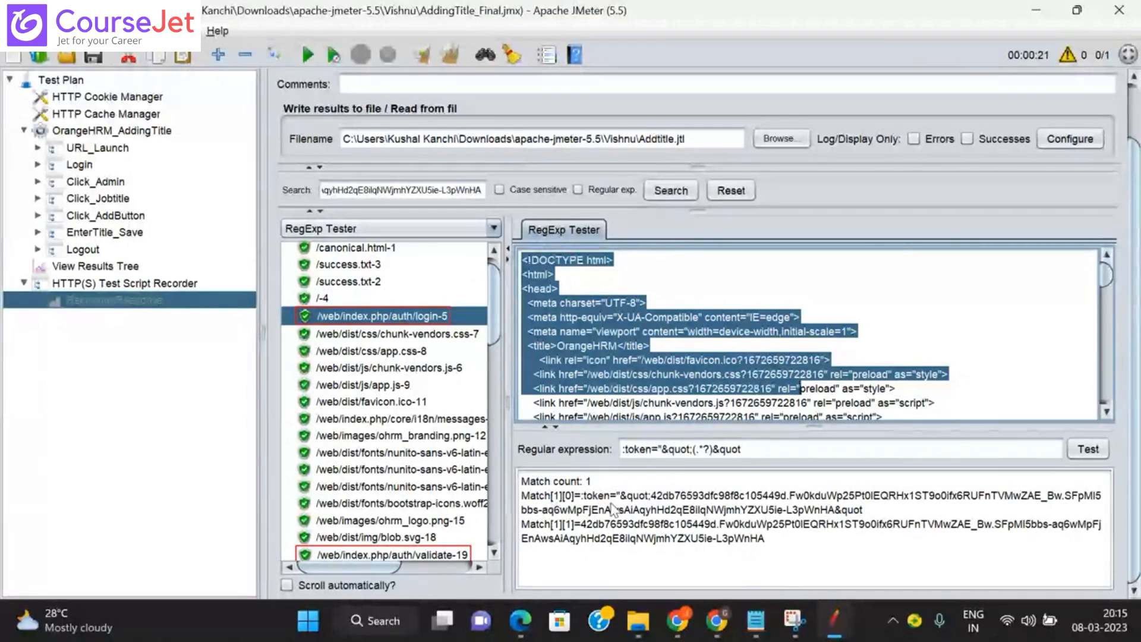
left_click(866, 517)
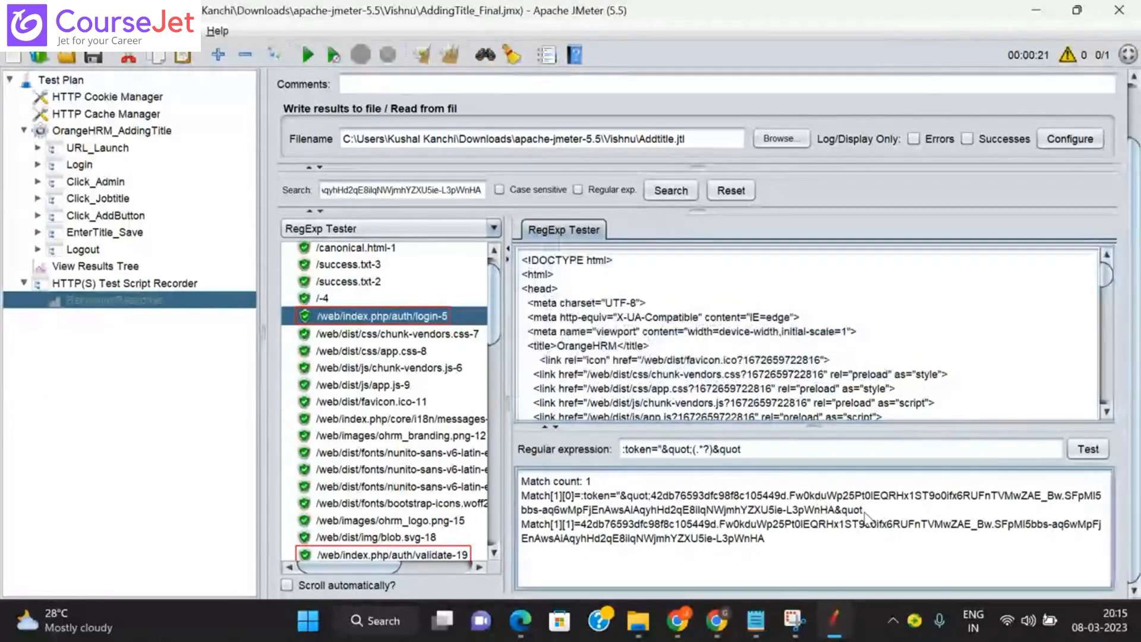
left_click_drag(866, 517, 585, 501)
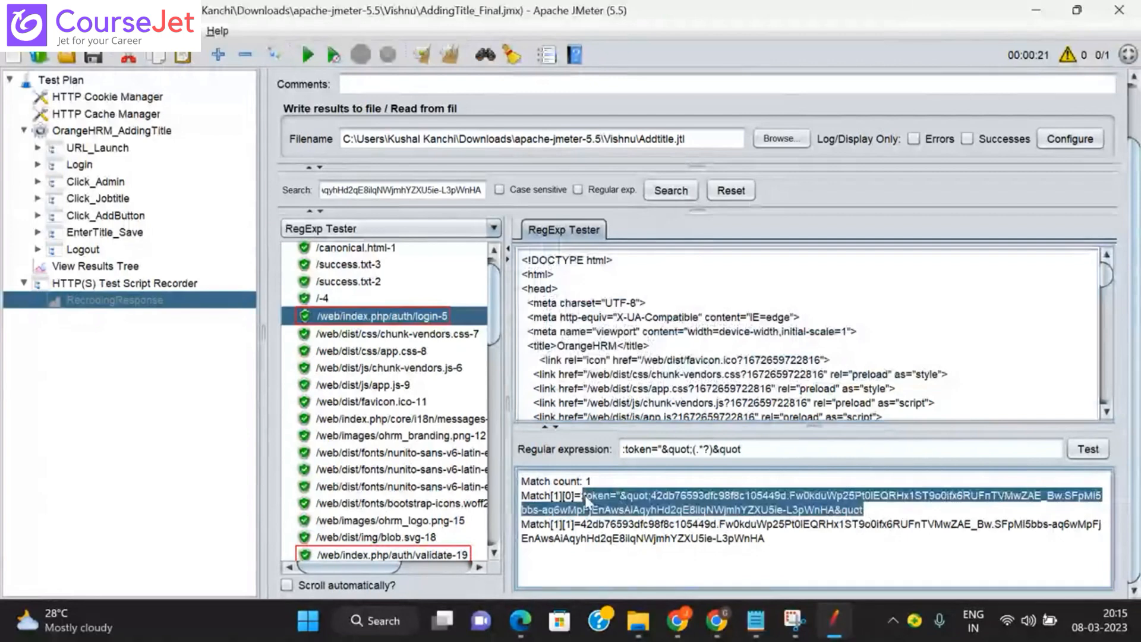
left_click(584, 529)
left_click_drag(585, 529, 770, 546)
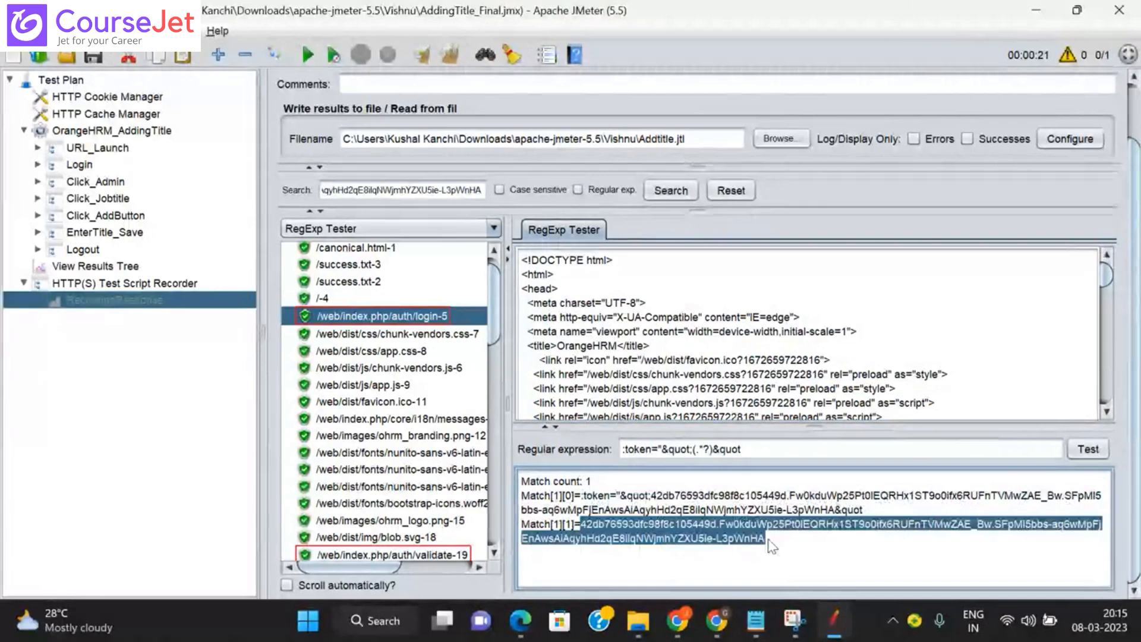
left_click(728, 539)
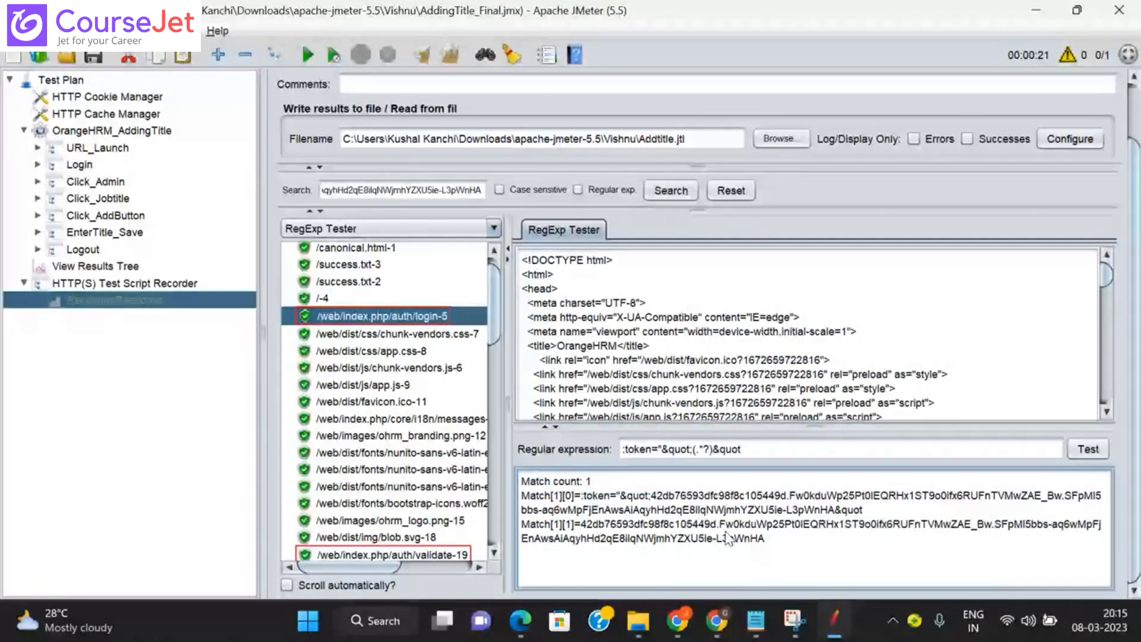
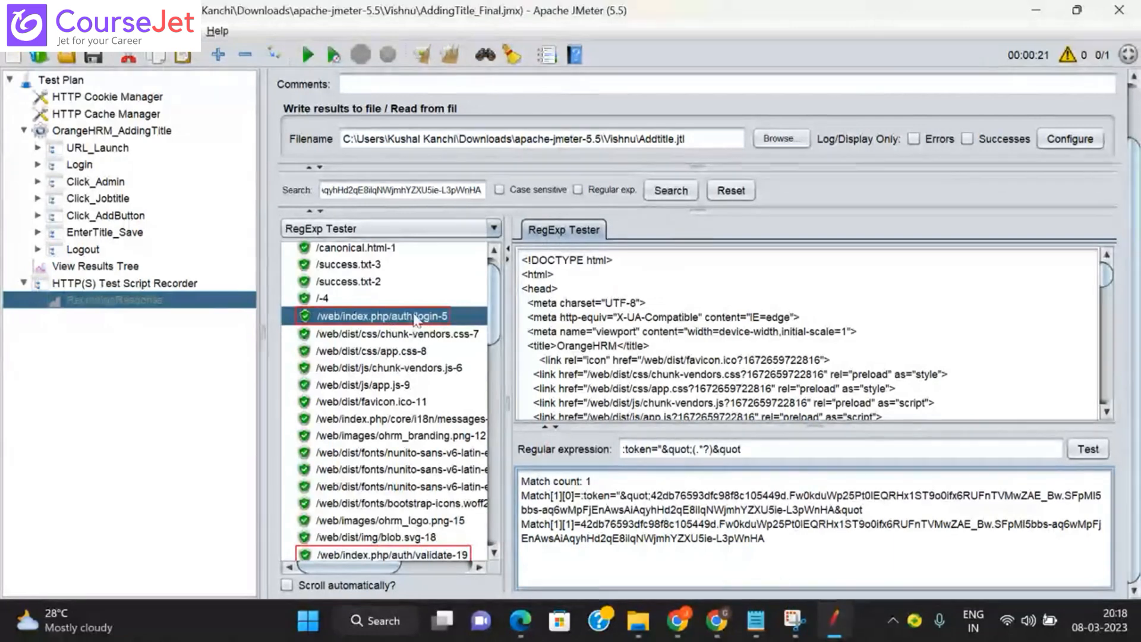
Step: Copy the :token="&quot;(.*?)&quot expression from RegExp Tester and select the login-5 request
left_click(37, 148)
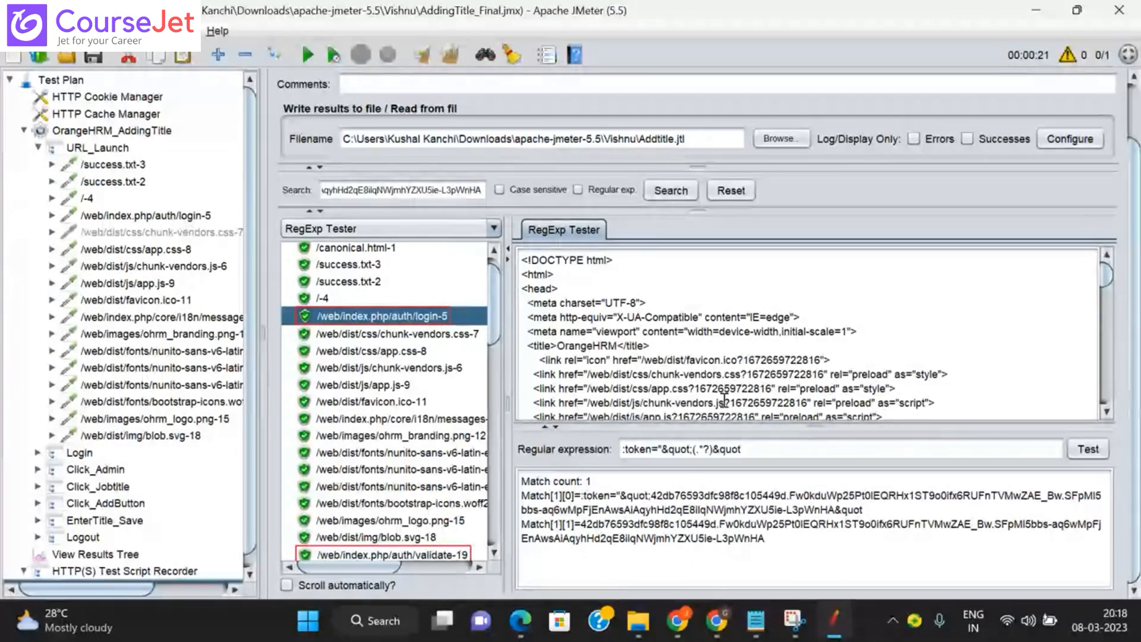
left_click_drag(767, 448, 618, 449)
key("ctrl+c")
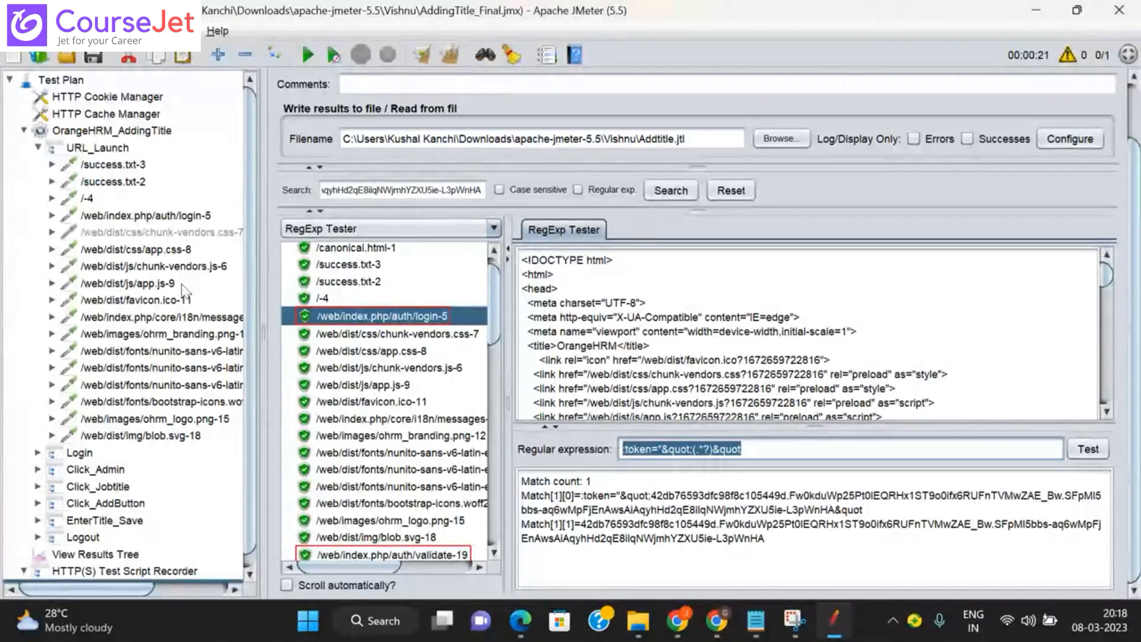
left_click(177, 220)
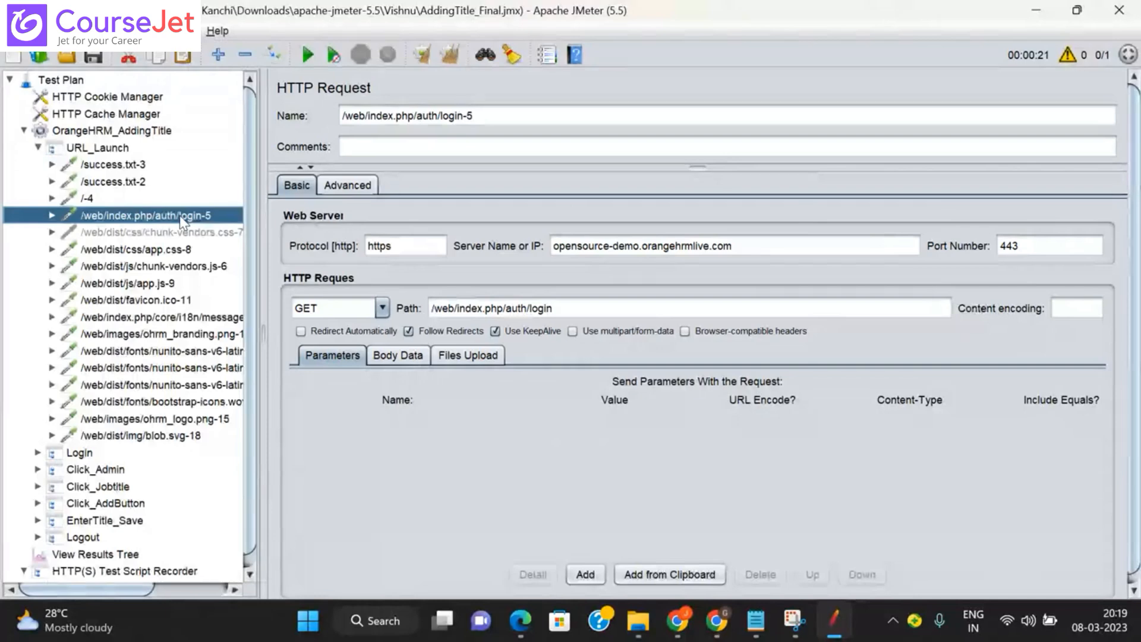
Step: Add a Regular Expression Extractor post processor under /web/index.php/auth/login-5
right_click(181, 221)
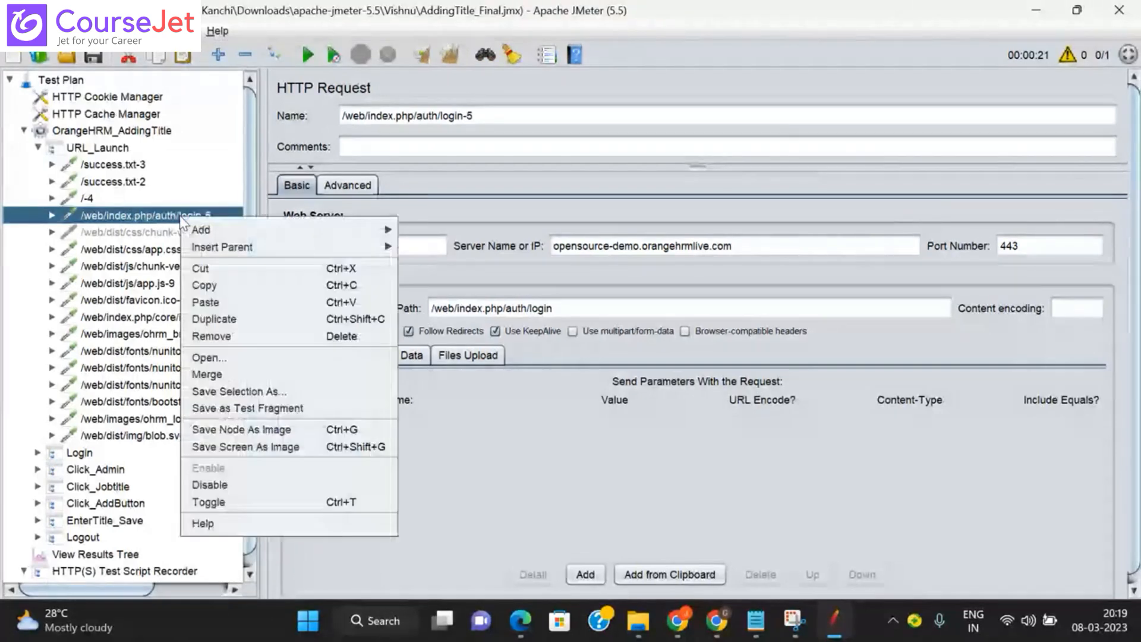
mouse_move(268, 230)
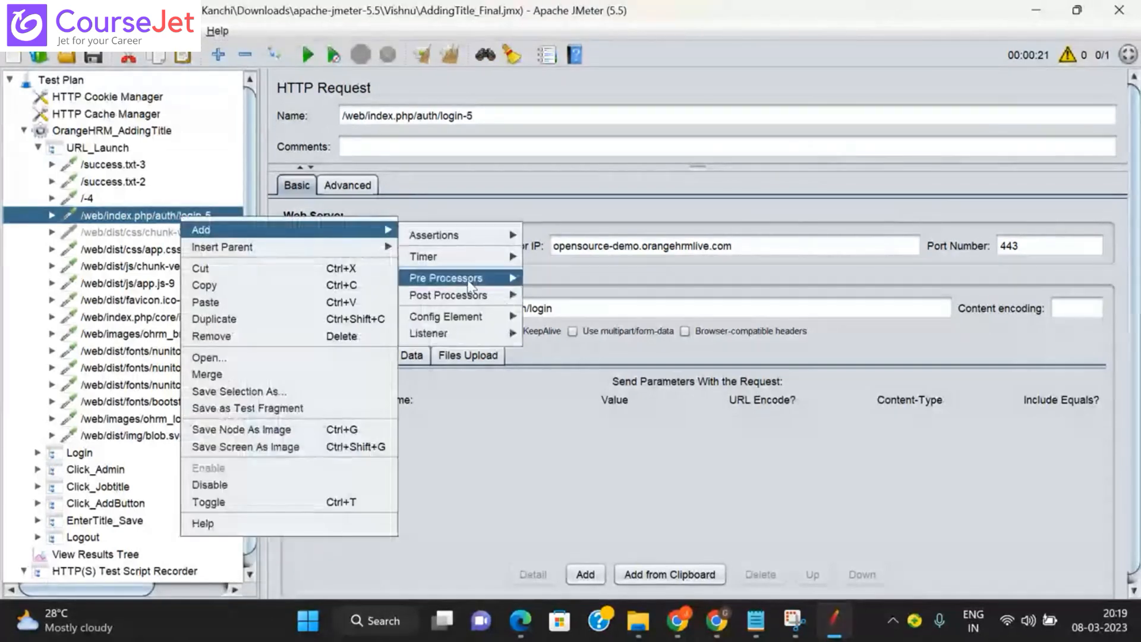
mouse_move(428, 300)
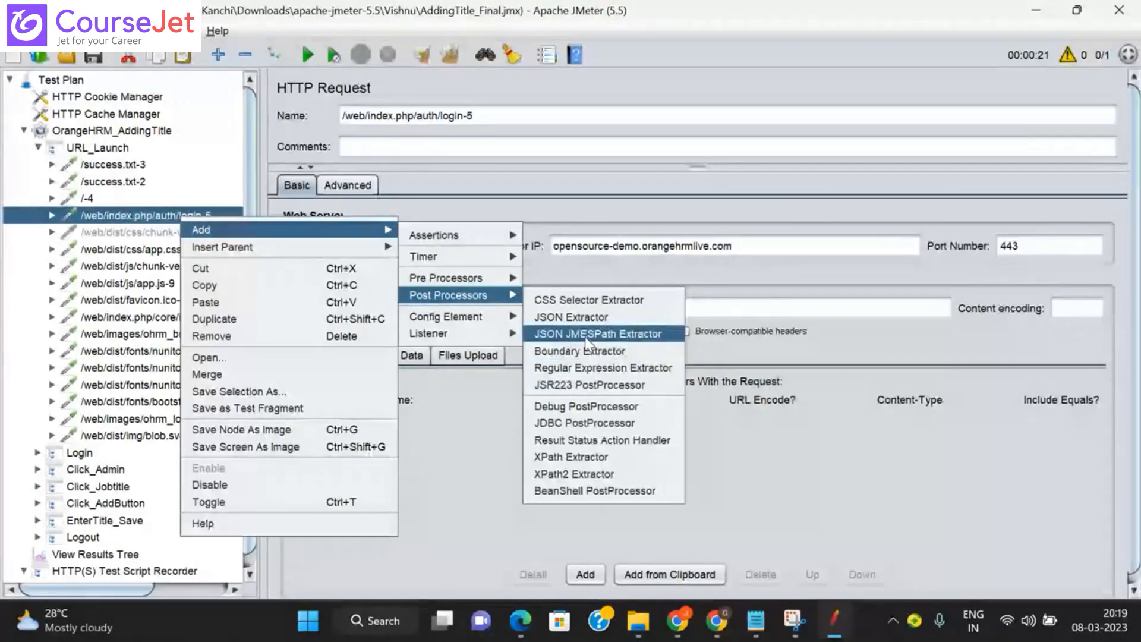
left_click(622, 372)
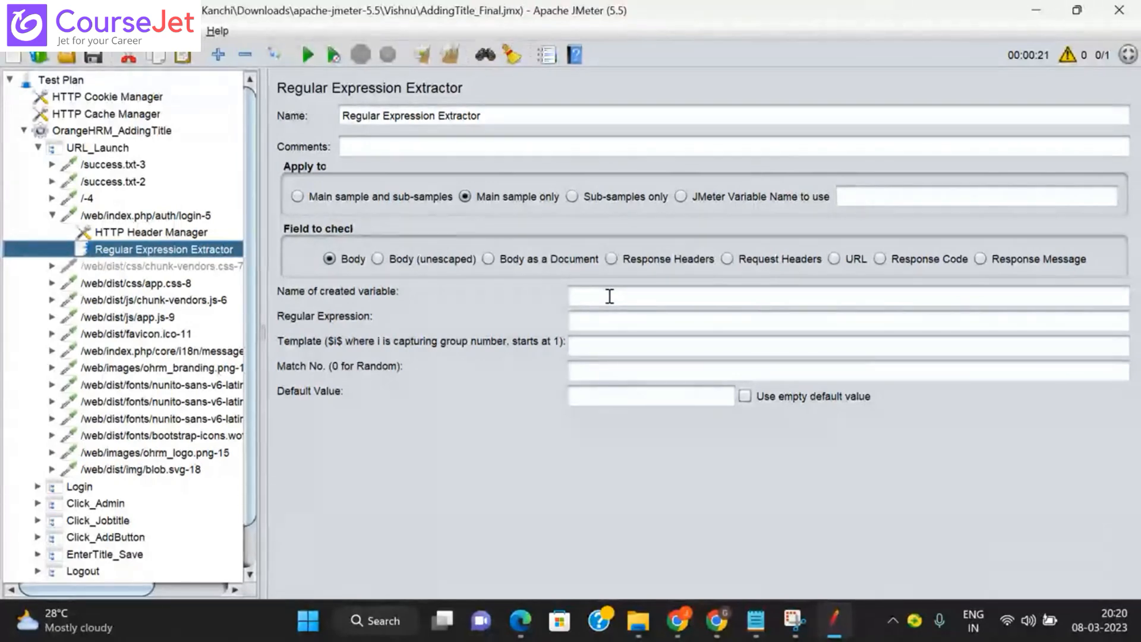
Step: Paste :token="&quot;(.*?)&quot as the extractor's regular expression and enter template $1$
left_click(610, 296)
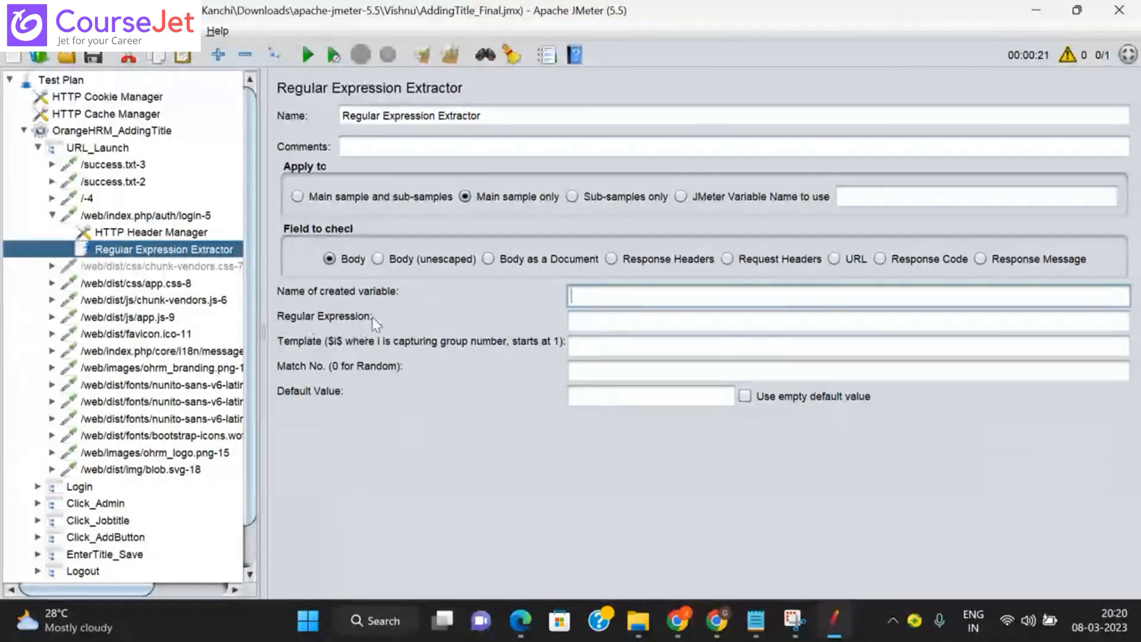
left_click(630, 321)
key("ctrl+v")
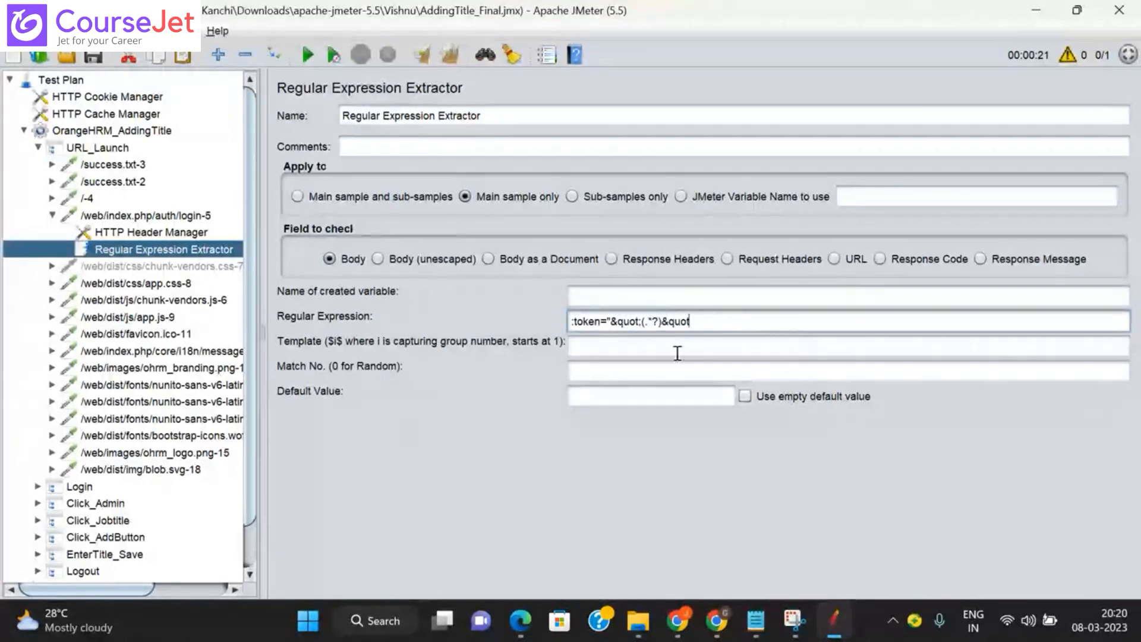
left_click(632, 346)
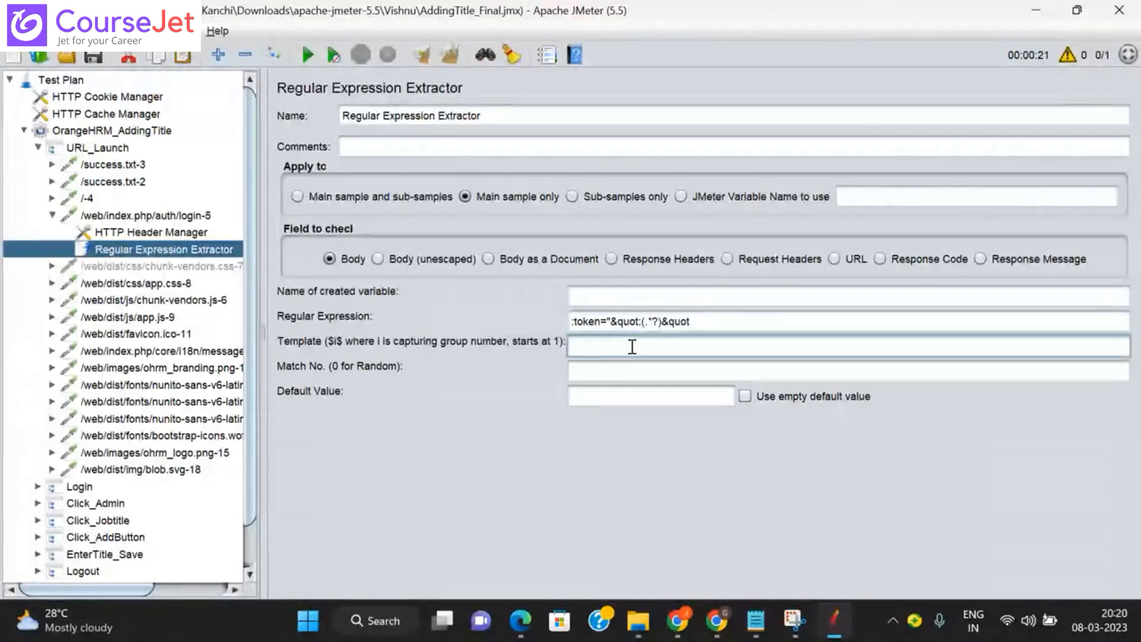
type("$")
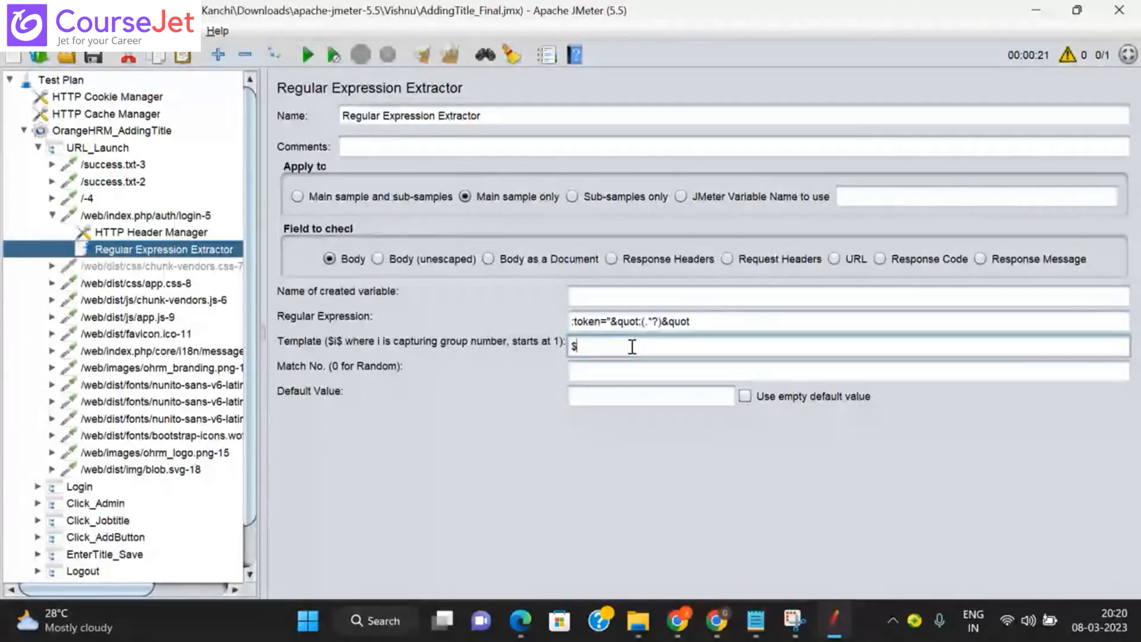
type("1")
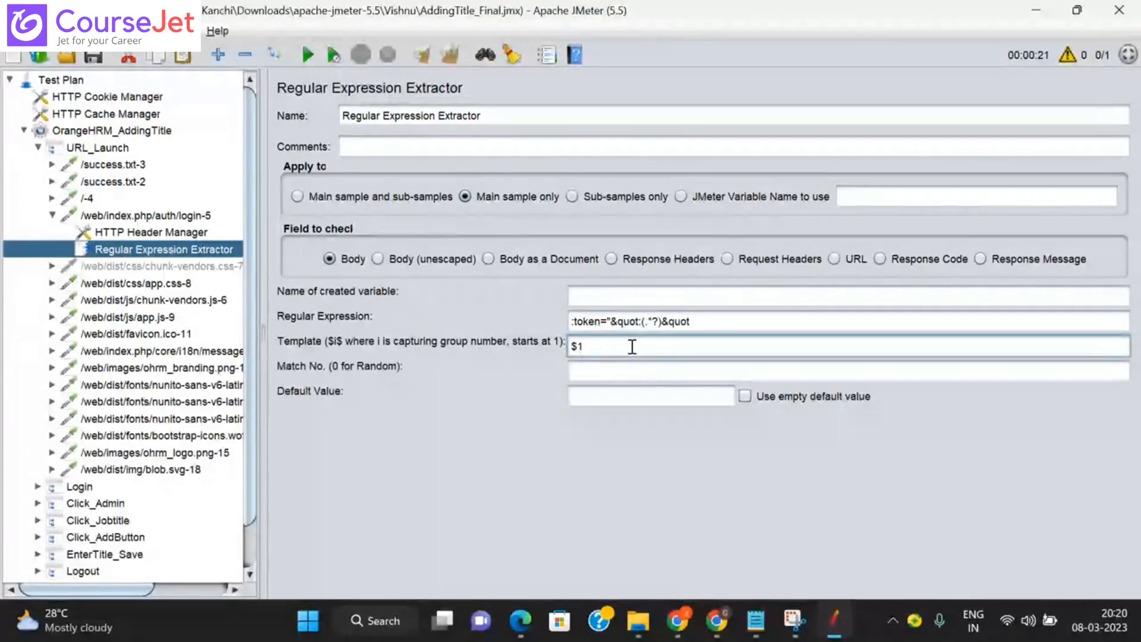
type("$")
Step: Recheck the View Results Tree match, then enter 1 as the extractor's Match No
scroll(142, 550, "down", 1)
left_click(114, 574)
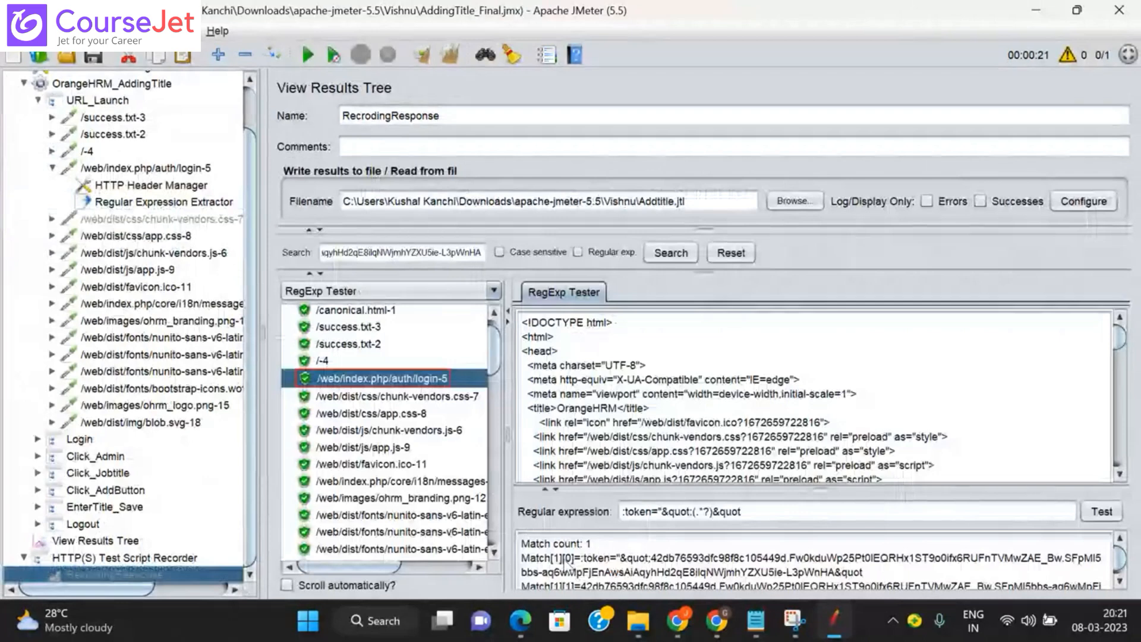
left_click(191, 202)
left_click(612, 364)
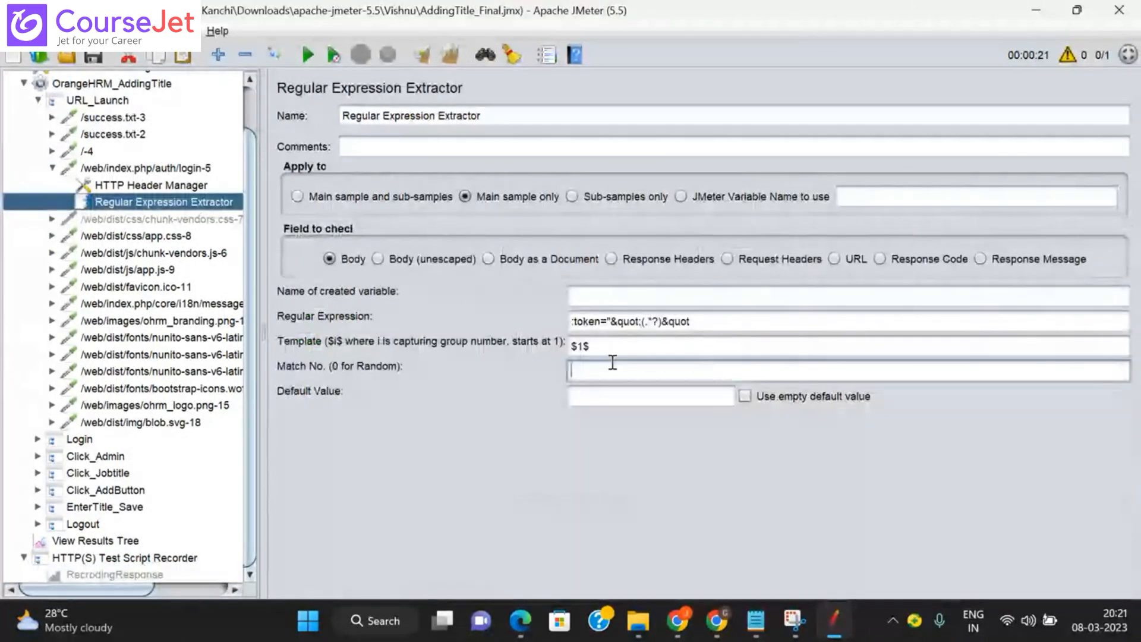
type("1")
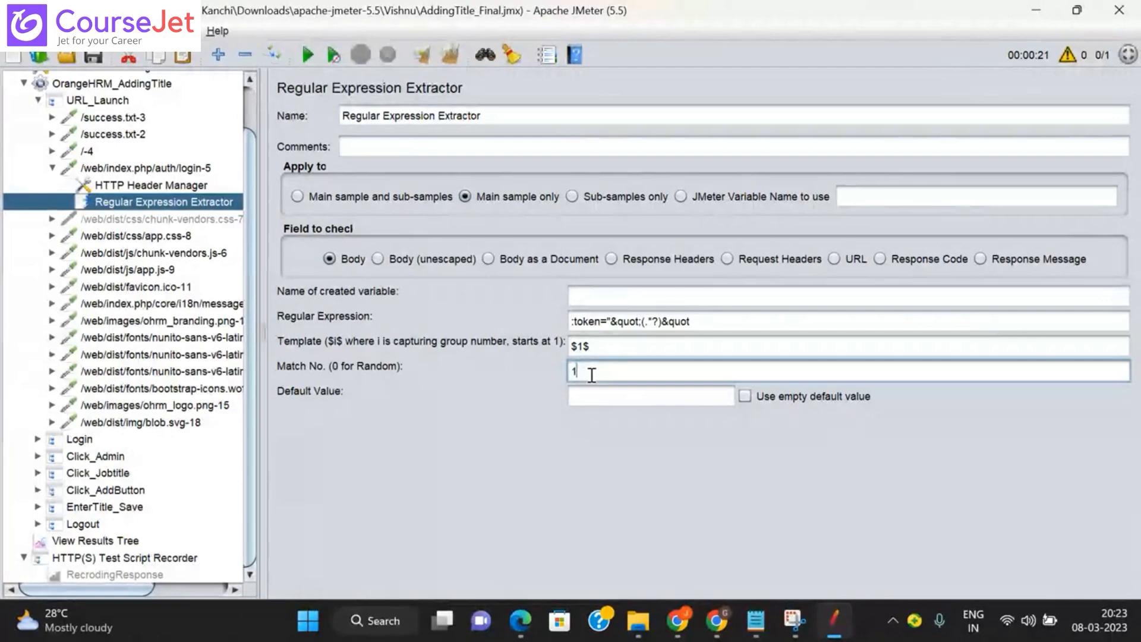
Step: Try Match No. values 0 and -1 before settling on 1
key("BackSpace")
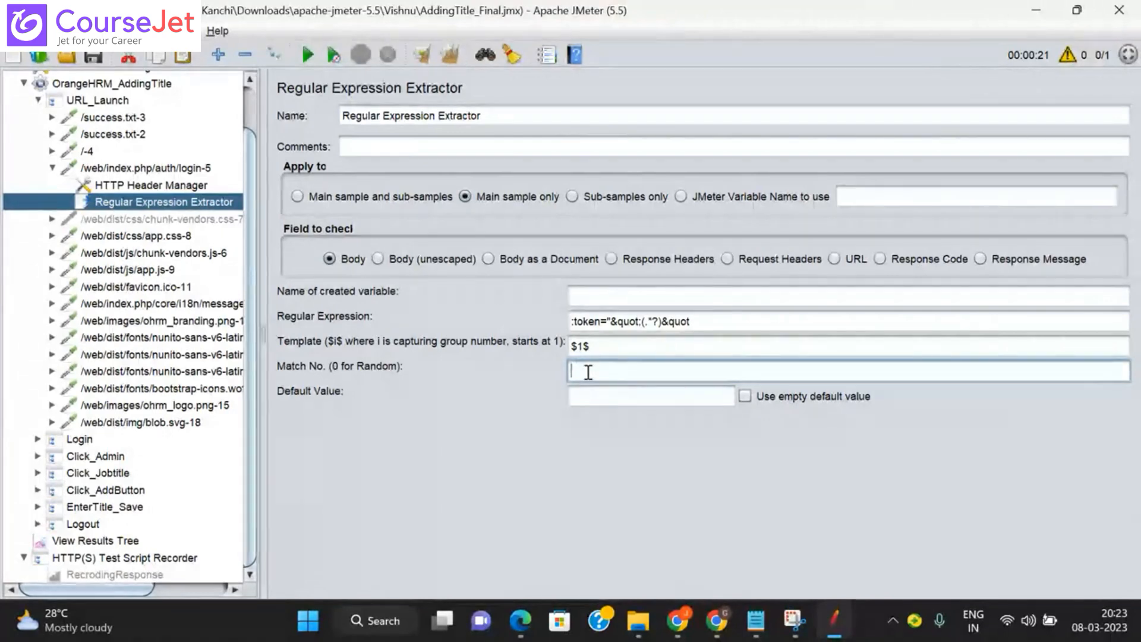
type("0")
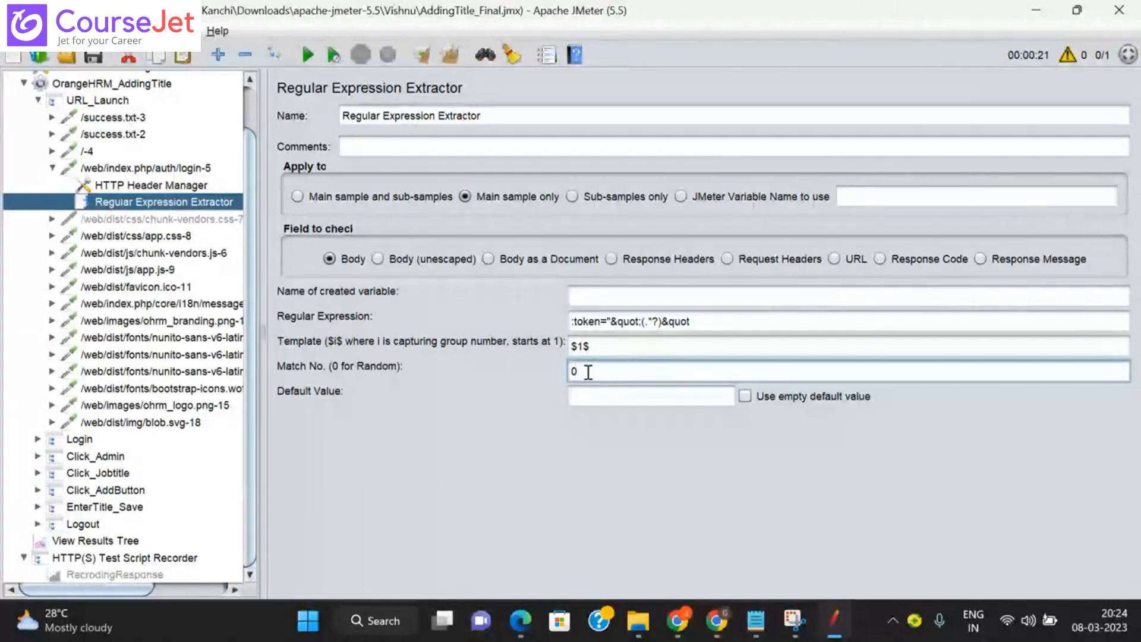
key("BackSpace")
type("-")
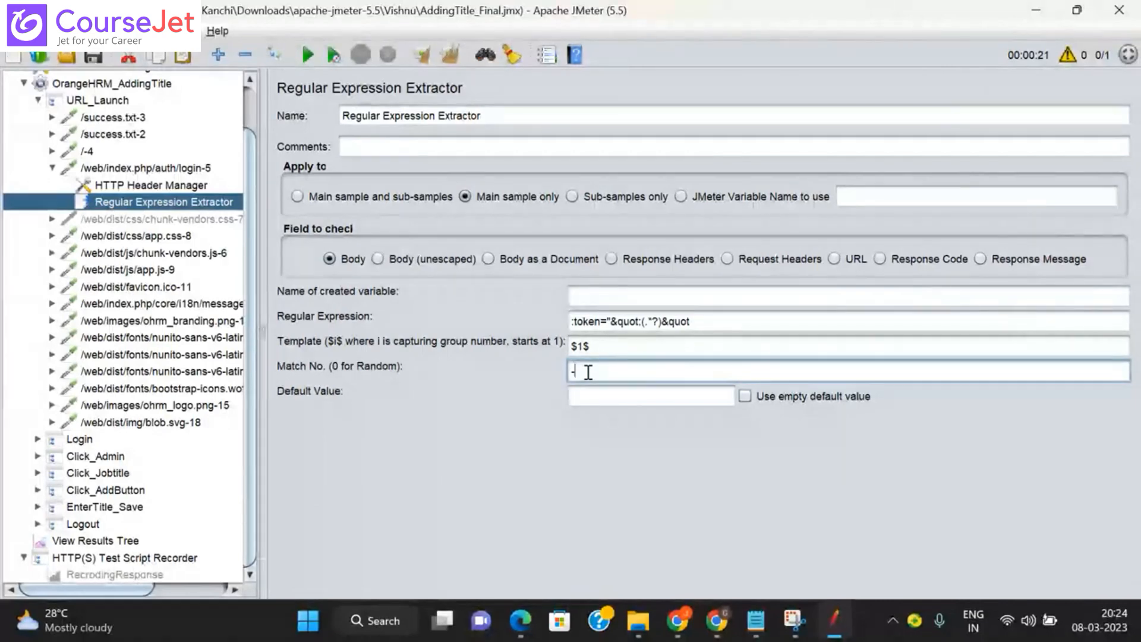
type("1")
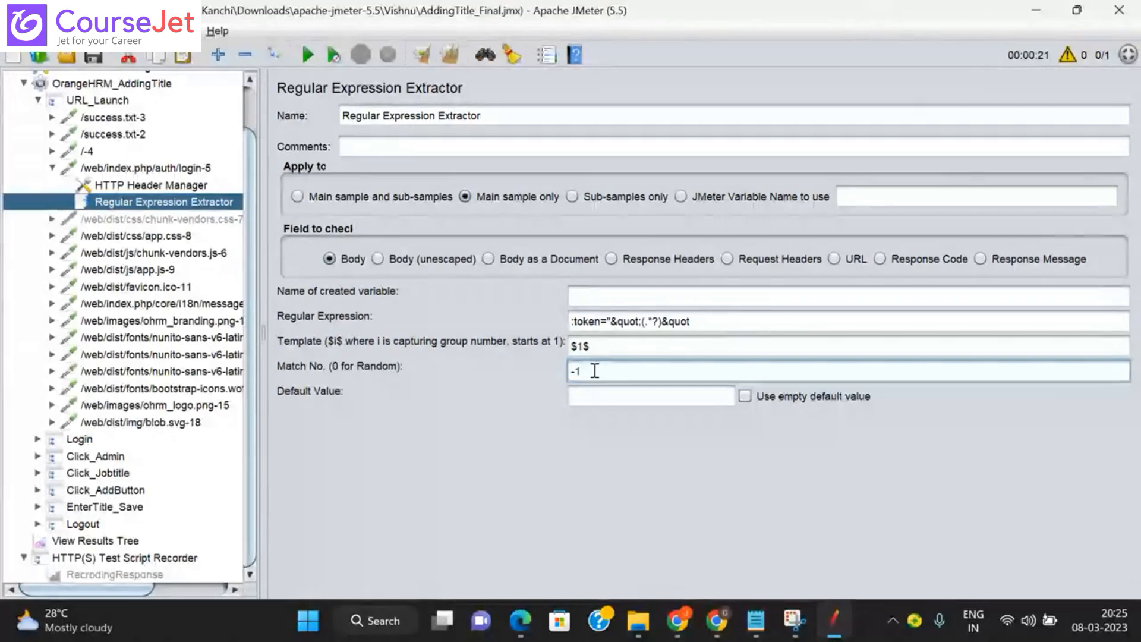
key("BackSpace")
key("BackSpace")
type("1")
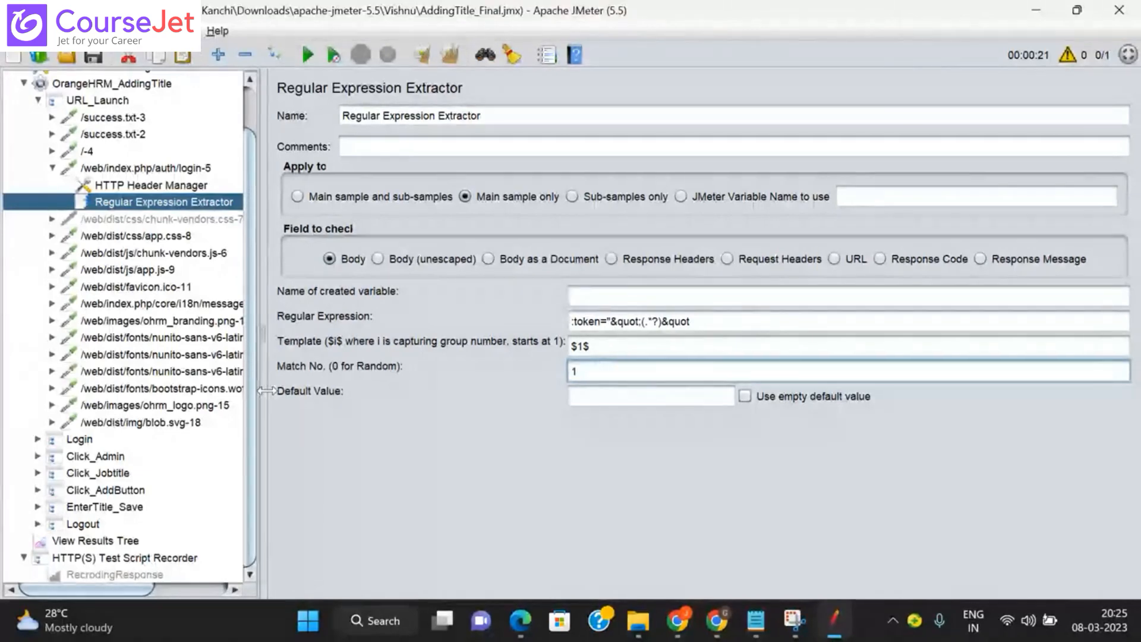
Step: Enter Not FOUND as the extractor's default value
left_click(593, 396)
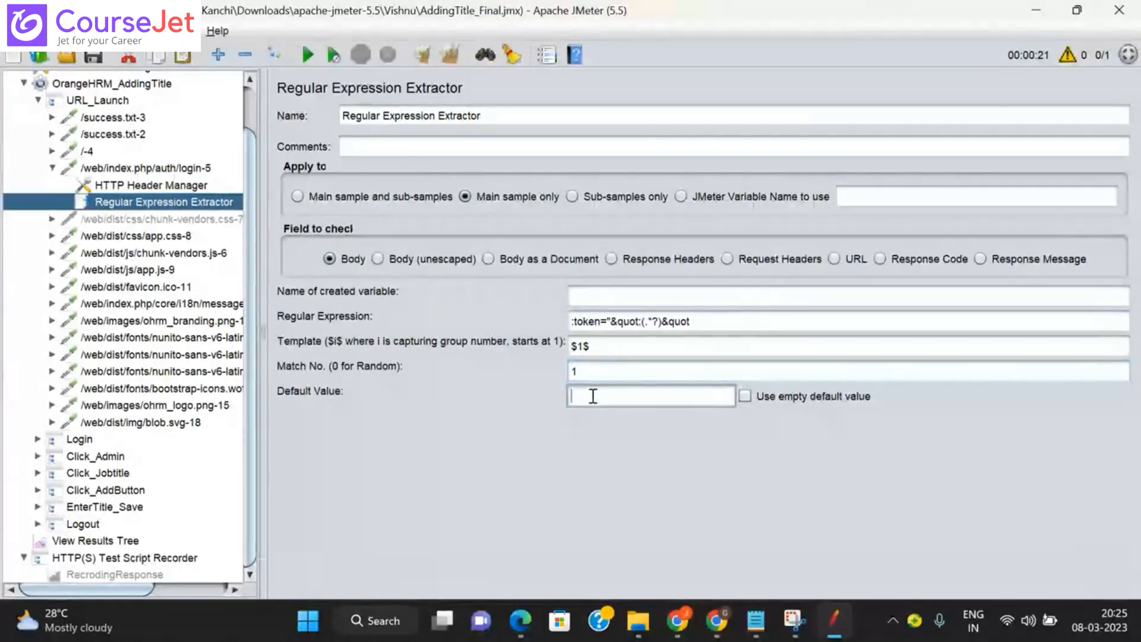
type("Not FOUND")
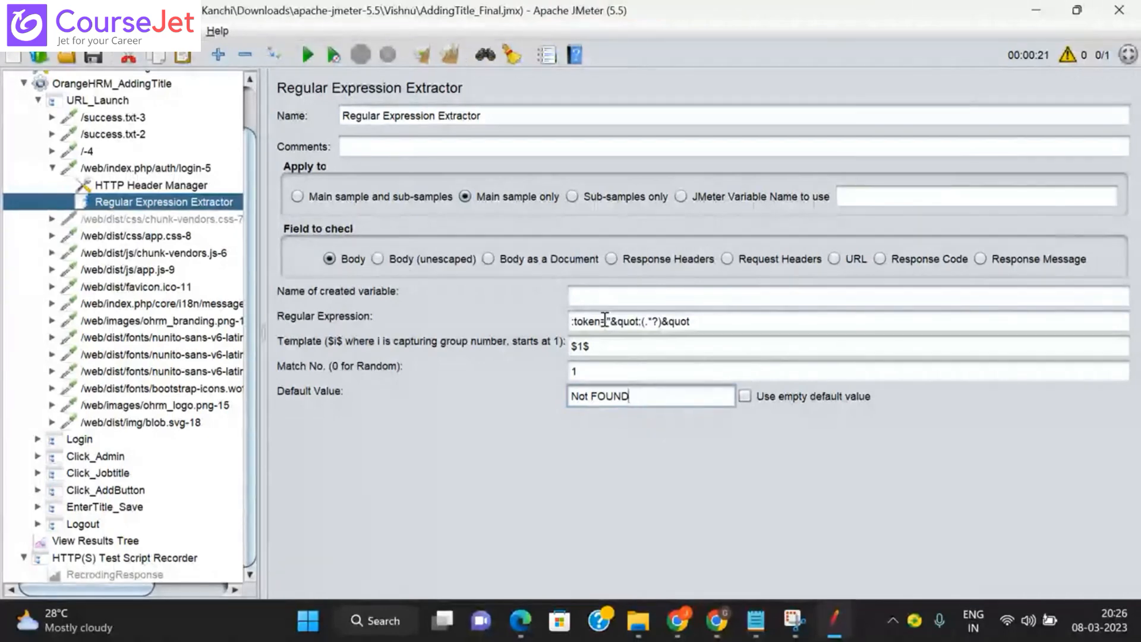
left_click(596, 301)
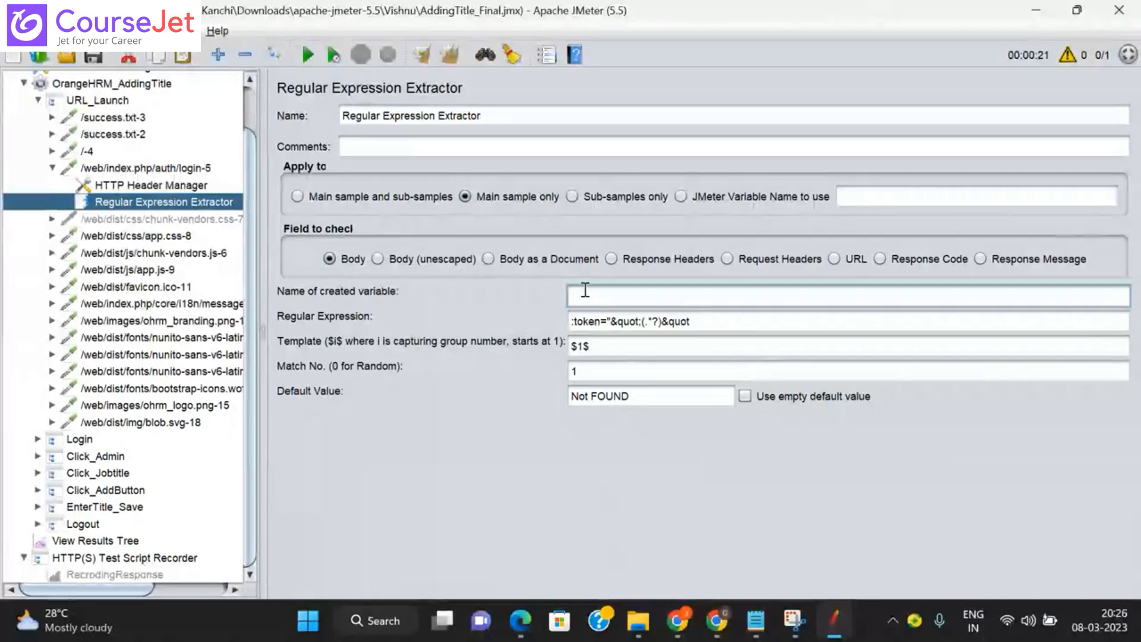
Step: Name the extractor's created variable c_Token
type("c")
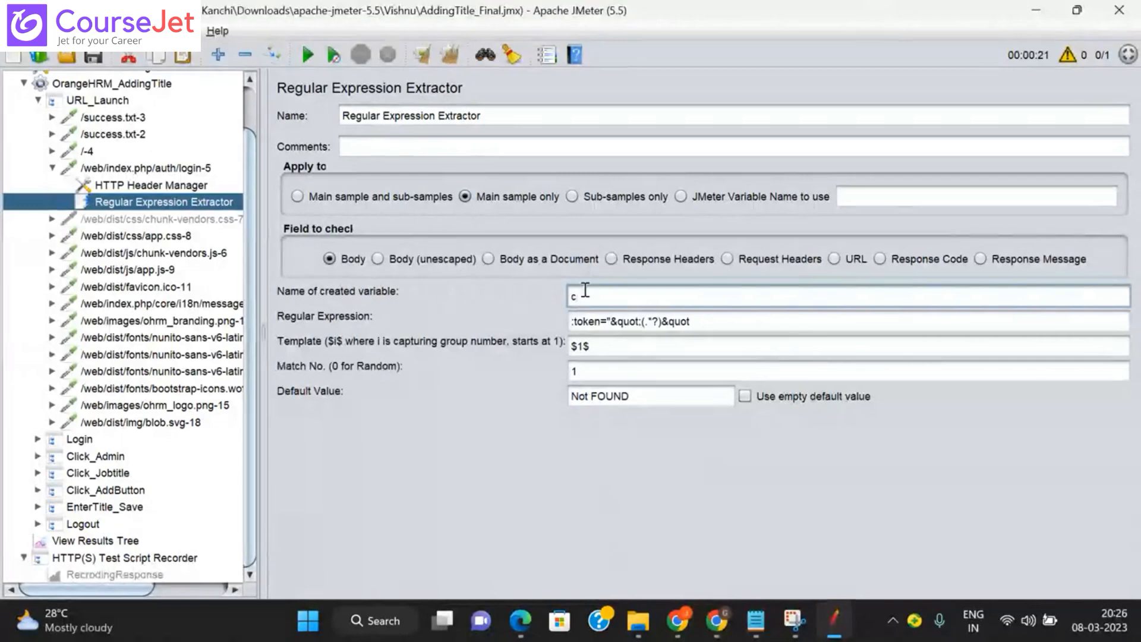
type("_")
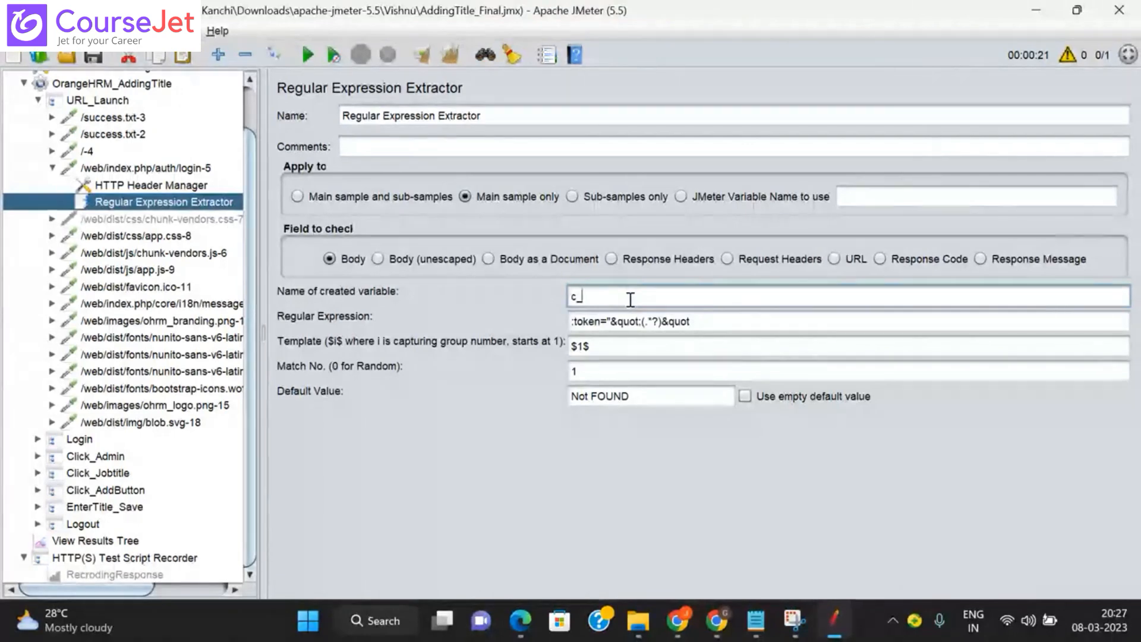
type("Token")
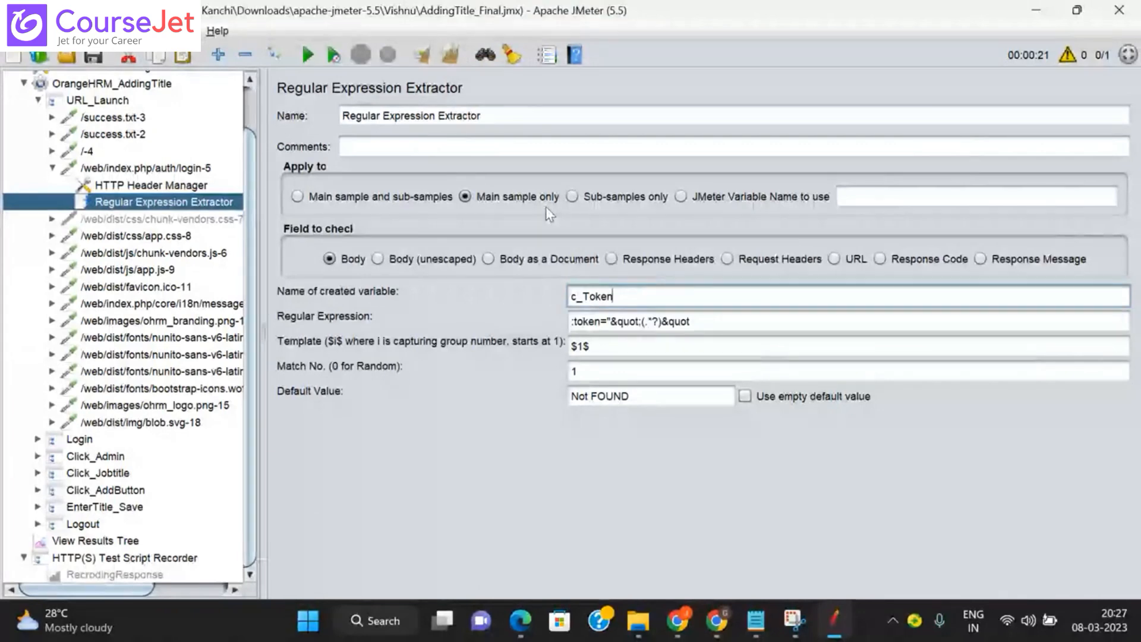
Step: Rename the extractor to Capturing TokenID and apply the change
triple_click(495, 117)
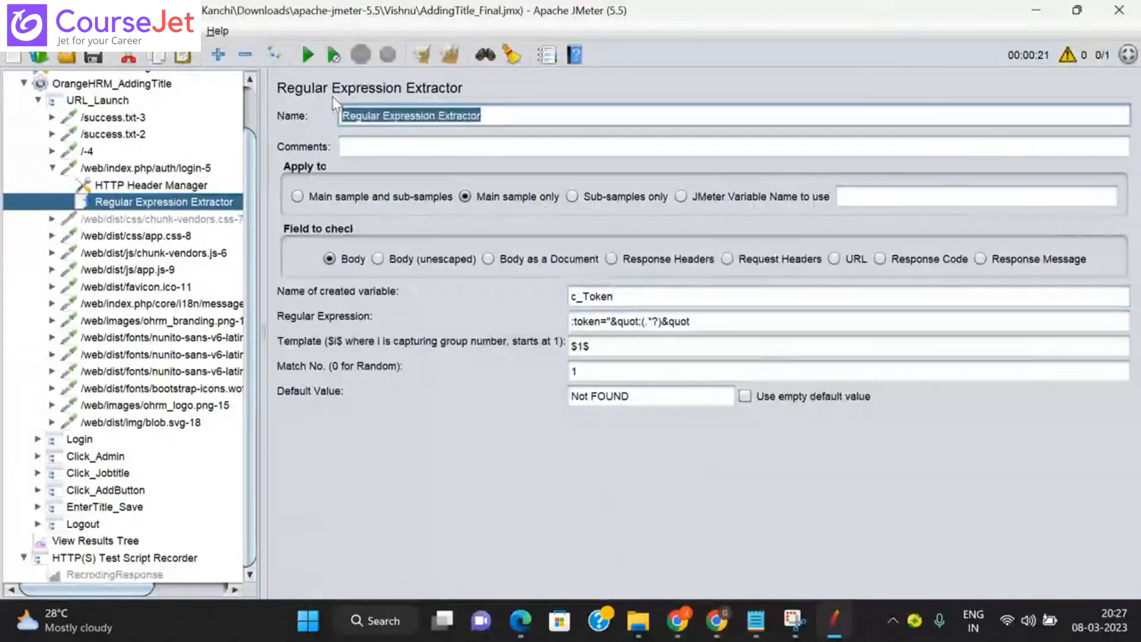
key("BackSpace")
type("Ca")
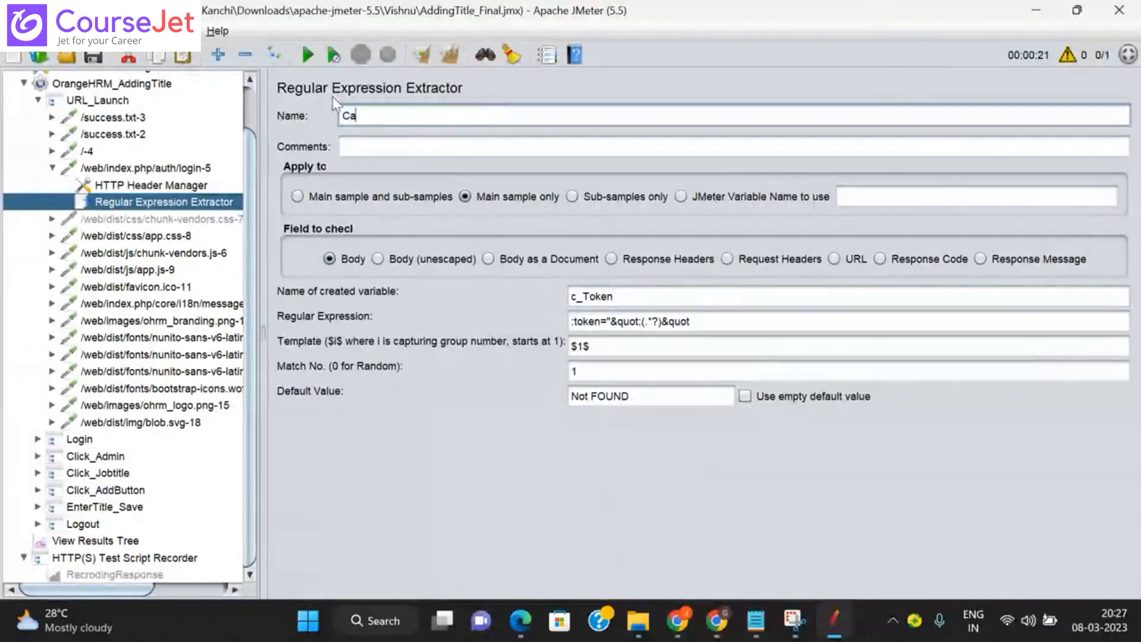
type("pturing Tok")
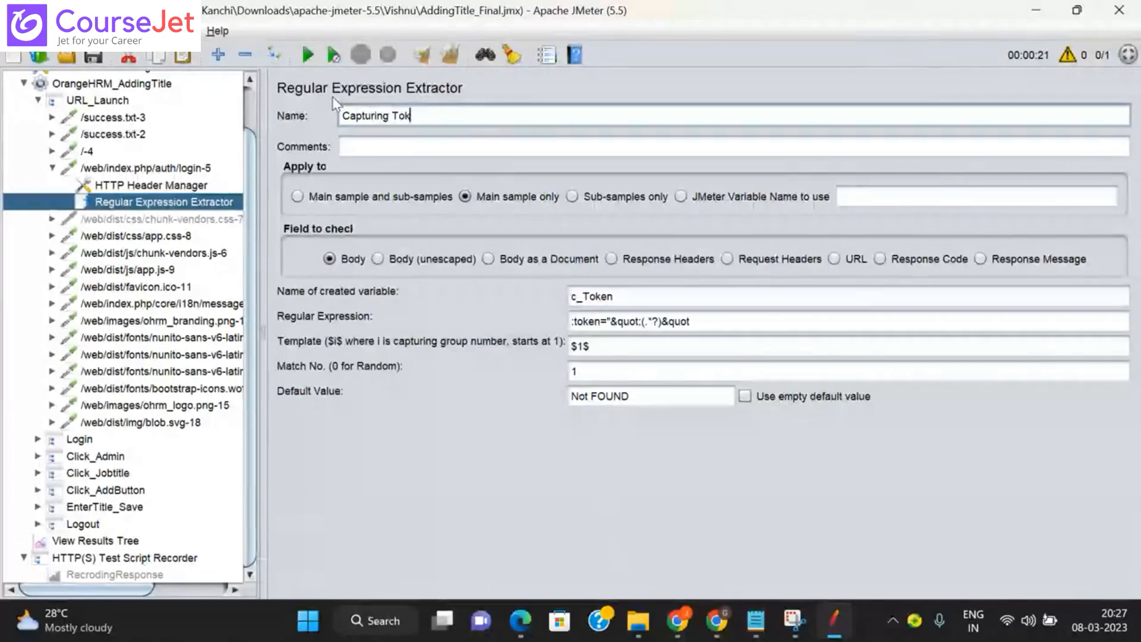
type("enID")
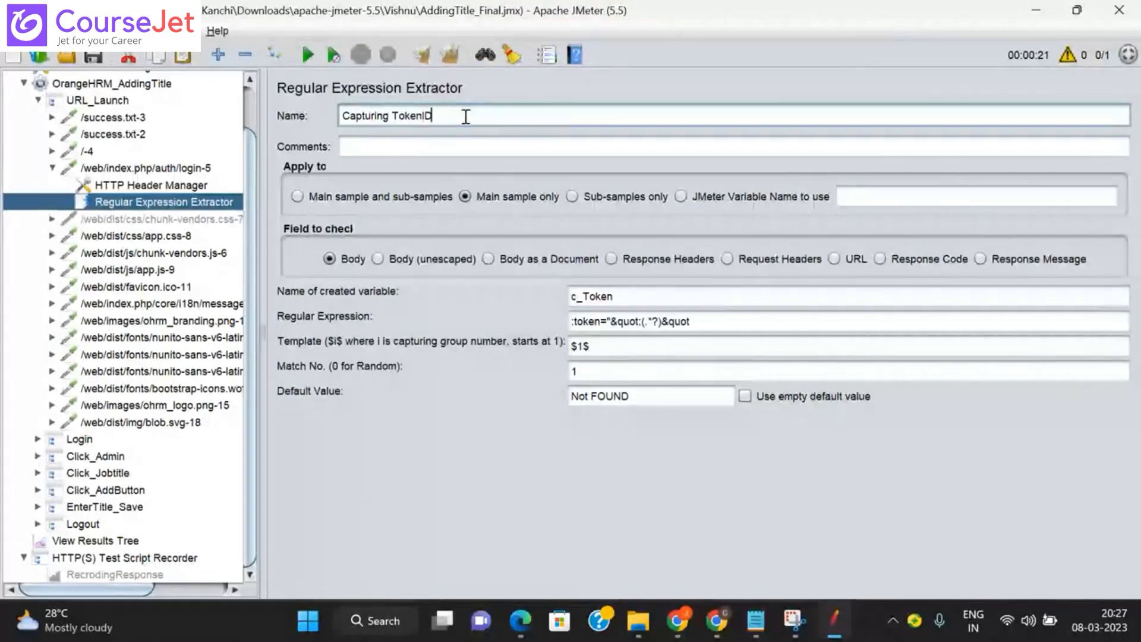
left_click(144, 236)
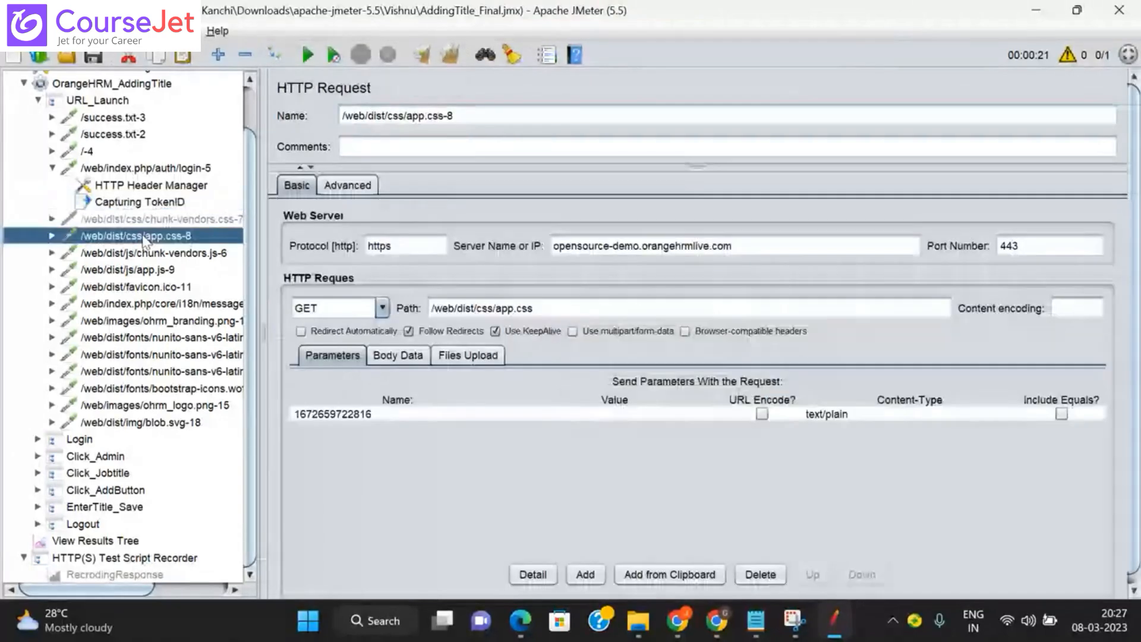
Step: Review Capturing TokenID alongside the ohrm_logo.png-15 and favicon.ico-11 request settings
left_click(147, 203)
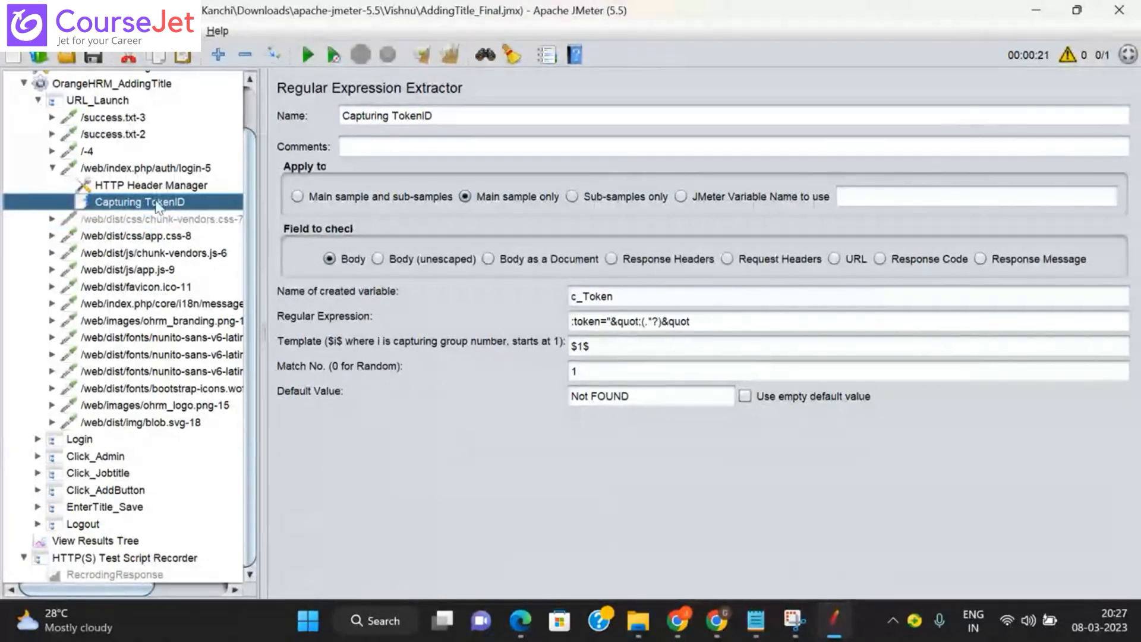
left_click(150, 406)
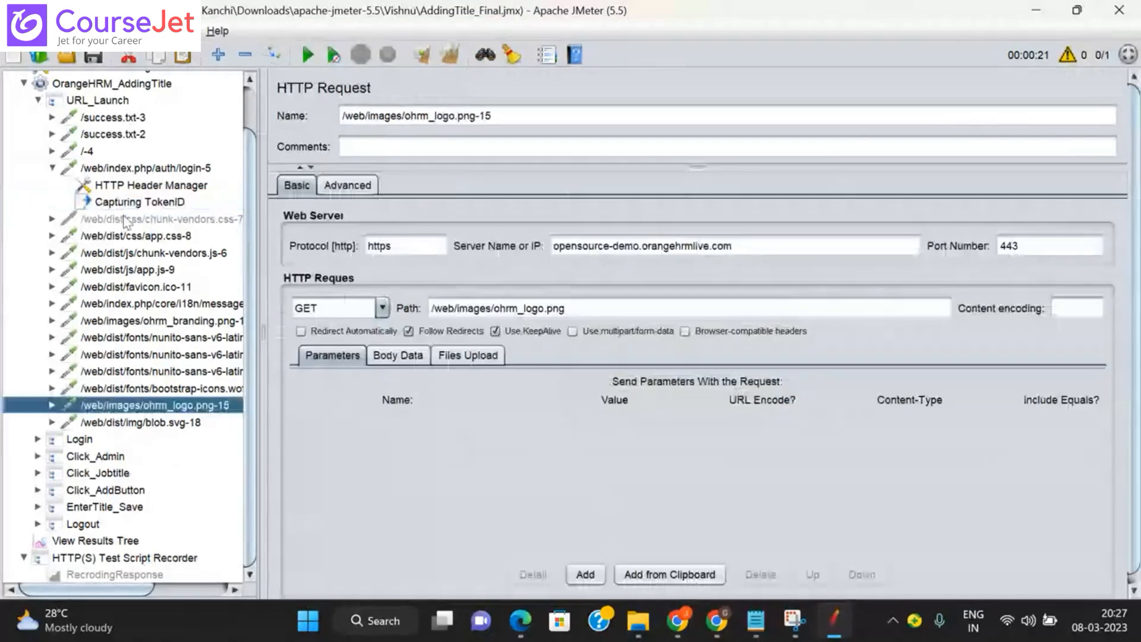
left_click(148, 203)
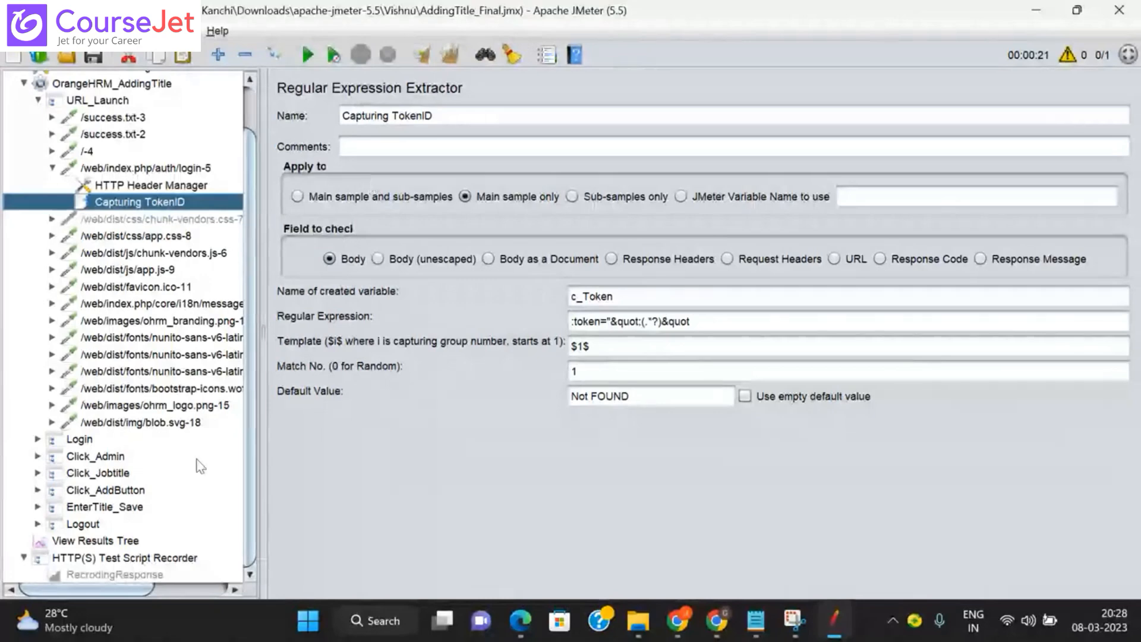
left_click(178, 287)
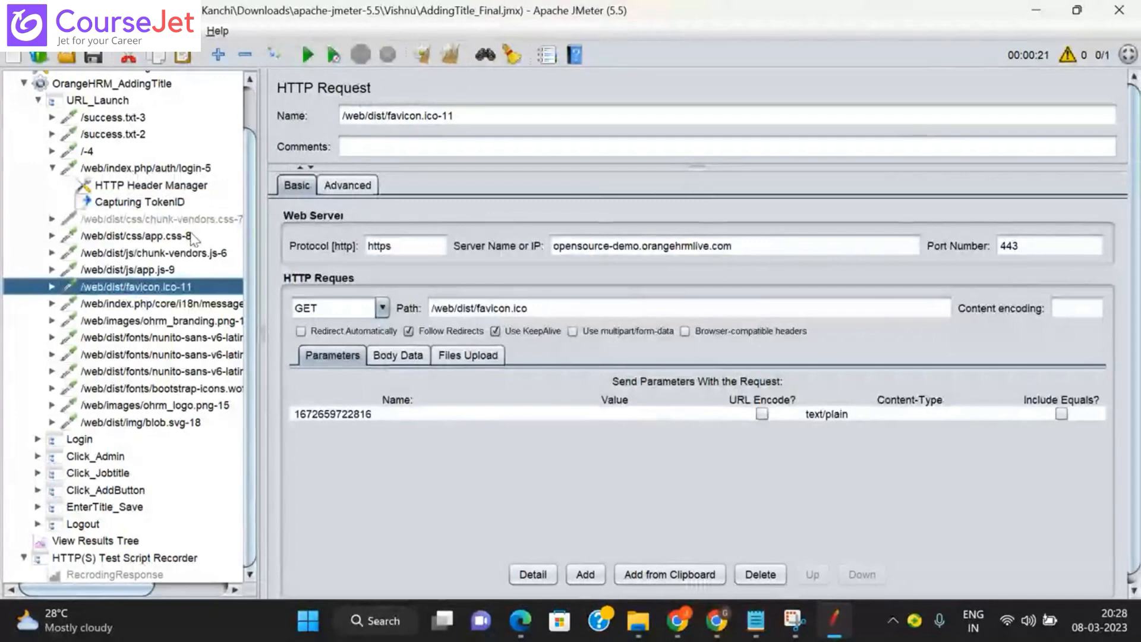
left_click(171, 202)
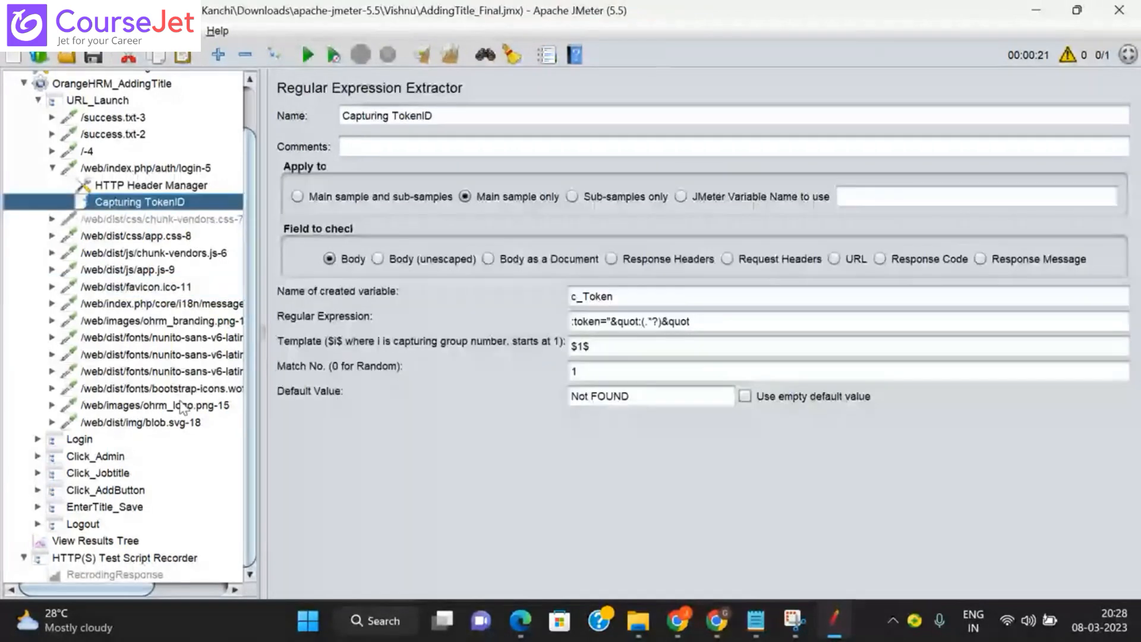
left_click(105, 288)
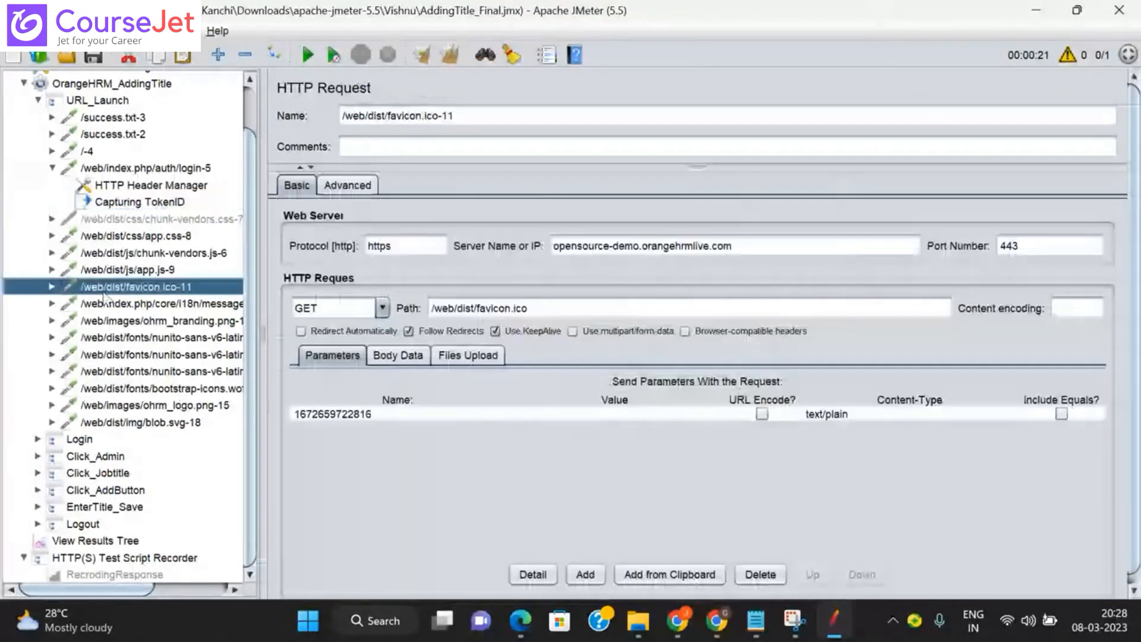
Step: Inspect the /-4 request's HTTP Header Manager, then return to View Results Tree
left_click(116, 542)
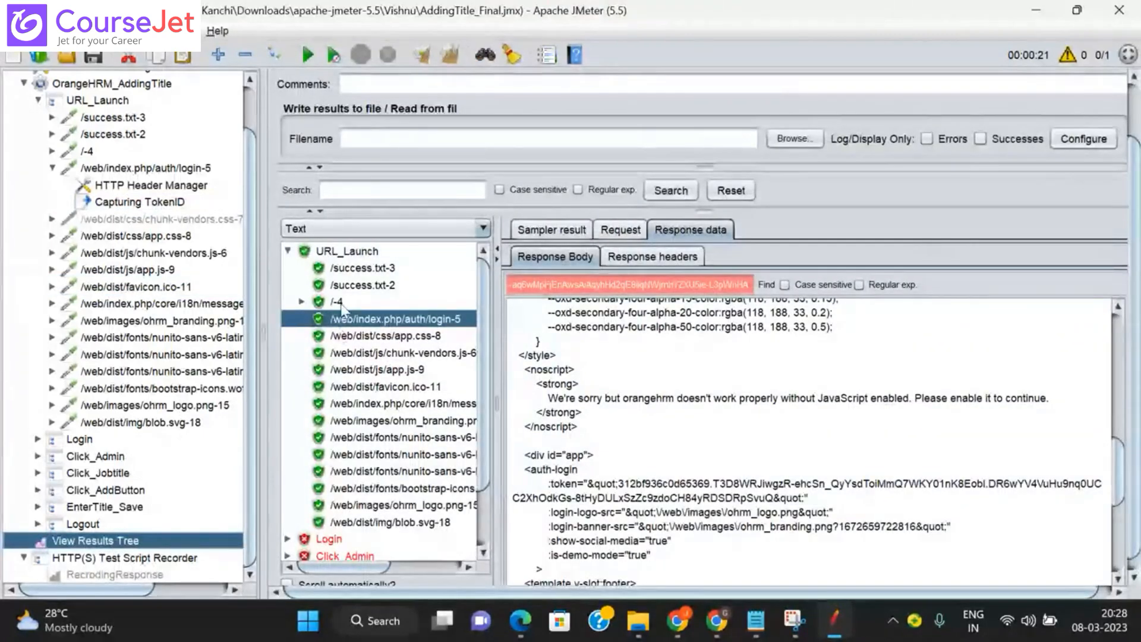
left_click(86, 152)
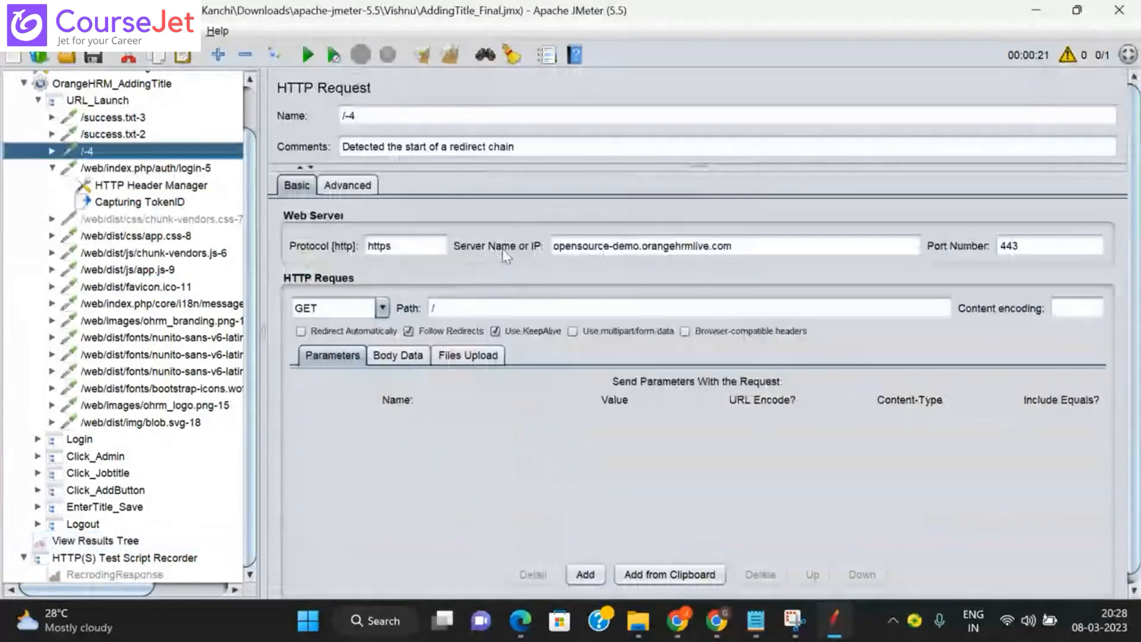
left_click(52, 167)
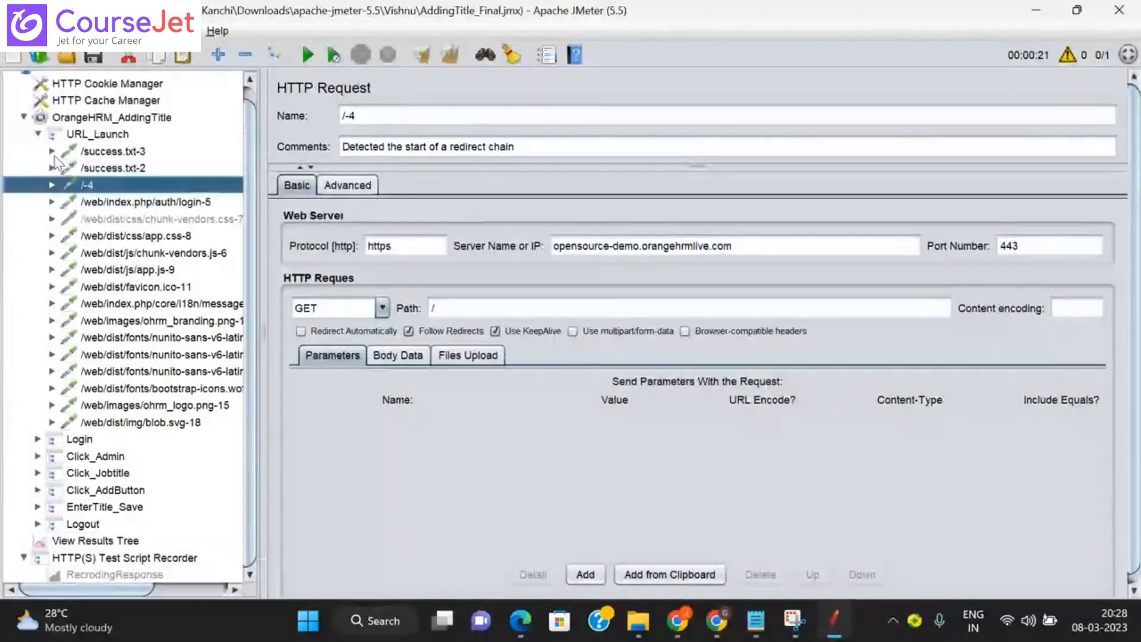
left_click(52, 185)
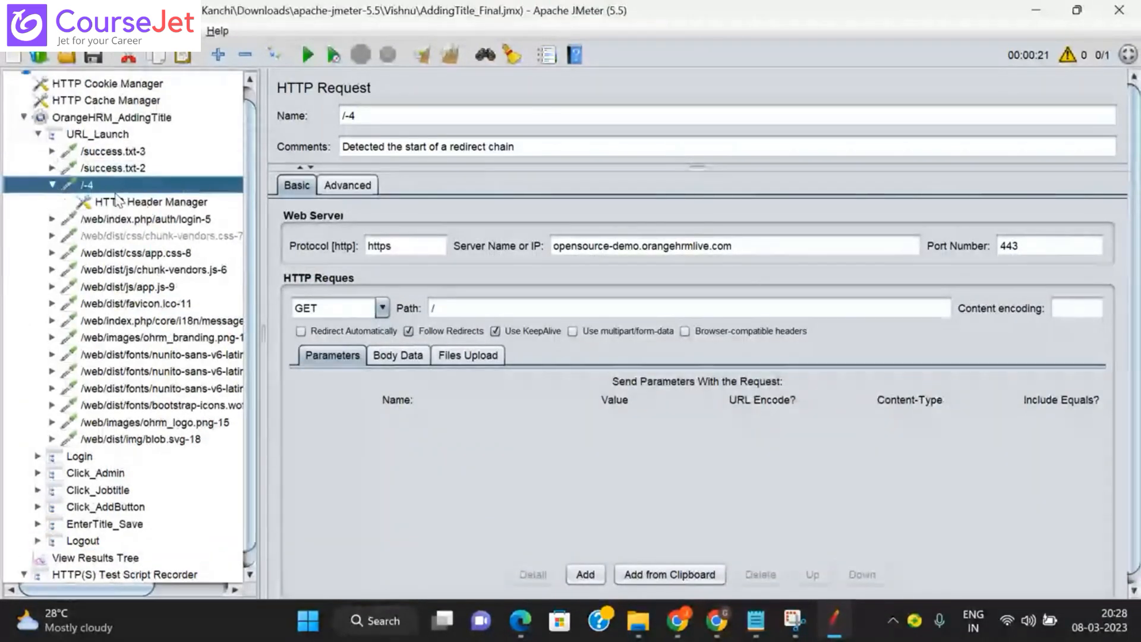
left_click(117, 201)
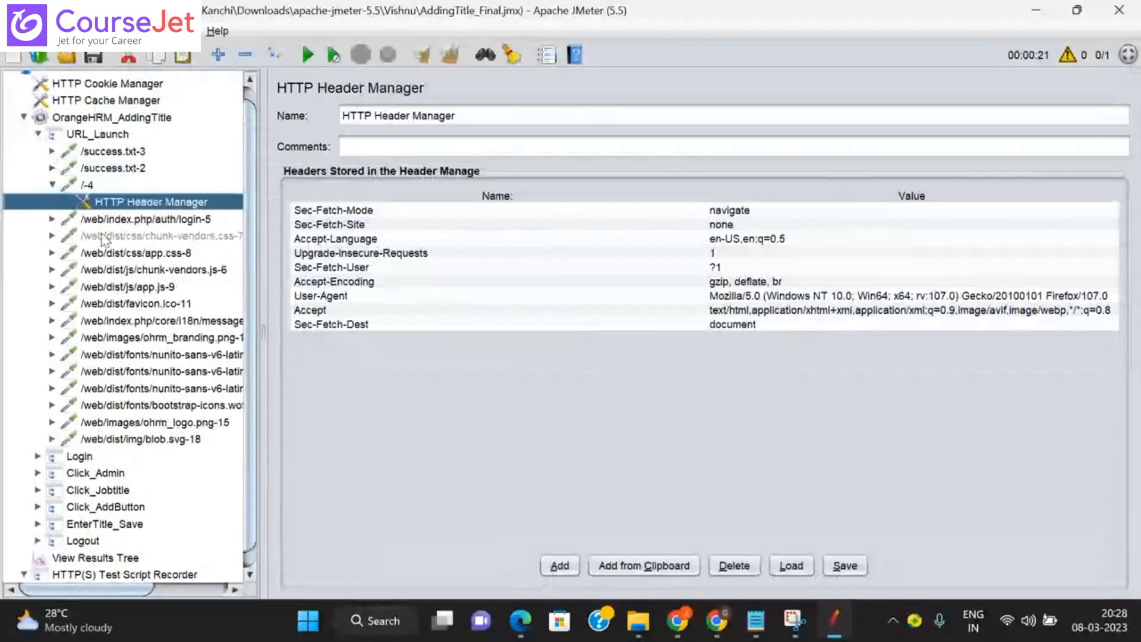
double_click(89, 185)
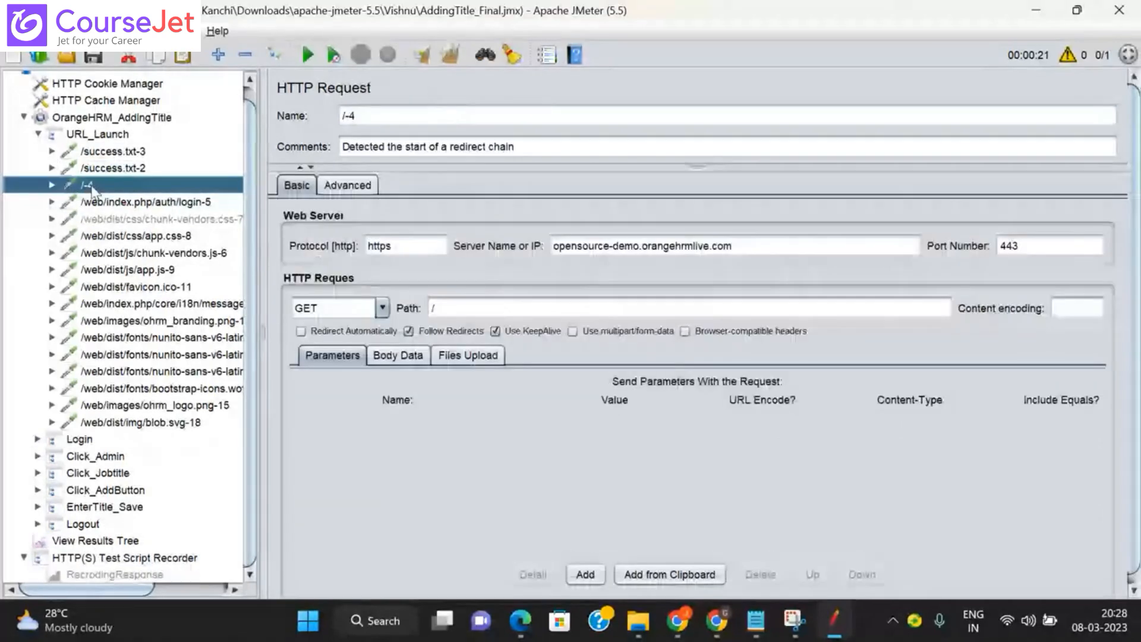
left_click(105, 542)
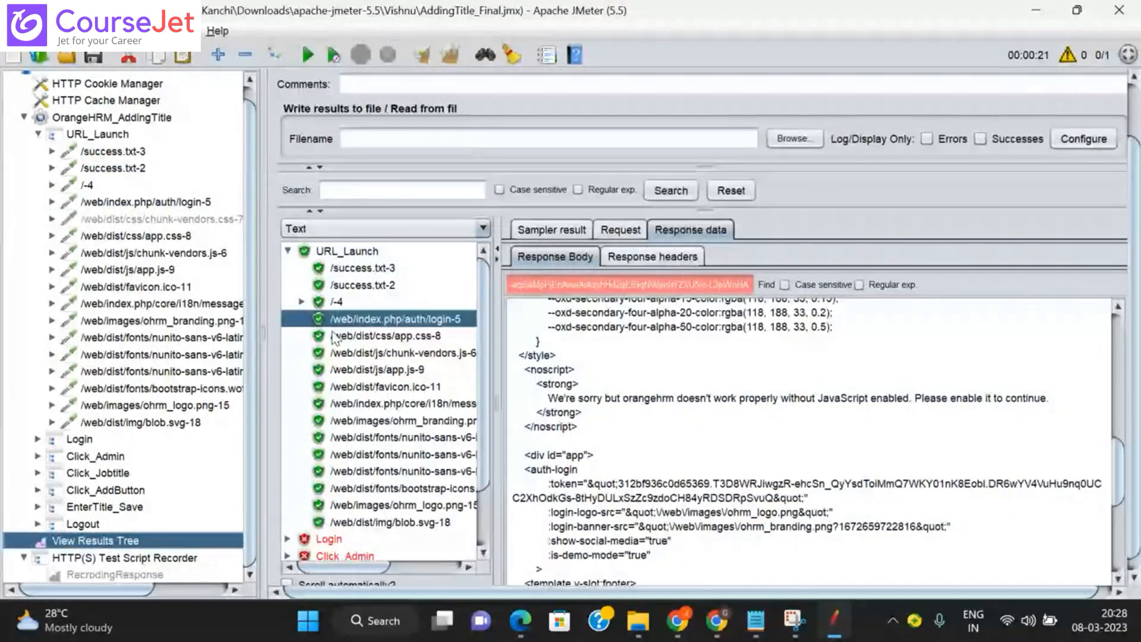
Step: Compare the requests sent for the /-4-0 and /-4-1 sub-samples
left_click(302, 302)
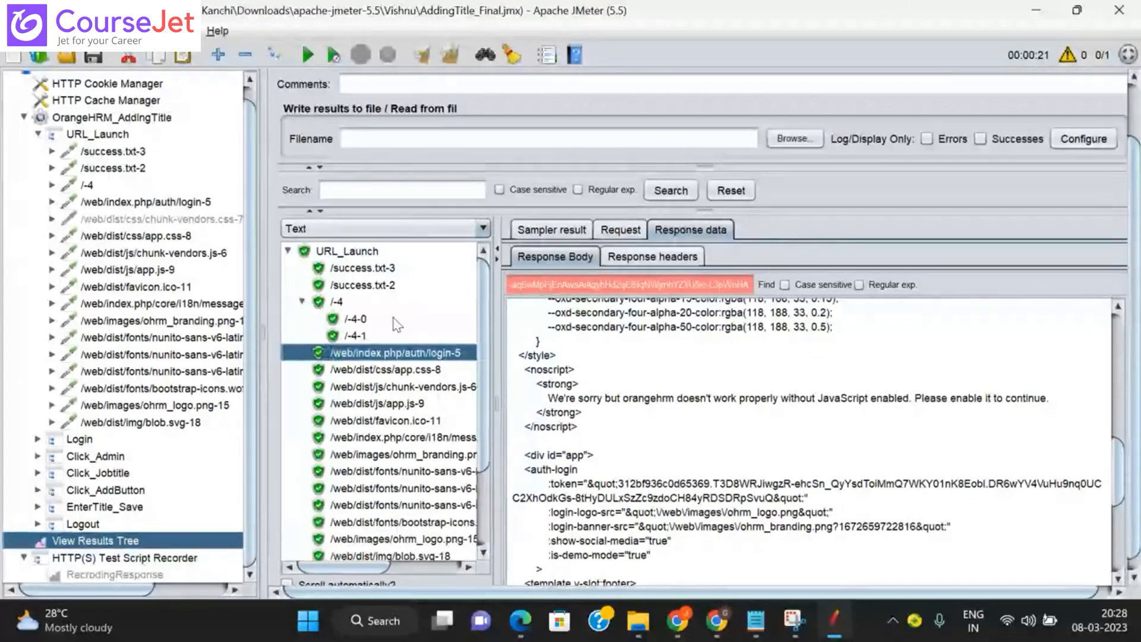
left_click(357, 320)
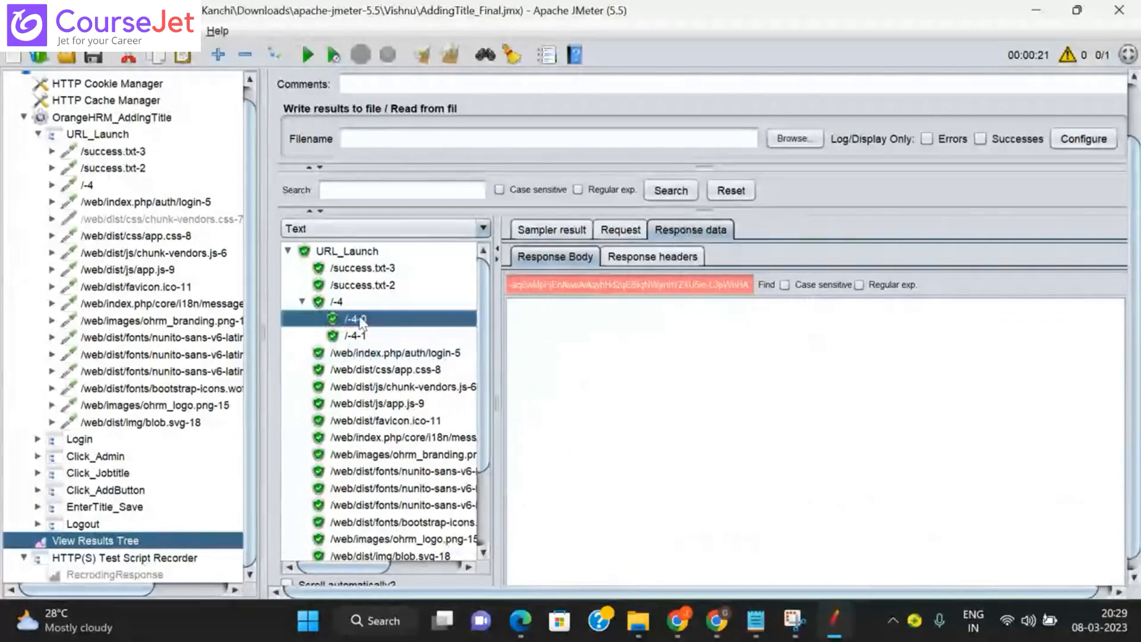
left_click(619, 230)
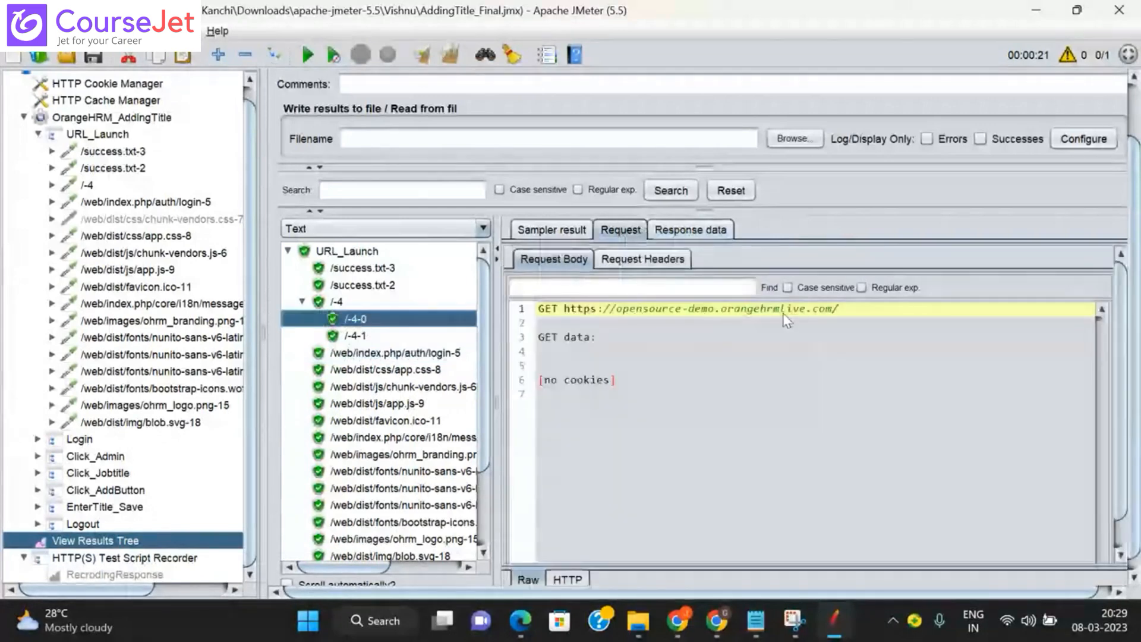
left_click(356, 336)
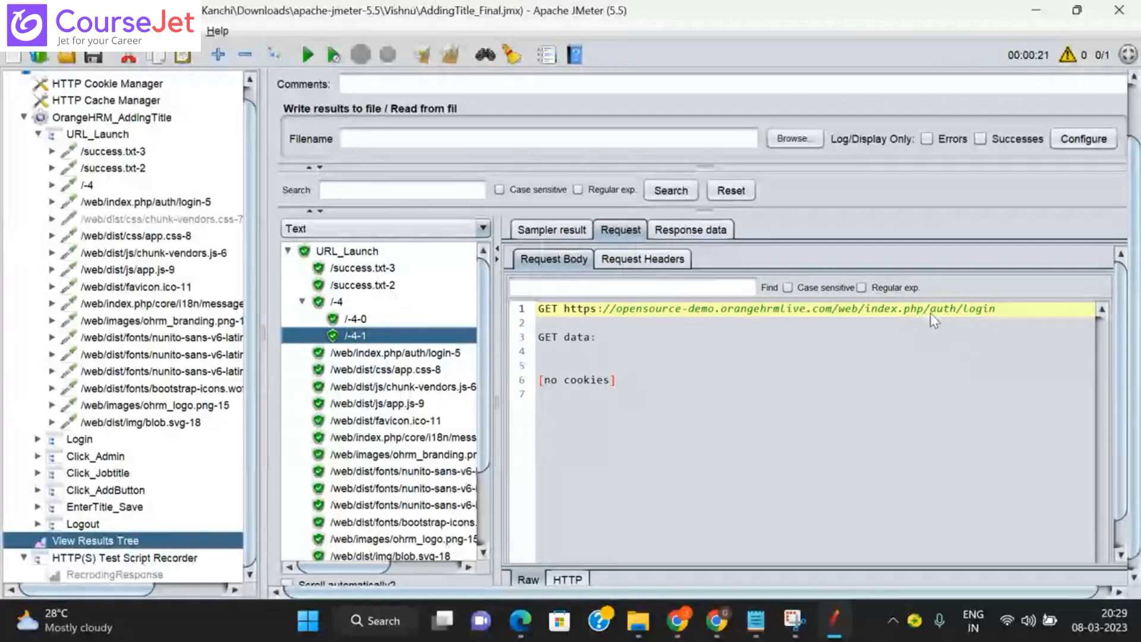
left_click(357, 321)
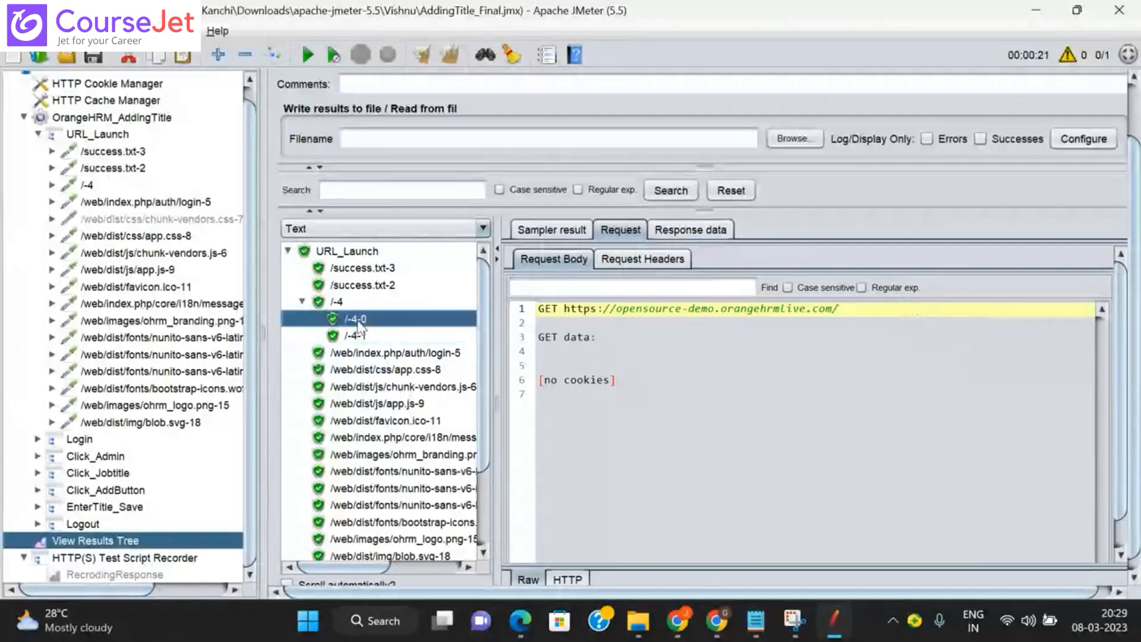
left_click(358, 336)
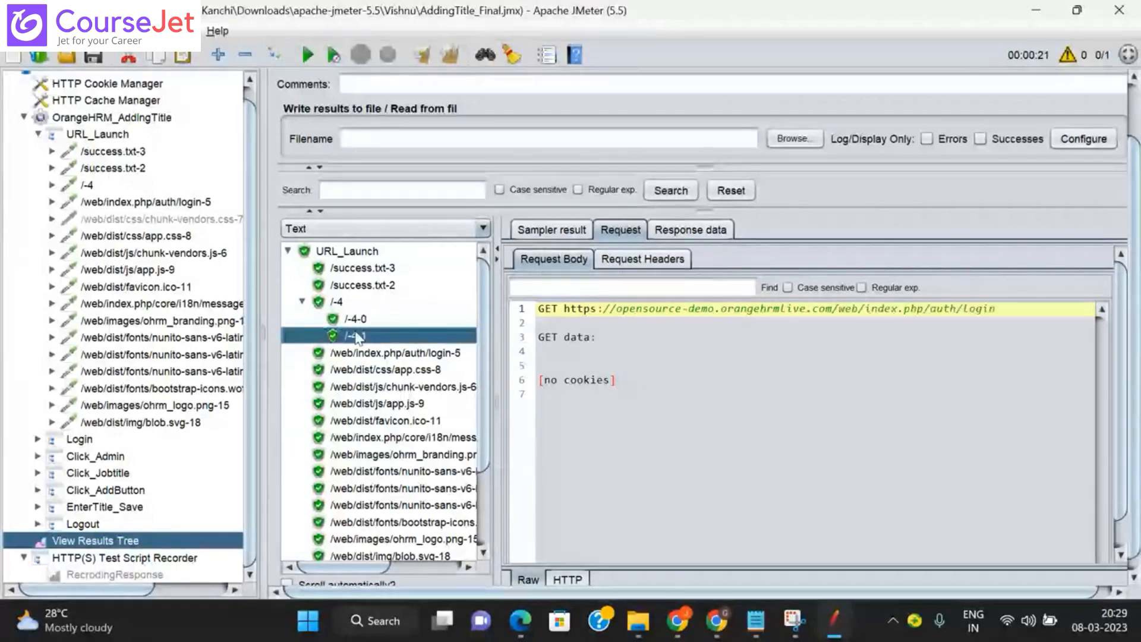
Step: Check the /-4 response HTML and empty /-4-0 response, then reopen Capturing TokenID
left_click(337, 305)
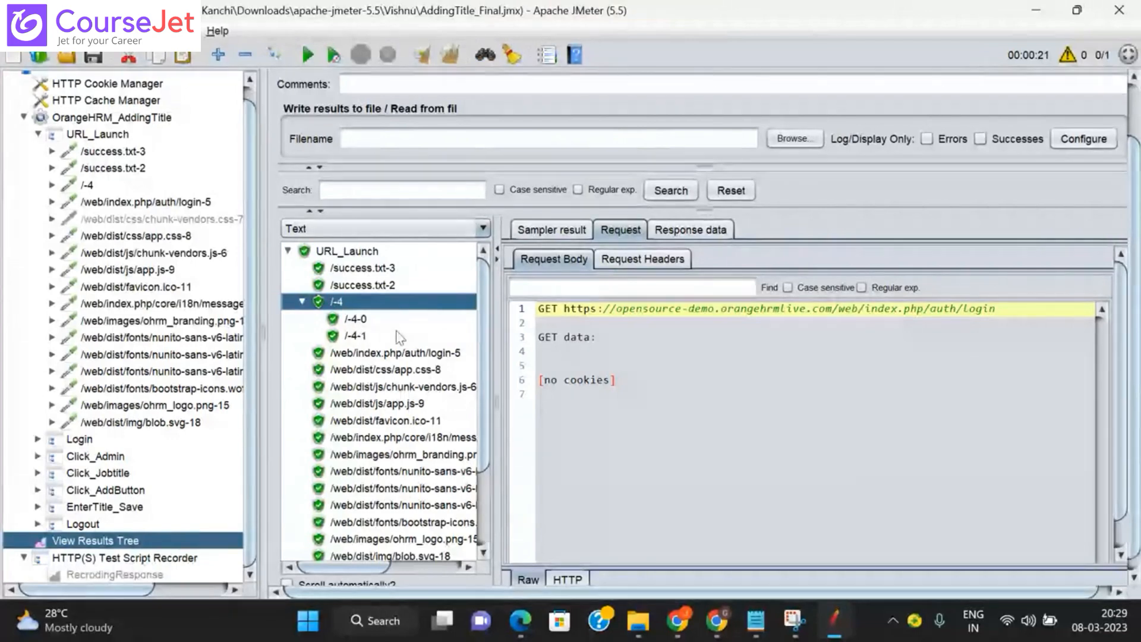
left_click(695, 232)
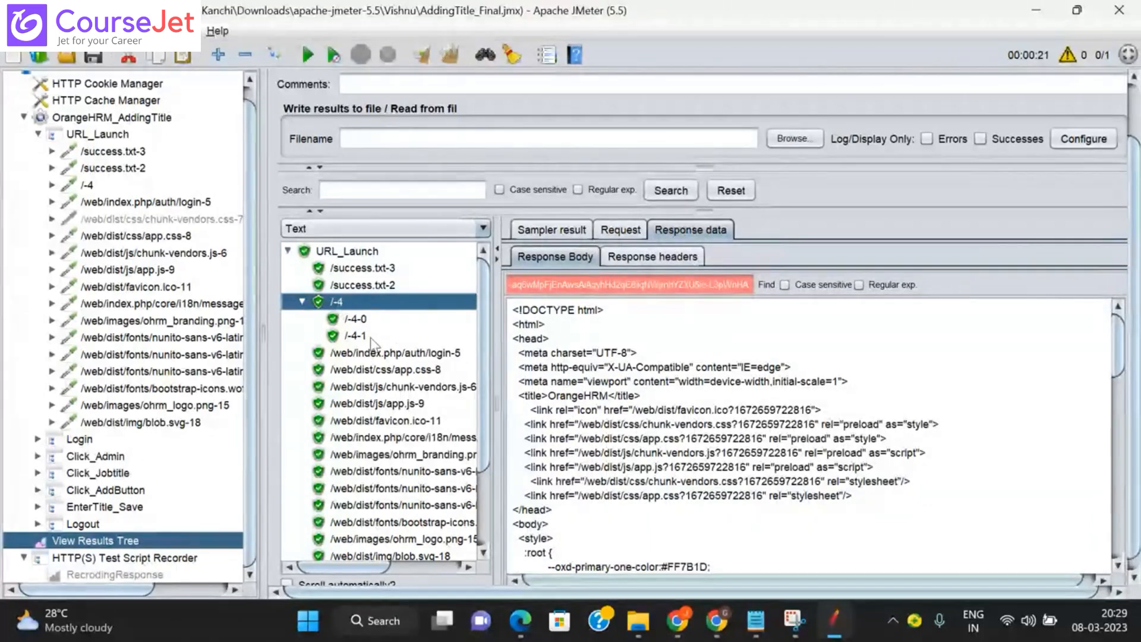
left_click(355, 321)
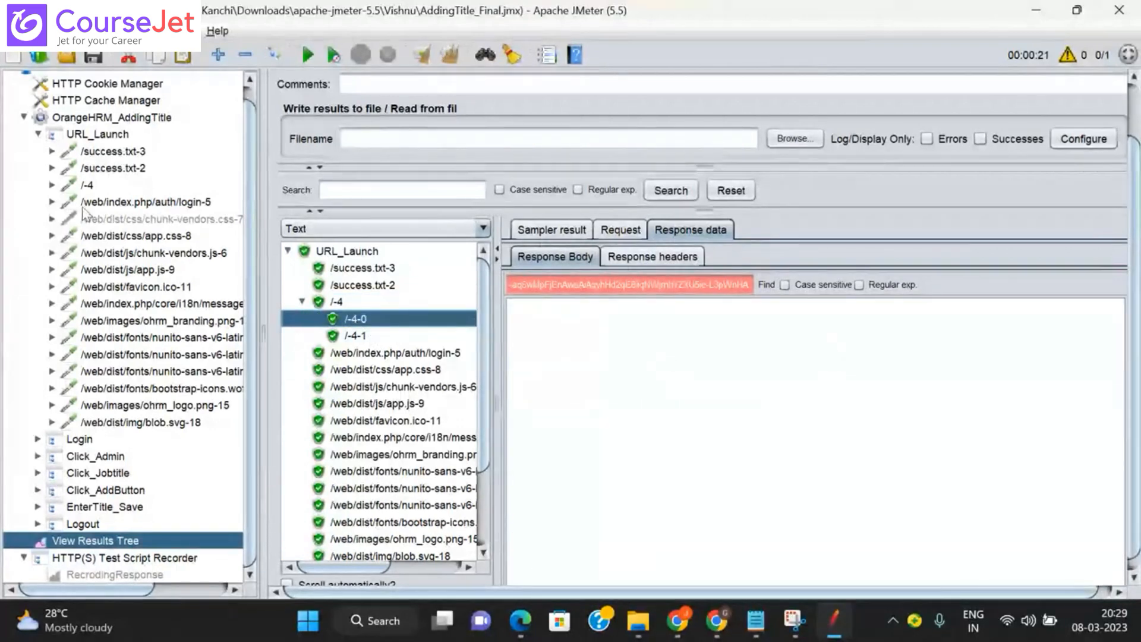
left_click(52, 202)
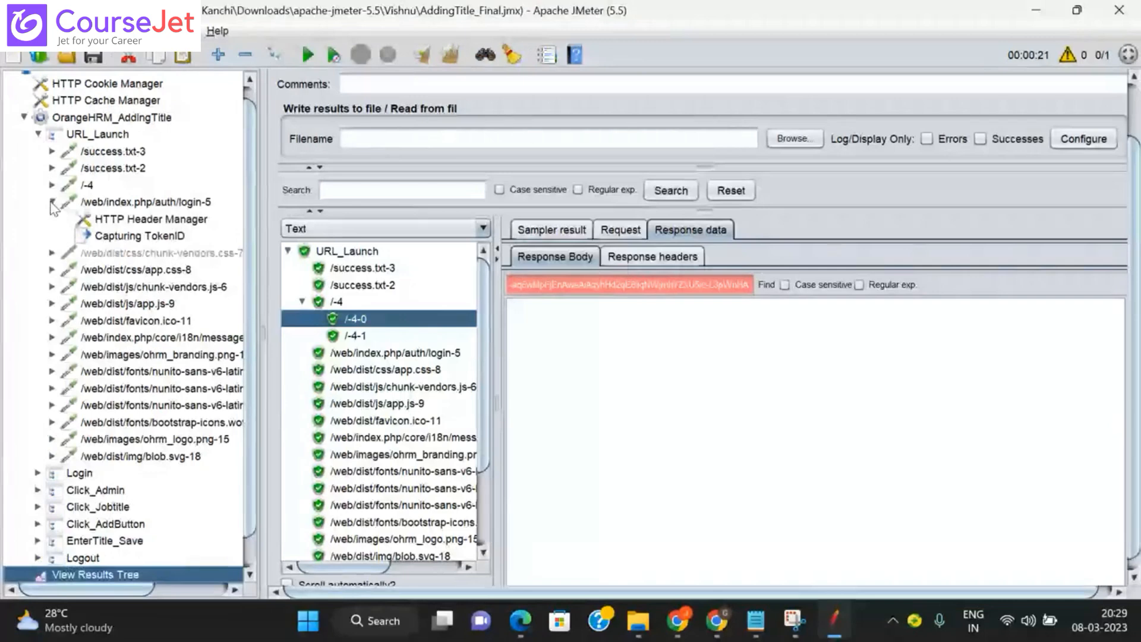
left_click(138, 236)
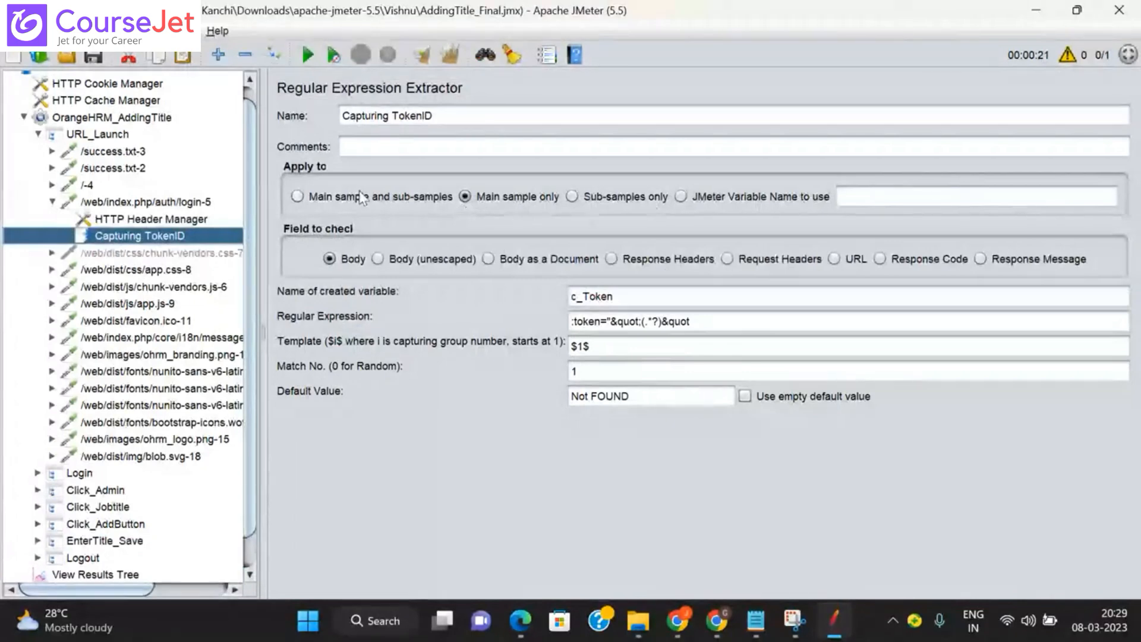
Step: Set the extractor's Apply to option to Main sample and sub-samples
left_click(297, 196)
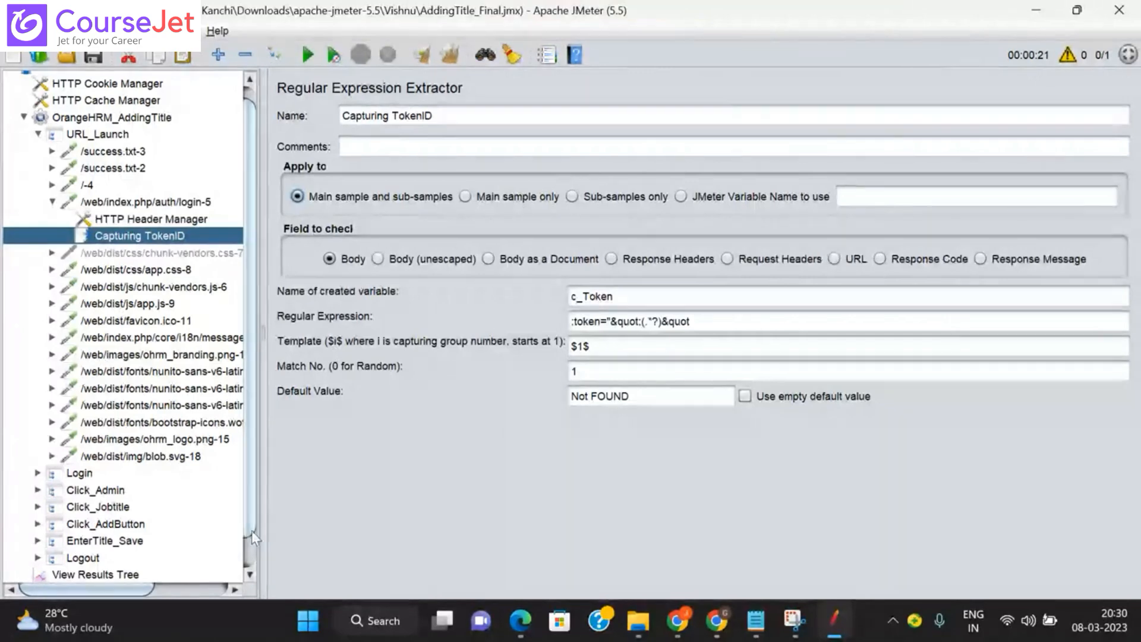
scroll(120, 571, "down", 1)
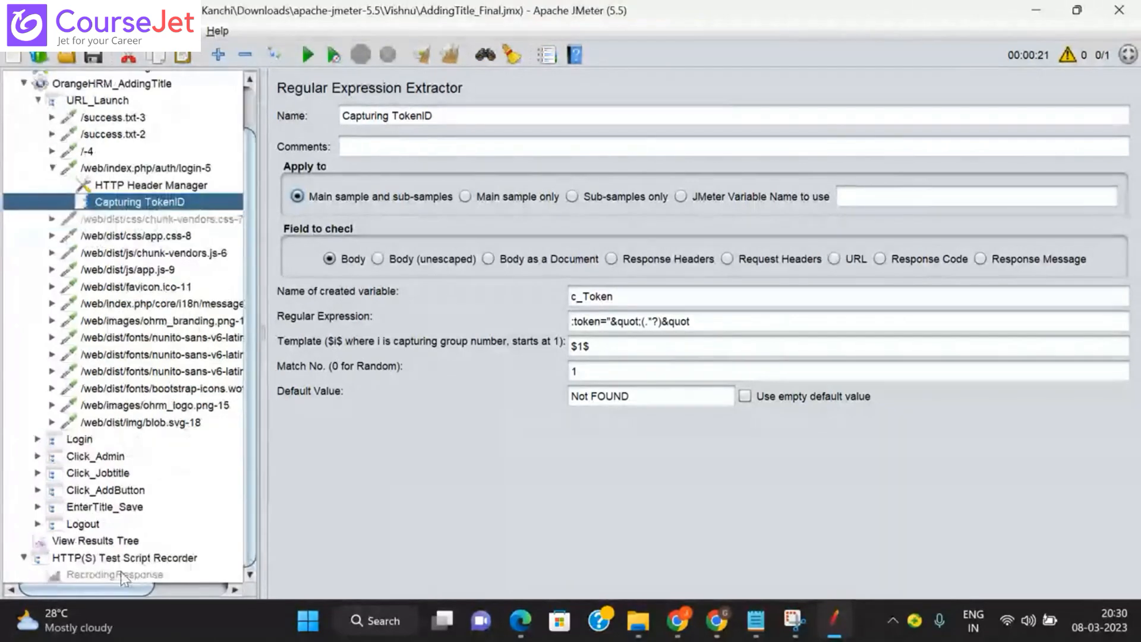
Step: Review the sample's response body in the RecrodingResponse results tree's Text view
left_click(120, 574)
left_click(393, 290)
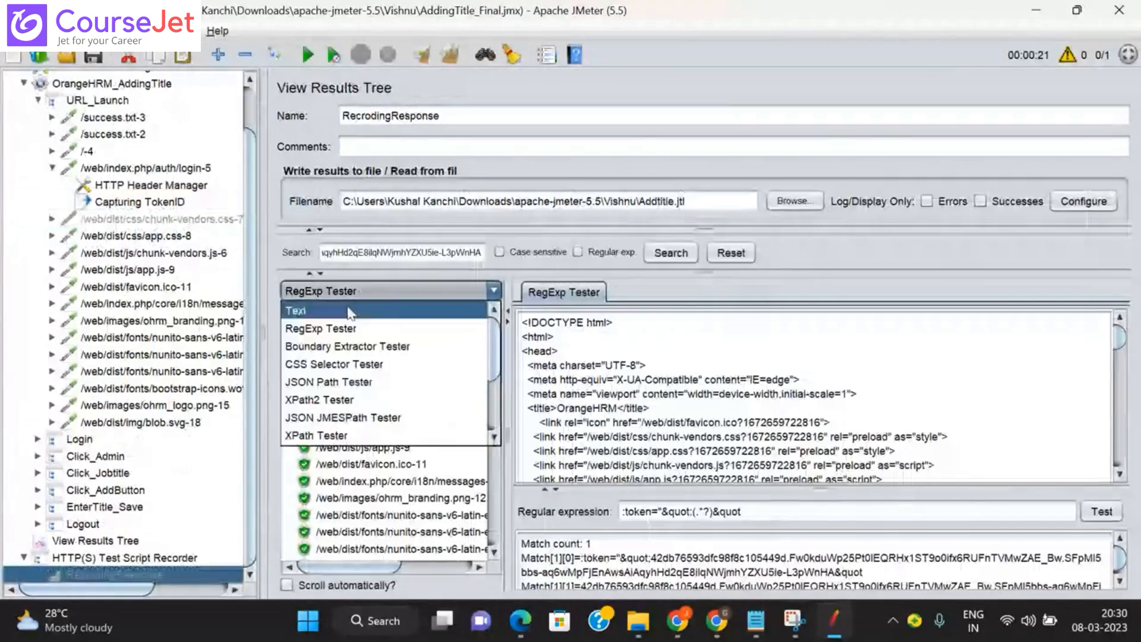
left_click(310, 310)
left_click(702, 292)
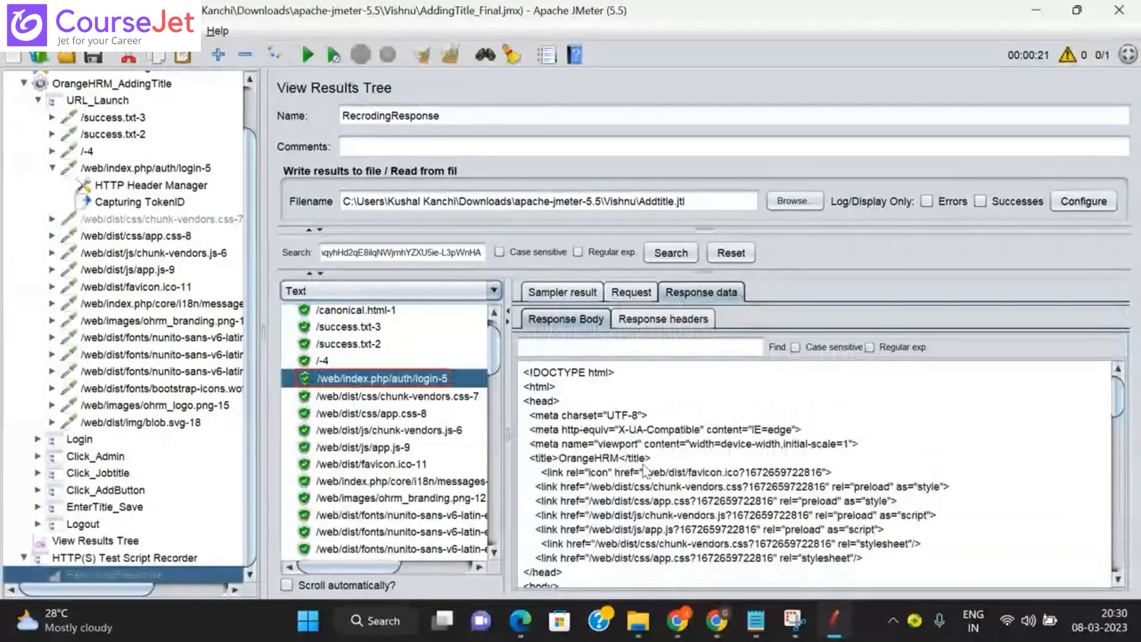
left_click(156, 204)
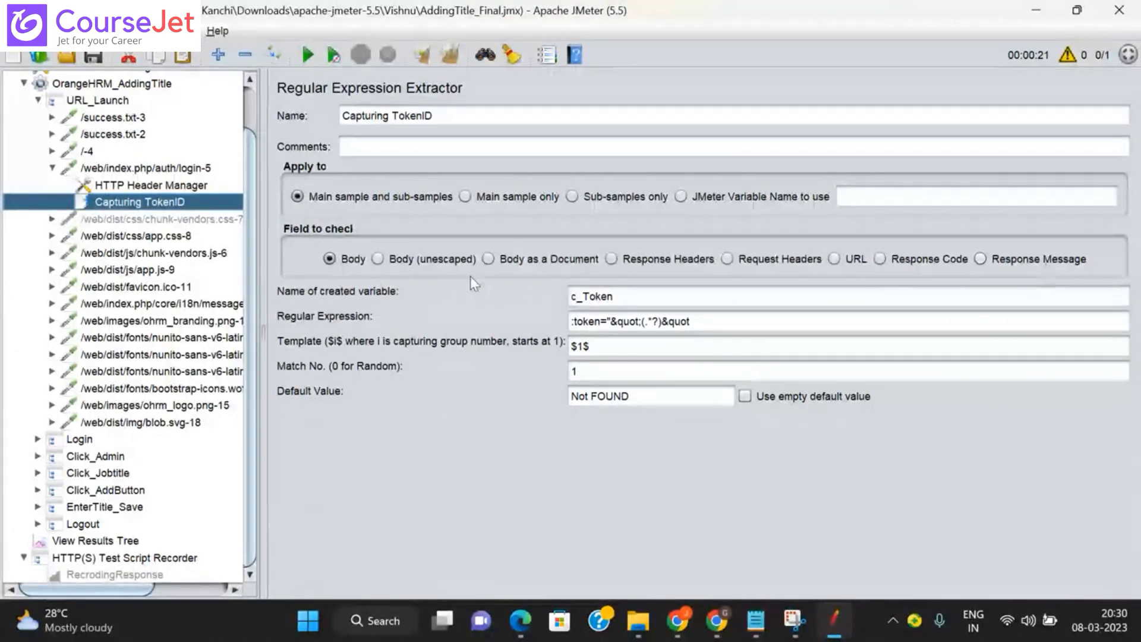
Step: Set Capturing TokenID to check Response Headers, comparing against login-5's response headers
left_click(612, 258)
left_click(126, 571)
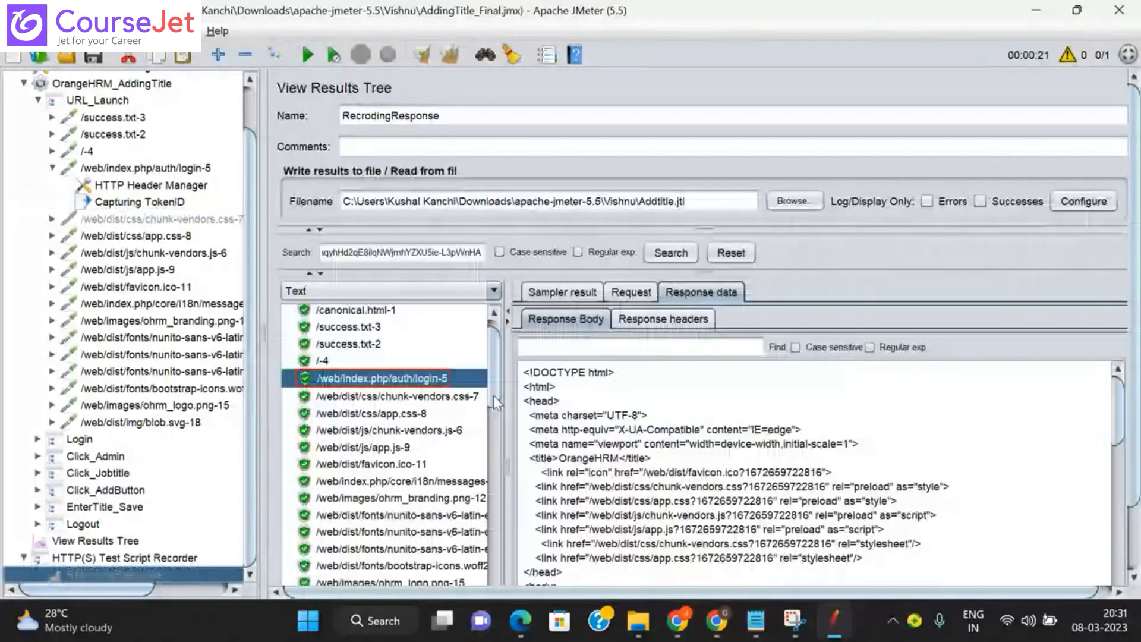
left_click(670, 321)
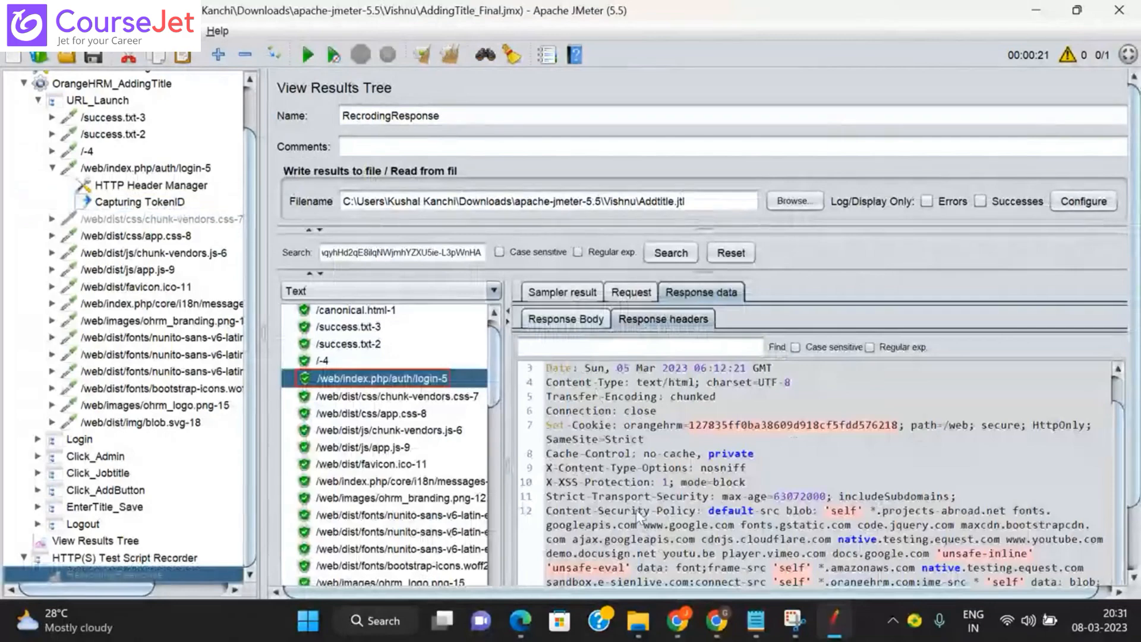
left_click(158, 203)
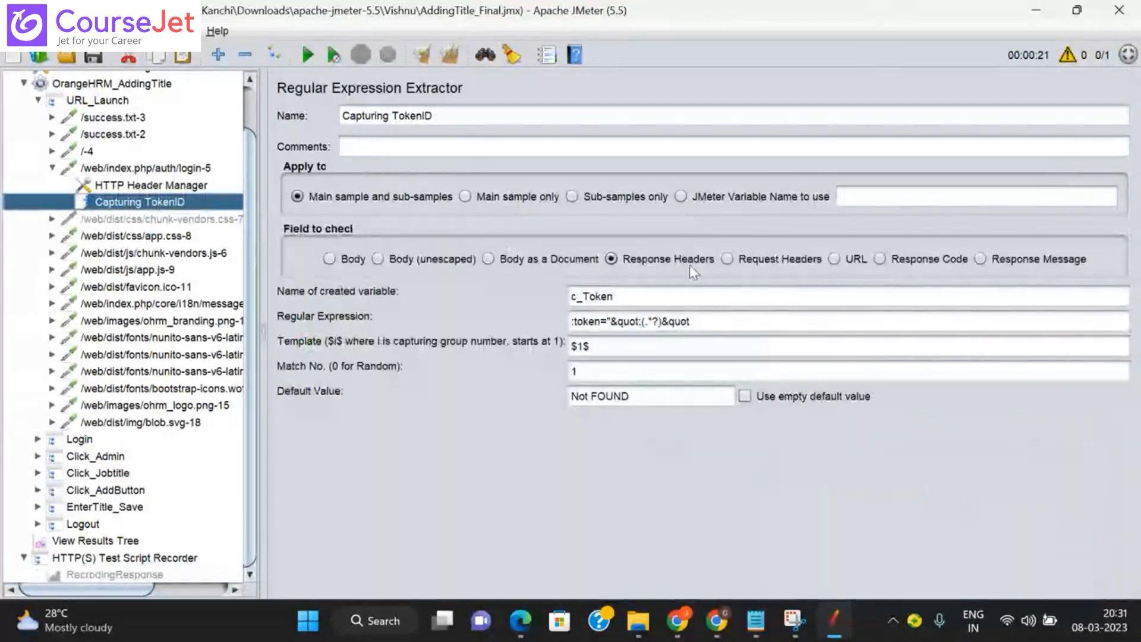
Step: After checking login-5's sampler result, set Capturing TokenID's Field to check back to Body
left_click(144, 573)
left_click(565, 291)
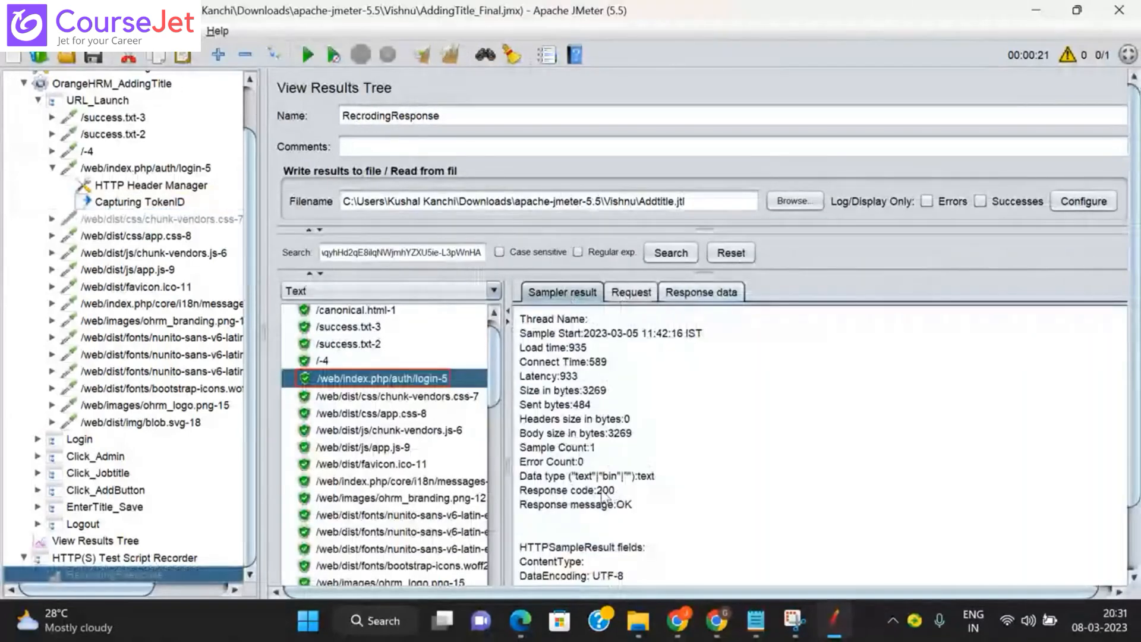
left_click(167, 200)
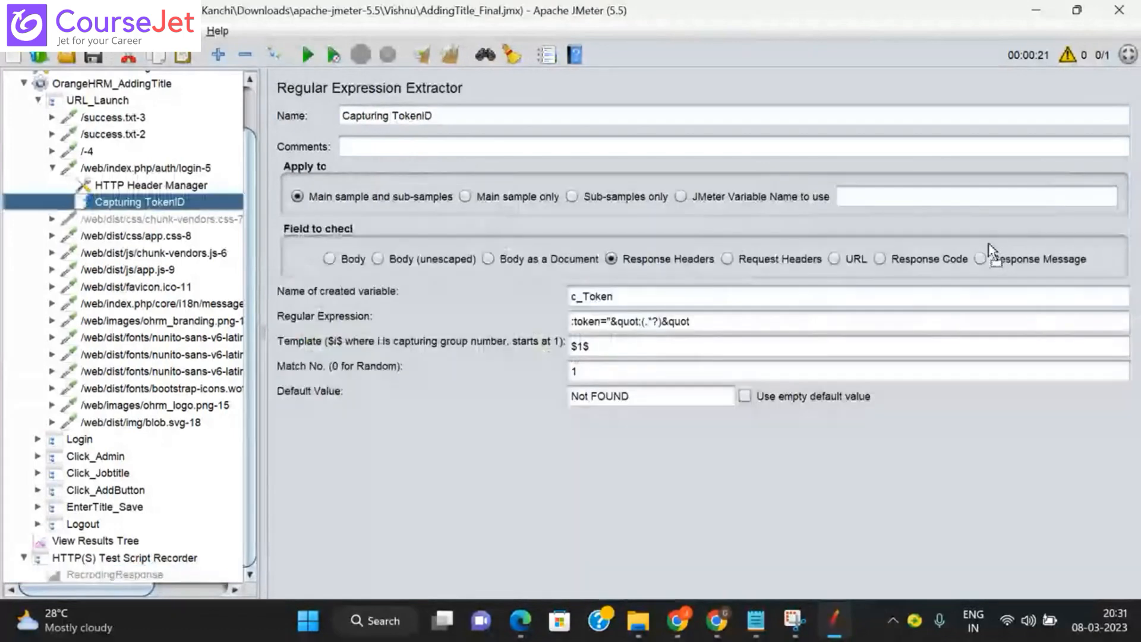
left_click(881, 260)
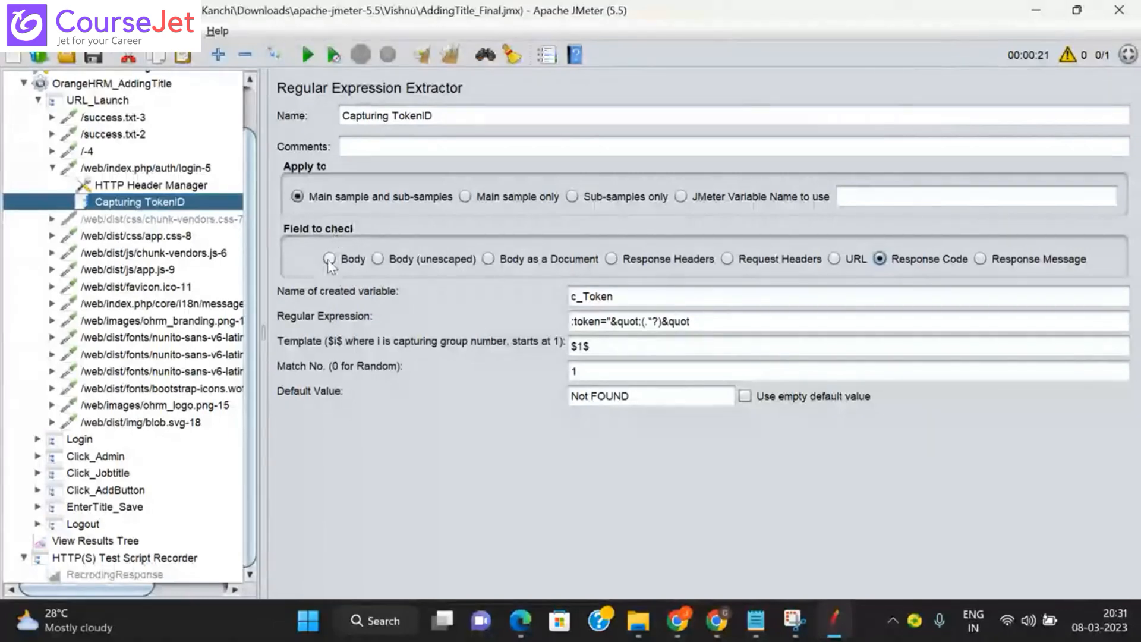
left_click(329, 259)
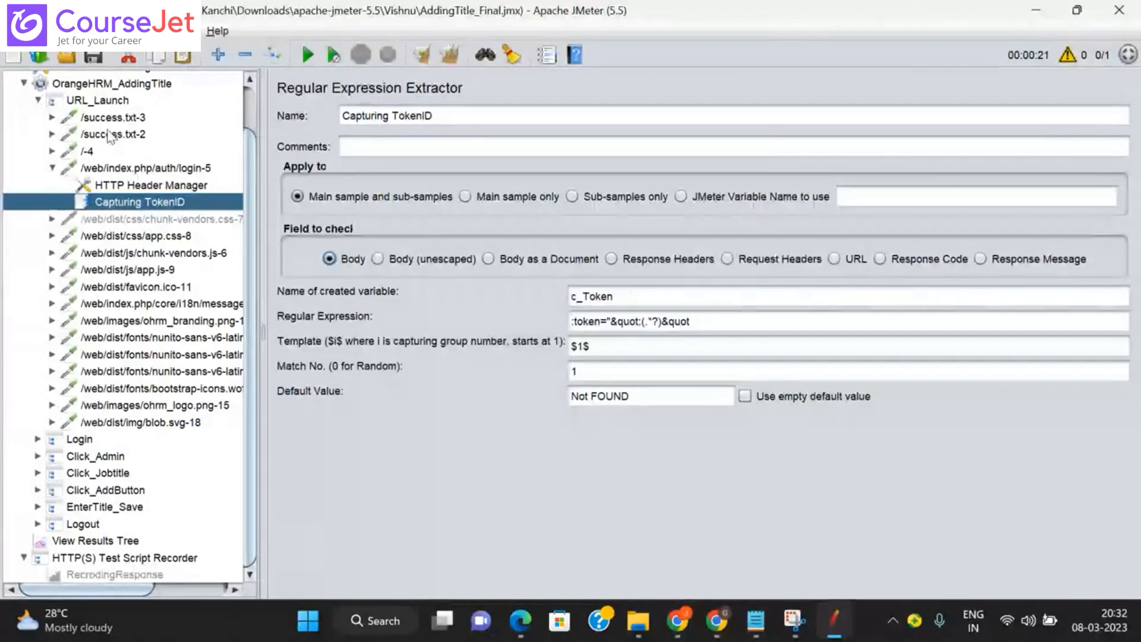
Step: Open Login's validate-19 request and select its recorded _token value for copying
left_click(38, 440)
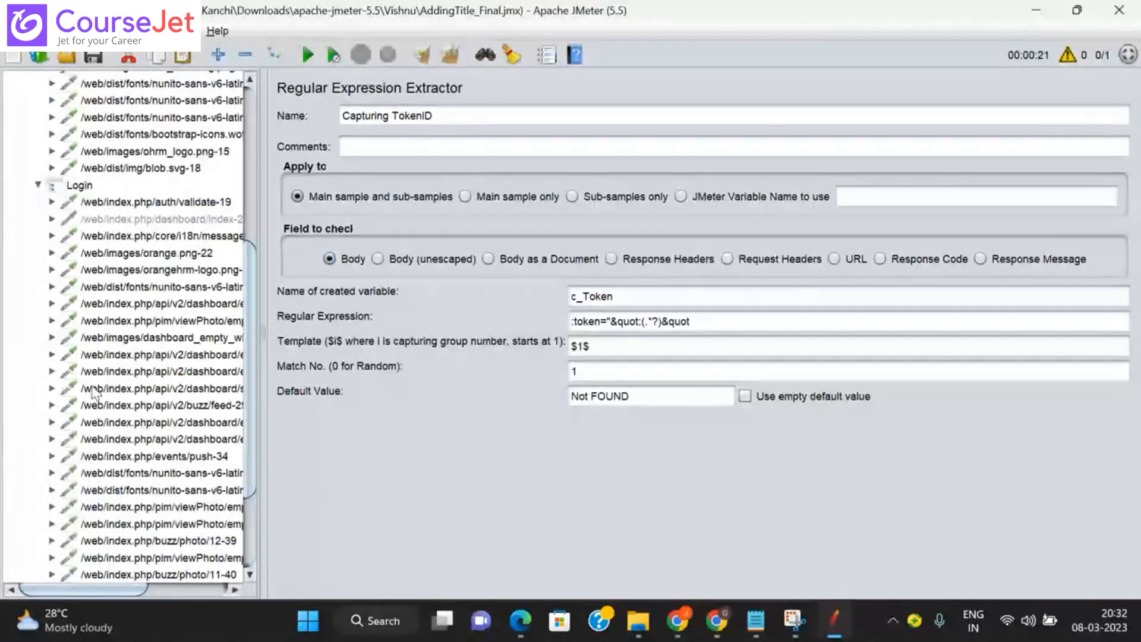
left_click(172, 203)
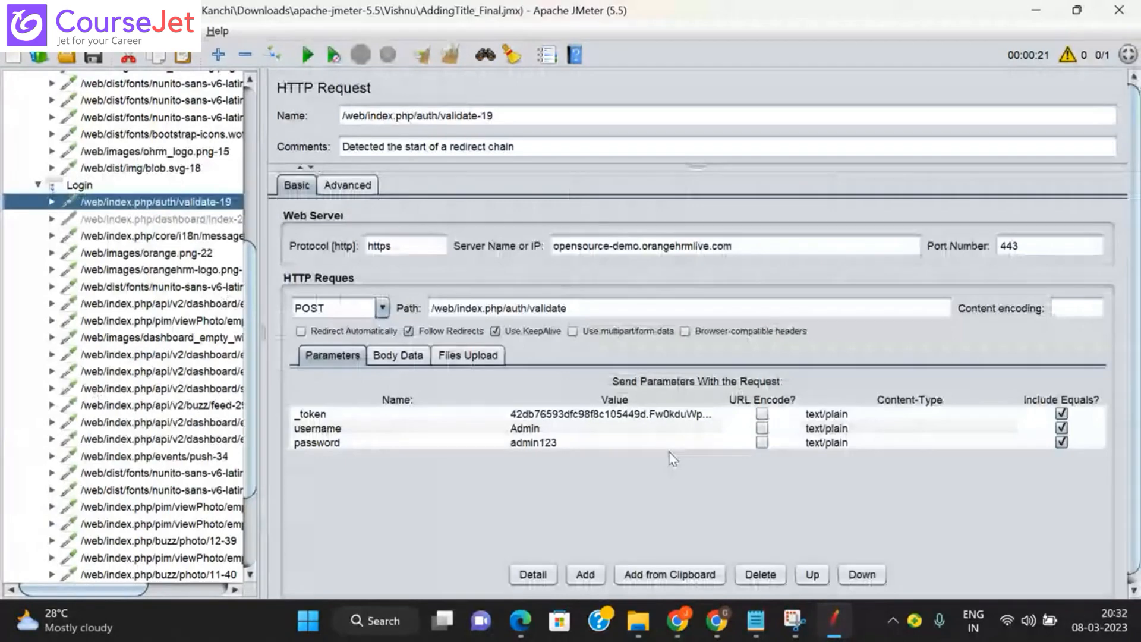
double_click(604, 414)
key("ctrl+a")
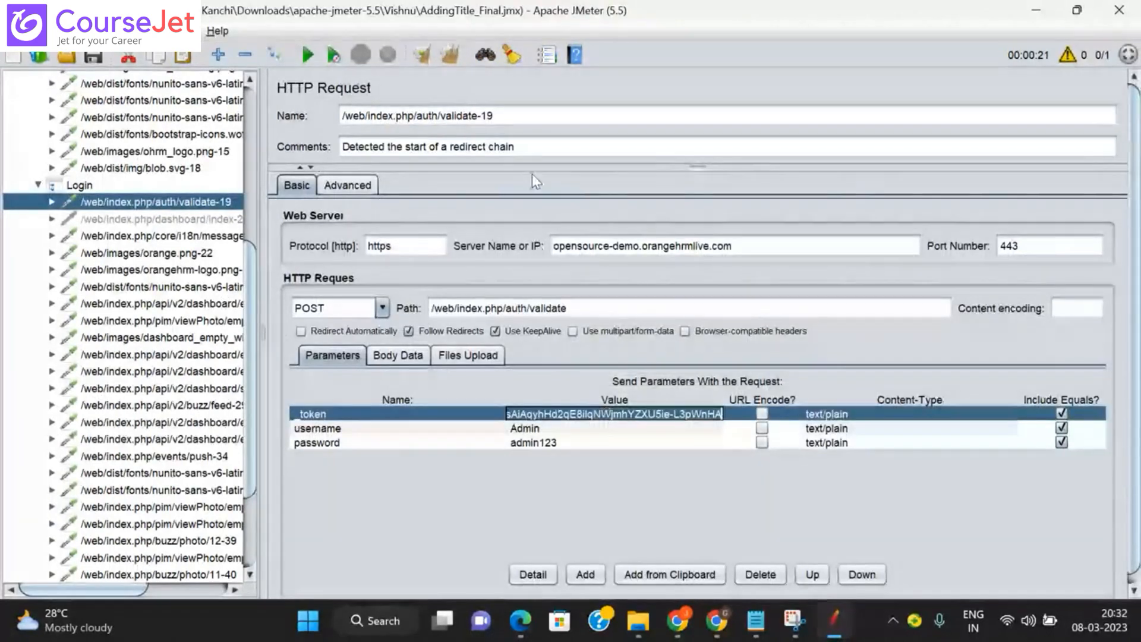
Step: Search the test plan for the pasted recorded token, with Capturing TokenID's settings visible
left_click(485, 56)
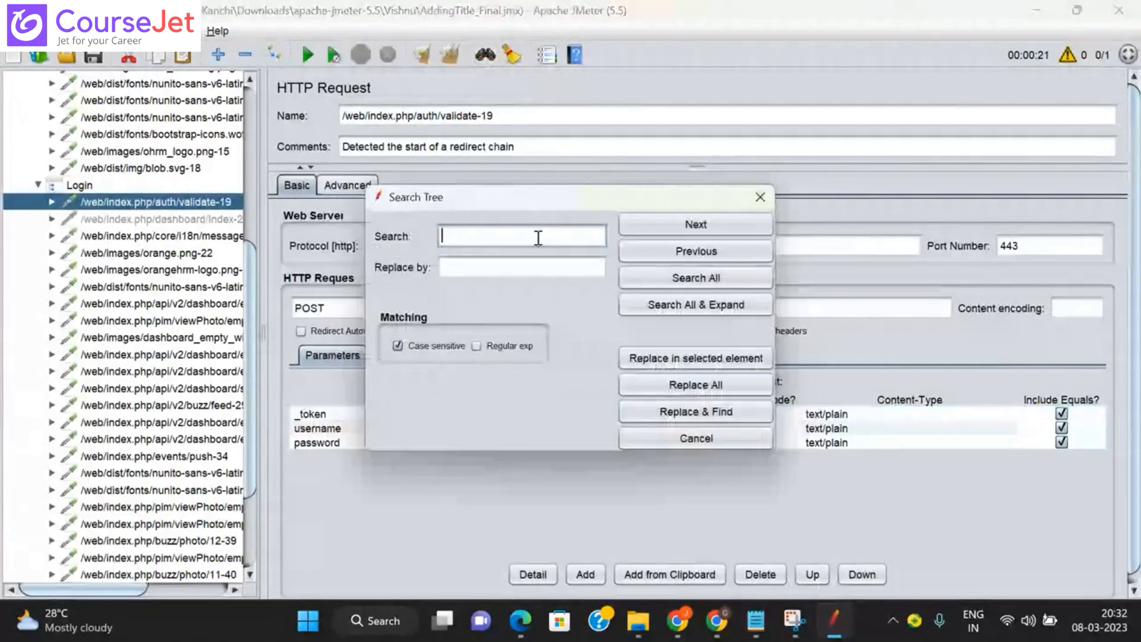
key("ctrl+v")
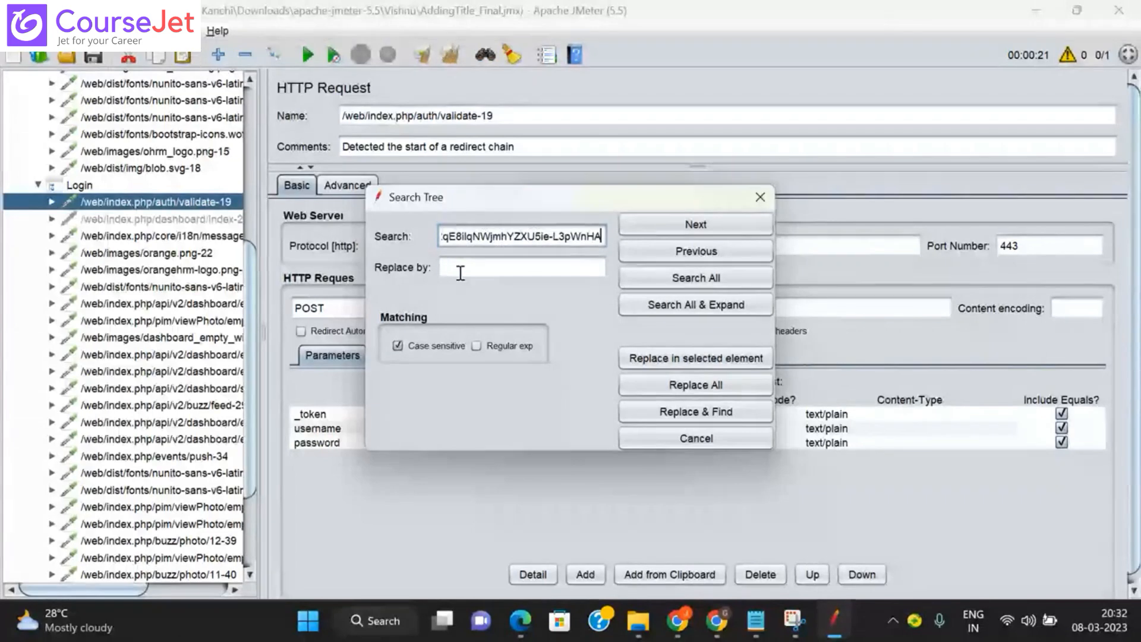
left_click(250, 160)
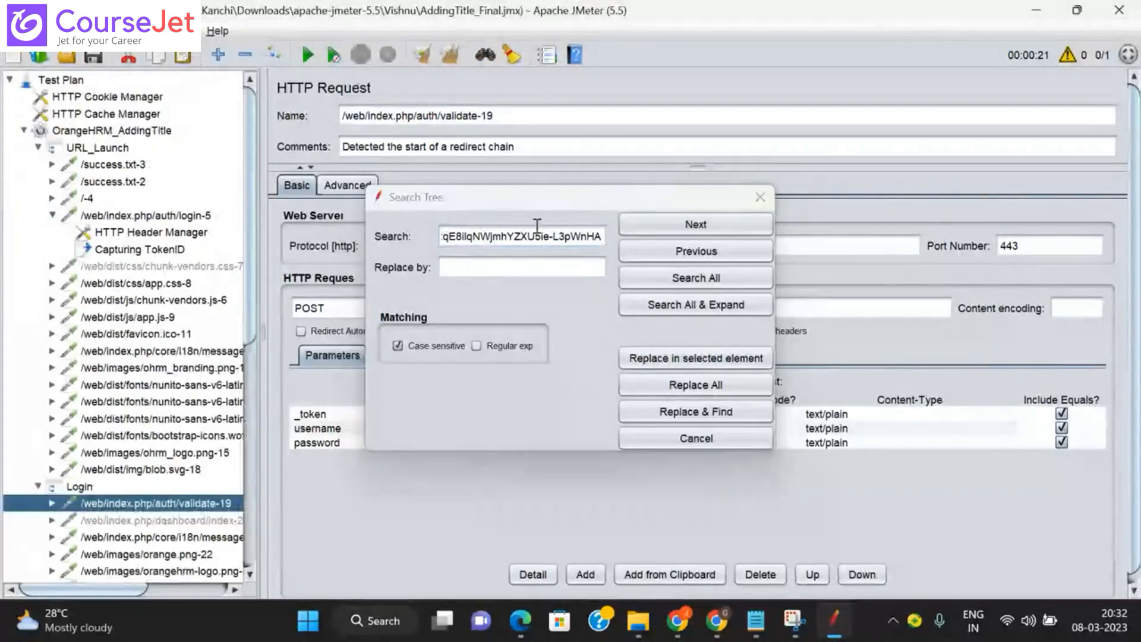
left_click_drag(533, 198, 491, 325)
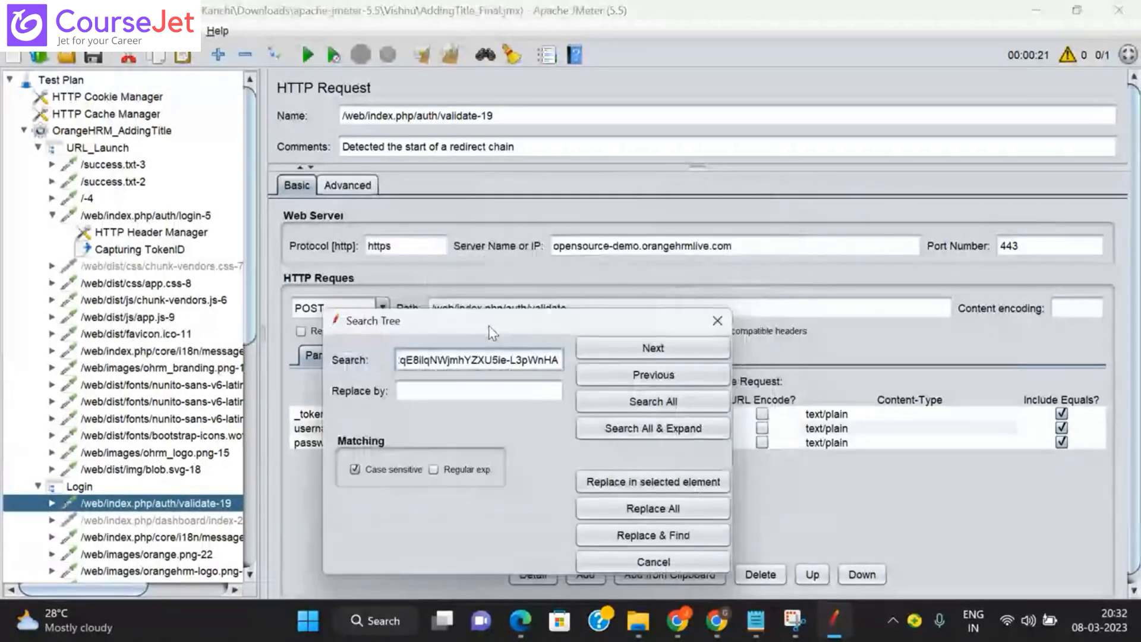
left_click(170, 255)
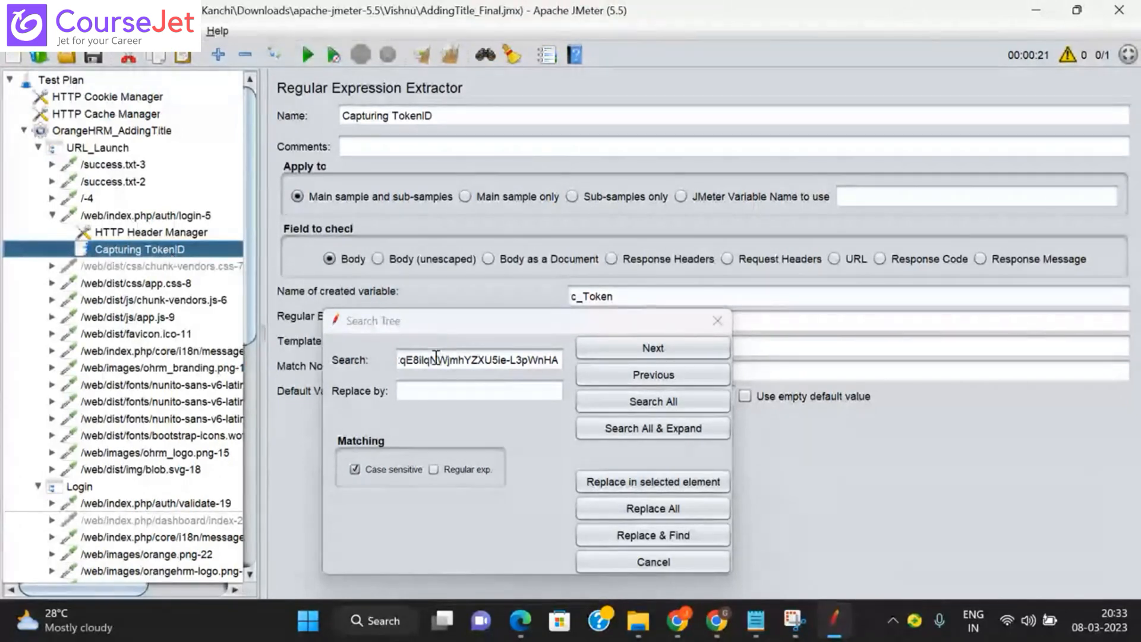
Step: Copy the variable name c_Token and enter ${c_Token} as the replacement text
left_click(616, 296)
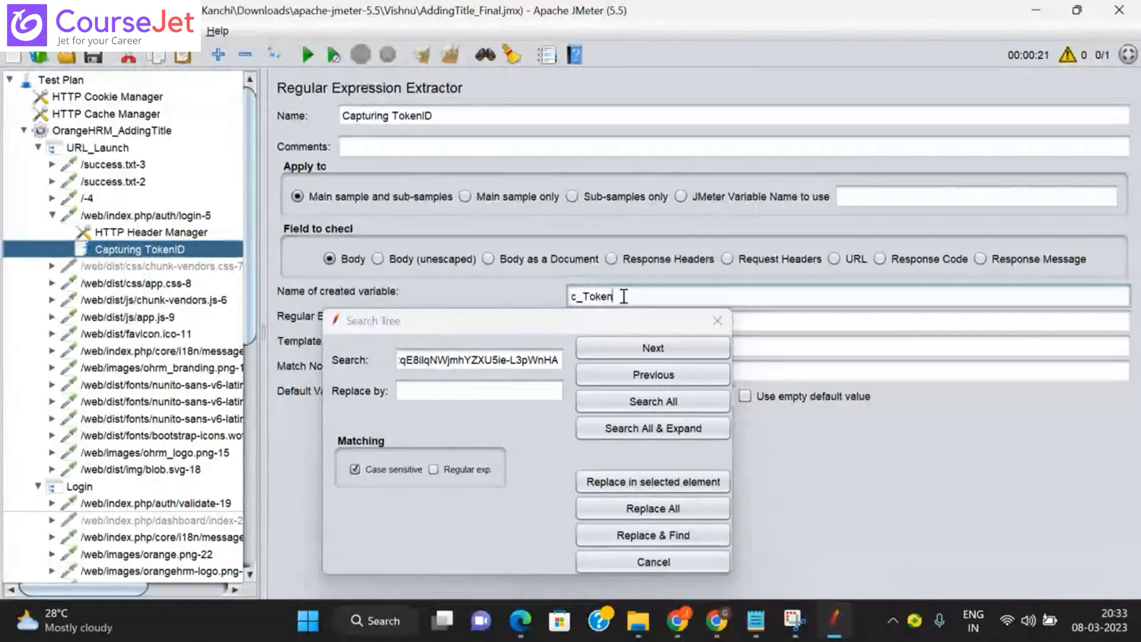
left_click_drag(616, 296, 545, 293)
key("ctrl+c")
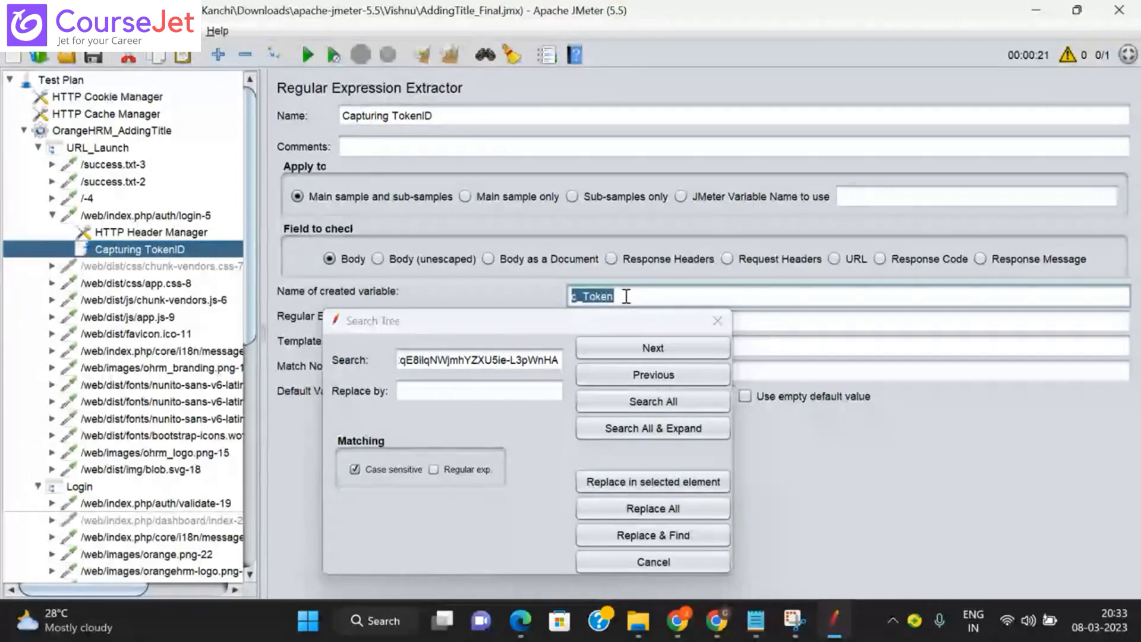
left_click(451, 390)
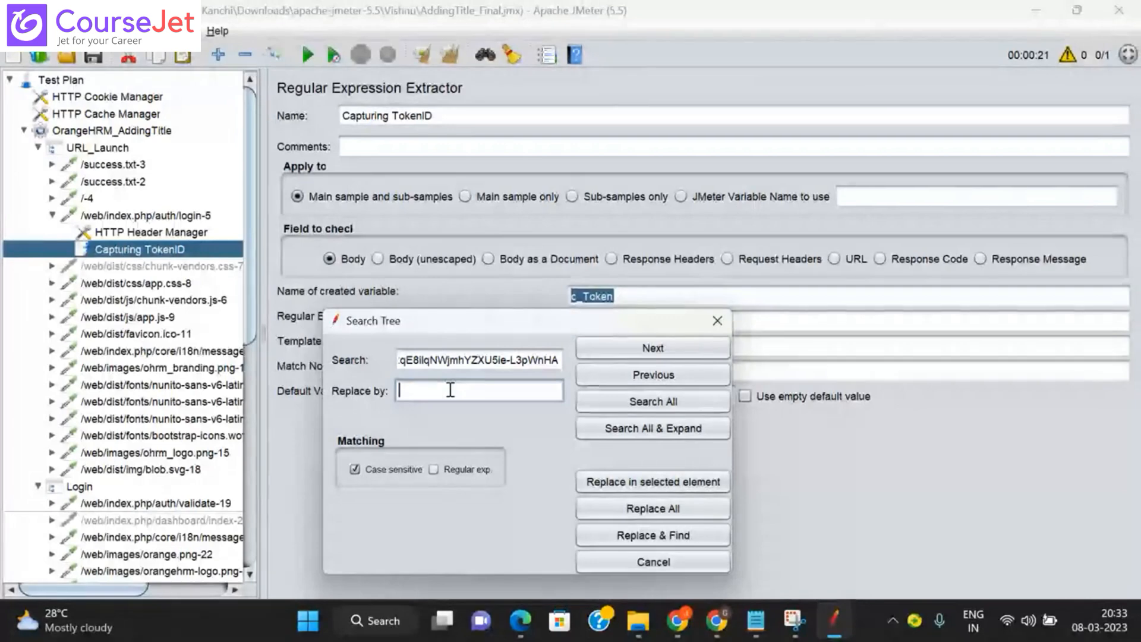
type("$")
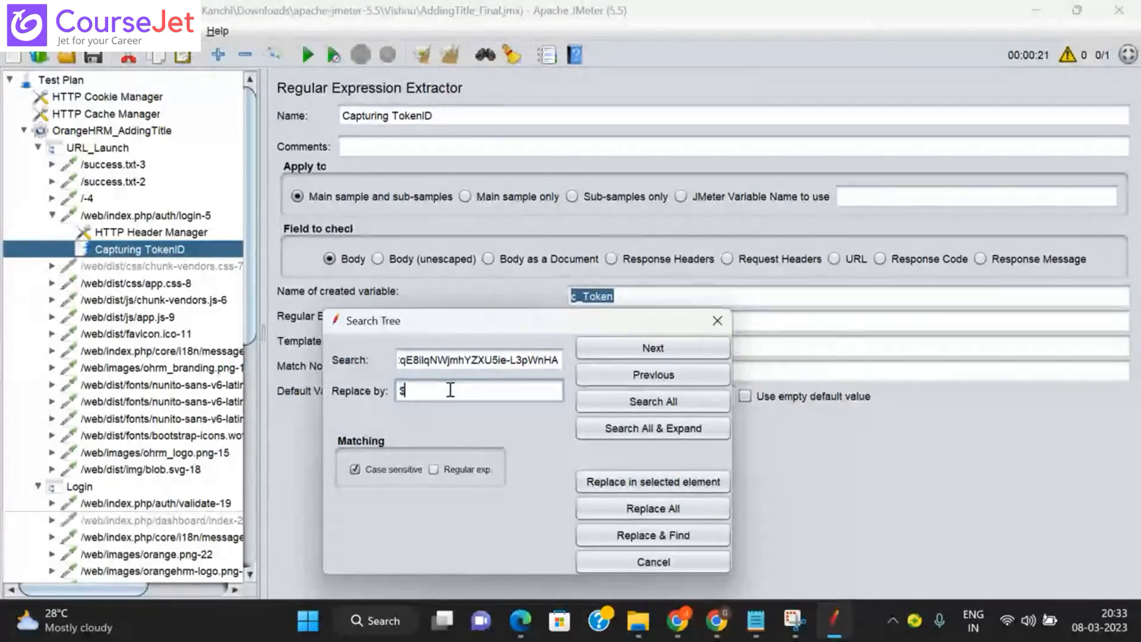
type("{")
key("ctrl+v")
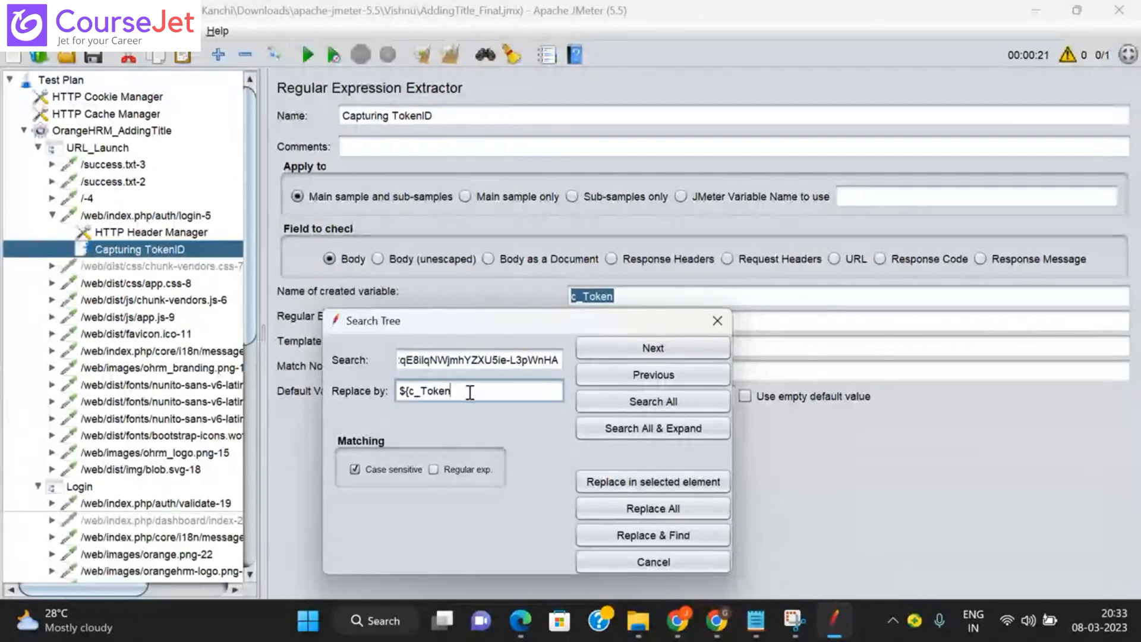
type("}")
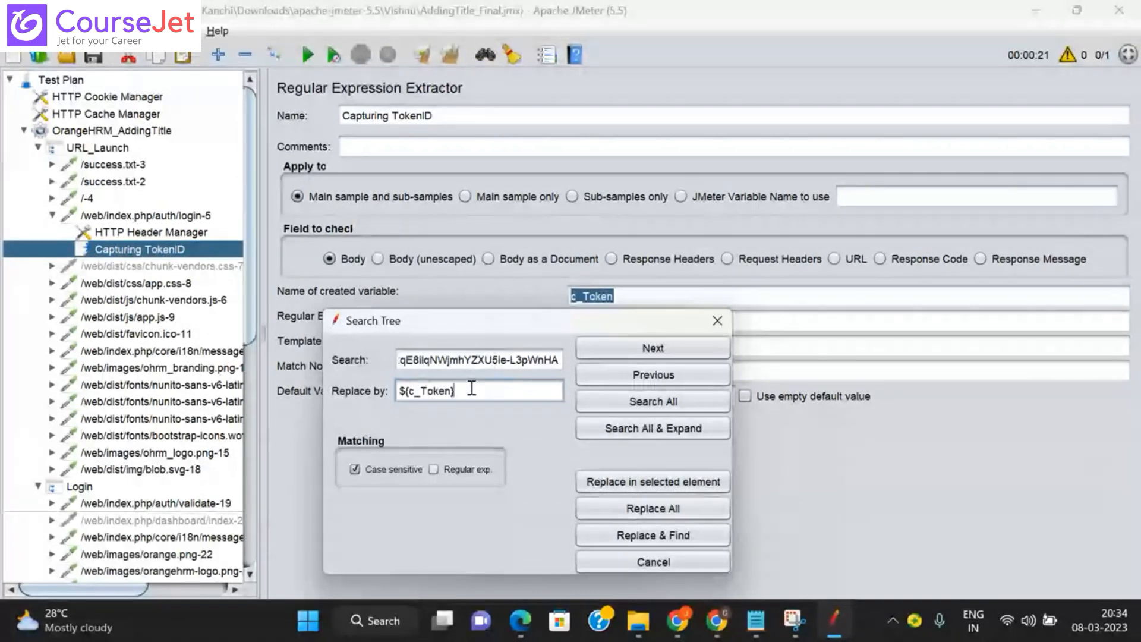
Step: Replace the hard-coded token with ${c_Token} everywhere and close the search window
left_click(674, 510)
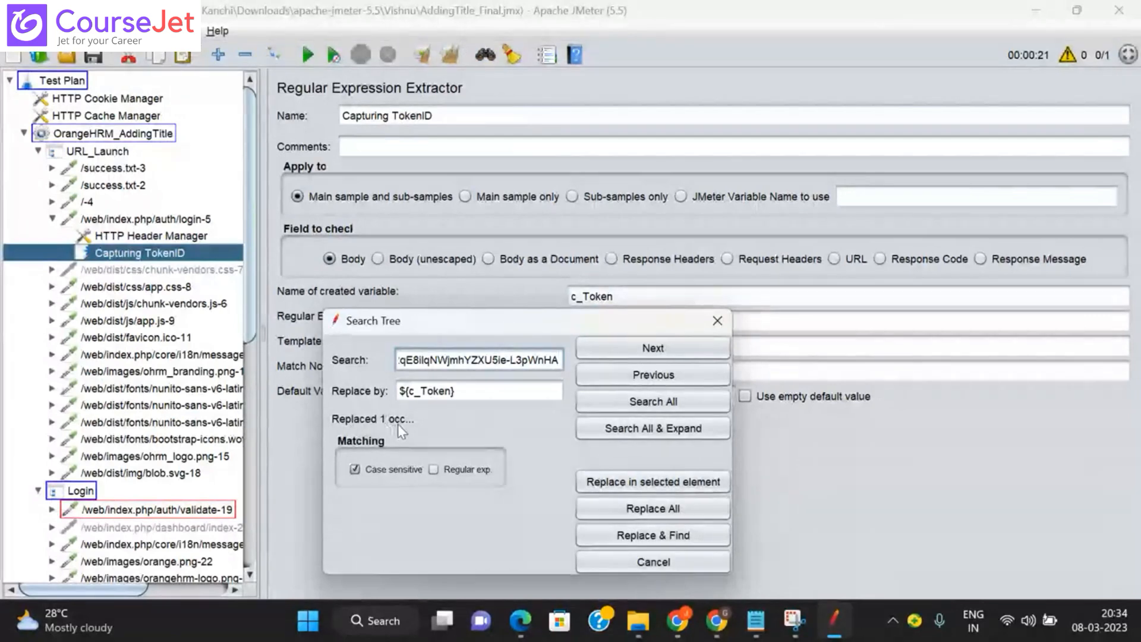
left_click(717, 324)
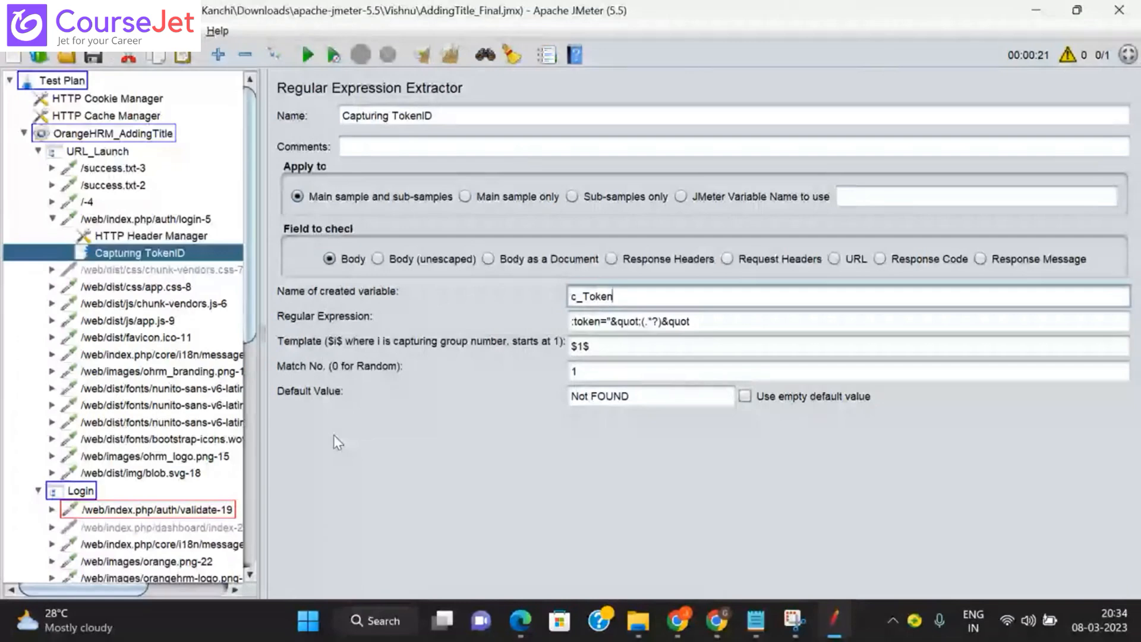
left_click(250, 400)
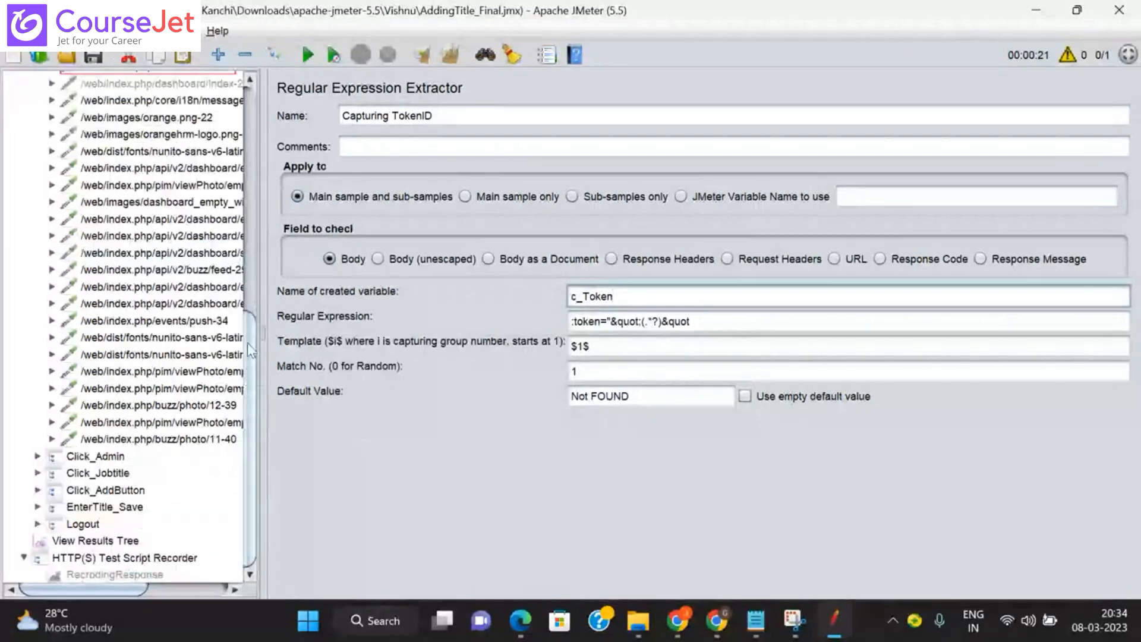
left_click_drag(247, 344, 237, 244)
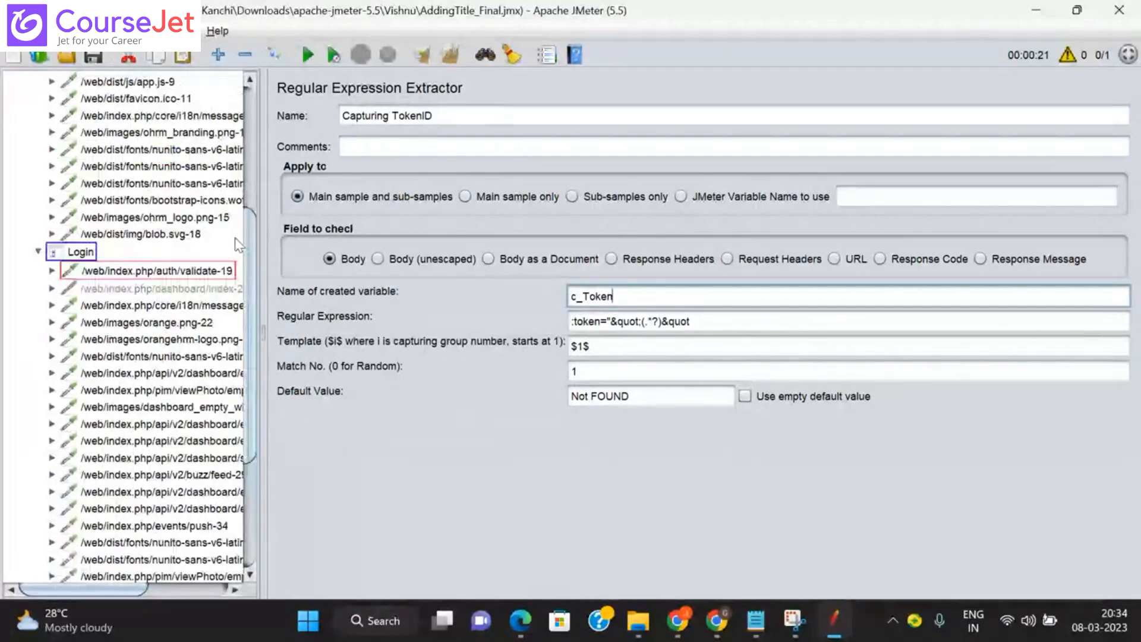
Step: Confirm validate-19 now uses ${c_Token}, then collapse the URL_Launch and Login nodes
left_click(88, 270)
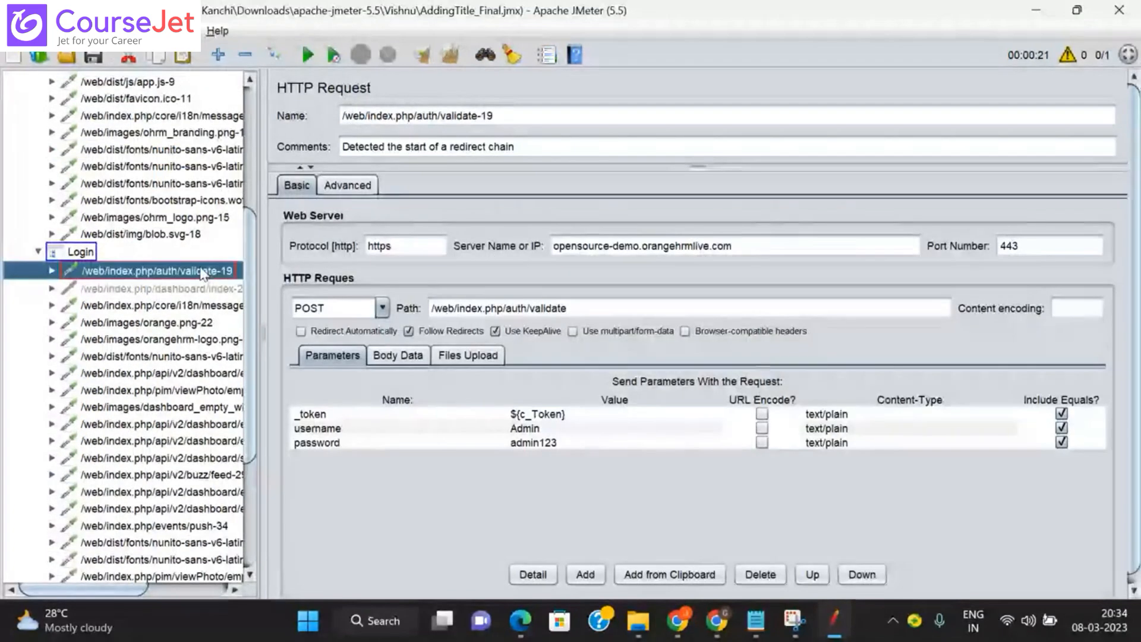
left_click(76, 255)
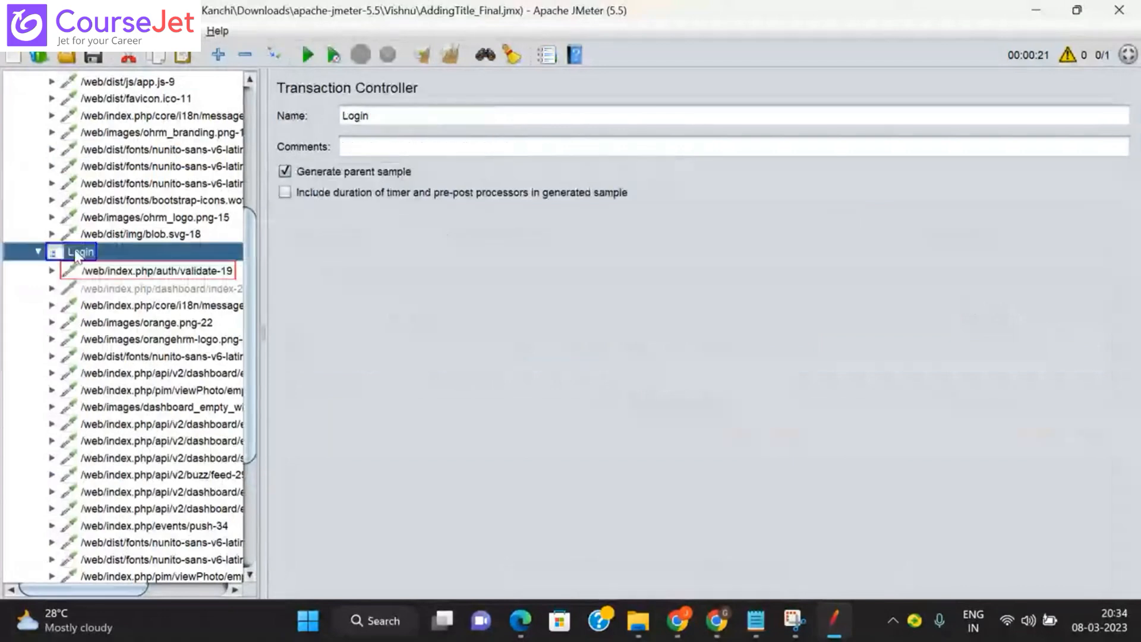
left_click(143, 272)
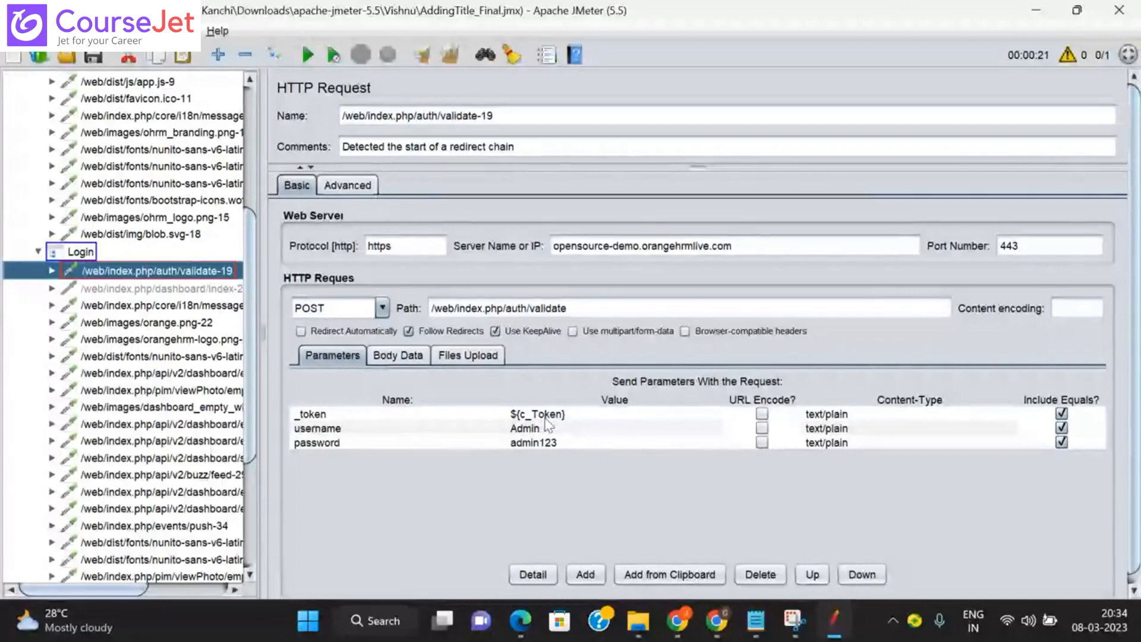
scroll(260, 232, "up", 1)
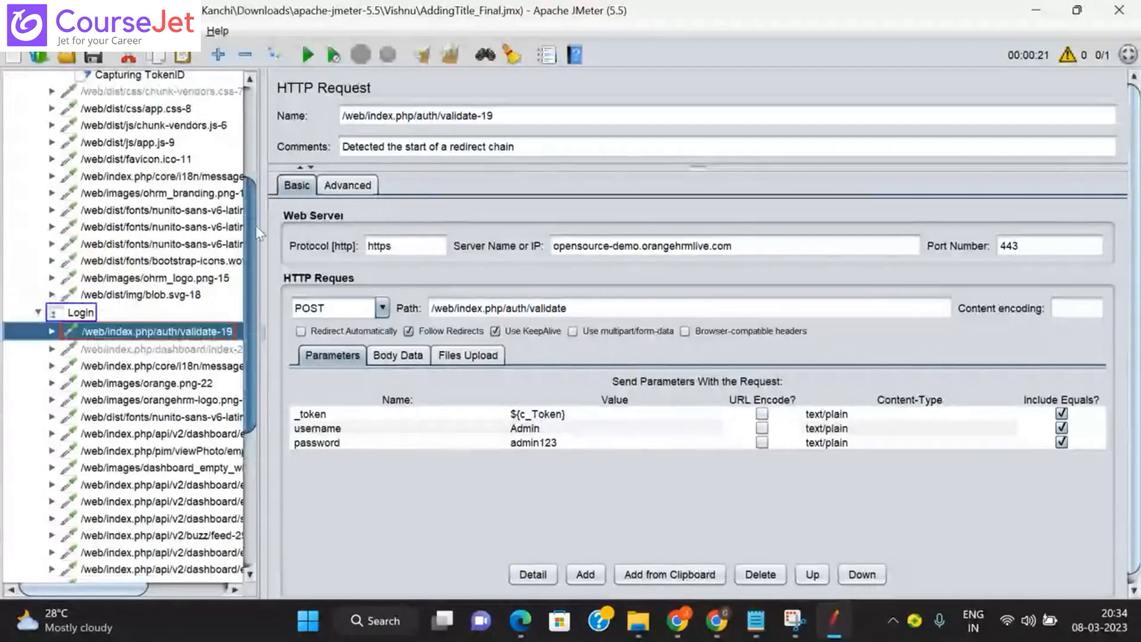
scroll(258, 232, "up", 2)
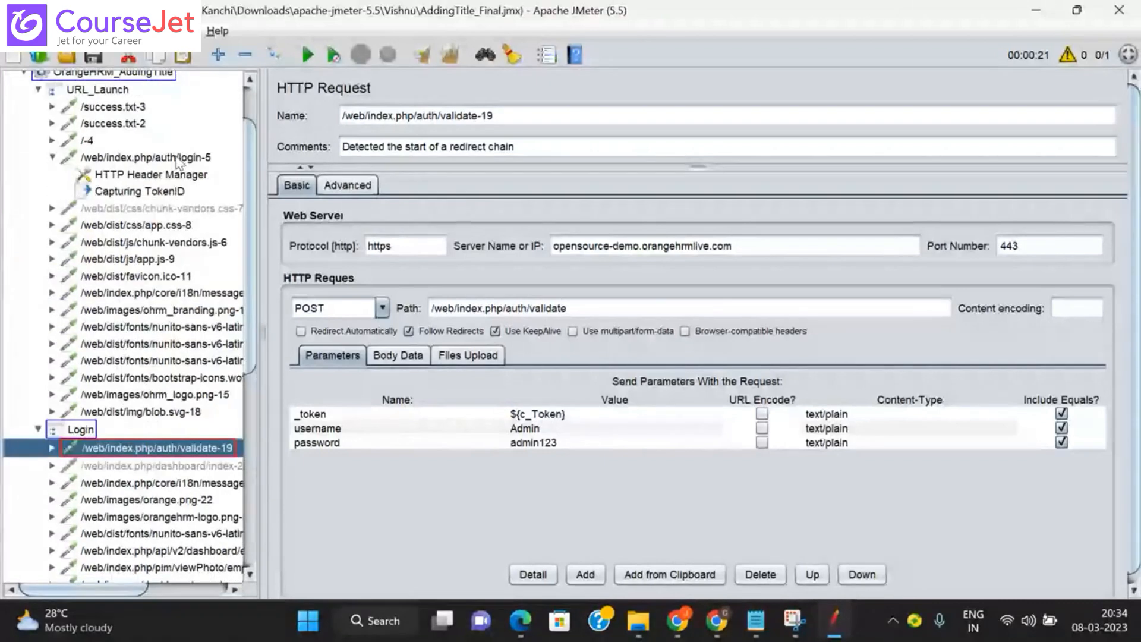
left_click(157, 191)
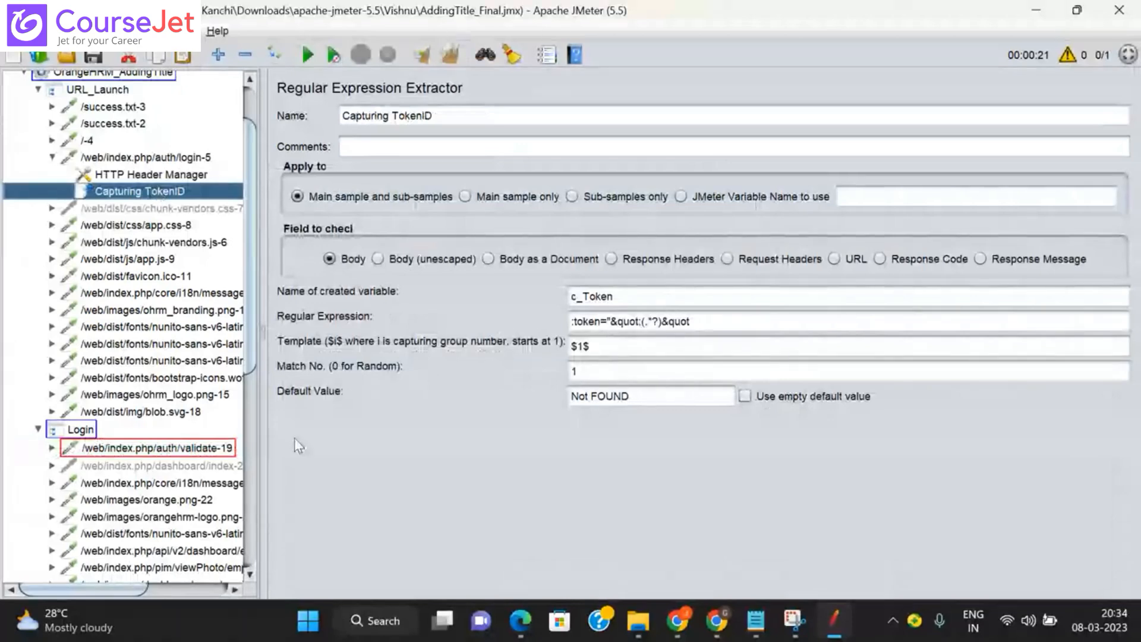
left_click(218, 450)
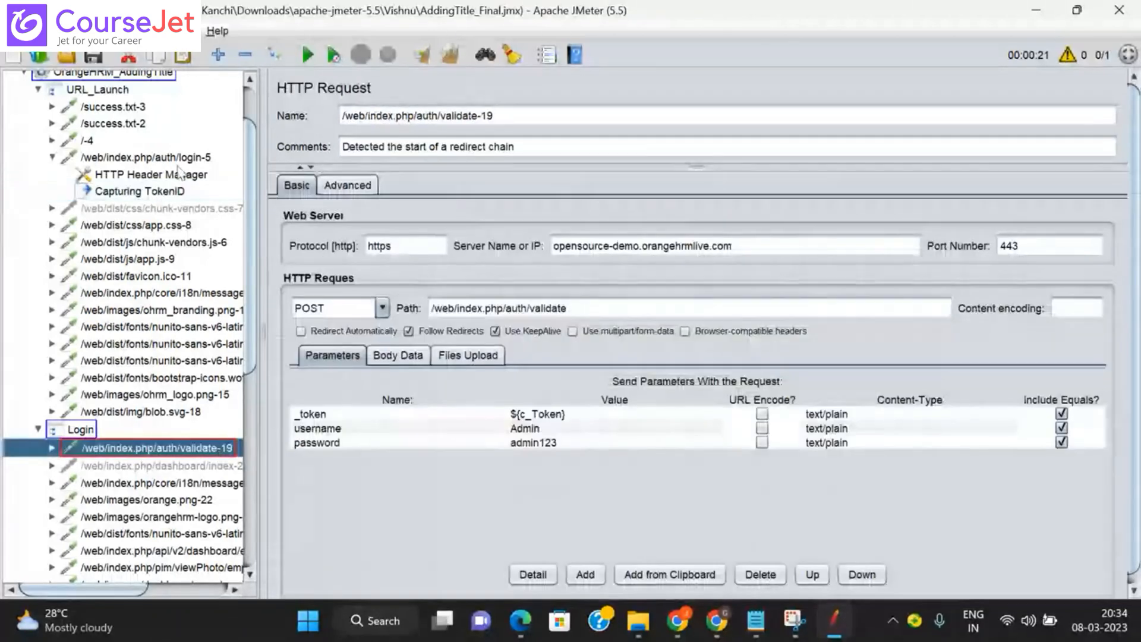
left_click(38, 89)
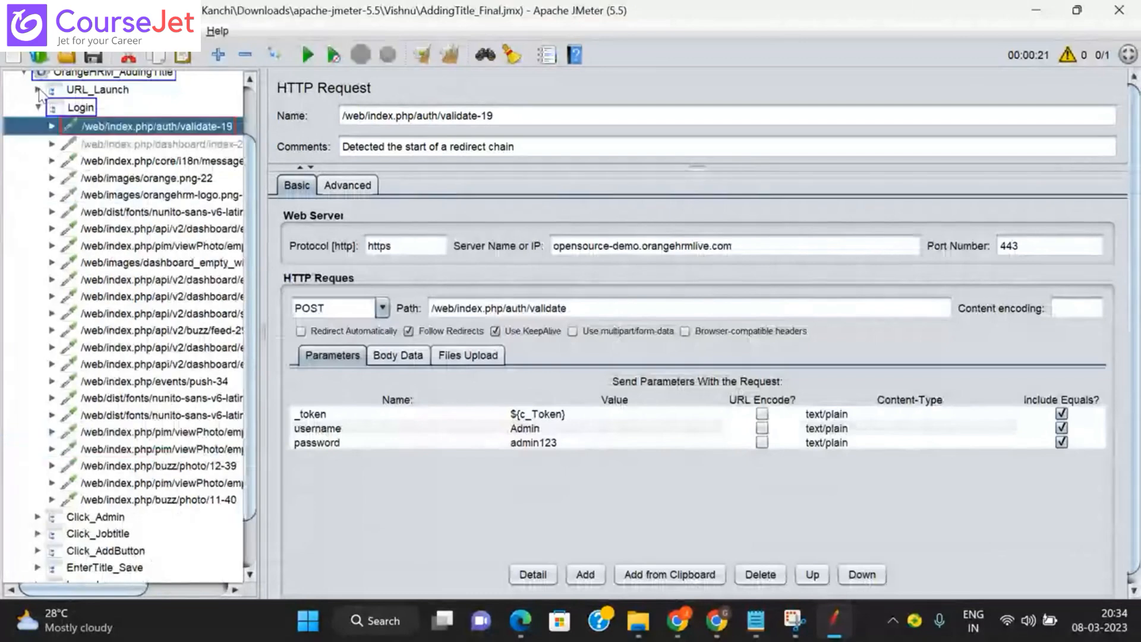
left_click(38, 107)
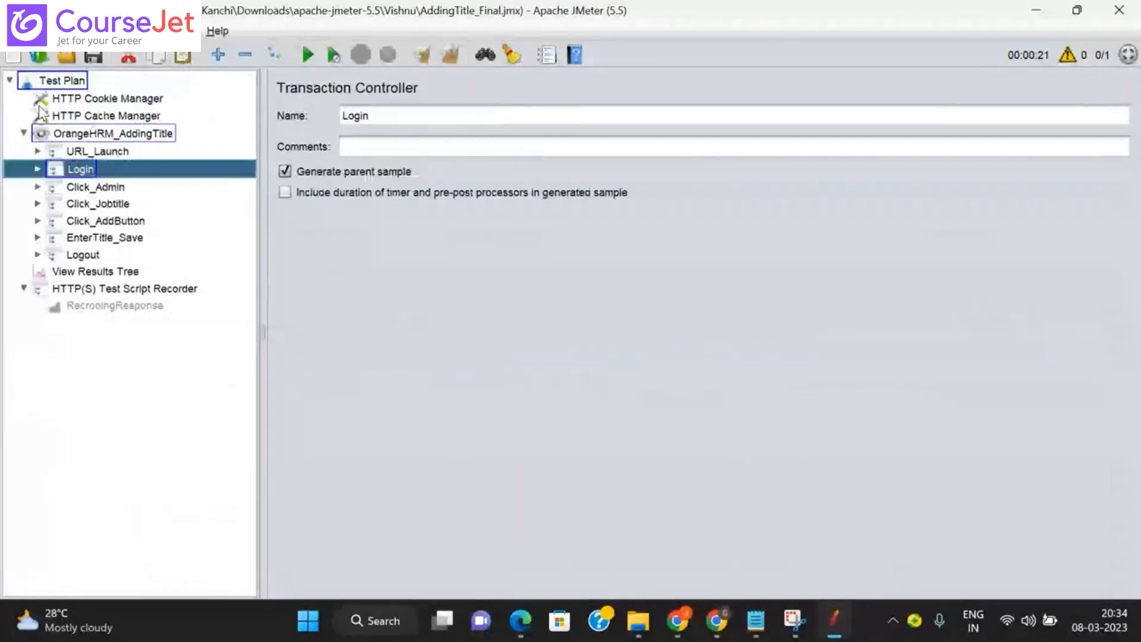
Step: Select the recorded _token in the Login validate request's POST data, then clear all results
left_click(72, 274)
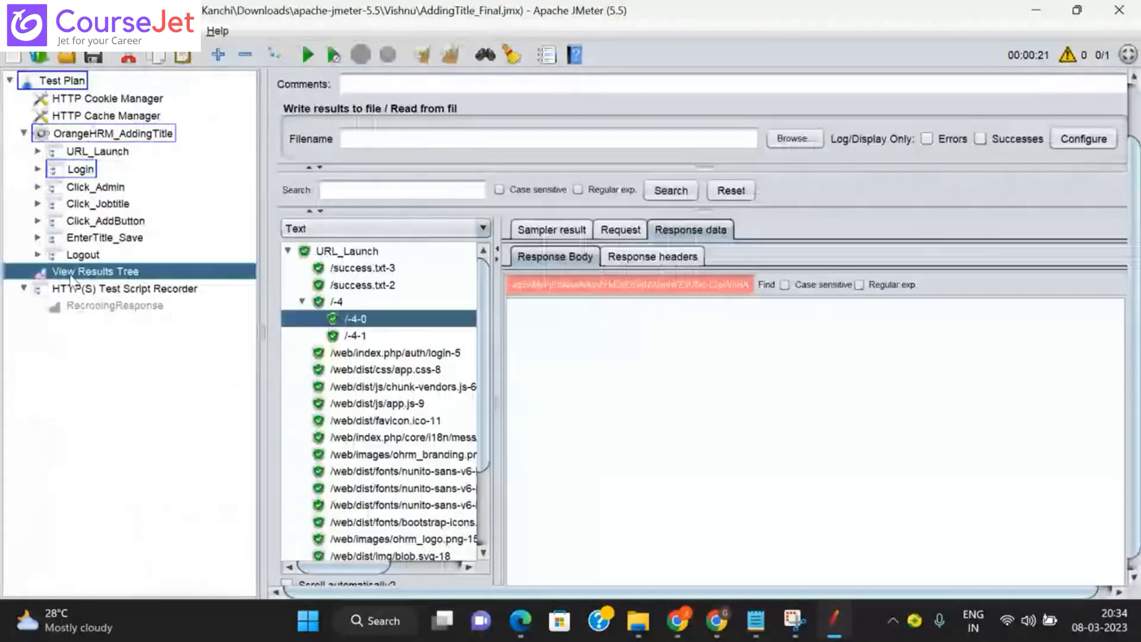
left_click(288, 252)
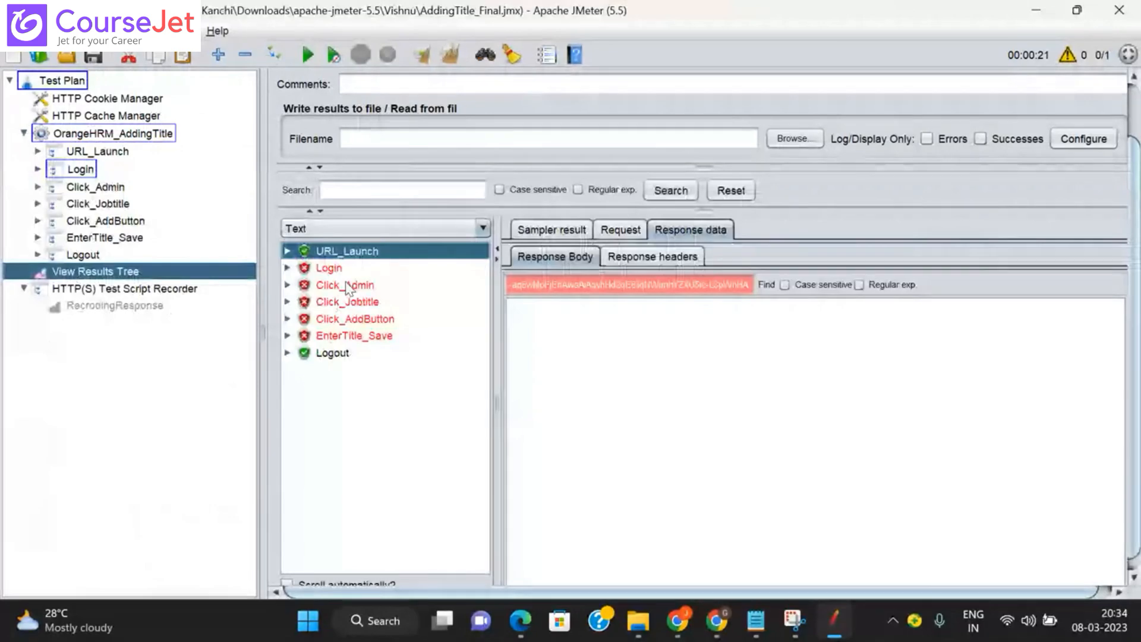
left_click(288, 268)
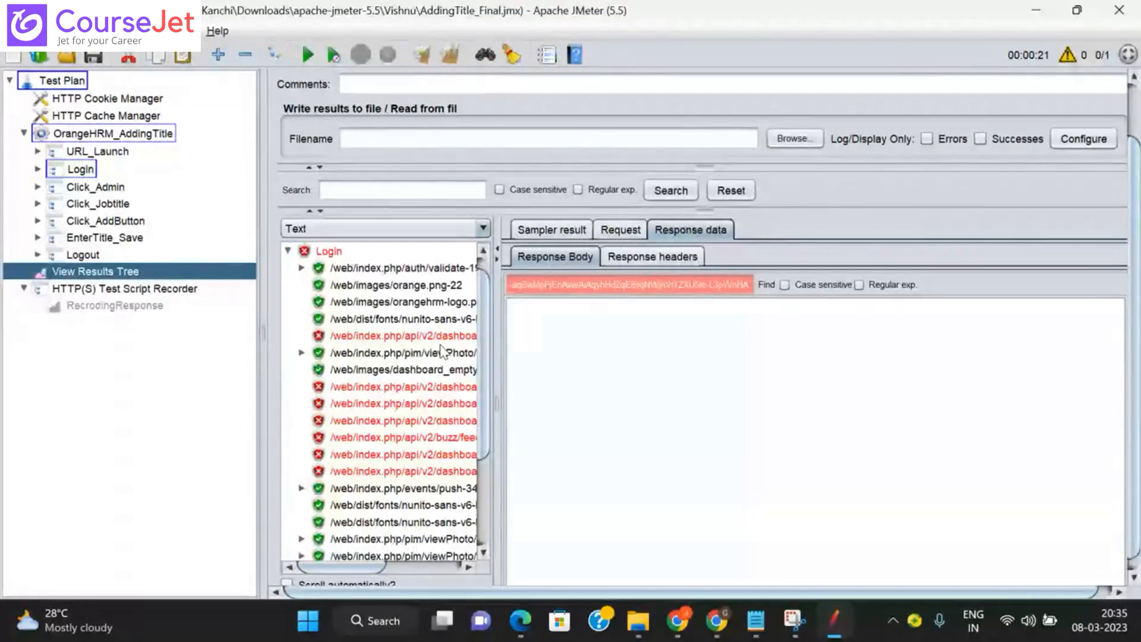
left_click(302, 269)
left_click(398, 288)
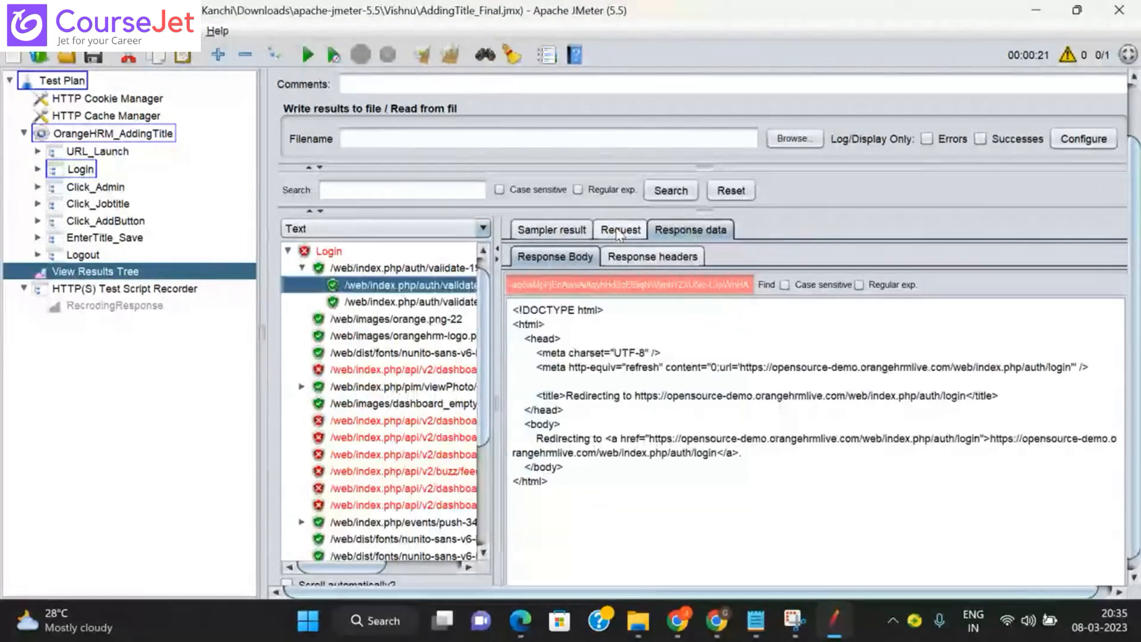
left_click(619, 231)
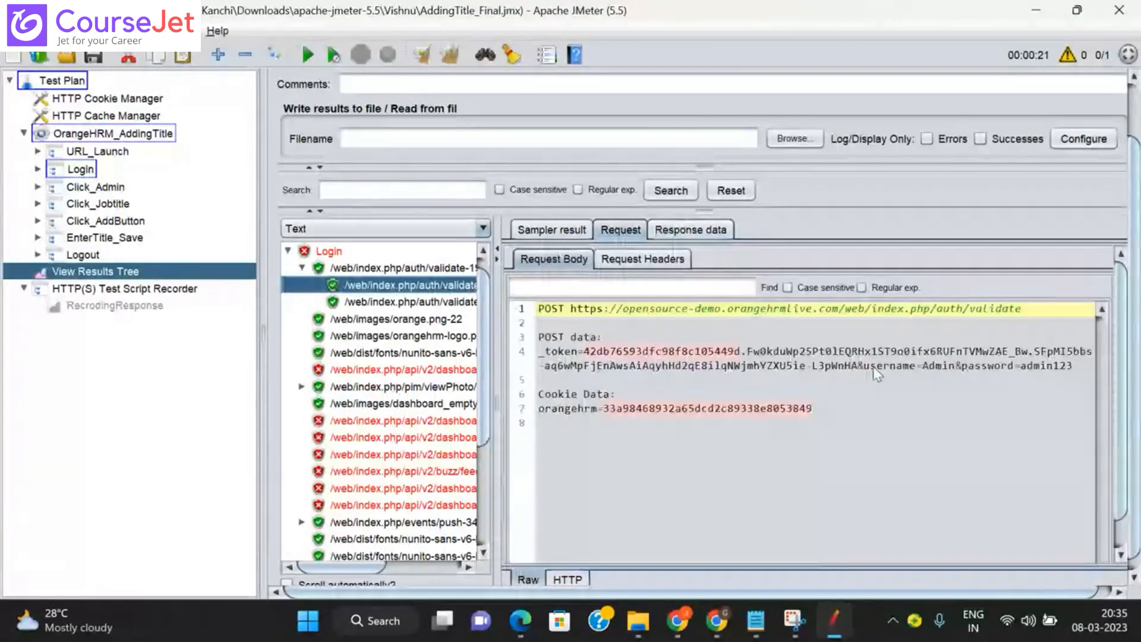
left_click(704, 340)
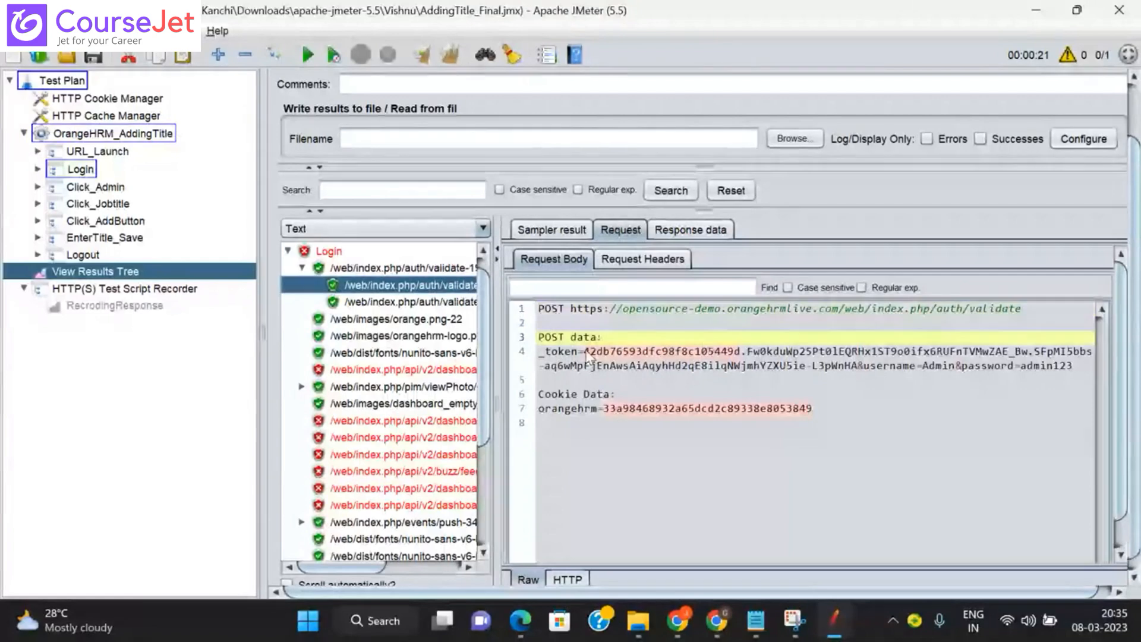
left_click_drag(585, 352, 807, 369)
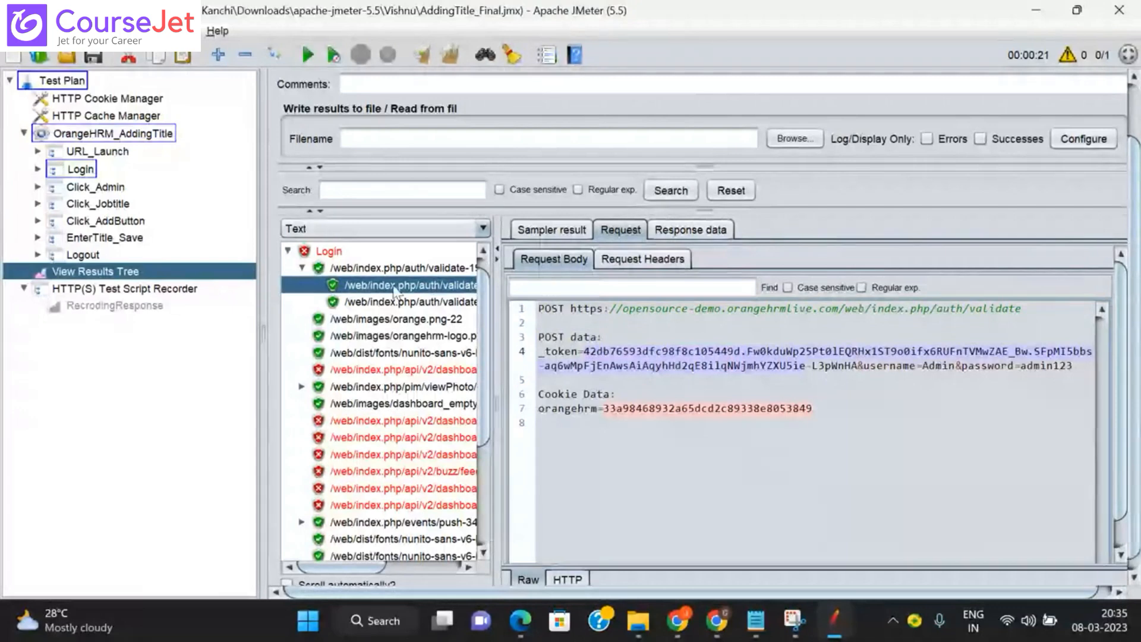
left_click(425, 56)
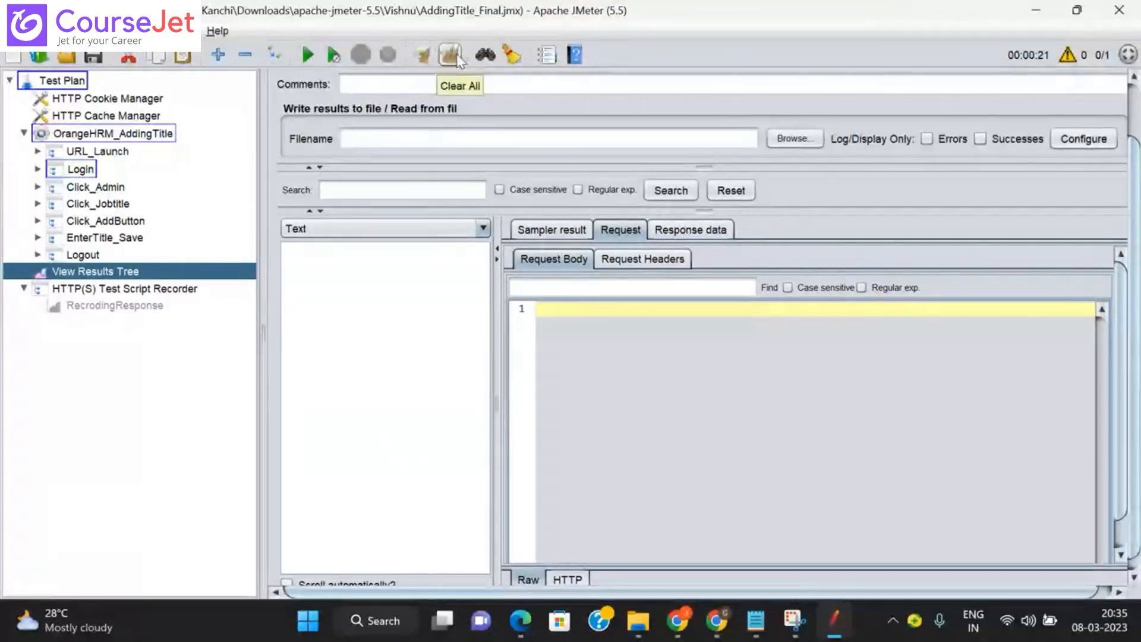
Step: Rerun the test plan with the View Results Tree listener shown
left_click(131, 308)
left_click(88, 273)
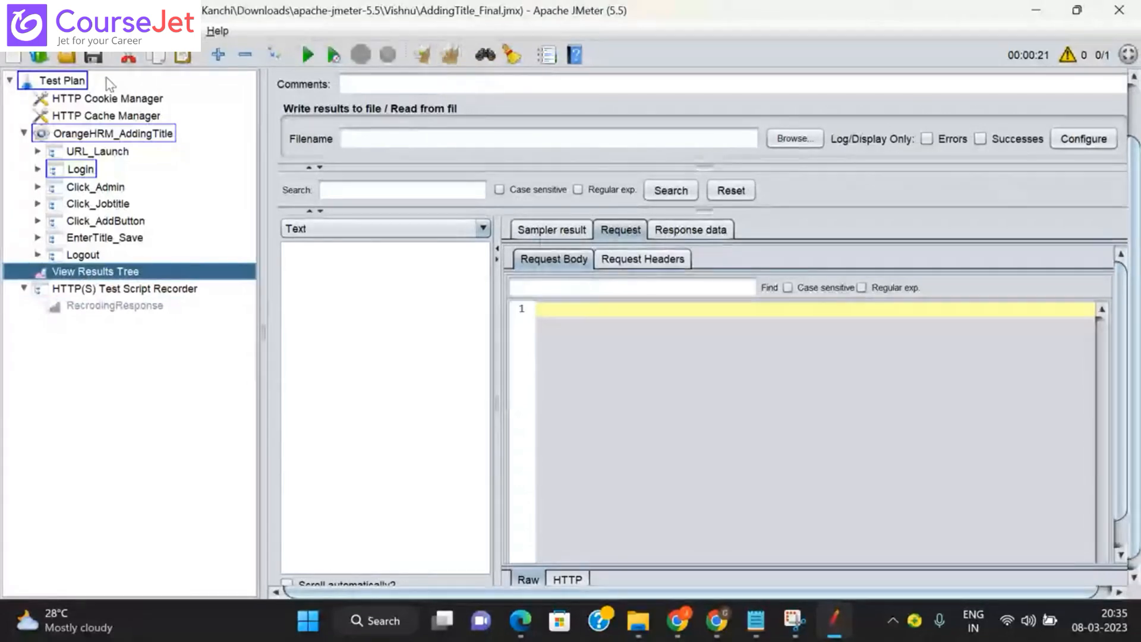
left_click(309, 56)
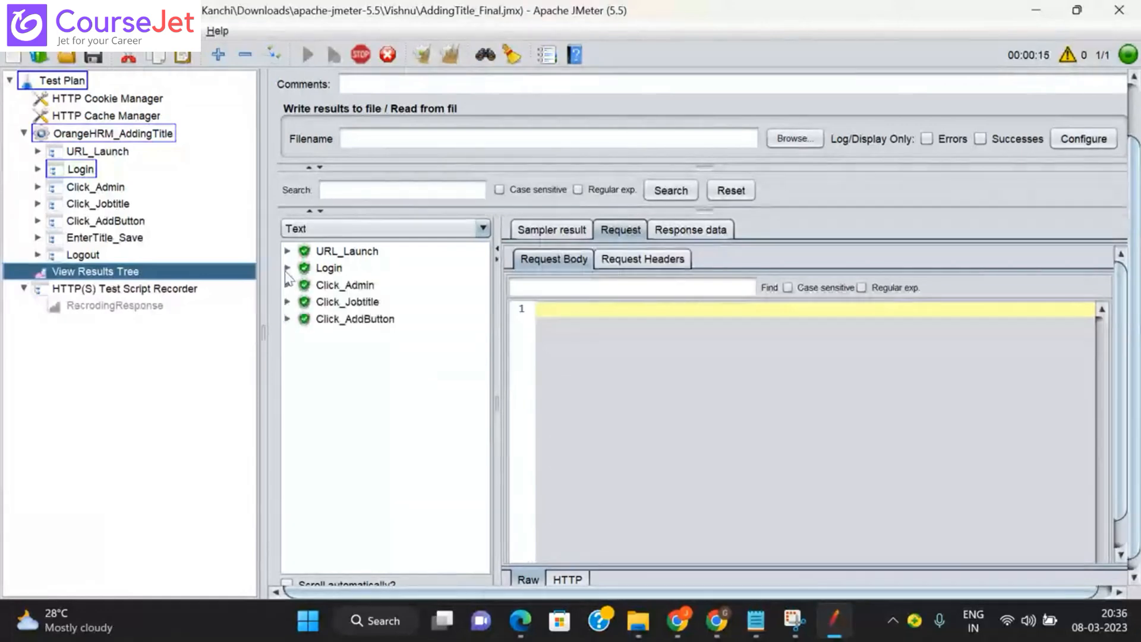
Step: Select the new _token value in the Login validate POST body and bring up the notes
left_click(287, 268)
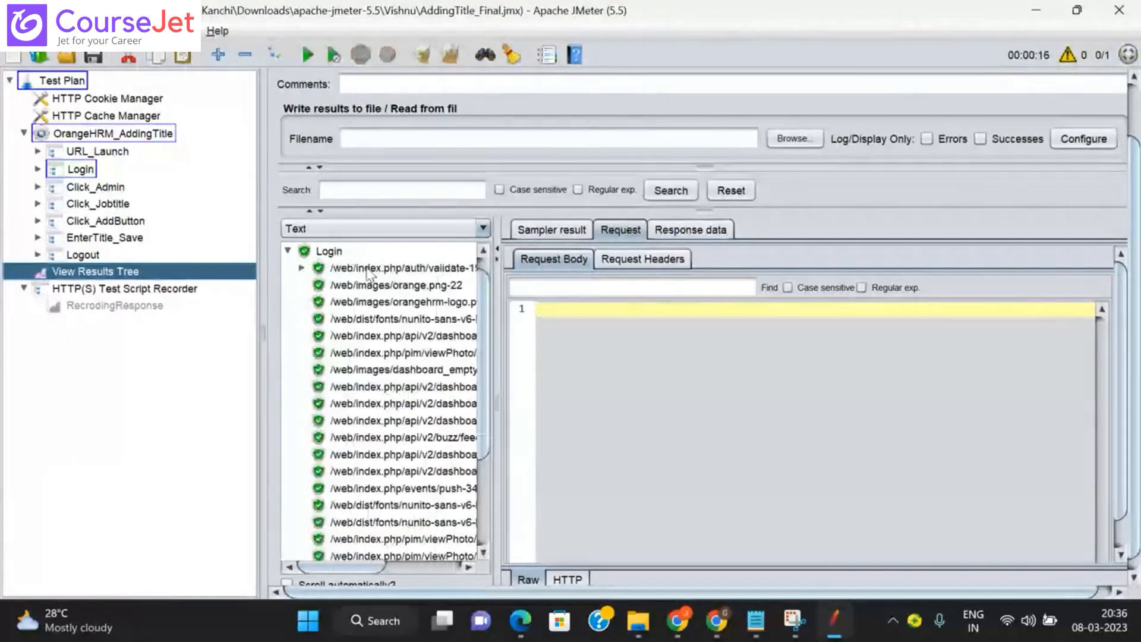
double_click(375, 271)
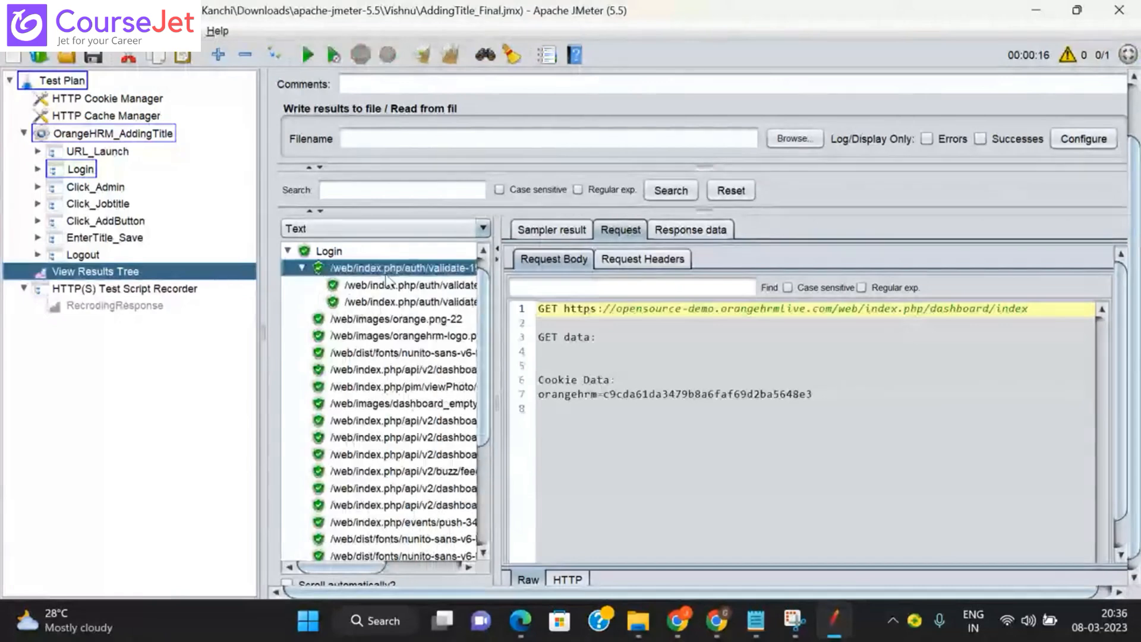
left_click(388, 284)
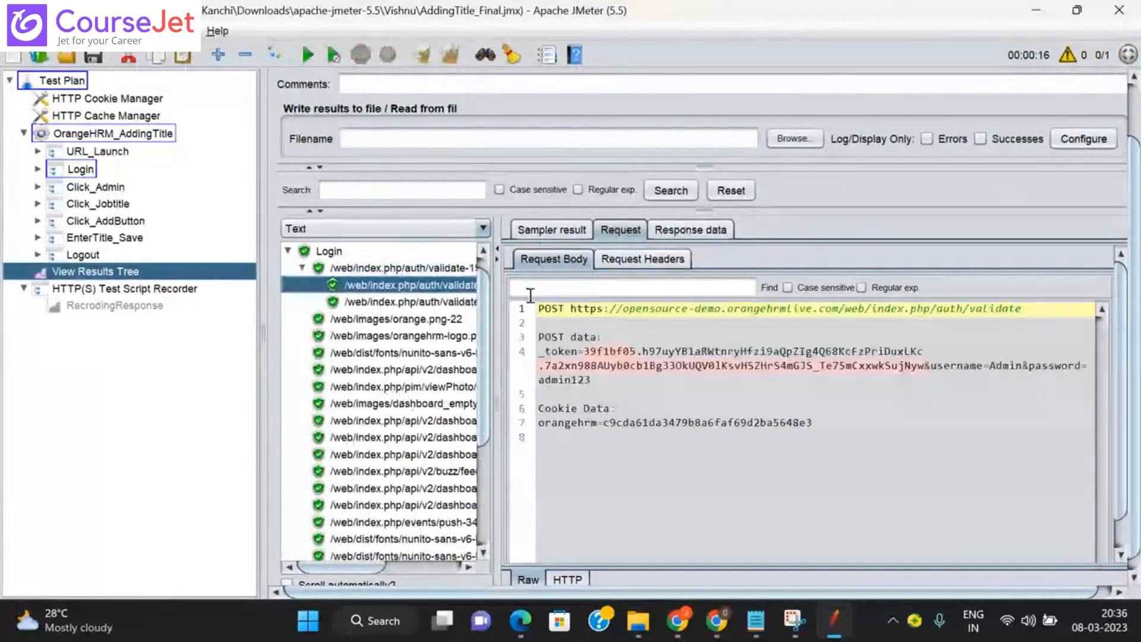
left_click(586, 355)
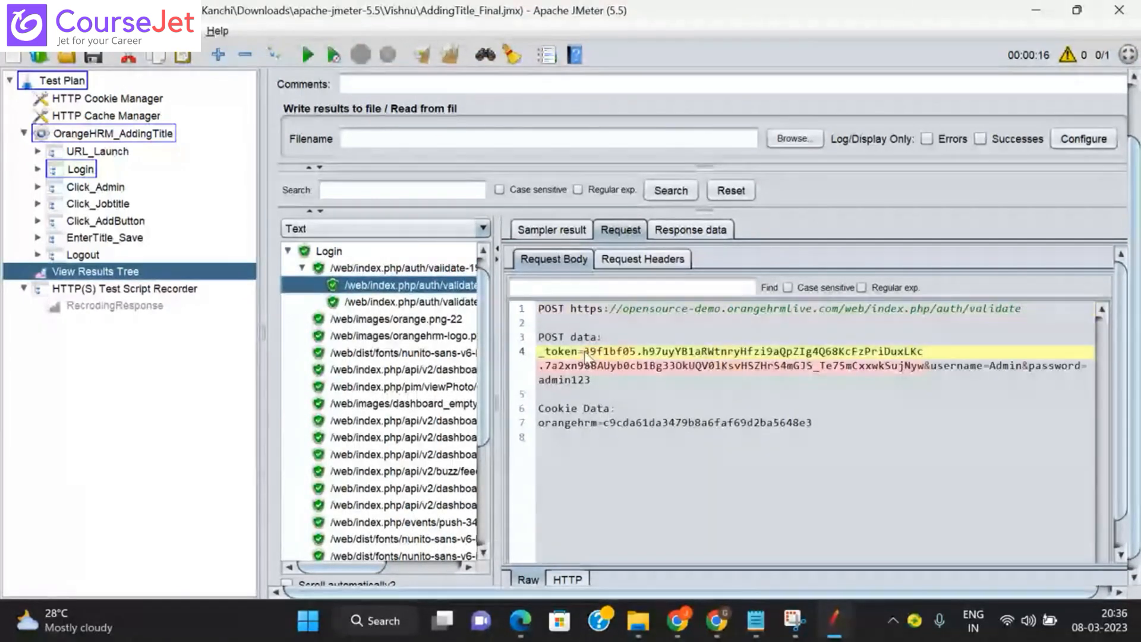
left_click_drag(584, 354, 923, 372)
key("ctrl+c")
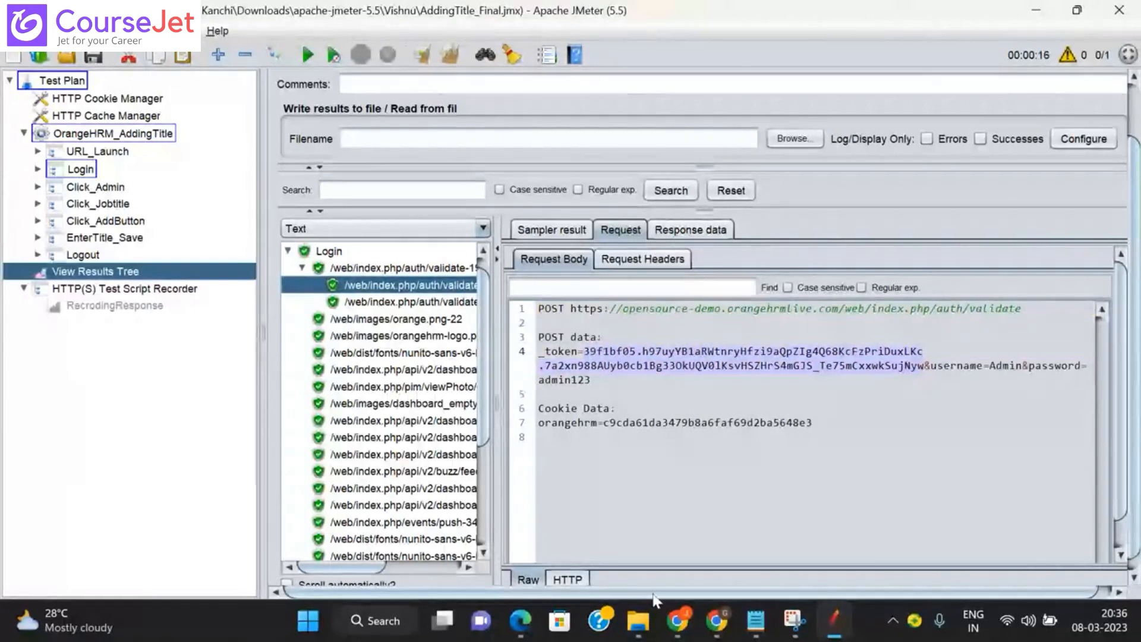
left_click(755, 621)
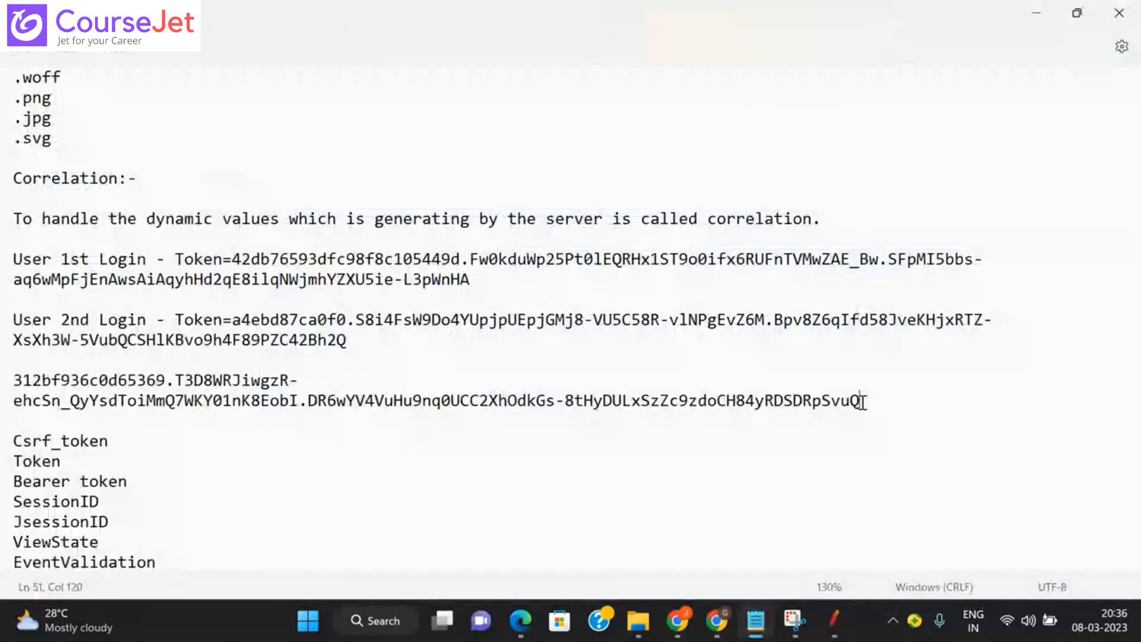
Step: Paste the new token on its own line and highlight the first login's token for comparison
key("Return")
key("Return")
key("ctrl+v")
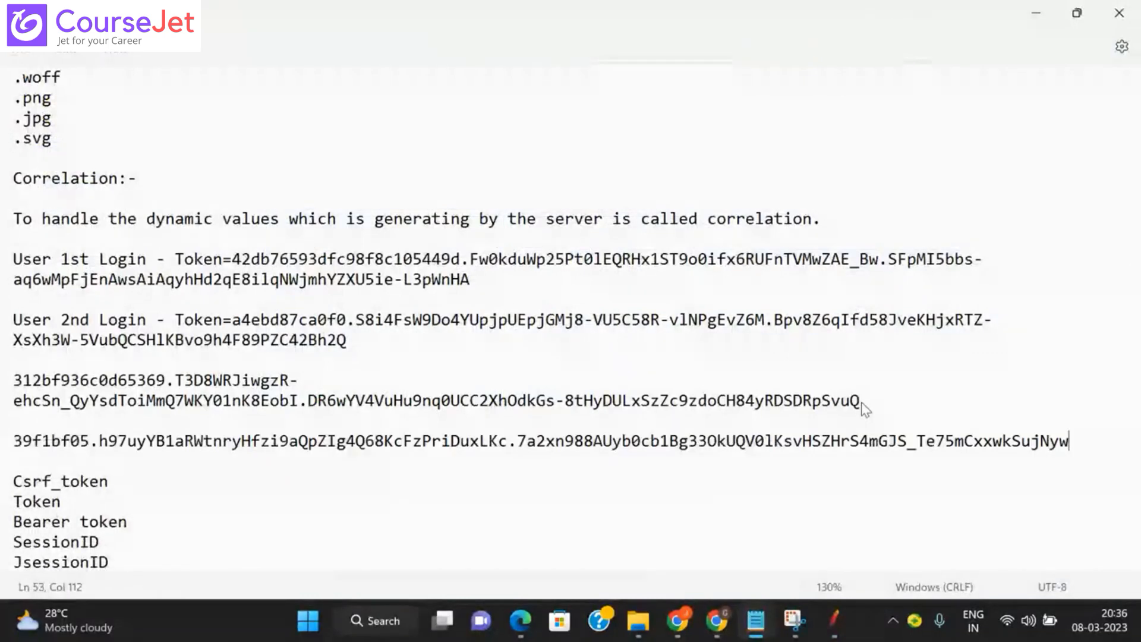
left_click_drag(233, 260, 473, 283)
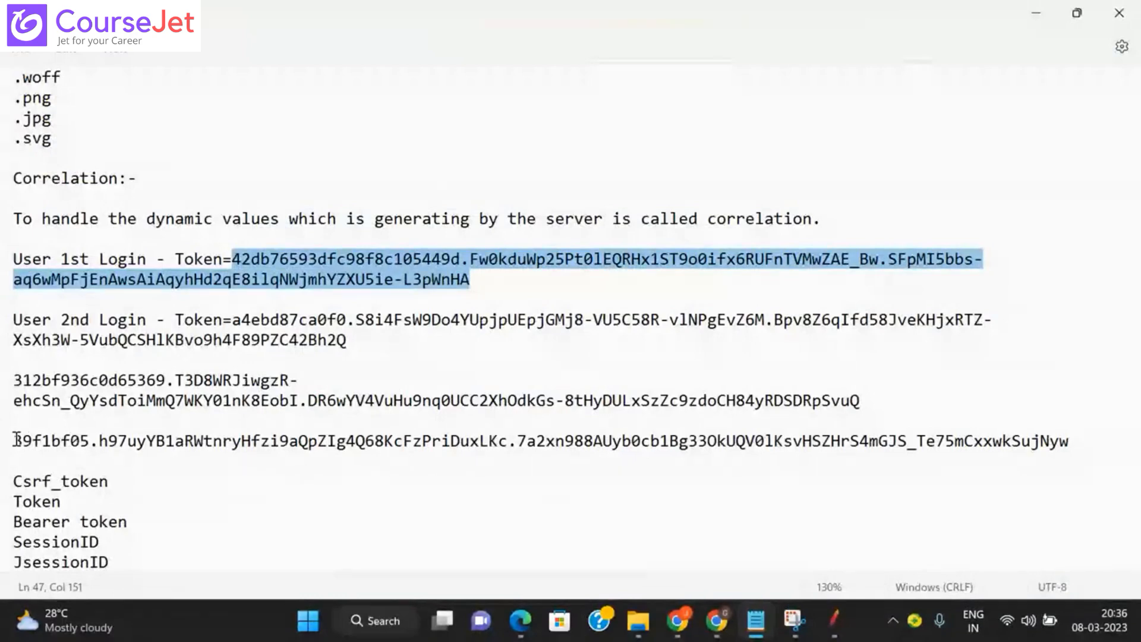
key("alt+Tab")
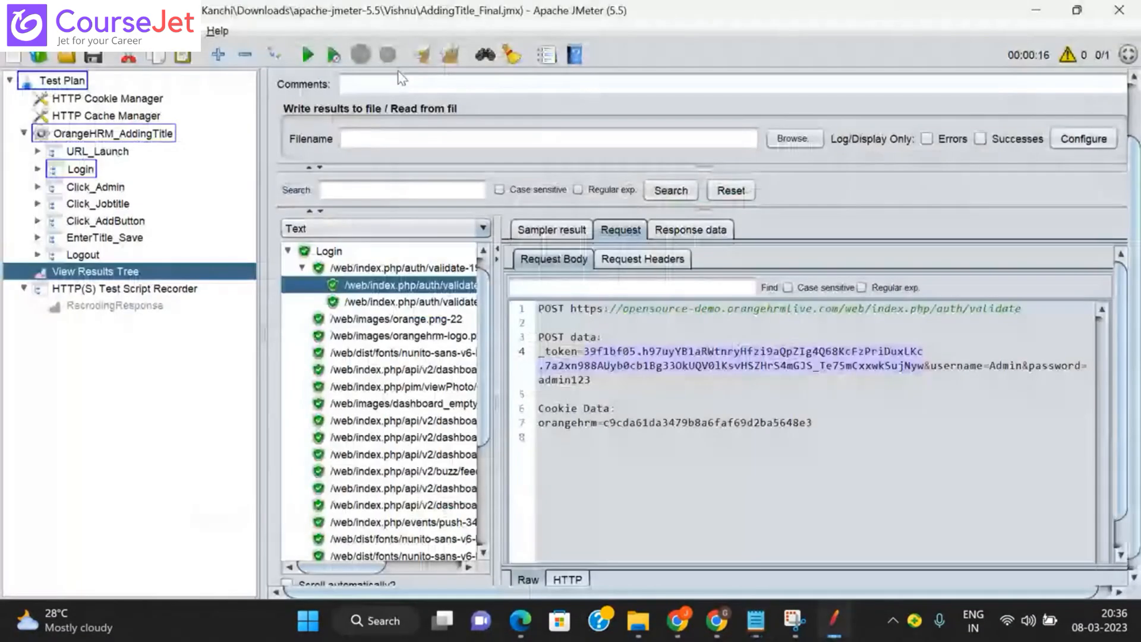
Step: Clear results, rerun the test, and select the newest _token in the validate POST body
left_click(430, 54)
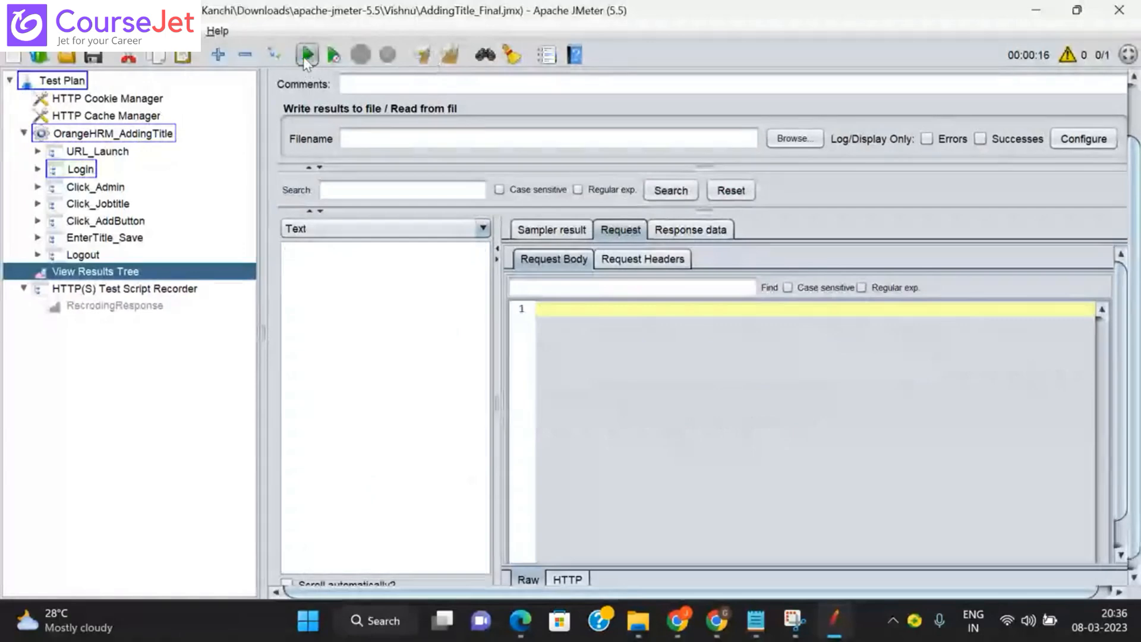
left_click(305, 56)
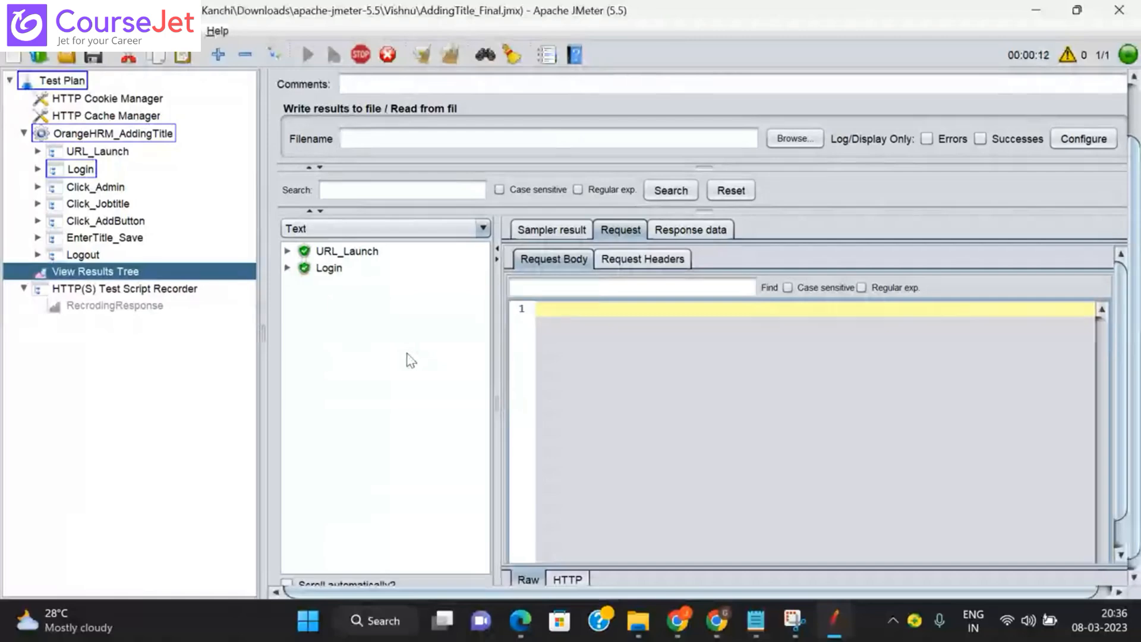
left_click(289, 268)
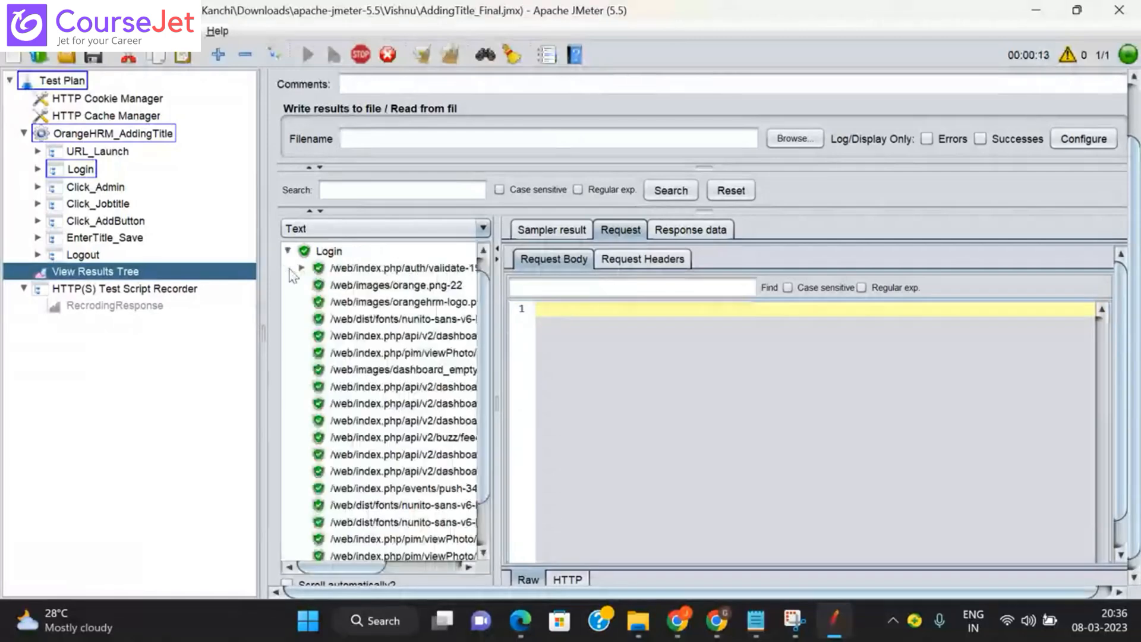
left_click(302, 268)
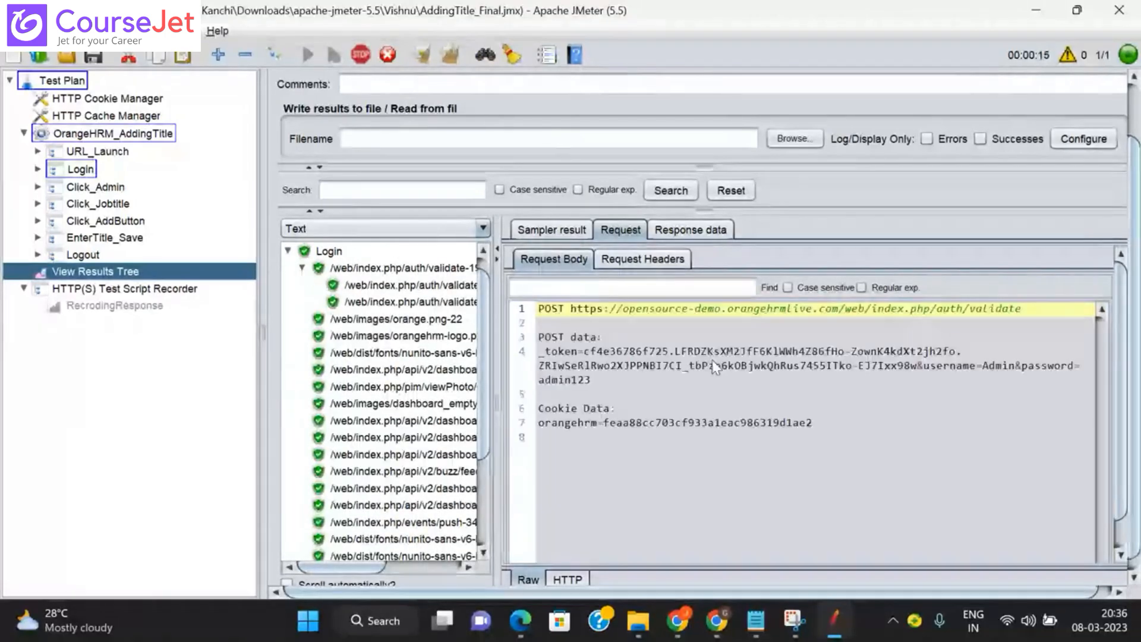
left_click_drag(584, 352, 918, 374)
key("ctrl+c")
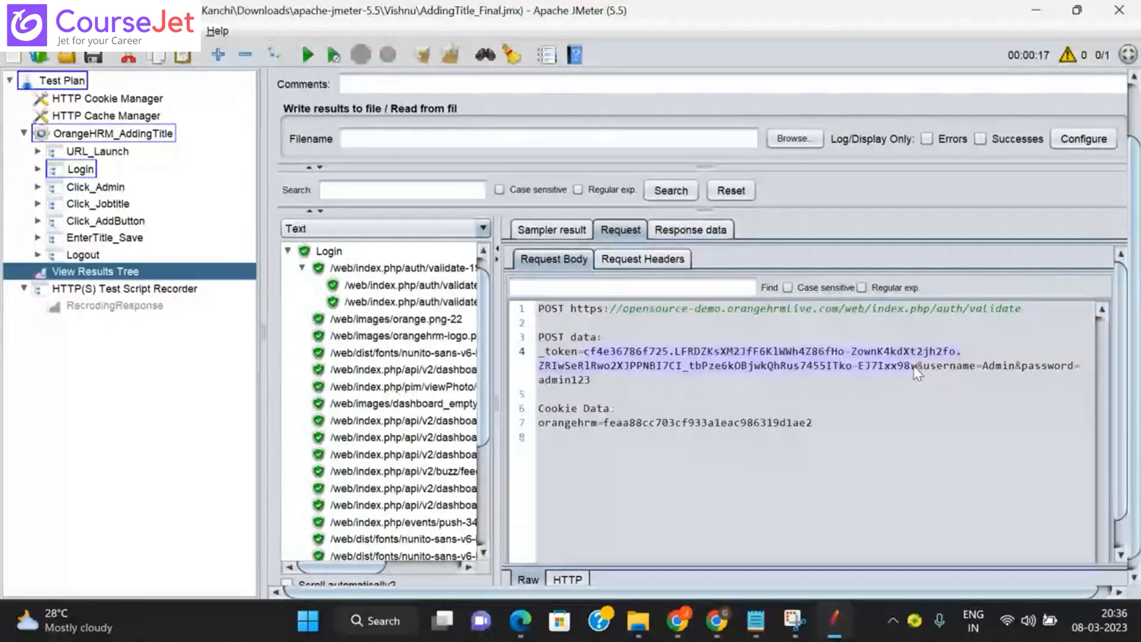
key("alt+Tab")
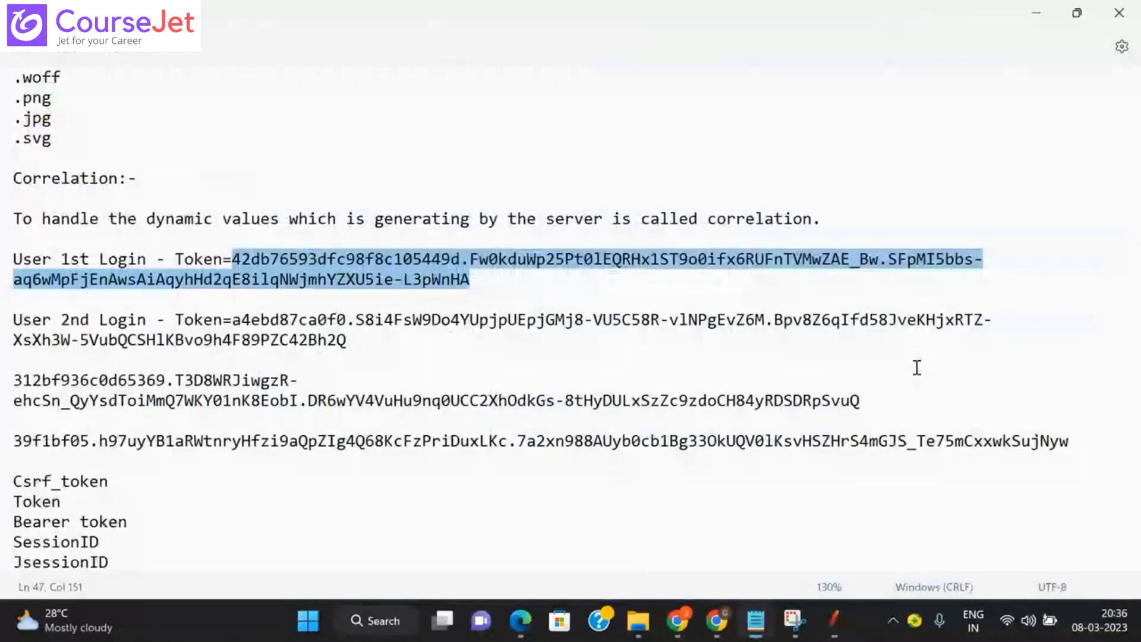
Step: Paste the newest login _token value on a new line below the earlier tokens in Notepad
left_click(1083, 449)
key("Return")
key("Return")
key("ctrl+v")
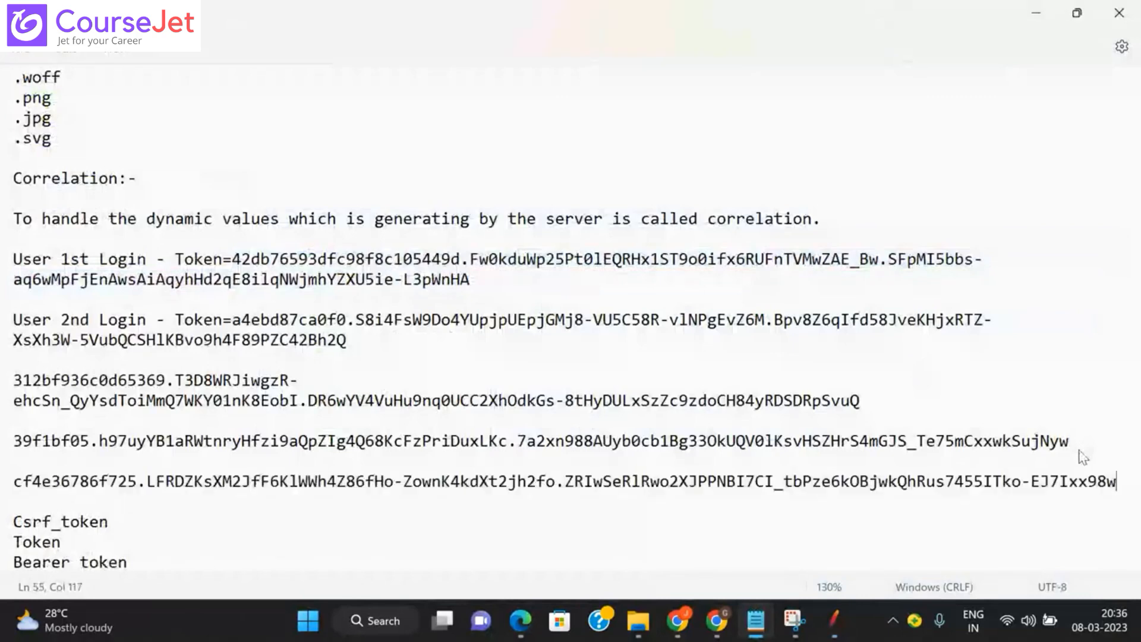
Step: Compare matching segments of the previous and new tokens, then return to JMeter
left_click(243, 443)
double_click(247, 447)
double_click(212, 482)
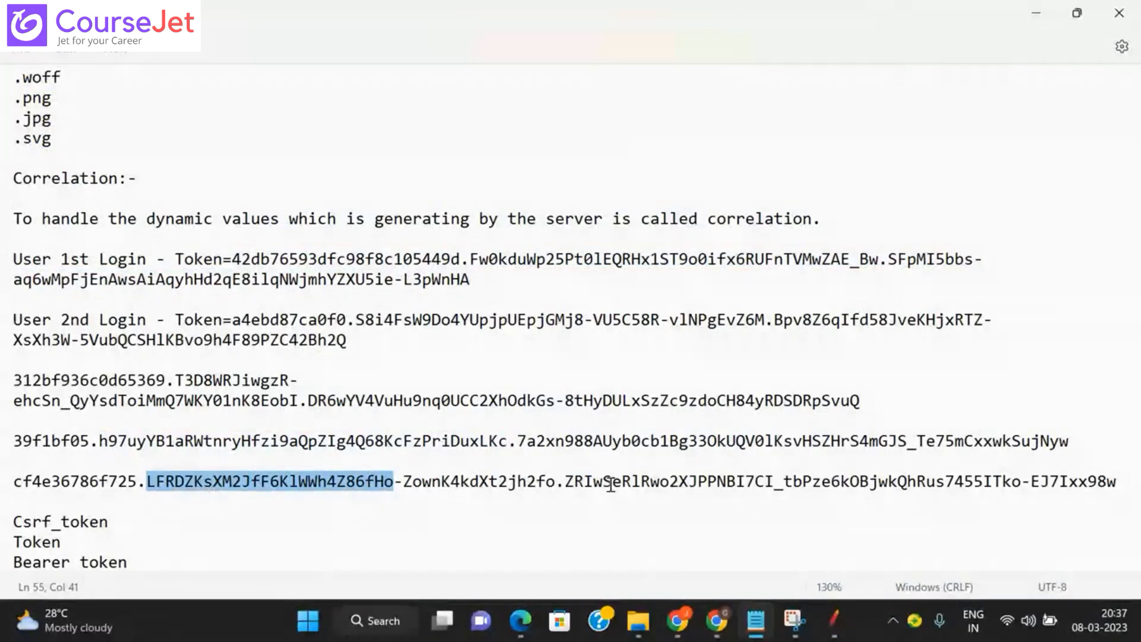
key("alt+Tab")
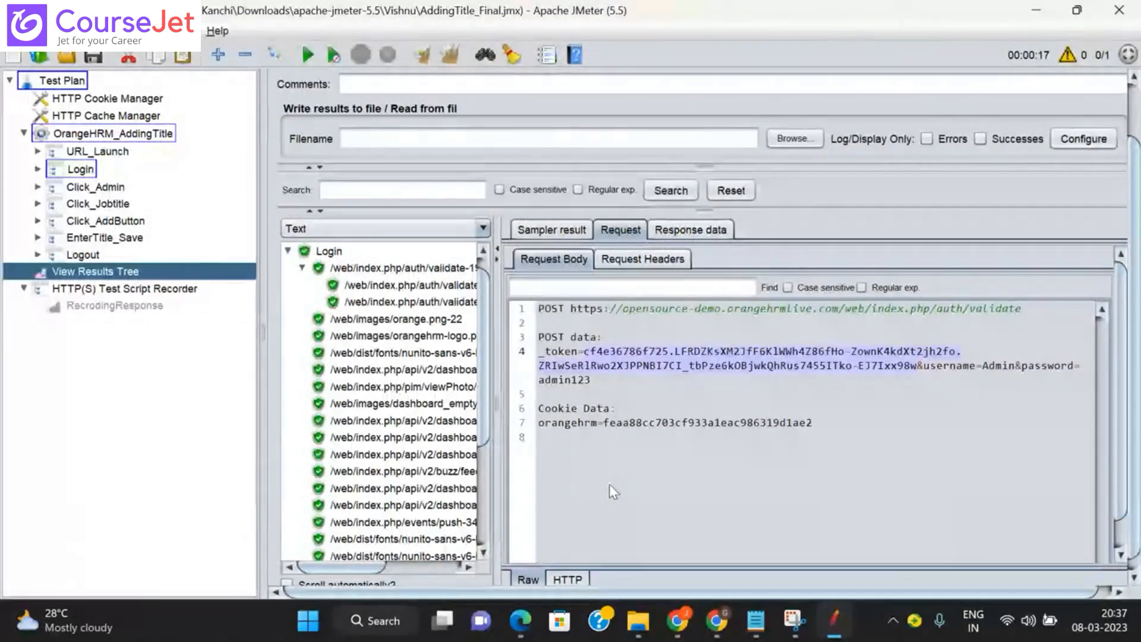
Step: Collapse the Login node and expand URL_Launch in the View Results Tree
left_click(287, 251)
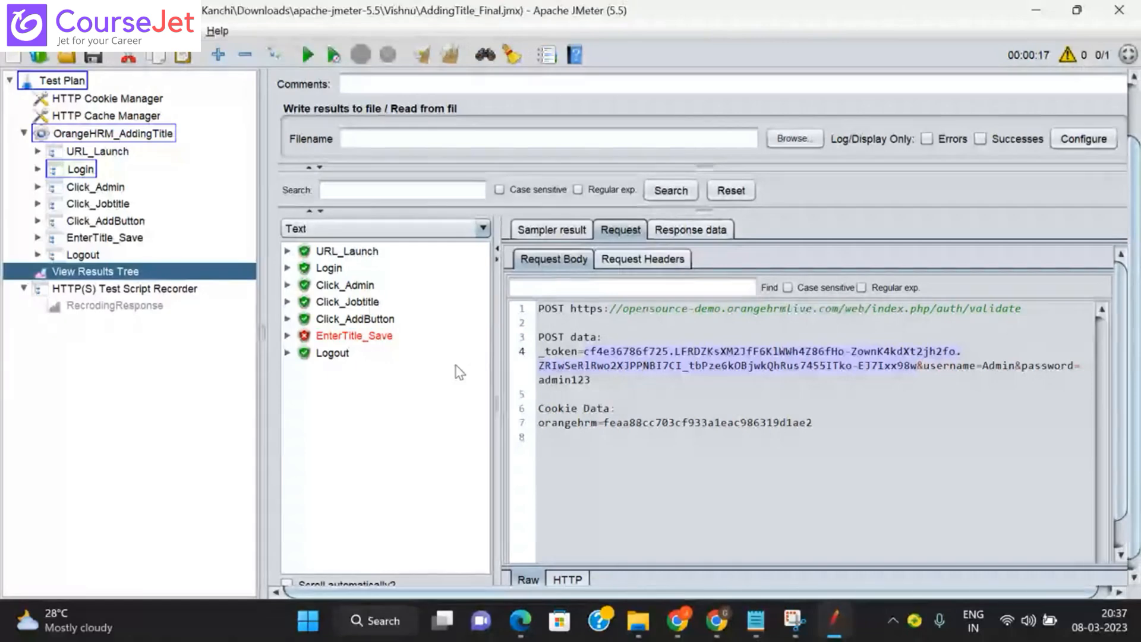
left_click(288, 251)
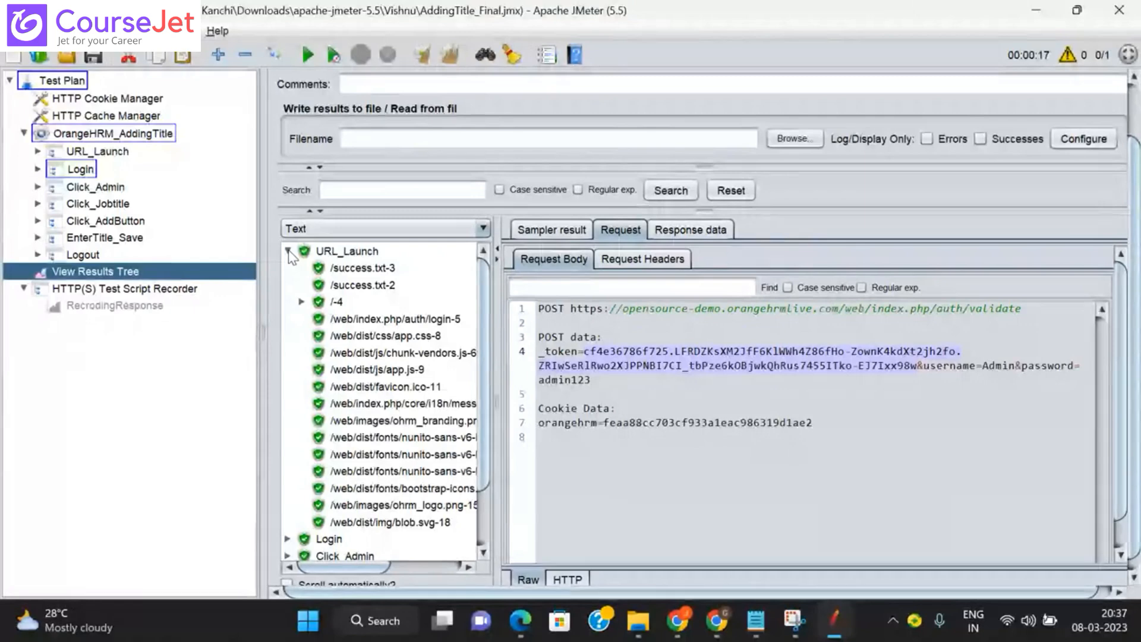
Step: Show the /-4 sample's response data and switch the renderer to HTML
left_click(337, 303)
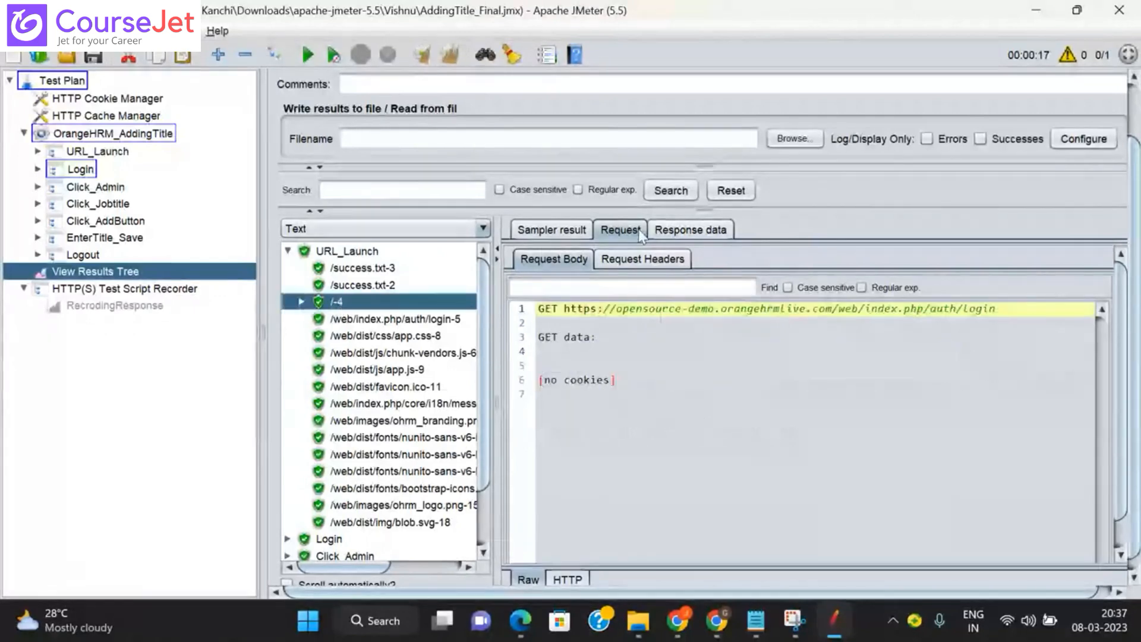
left_click(689, 231)
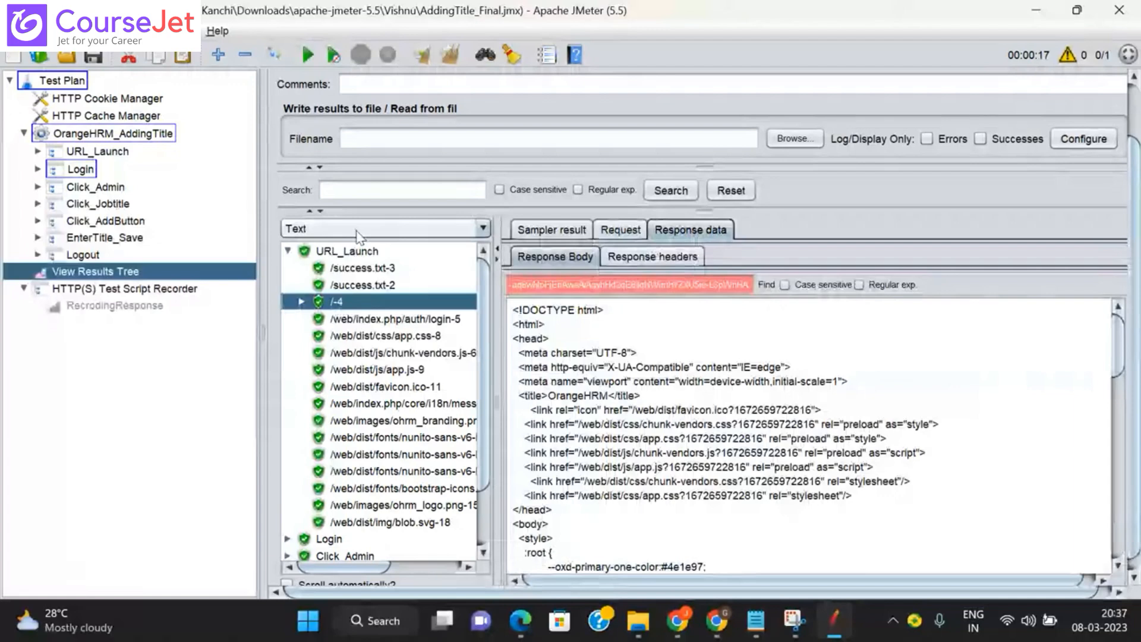
left_click(324, 235)
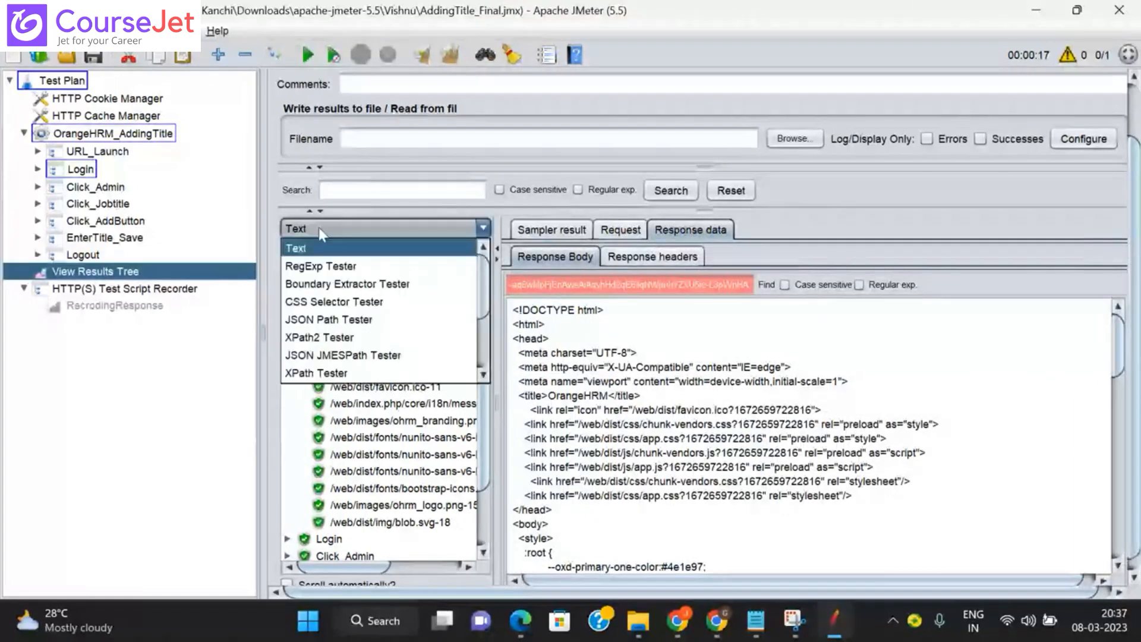
left_click_drag(485, 306, 485, 328)
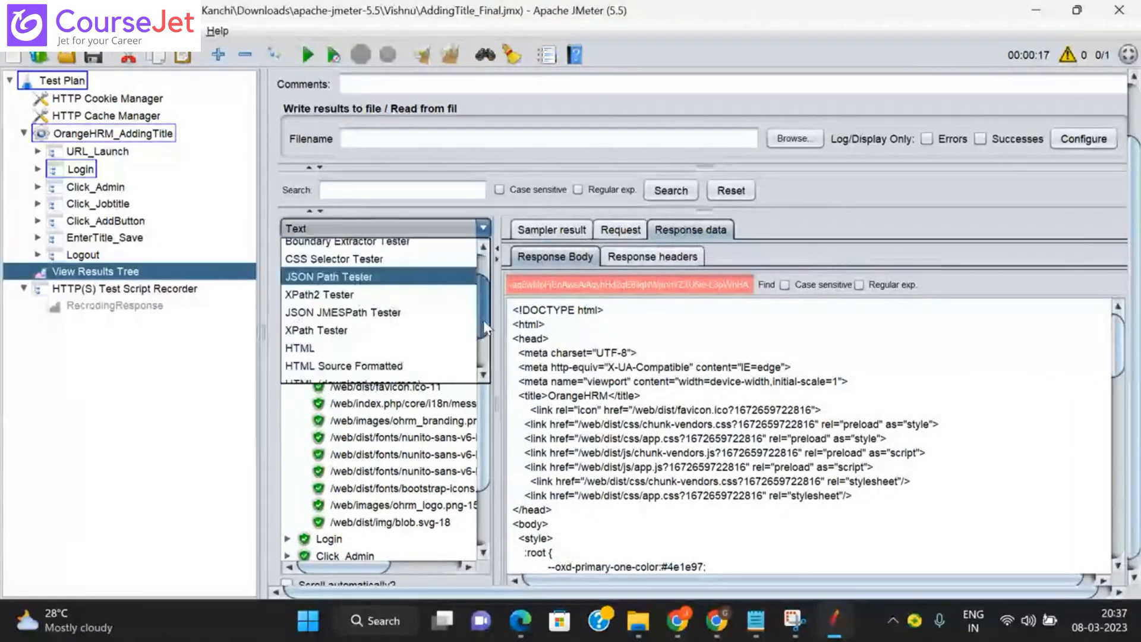
scroll(387, 318, "down", 2)
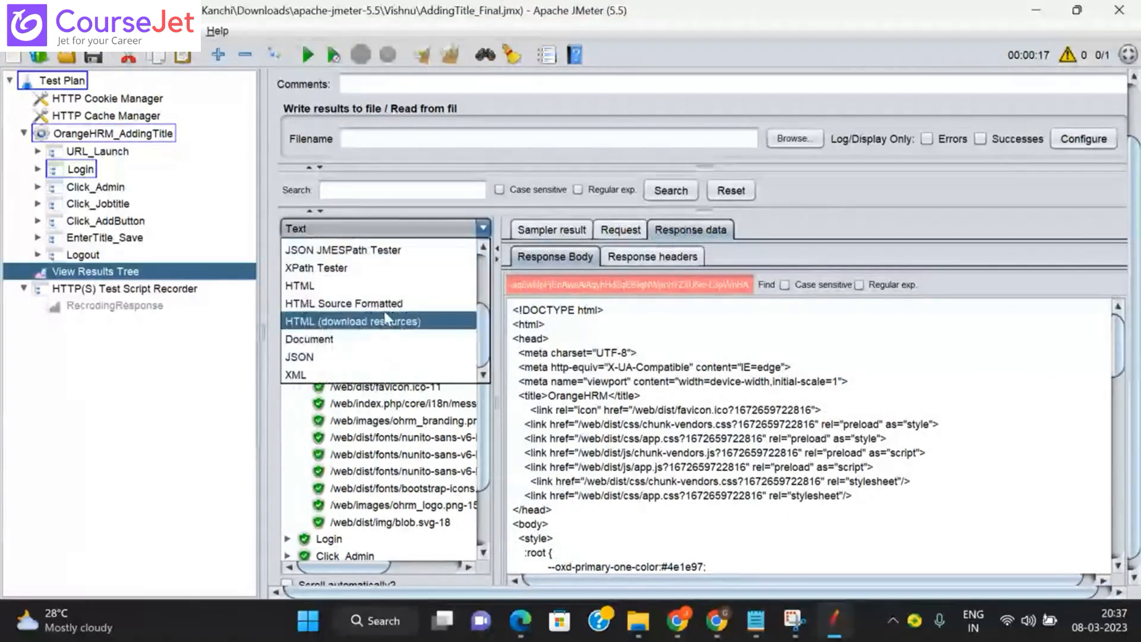
left_click(326, 291)
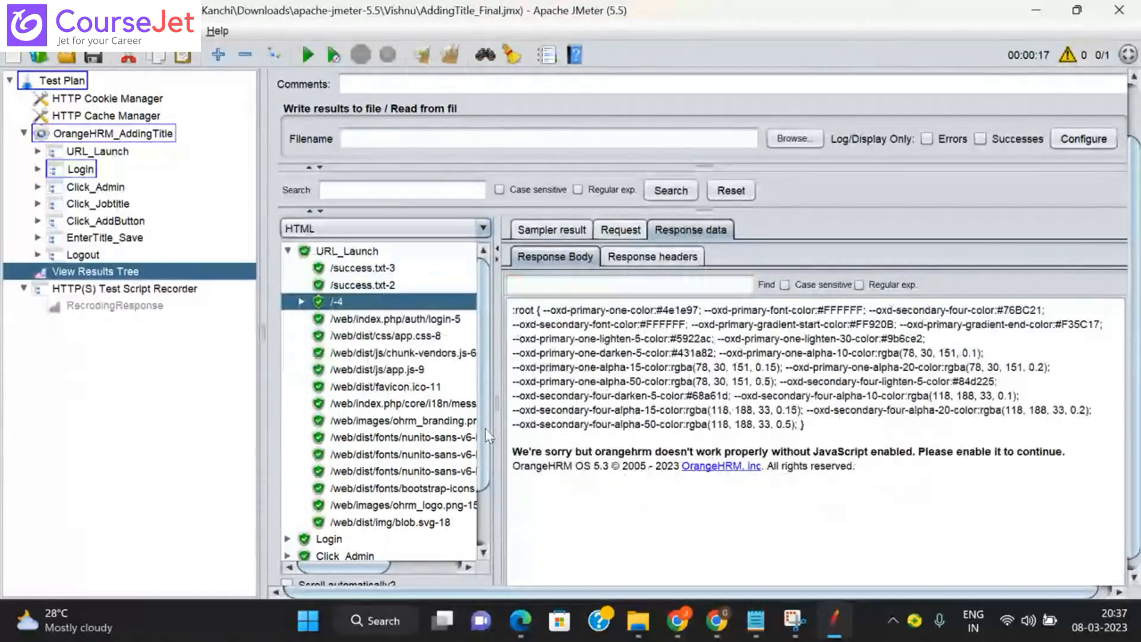
Step: Browse URL_Launch responses: auth/login-5, i18n messages, OrangeHRM logo, /-4-0 and /-4-1
left_click(389, 320)
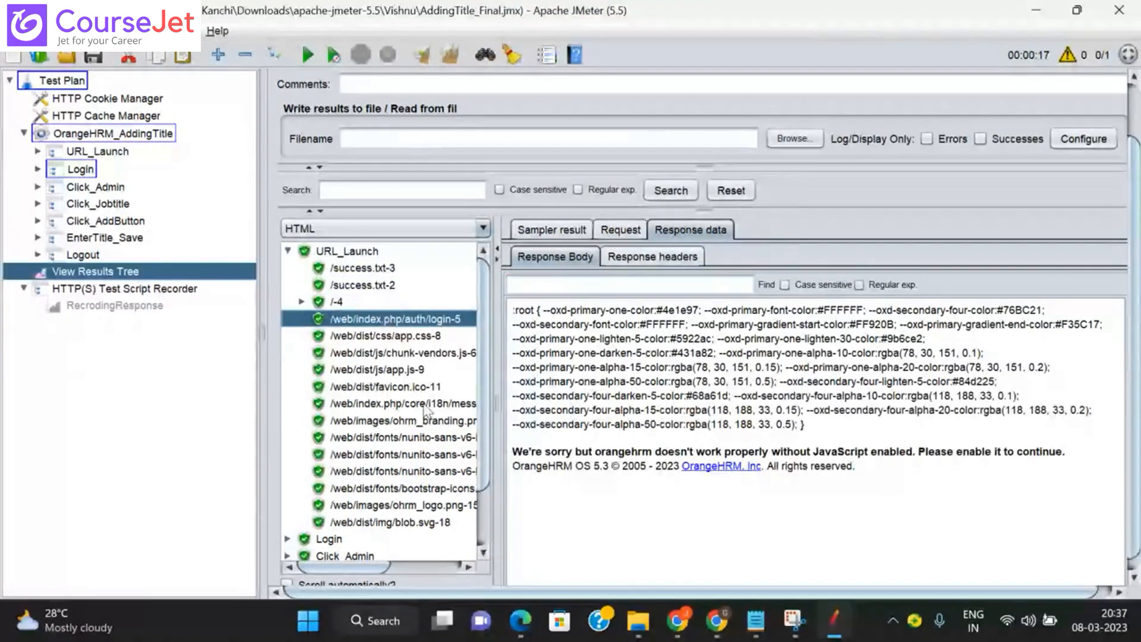
left_click(410, 404)
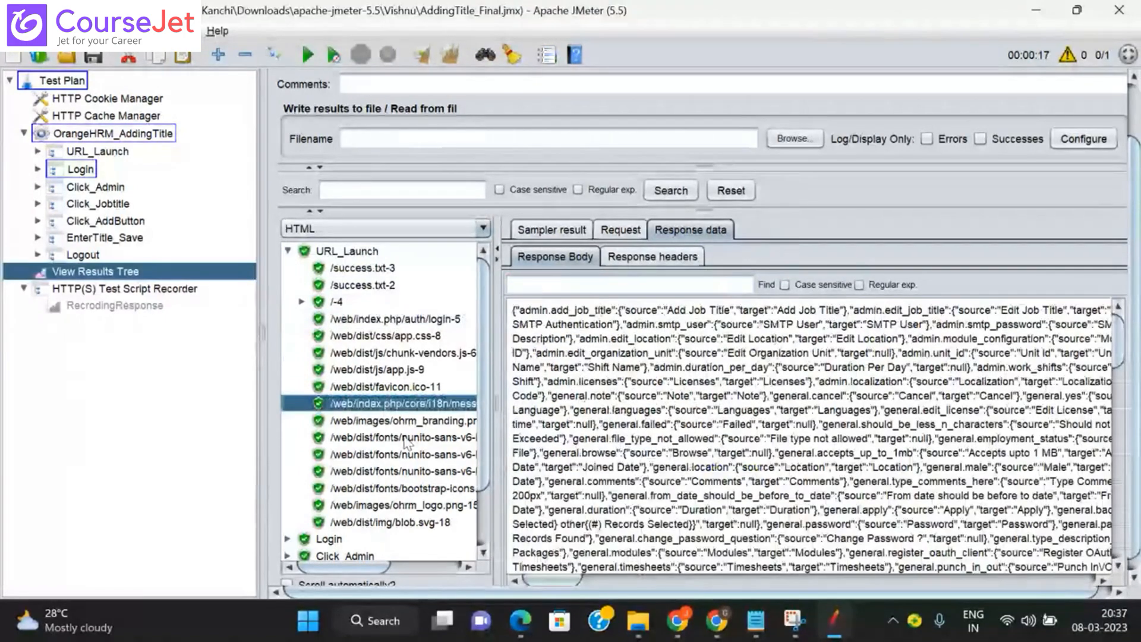
key("Down")
key("Down")
key("Down")
key("Down")
key("Down")
key("Down")
key("Down")
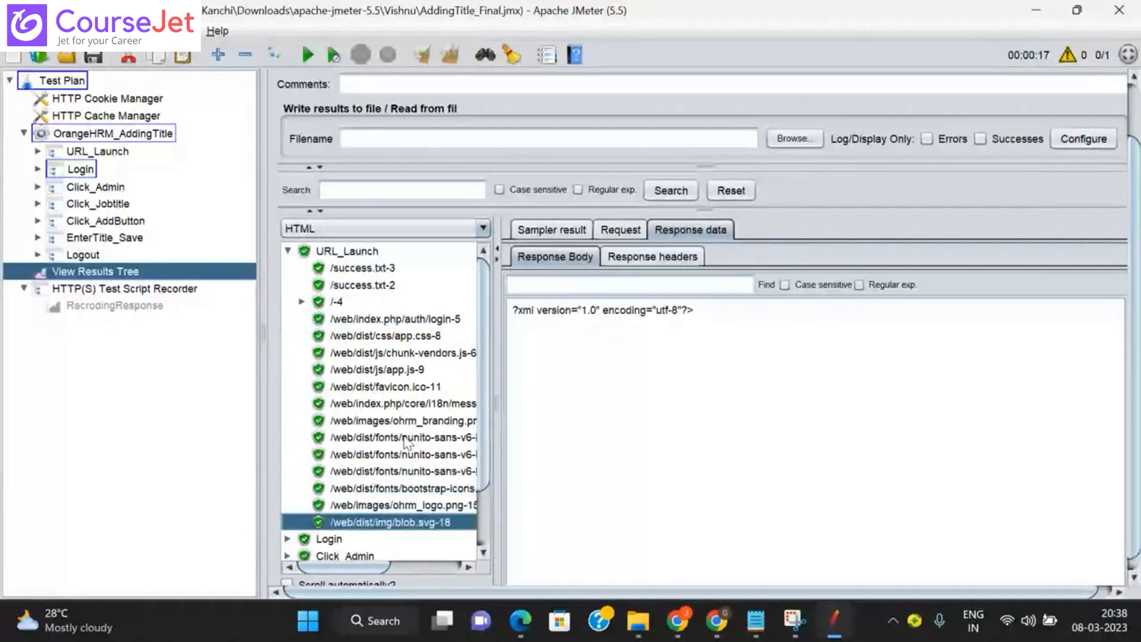
key("Up")
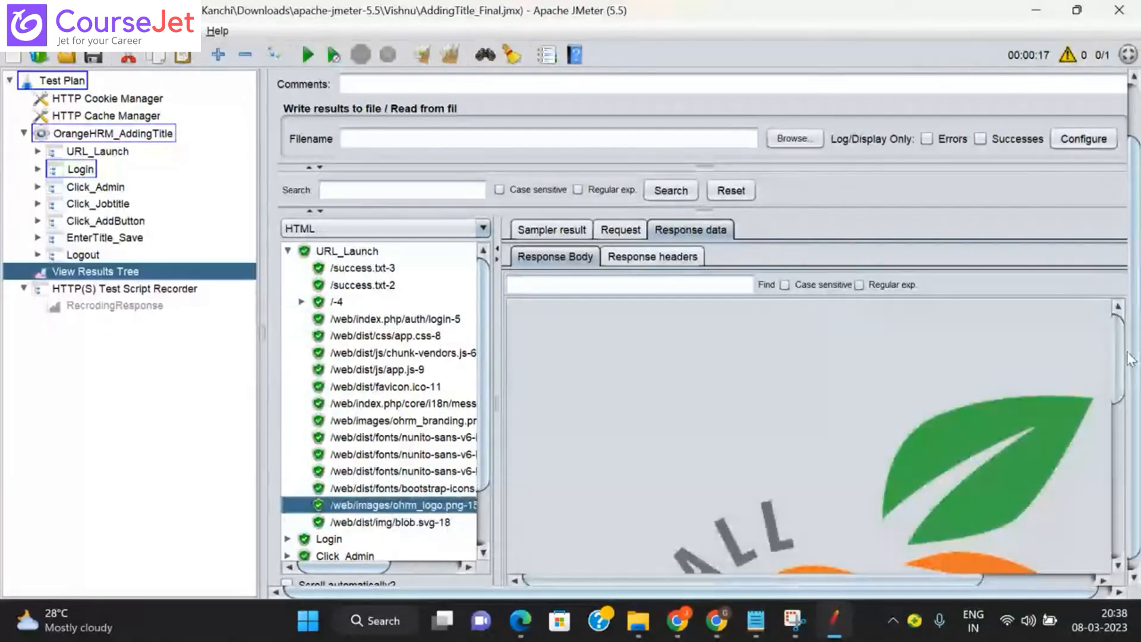
left_click_drag(1121, 355, 1125, 321)
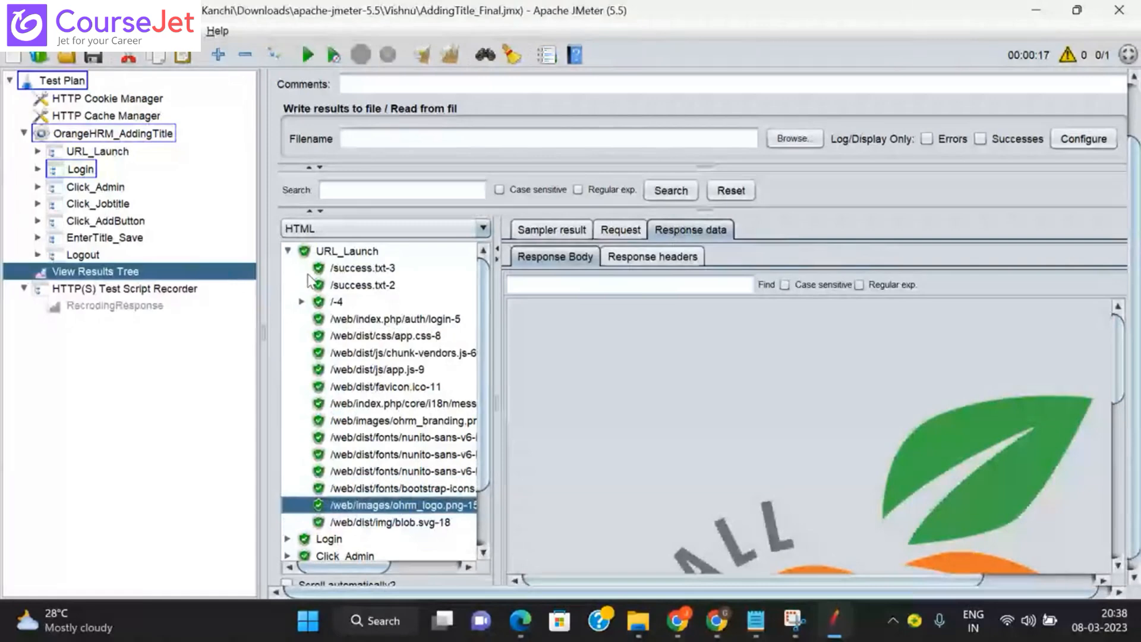
left_click(302, 302)
left_click(358, 319)
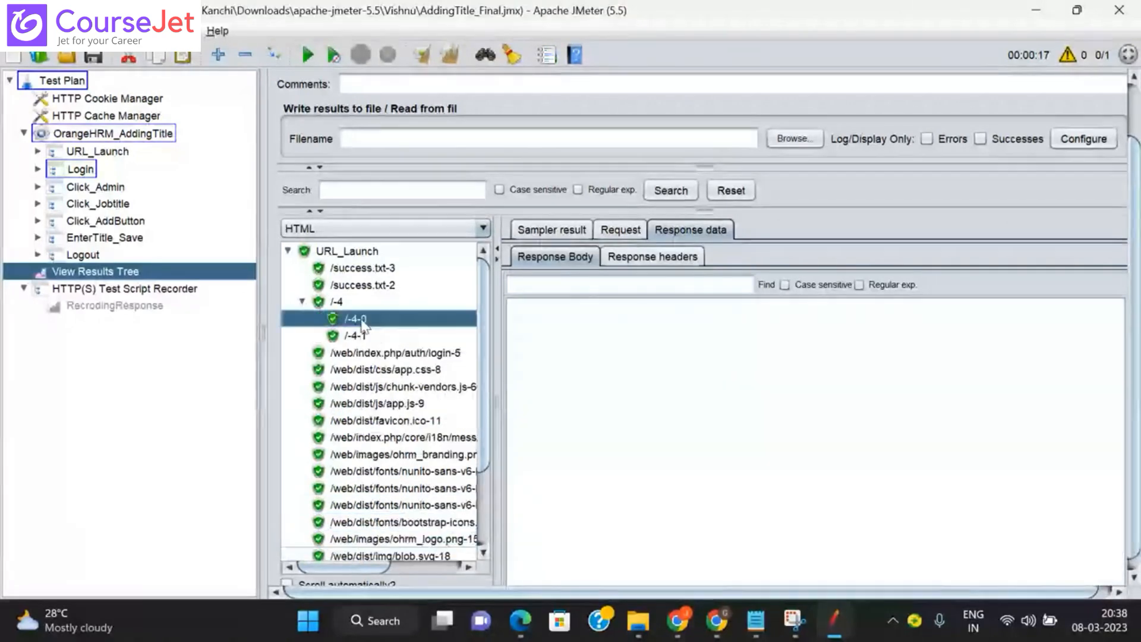
key("Down")
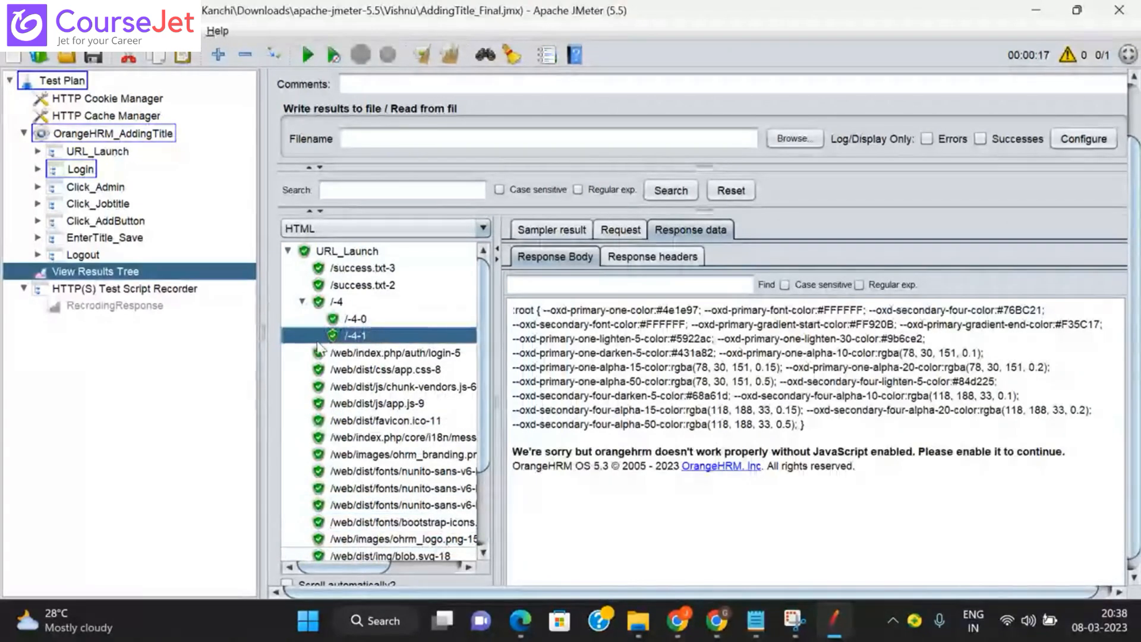
Step: Collapse URL_Launch, expand Login and view the auth/validate dashboard redirect response
left_click(287, 251)
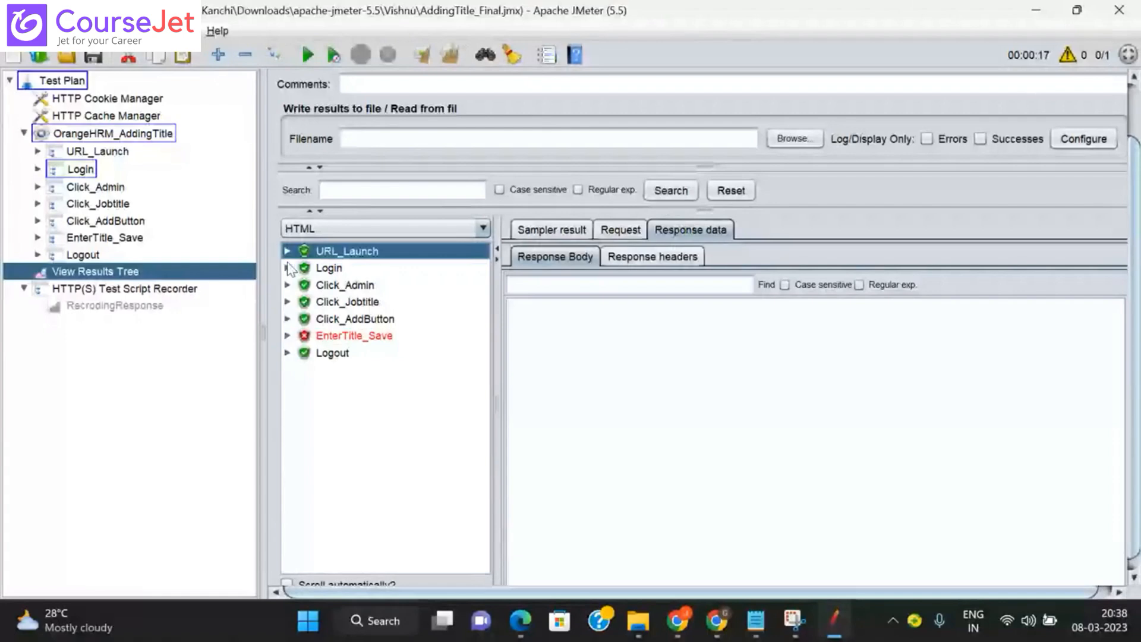
left_click(288, 268)
left_click(391, 272)
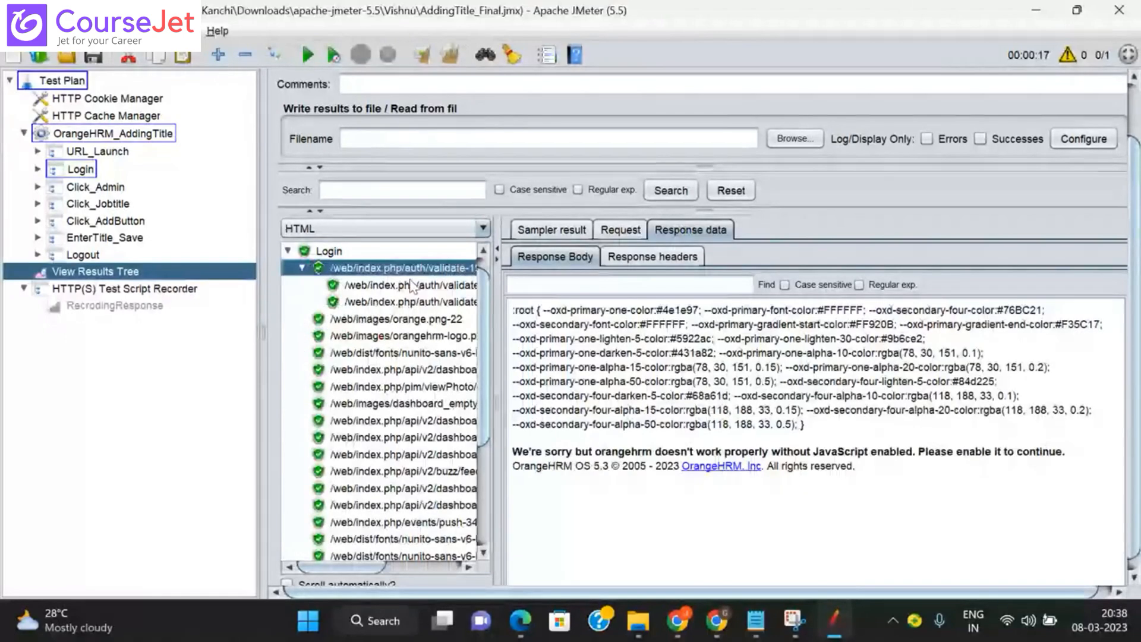
left_click(410, 285)
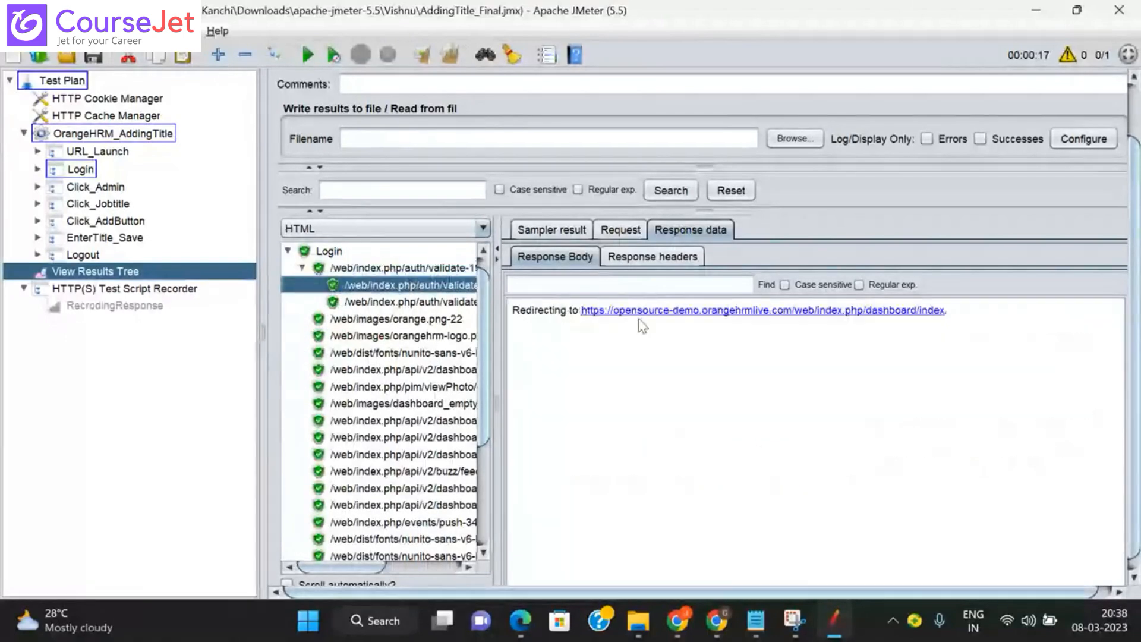
Step: Step through Login's image responses: orange.png-22, OrangeHRM logo, profile photo and empty-dashboard image
left_click(445, 303)
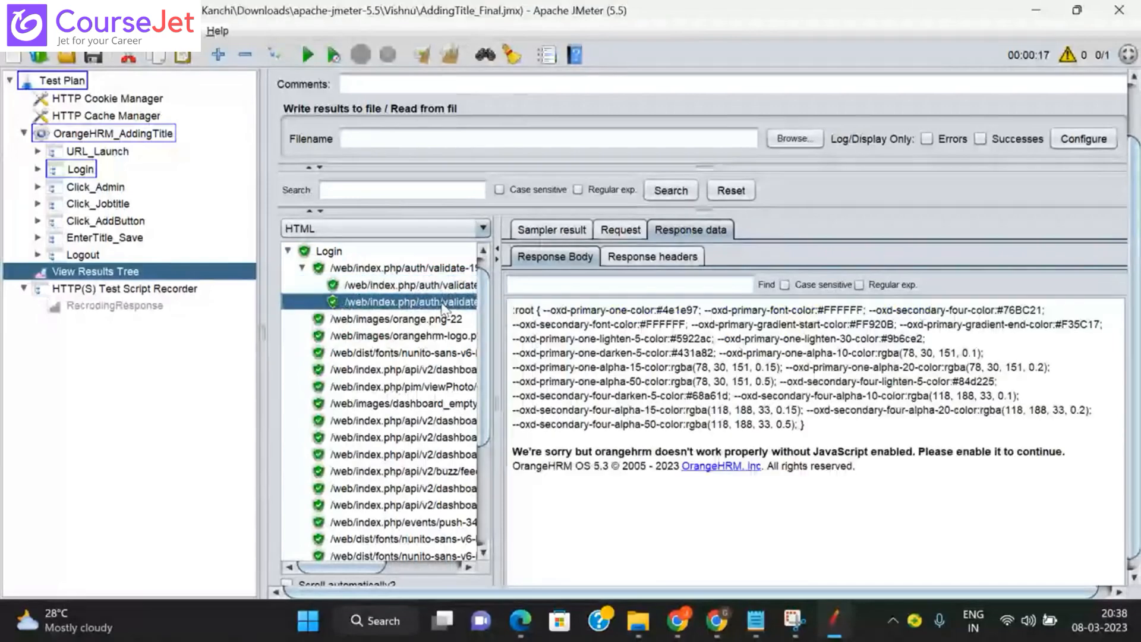
left_click(408, 324)
left_click_drag(1122, 342, 1098, 521)
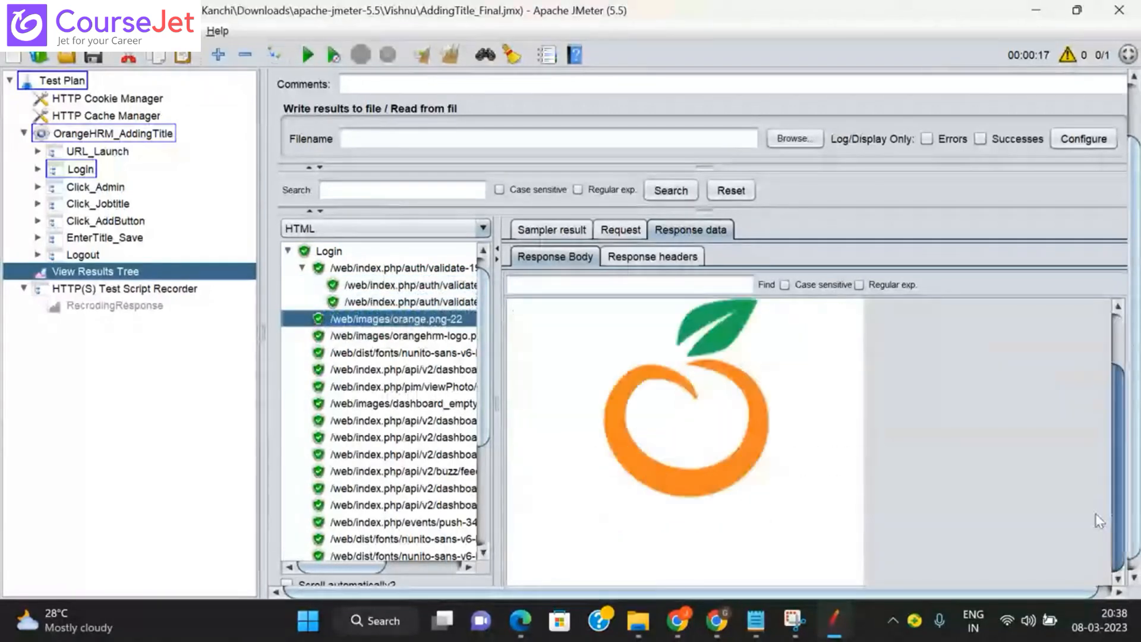
left_click(446, 337)
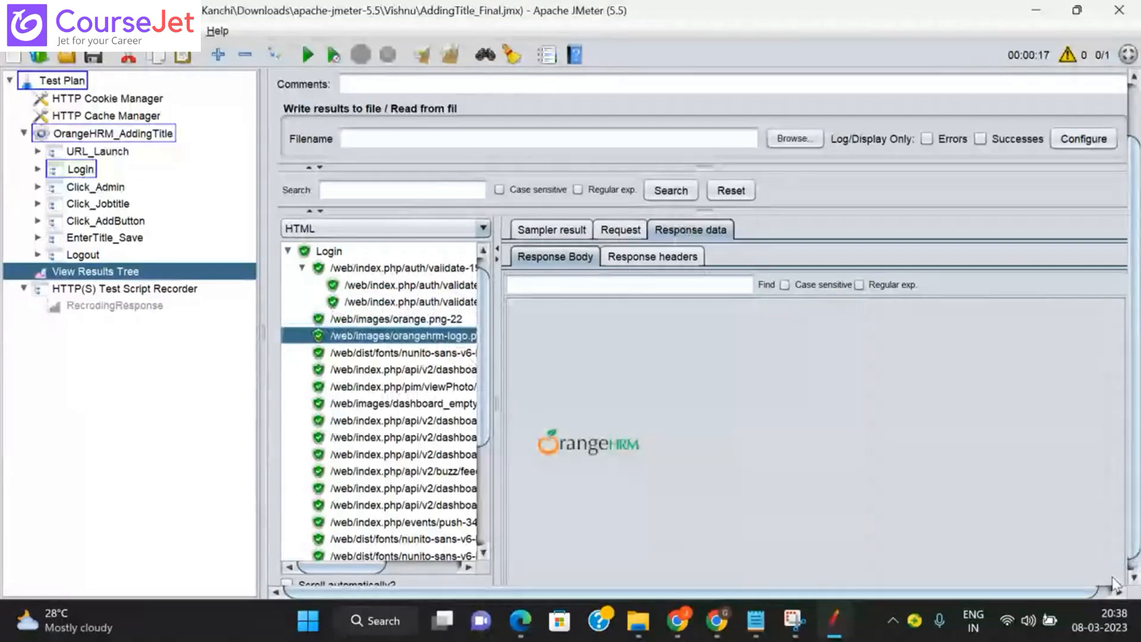
left_click_drag(1036, 594, 1051, 594)
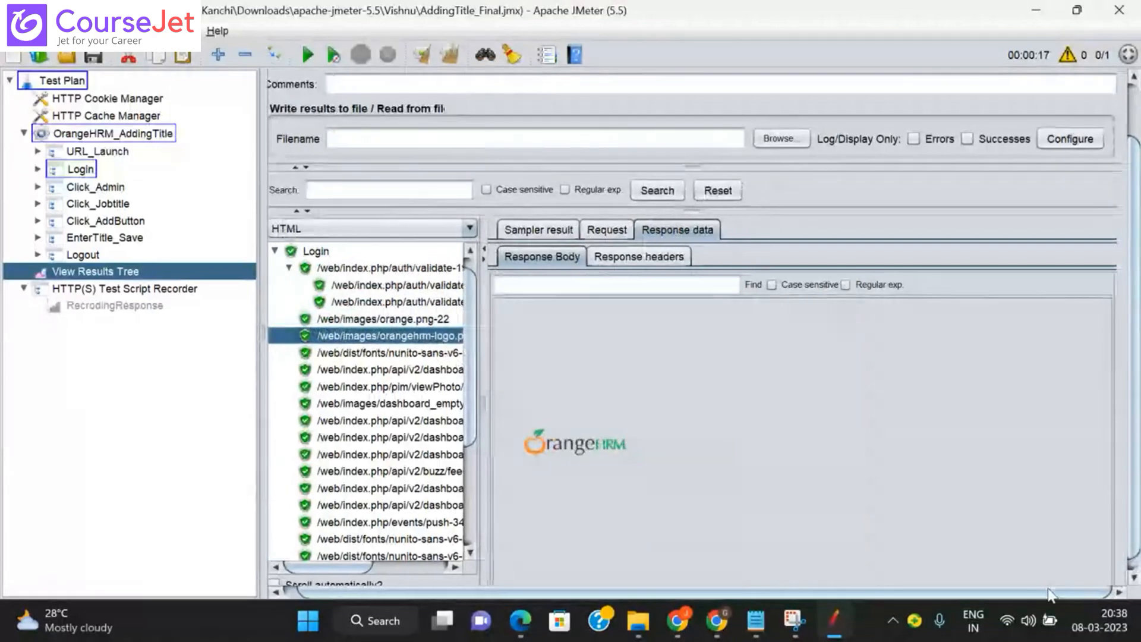
left_click(381, 354)
key("Down")
key("Down")
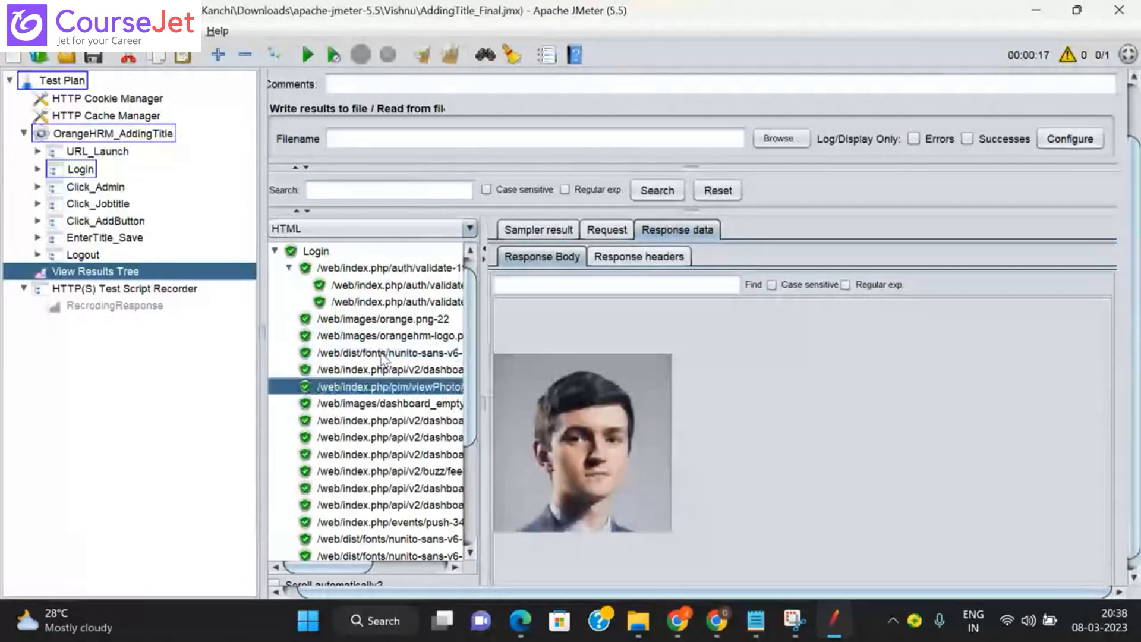
key("Down")
key("Down")
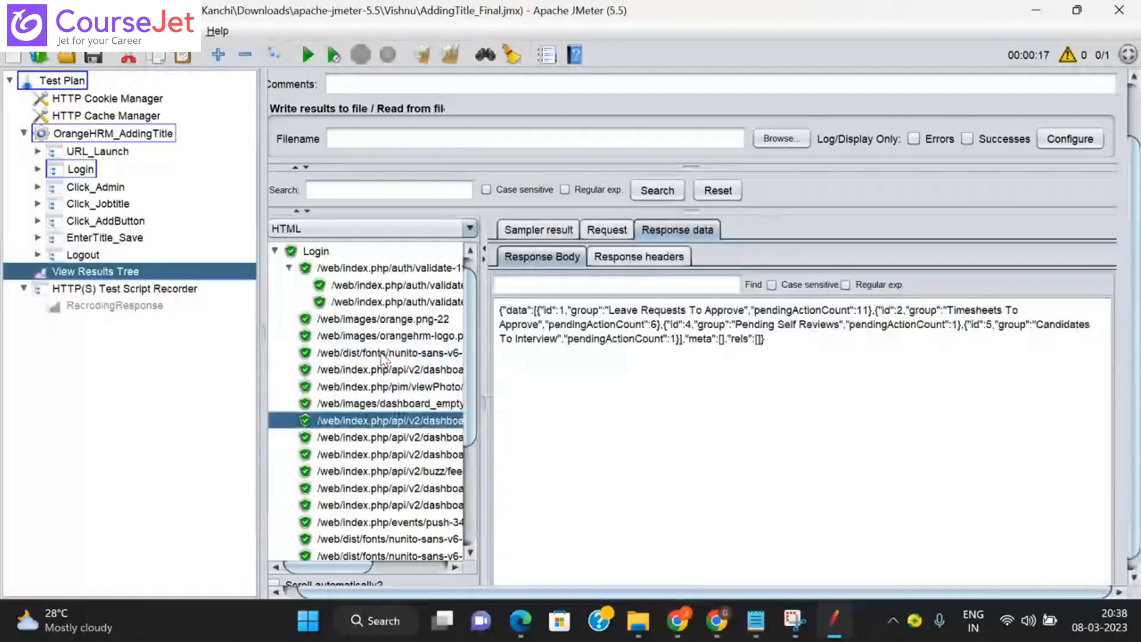
key("Up")
scroll(1093, 463, "down", 5)
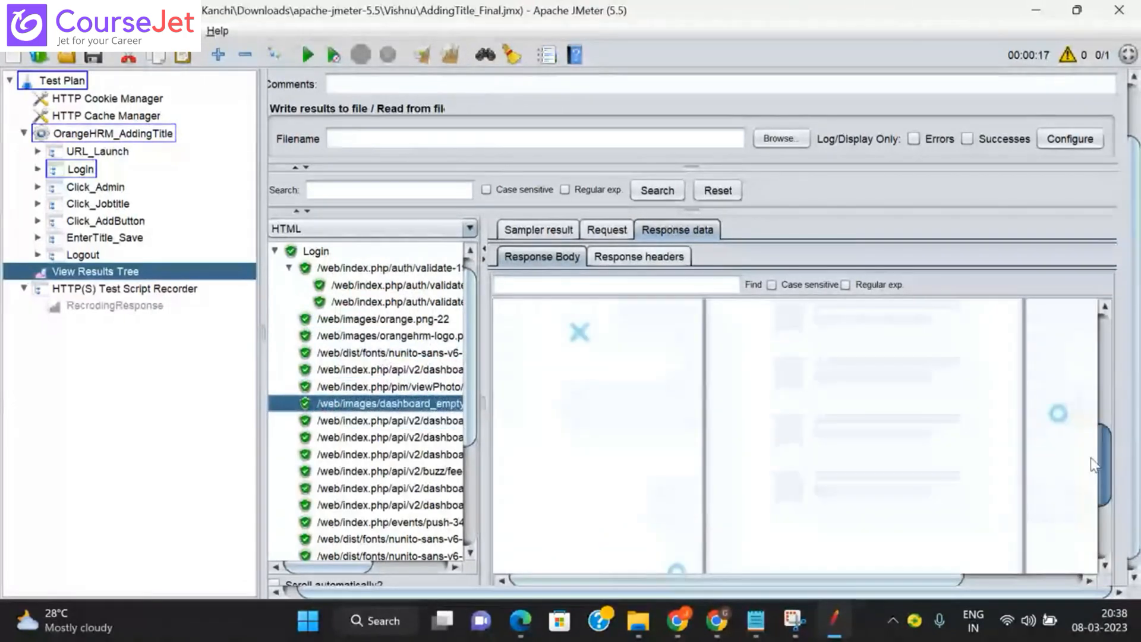
scroll(1085, 357, "up", 5)
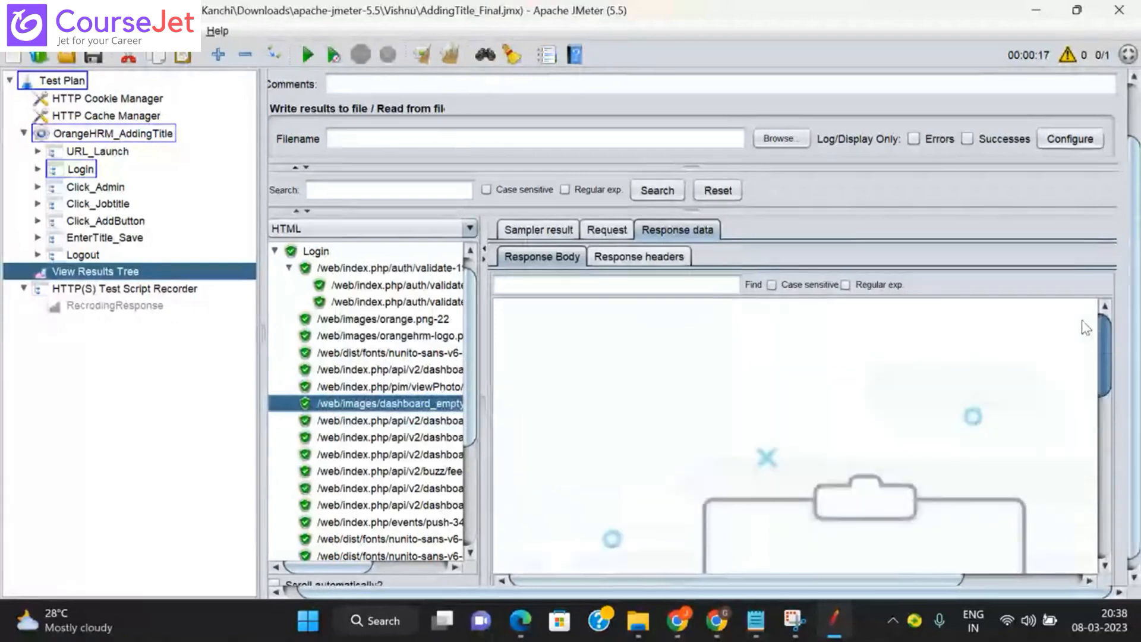
Step: View the dashboard API JSON responses down to the employee count per location
left_click(418, 421)
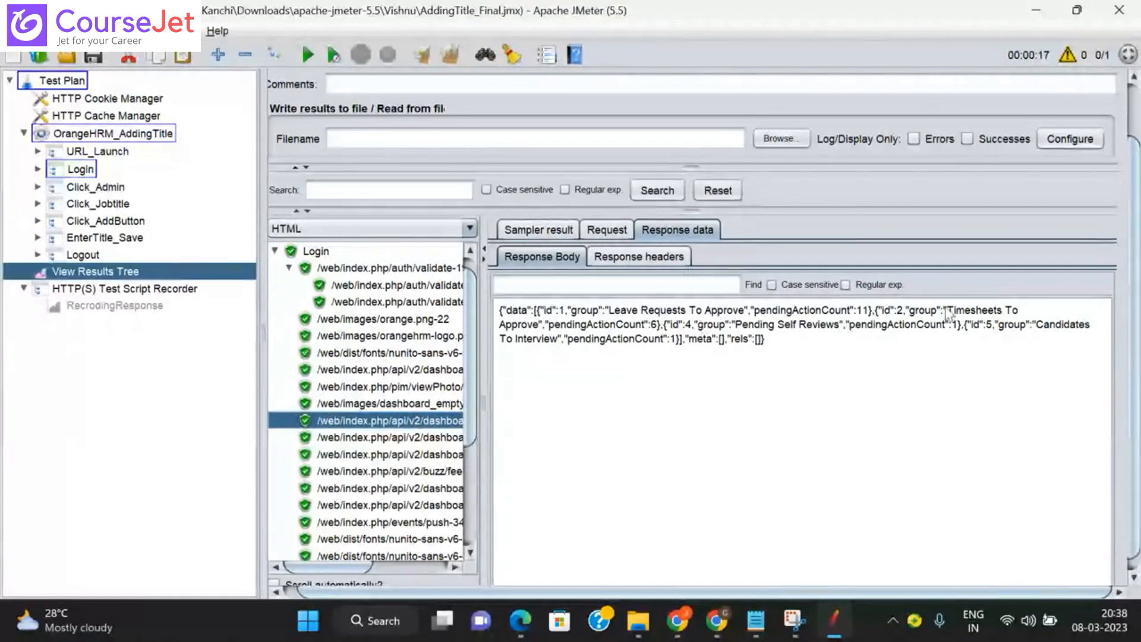
left_click(390, 439)
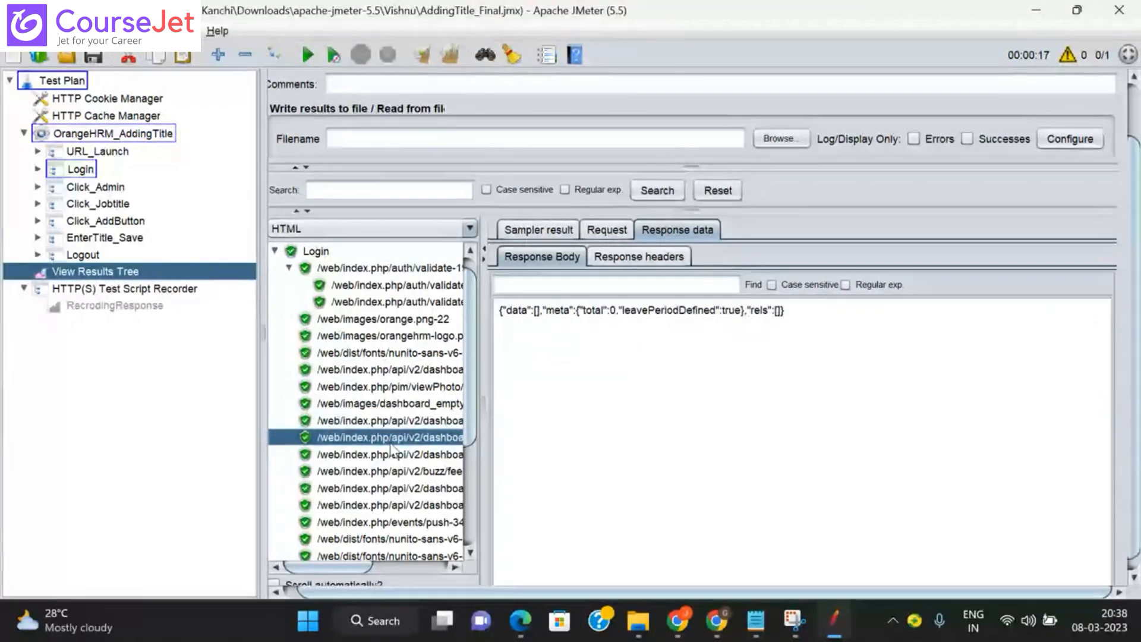
key("Down")
key("Down")
key("Down")
key("Down")
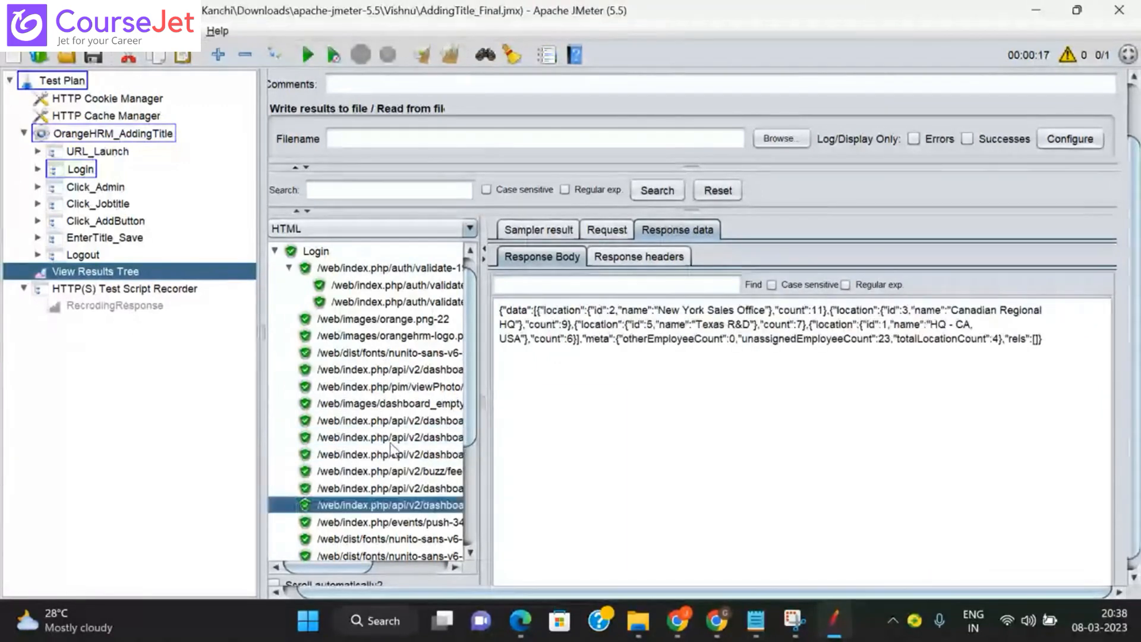
key("Down")
key("Down")
key("Down")
key("Down")
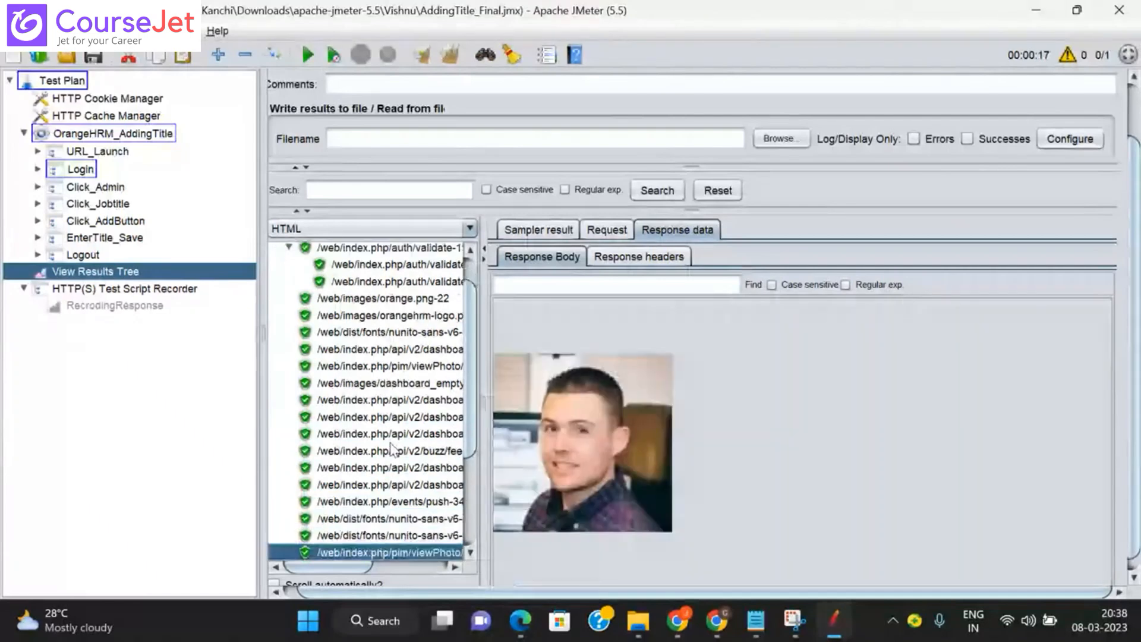
key("Left")
key("Left")
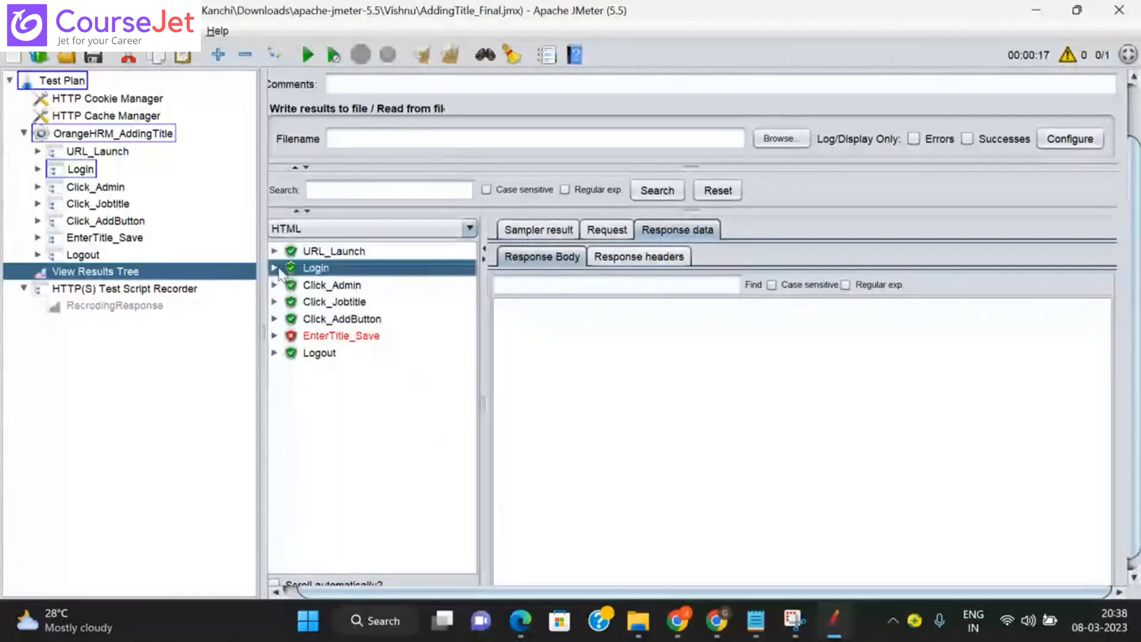
left_click(274, 285)
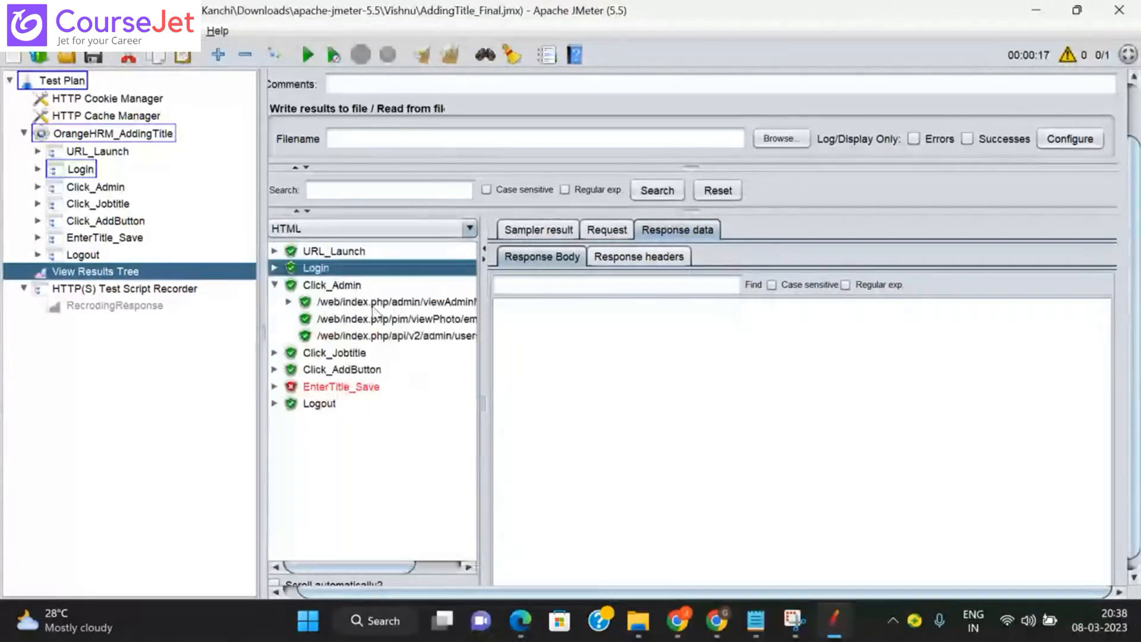
left_click(387, 302)
key("Down")
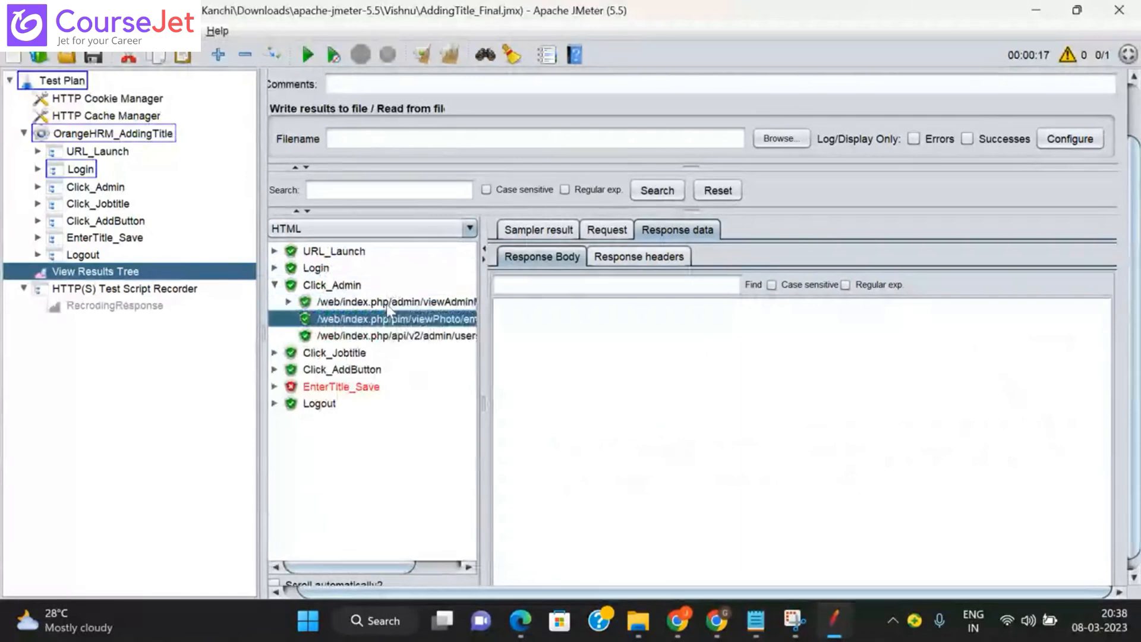
key("Down")
left_click(275, 285)
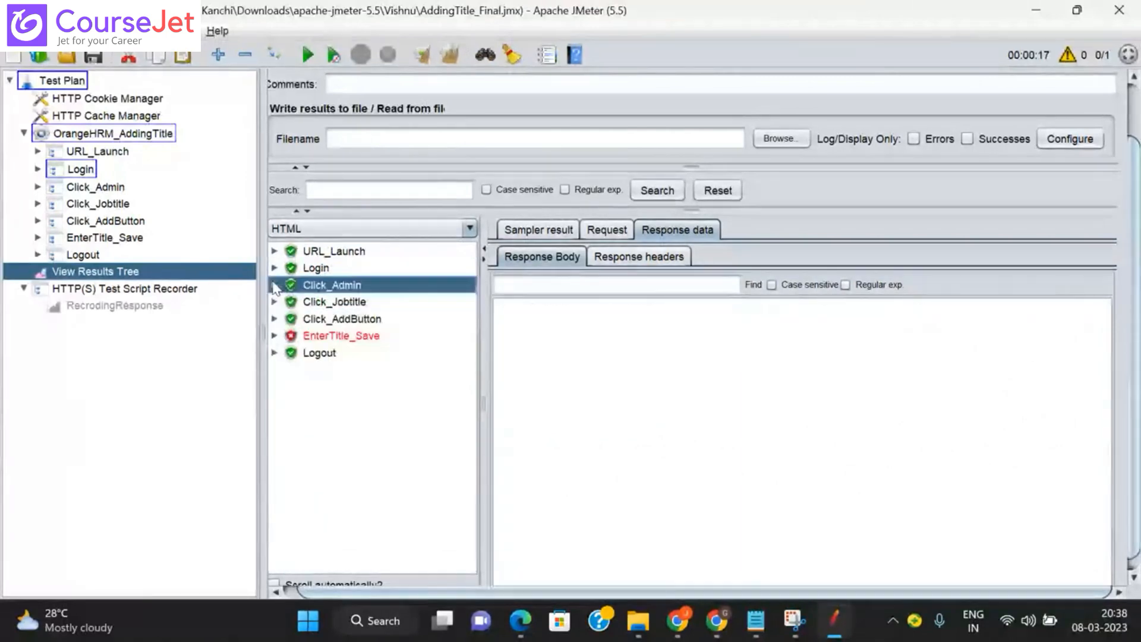
left_click(274, 302)
left_click(391, 319)
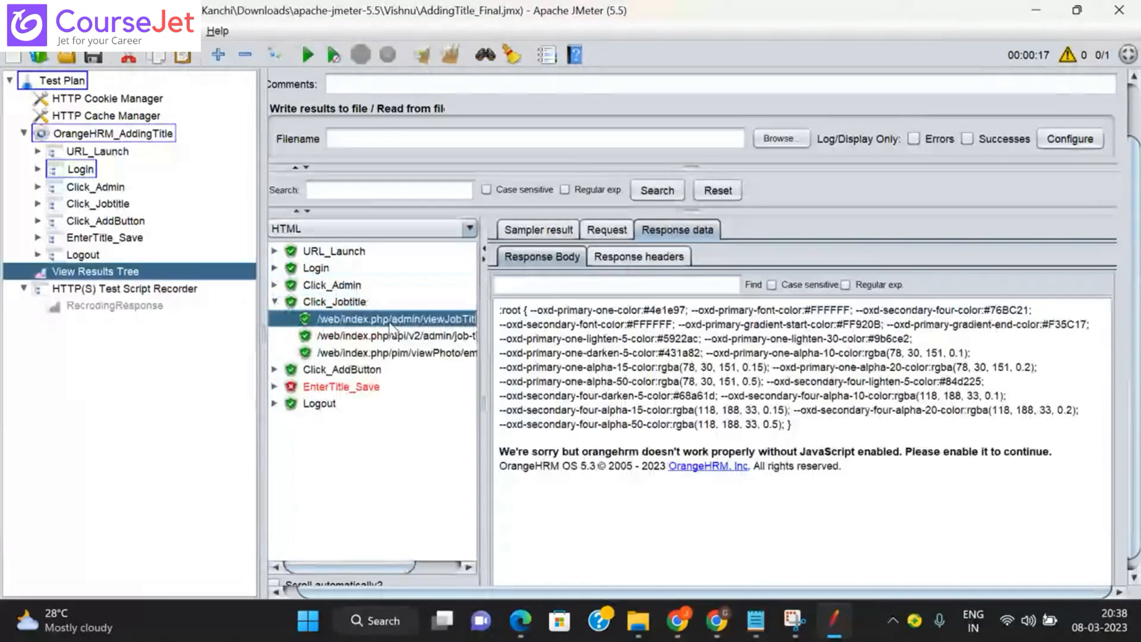
key("Down")
key("Down")
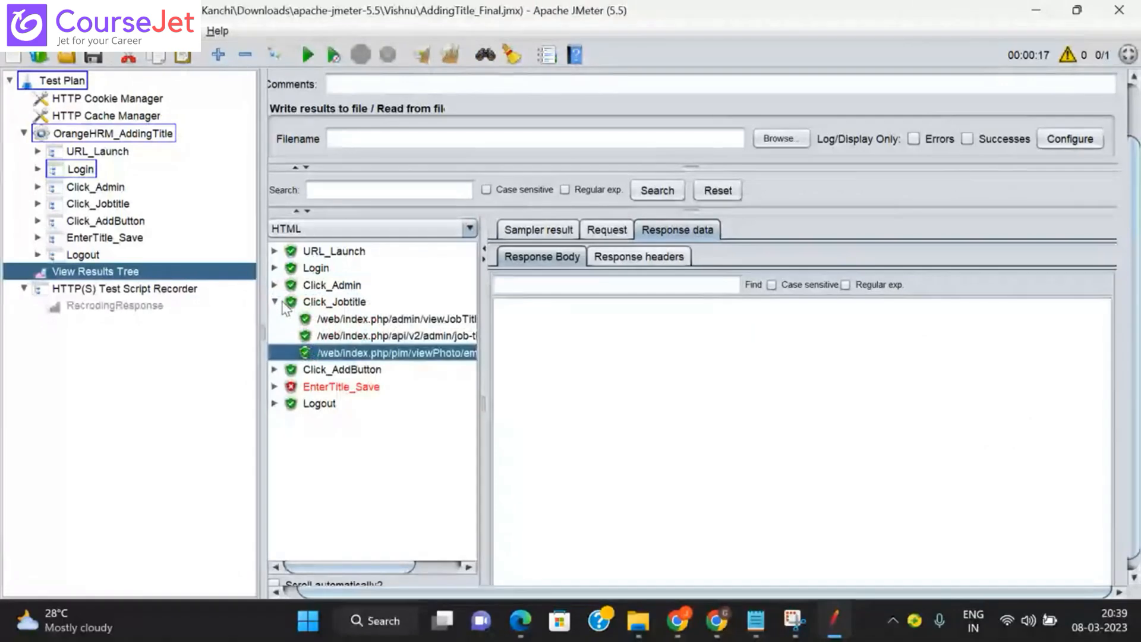
left_click(274, 302)
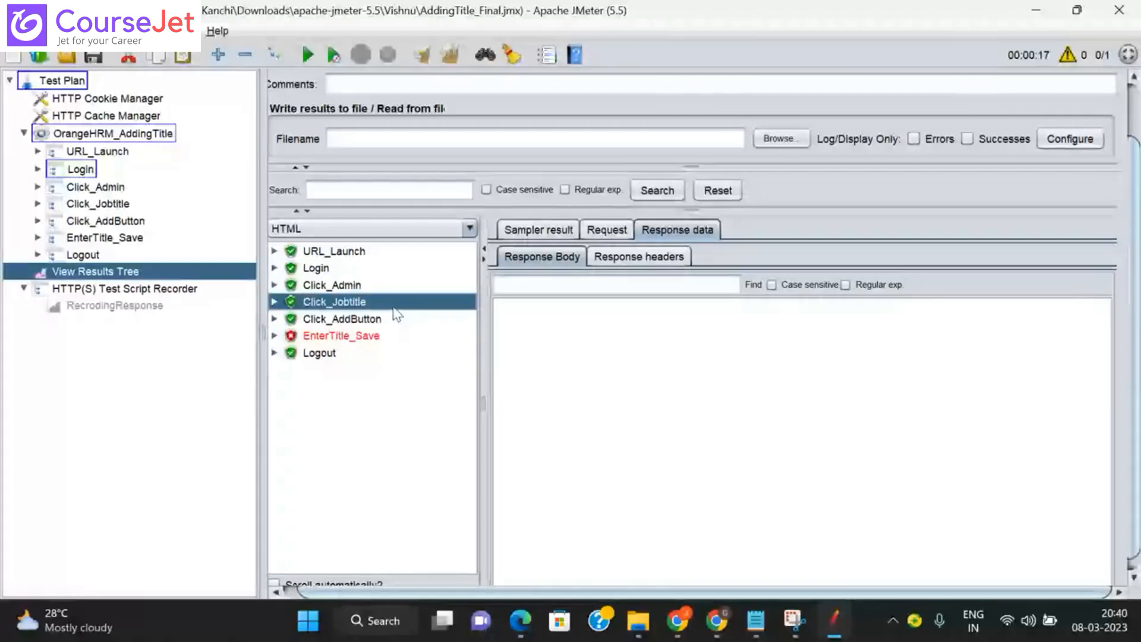
Step: Expand Click_Jobtitle to list the job title page, job-titles API and photo sub-requests
left_click(274, 303)
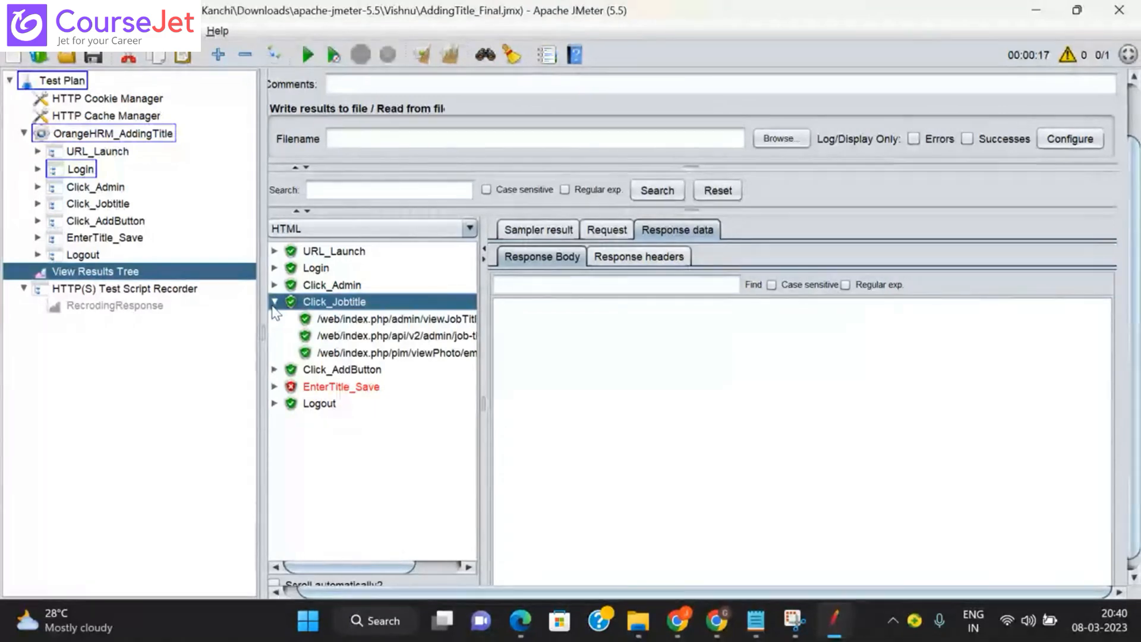
Step: Show the Login auth/validate request's POST body and select its _token value
left_click(274, 268)
left_click(392, 285)
left_click(606, 230)
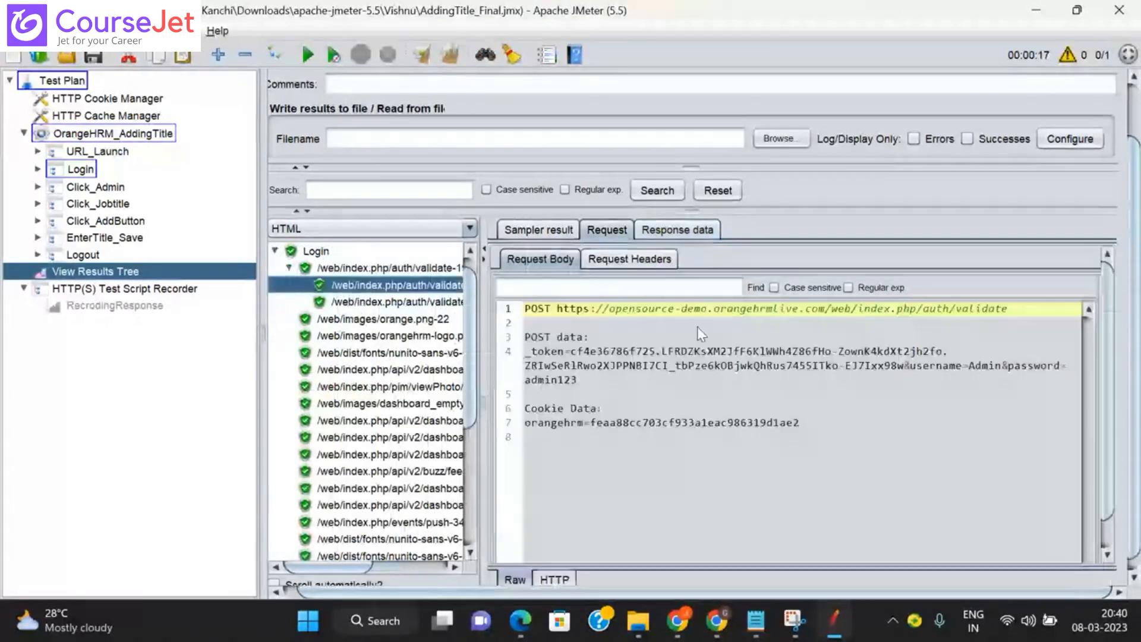
left_click(583, 355)
left_click_drag(583, 357, 885, 374)
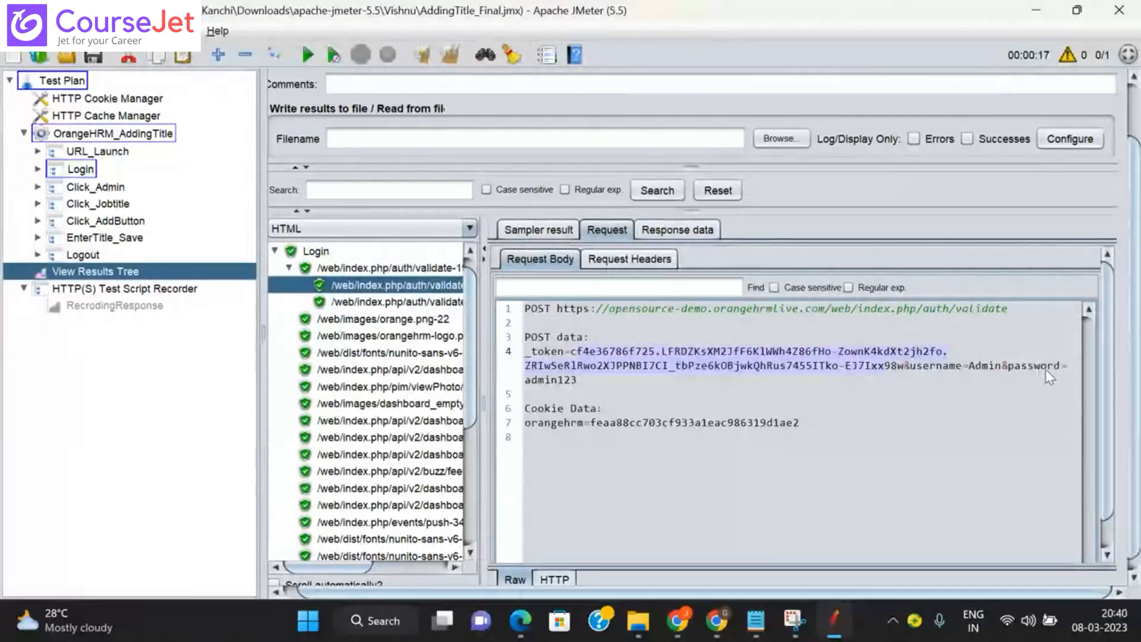
Step: Inspect individual _token segments, then open the OrangeHRM_AddingTitle thread group settings
double_click(771, 357)
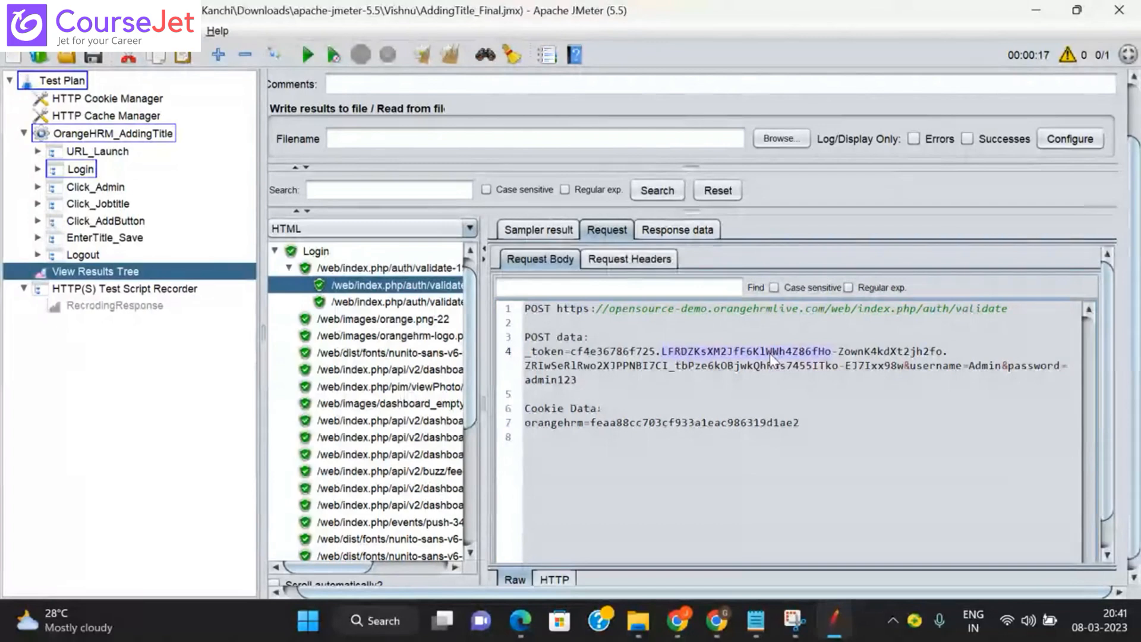
double_click(869, 351)
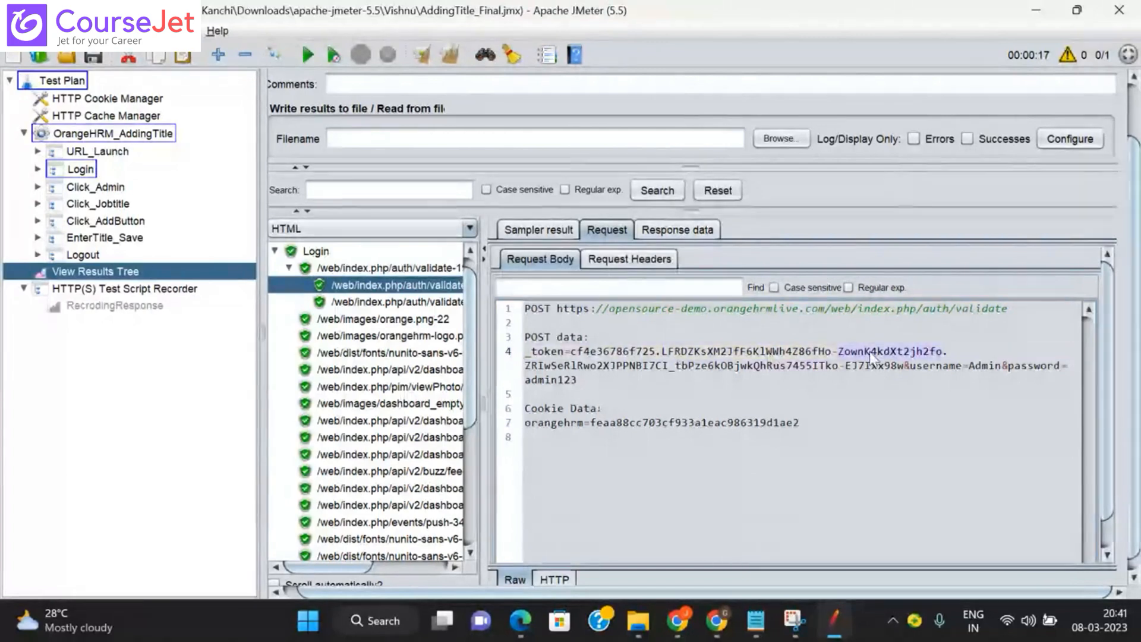
left_click(750, 366)
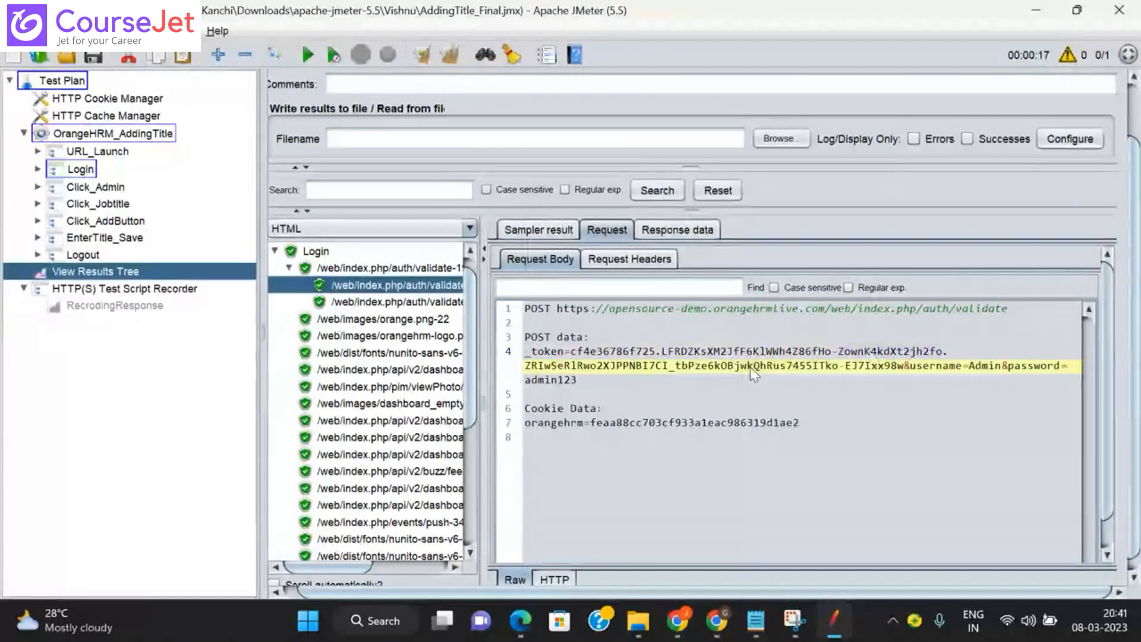
double_click(750, 366)
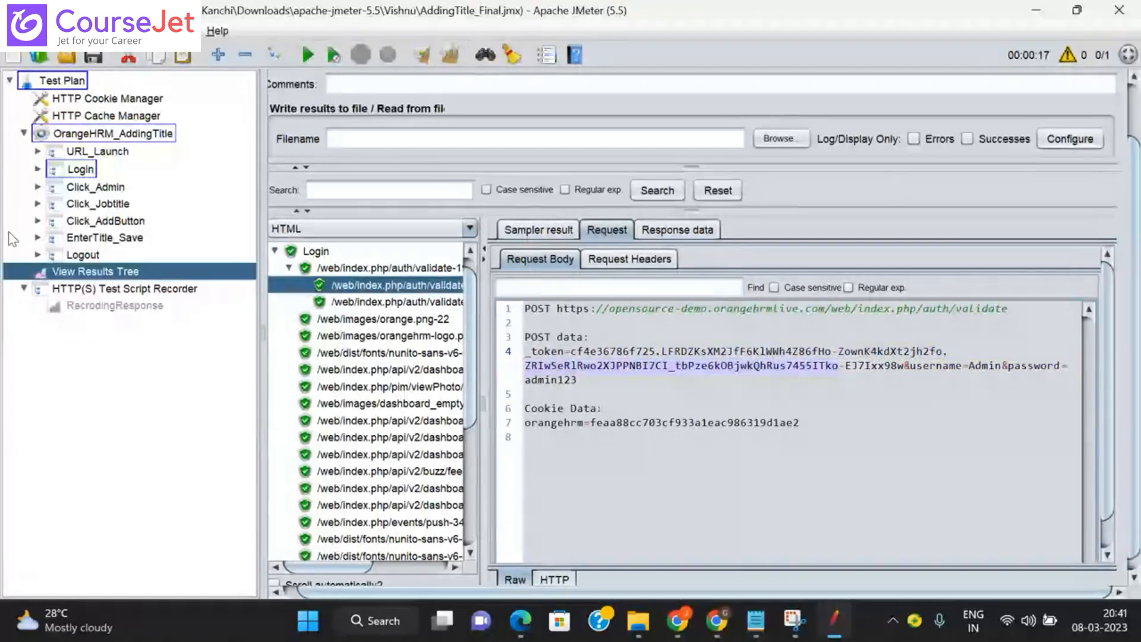
left_click(125, 132)
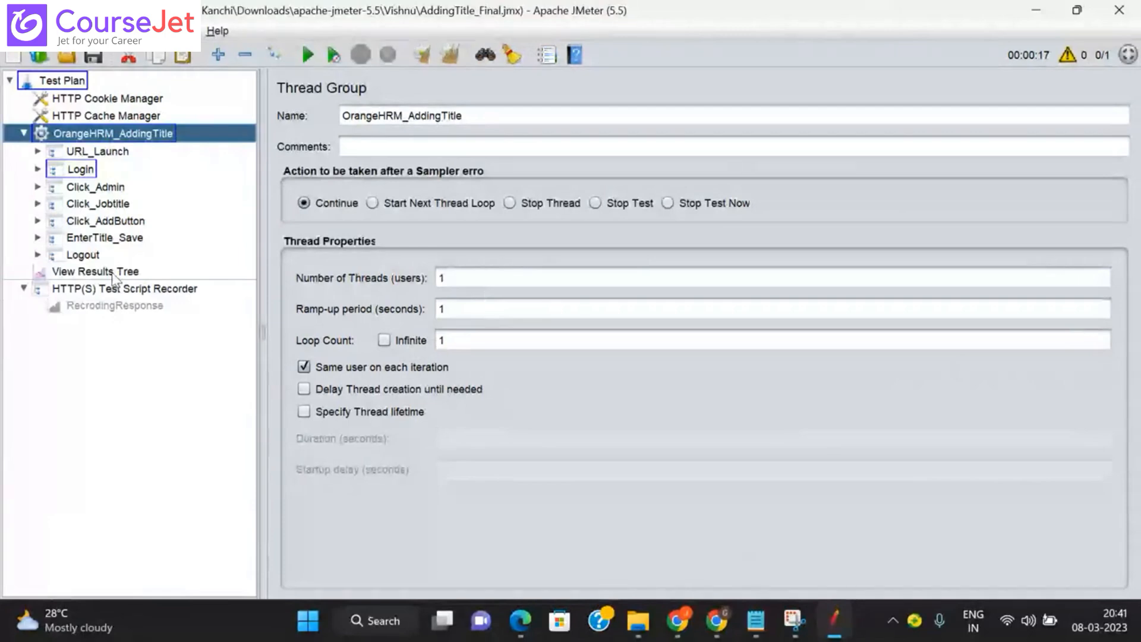
left_click(22, 134)
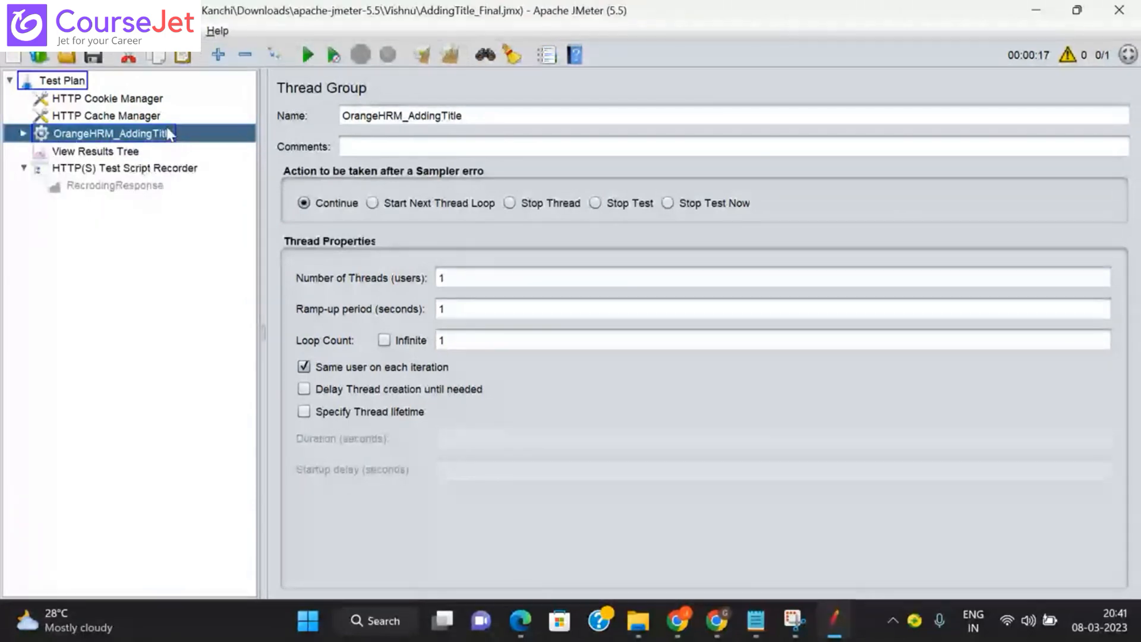
left_click(174, 169)
left_click(105, 136)
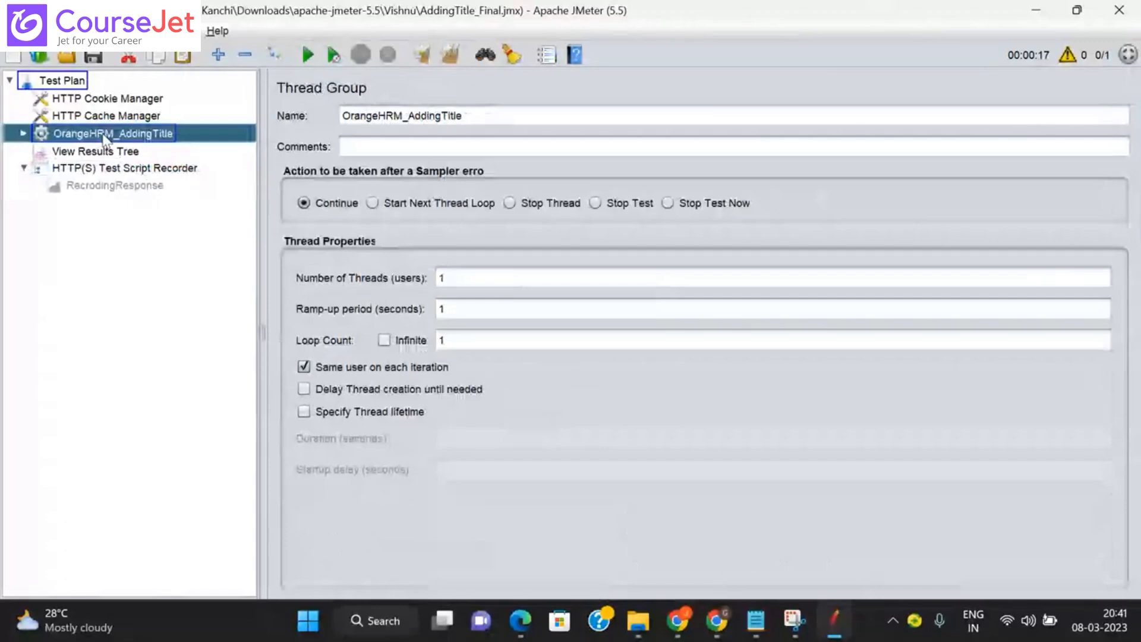
left_click(24, 134)
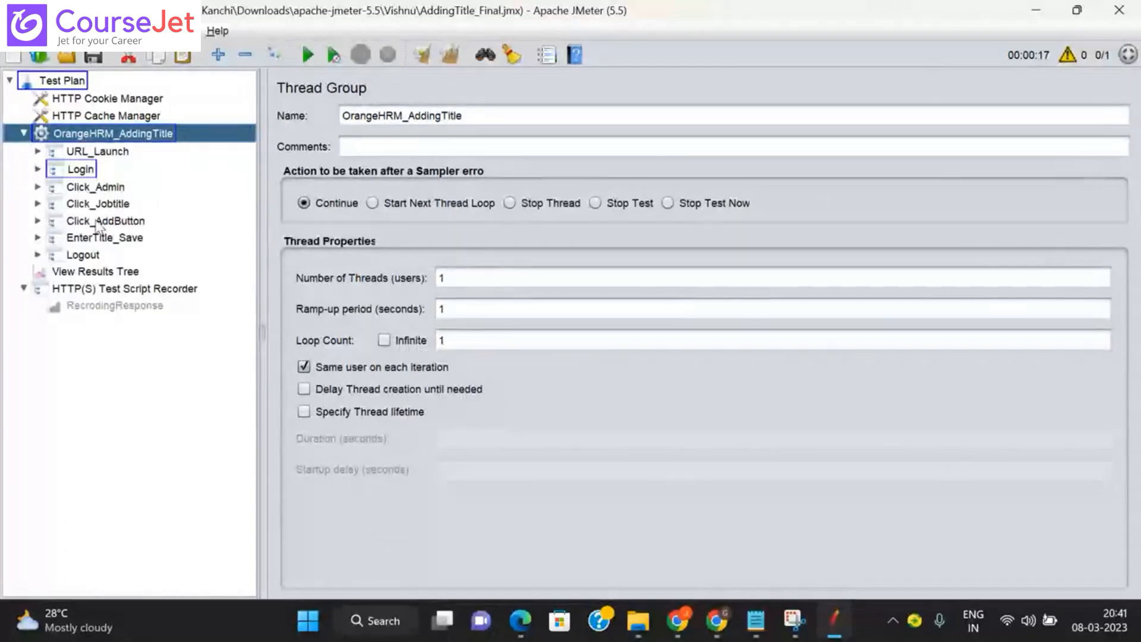
left_click(95, 273)
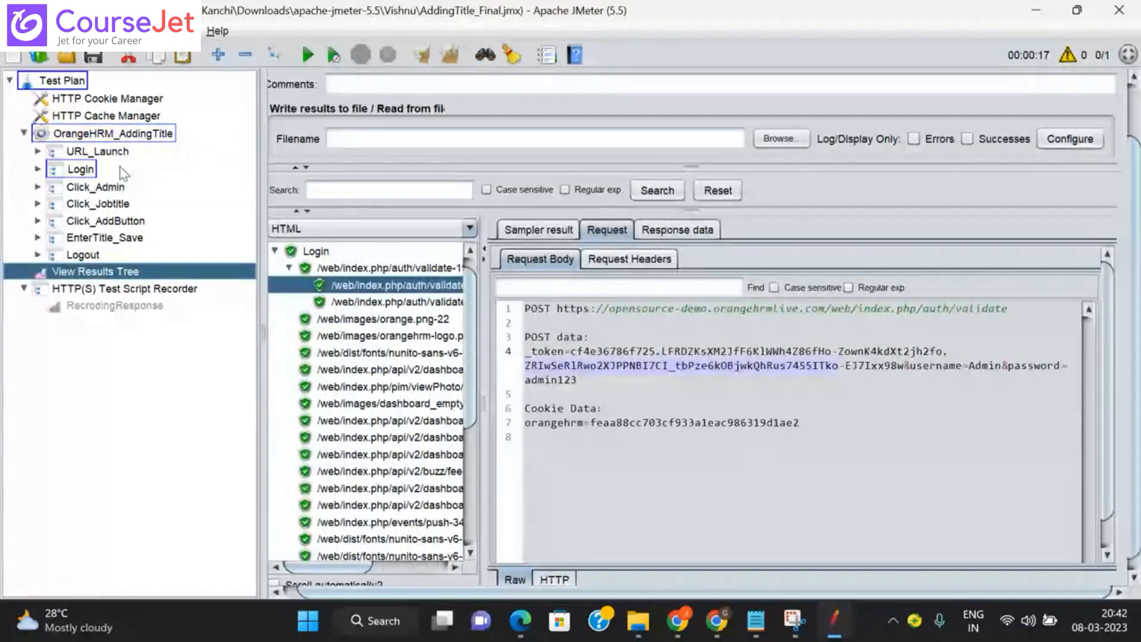
left_click(119, 134)
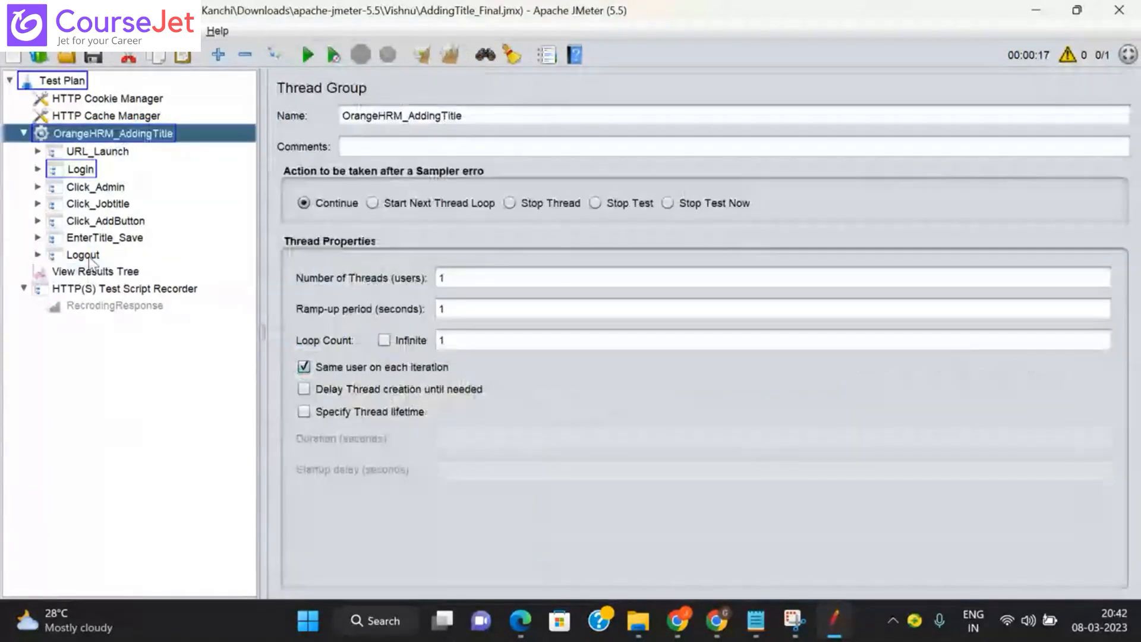
left_click(92, 271)
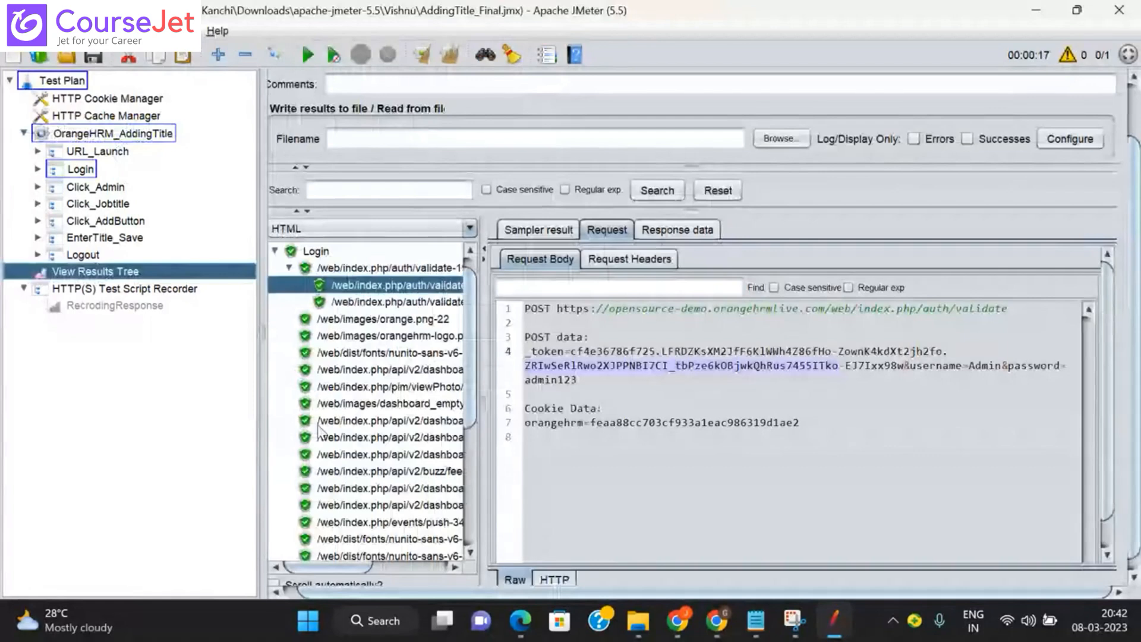
left_click(107, 137)
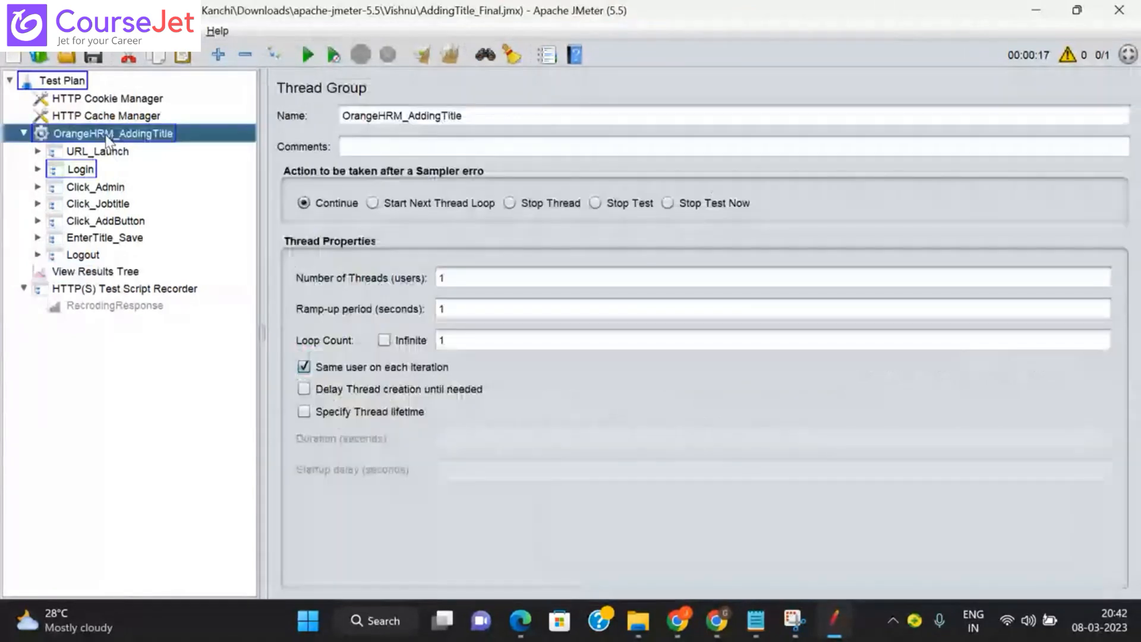